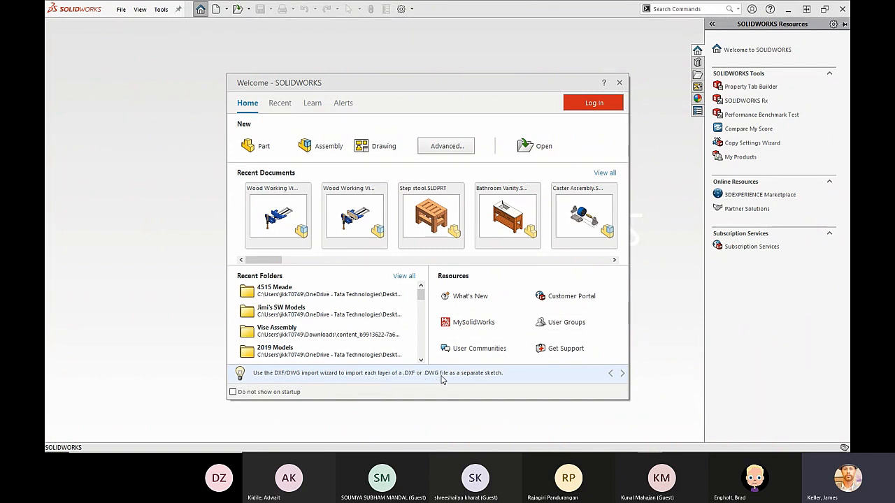
- Browse the usage tips in the Welcome dialog and dismiss the dialog
{"action": "left_click", "coordinate": [622, 374]}
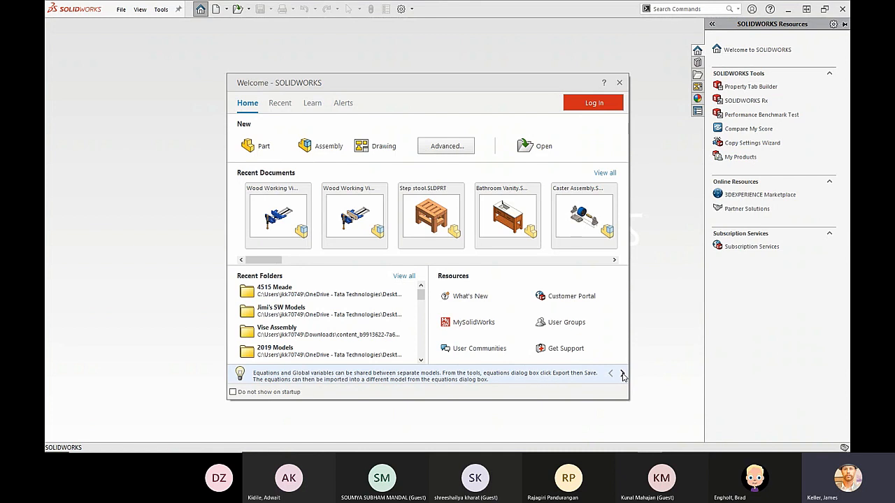
{"action": "left_click", "coordinate": [622, 374]}
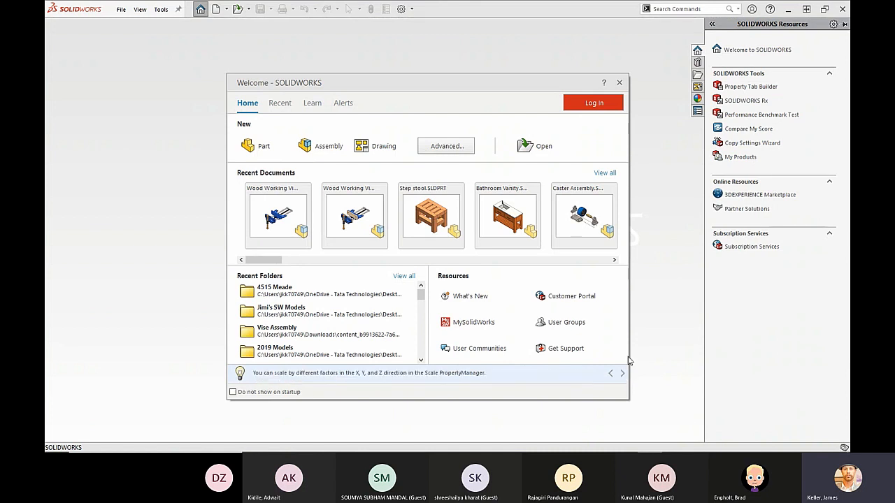
{"action": "left_click", "coordinate": [674, 180]}
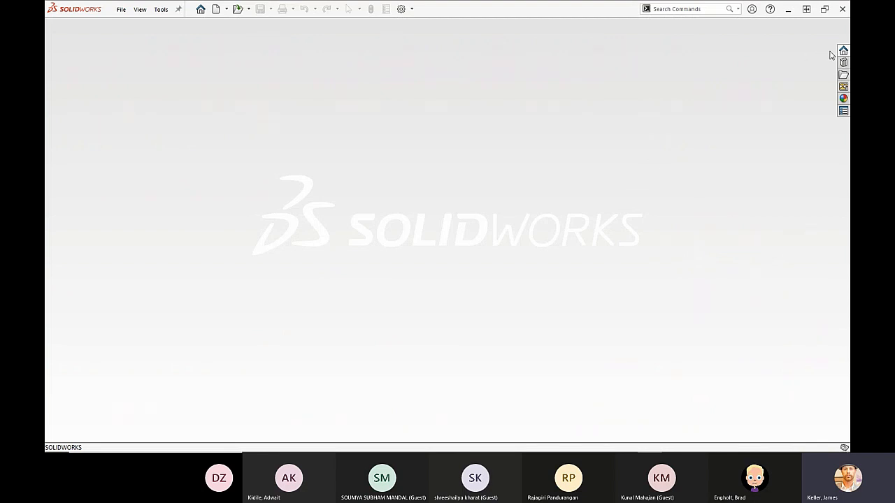
{"action": "left_click", "coordinate": [842, 52]}
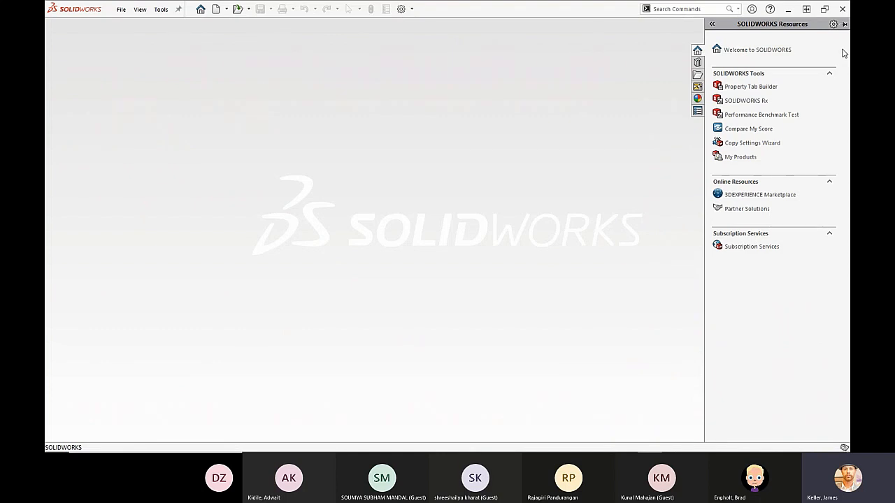
{"action": "left_click", "coordinate": [734, 51]}
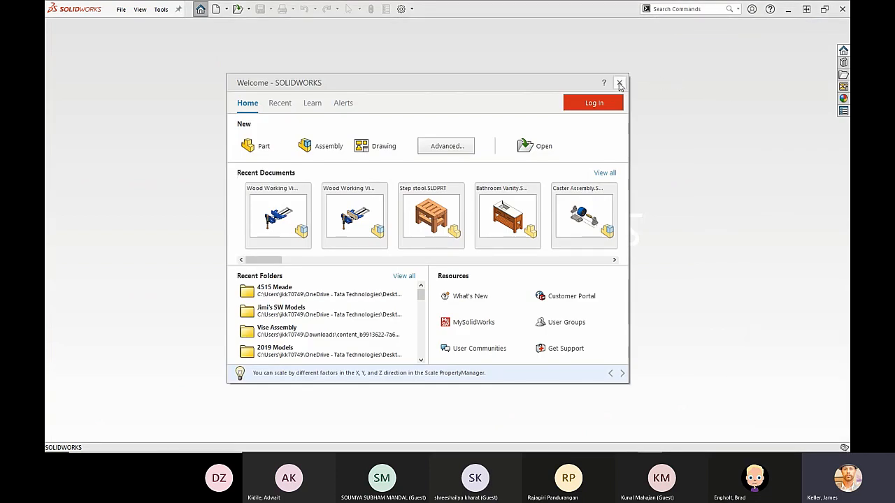
{"action": "left_click", "coordinate": [619, 84]}
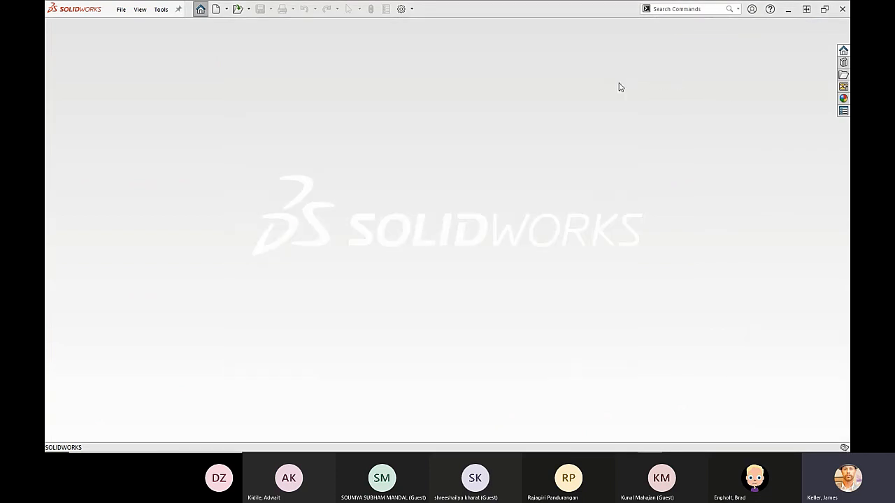
{"action": "left_click", "coordinate": [200, 10]}
{"action": "key", "text": "Escape"}
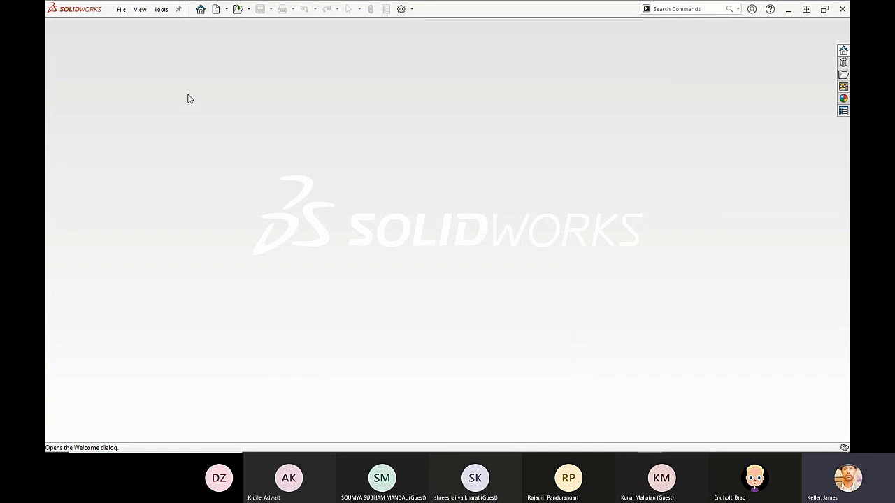
- Create a new Part document and widen its feature tree to show the full item names
{"action": "left_click", "coordinate": [226, 9]}
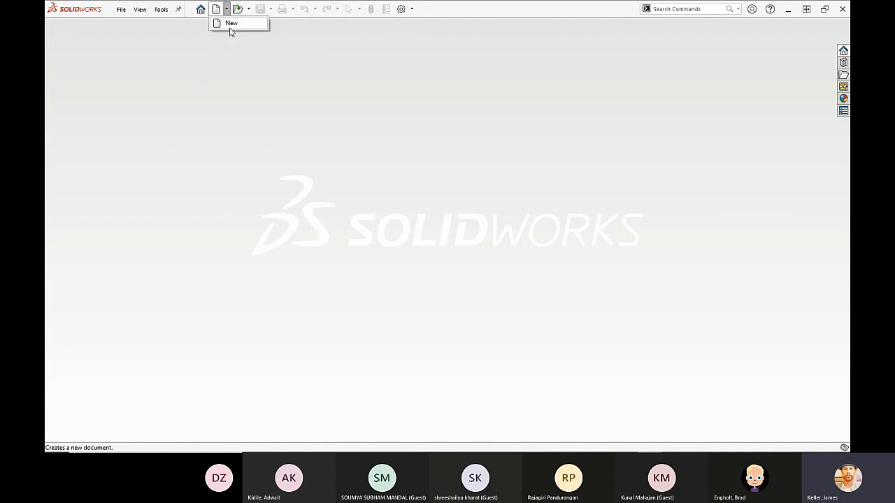
{"action": "left_click", "coordinate": [232, 24]}
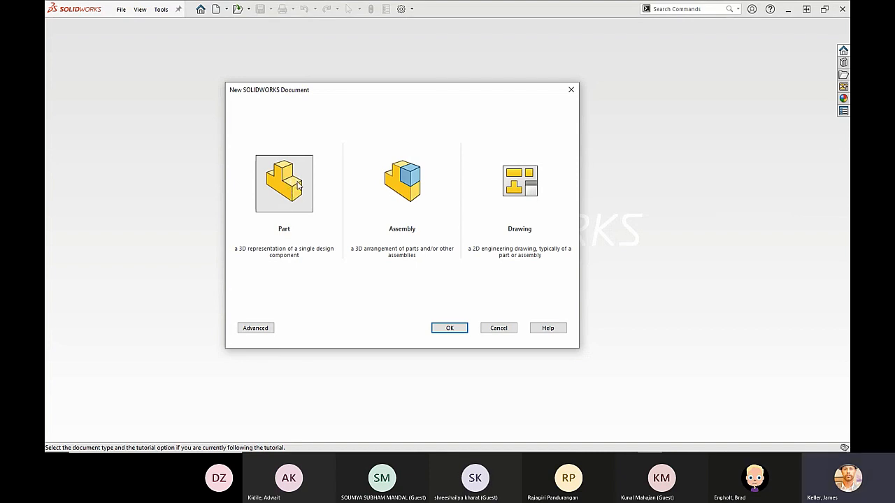
{"action": "left_click", "coordinate": [426, 210]}
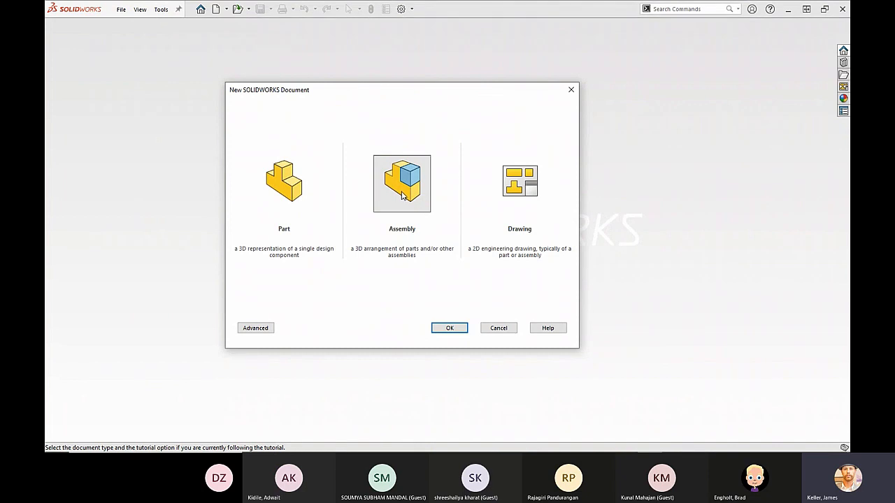
{"action": "left_click", "coordinate": [523, 206]}
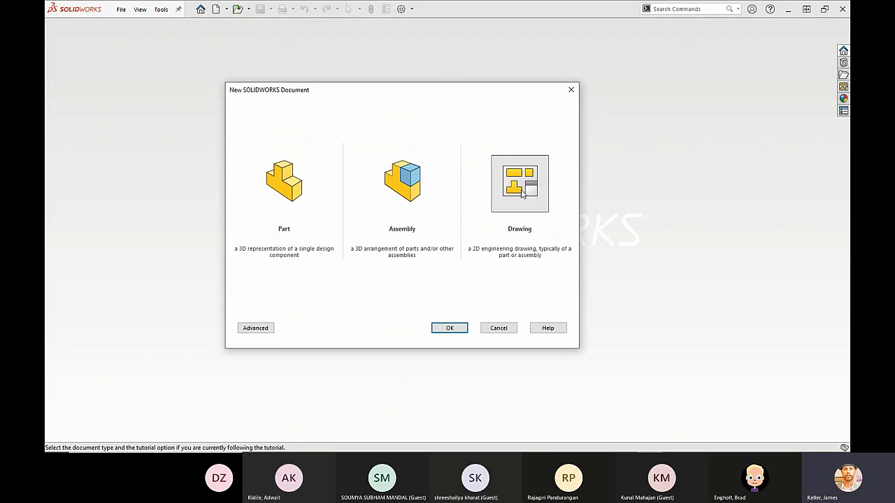
{"action": "left_click", "coordinate": [282, 197]}
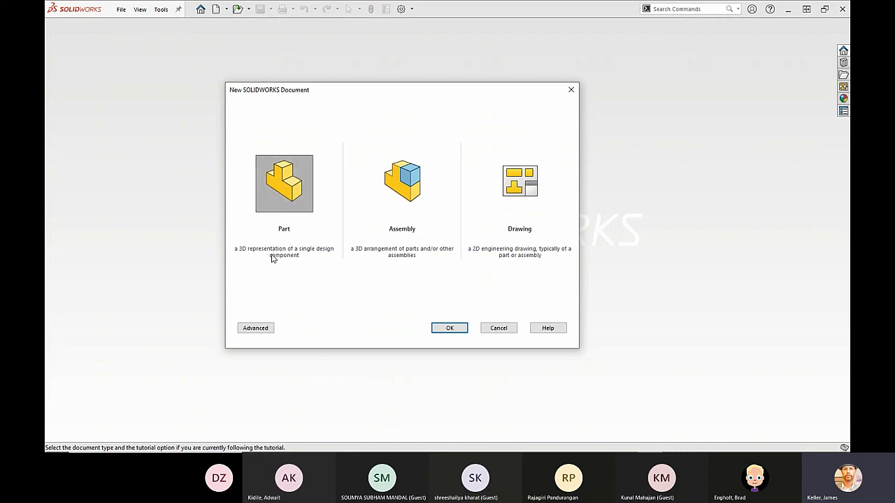
{"action": "left_click", "coordinate": [459, 329]}
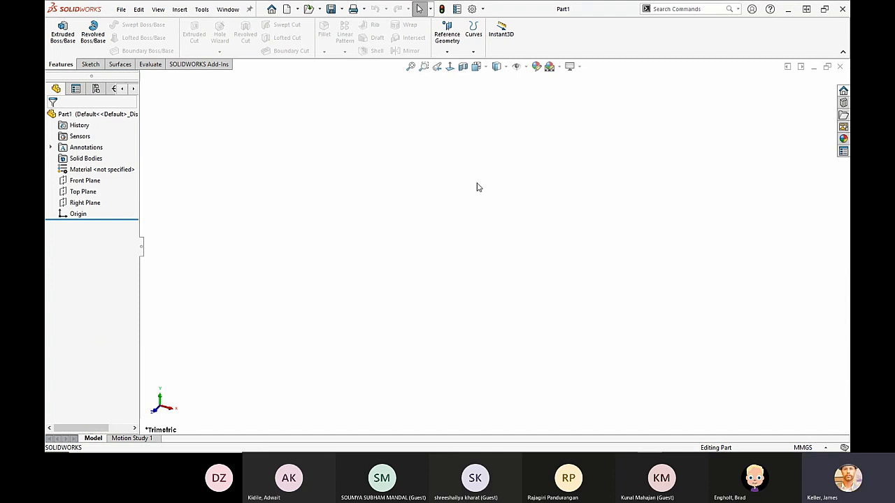
{"action": "left_click_drag", "start_coordinate": [139, 133], "coordinate": [173, 141]}
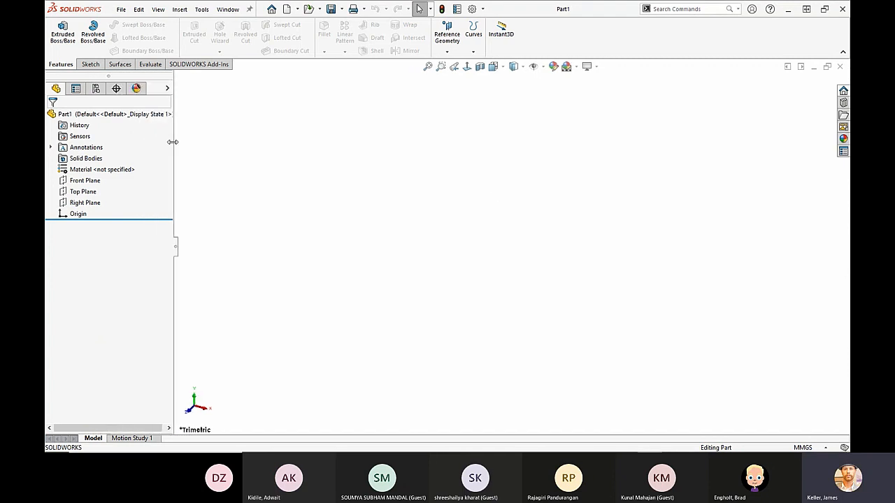
- Try the 3 Point Faded scene as the background and return to Plain White
{"action": "left_click", "coordinate": [578, 68]}
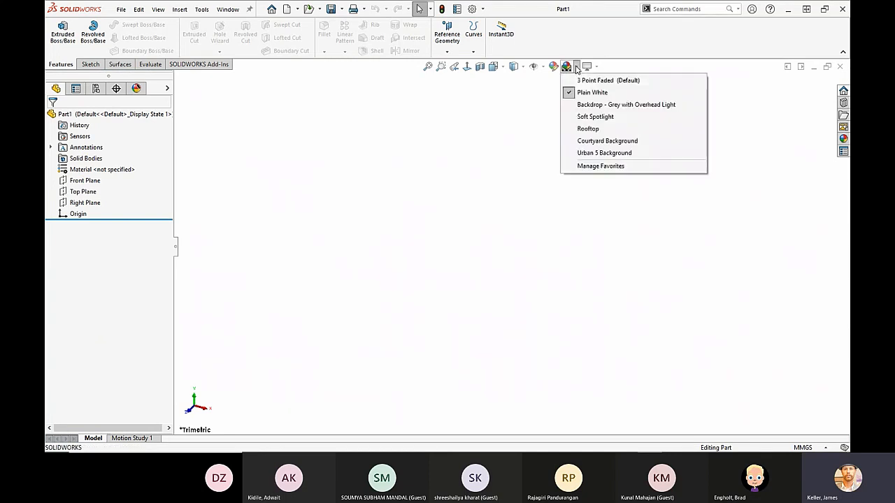
{"action": "left_click", "coordinate": [584, 79]}
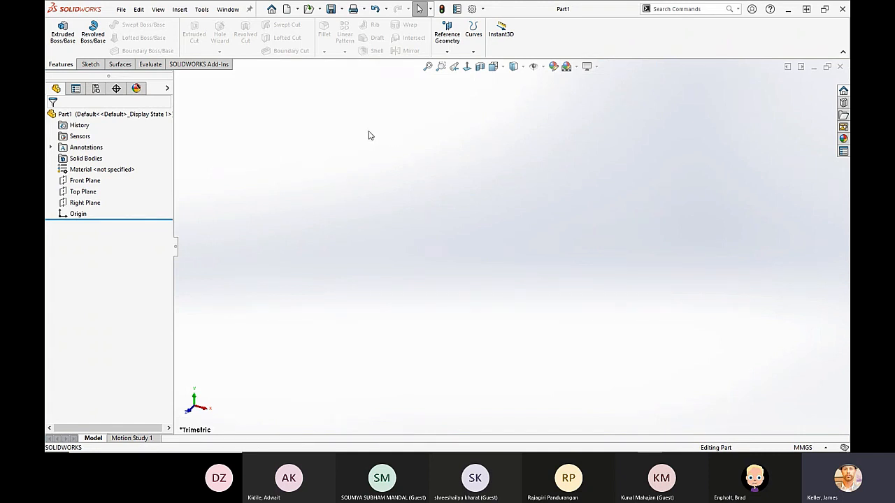
{"action": "left_click", "coordinate": [577, 67]}
{"action": "left_click", "coordinate": [589, 92]}
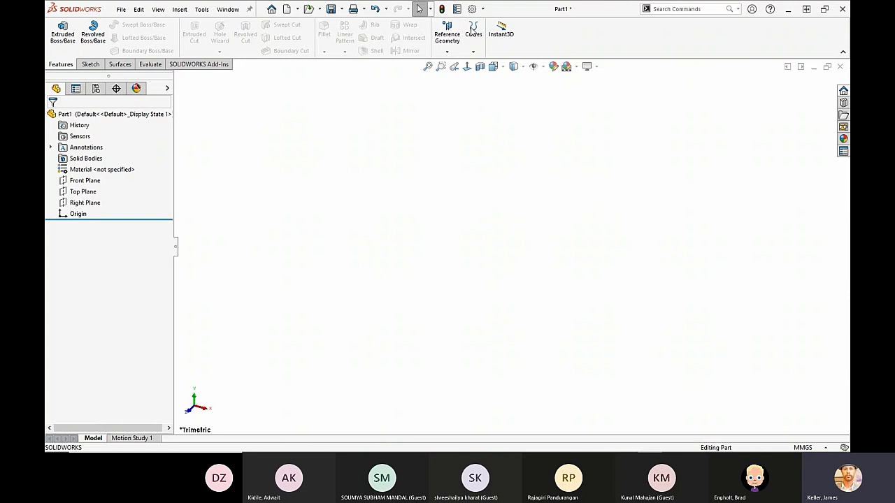
- Review the sets of tools offered for sketching, surfaces, evaluation and features in the part
{"action": "left_click", "coordinate": [91, 64]}
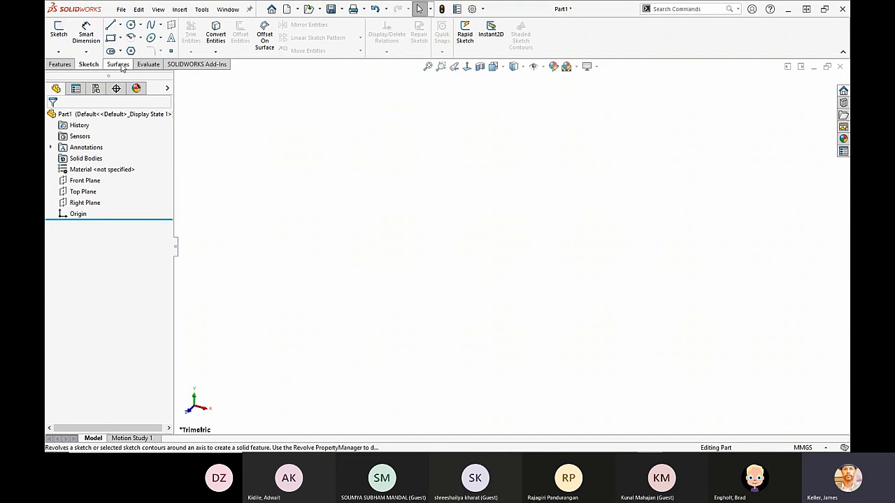
{"action": "left_click", "coordinate": [120, 65]}
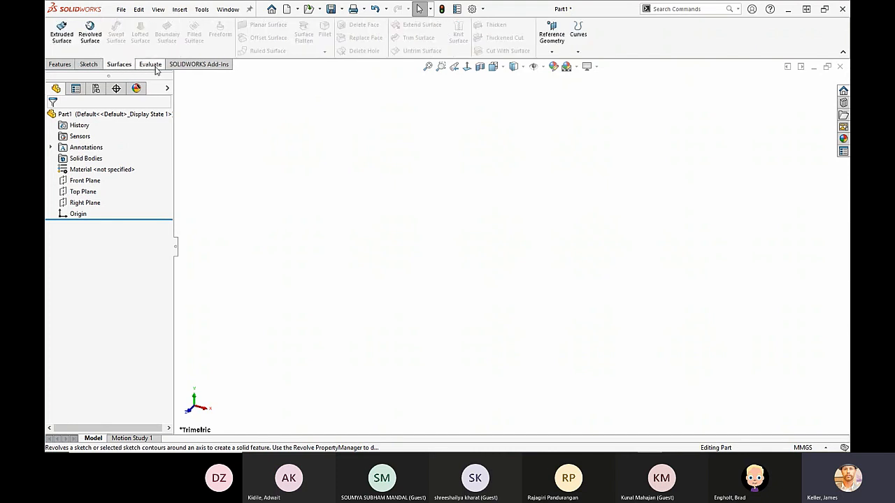
{"action": "left_click", "coordinate": [154, 67]}
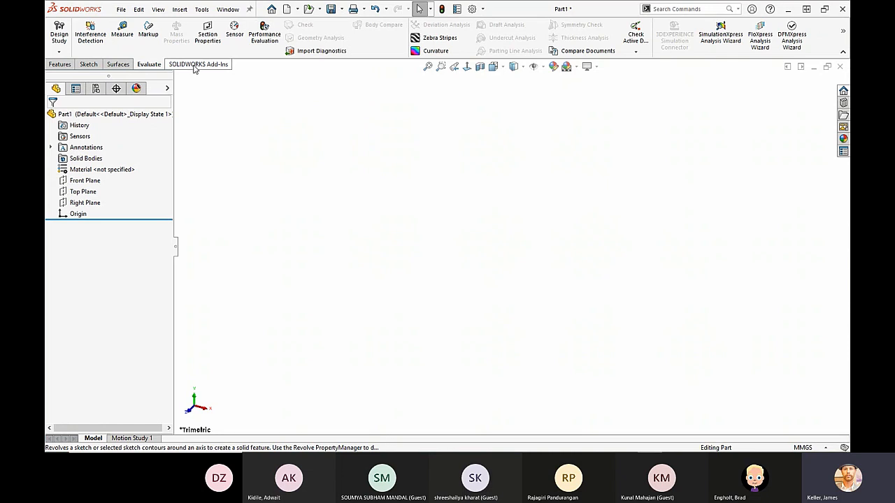
{"action": "left_click", "coordinate": [61, 65]}
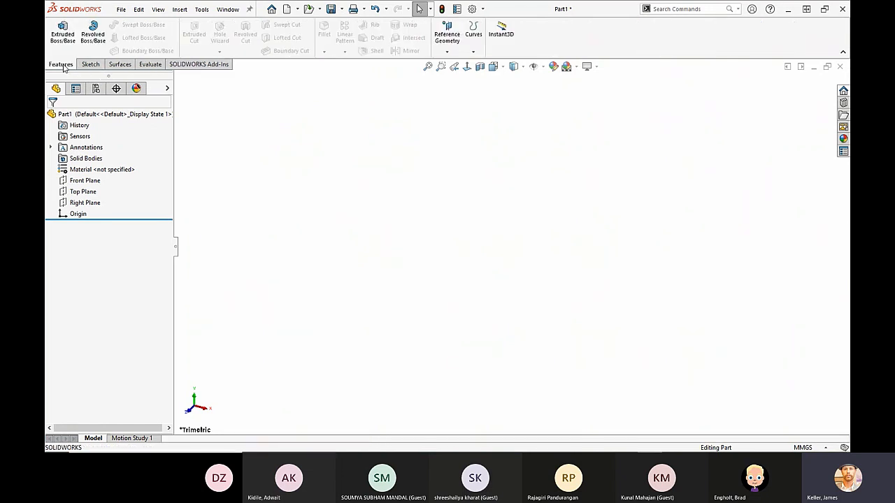
{"action": "left_click", "coordinate": [93, 66]}
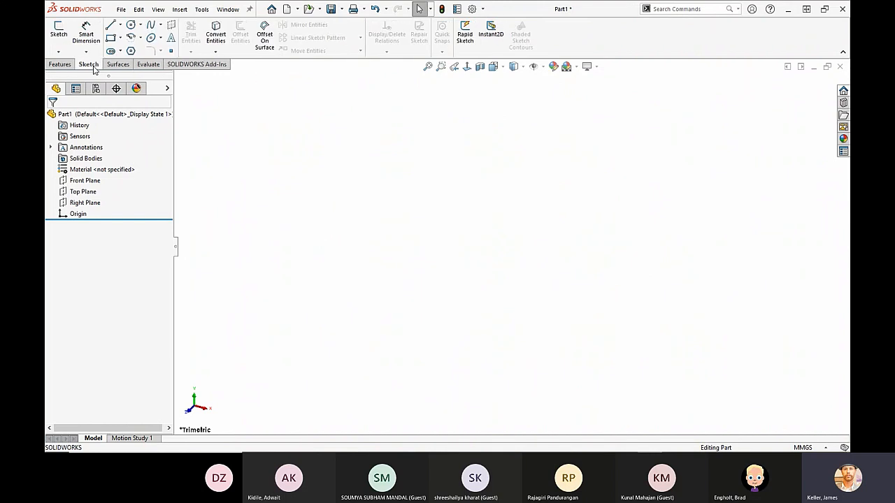
{"action": "left_click", "coordinate": [148, 65]}
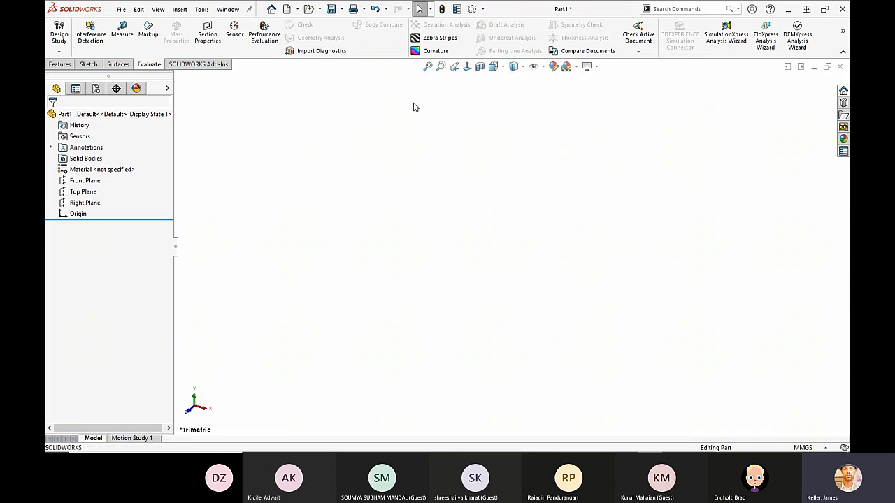
- Customize the heads-up view toolbar by adding the New command, remove it again, and accept the customization
{"action": "right_click", "coordinate": [376, 59]}
{"action": "right_click", "coordinate": [366, 55]}
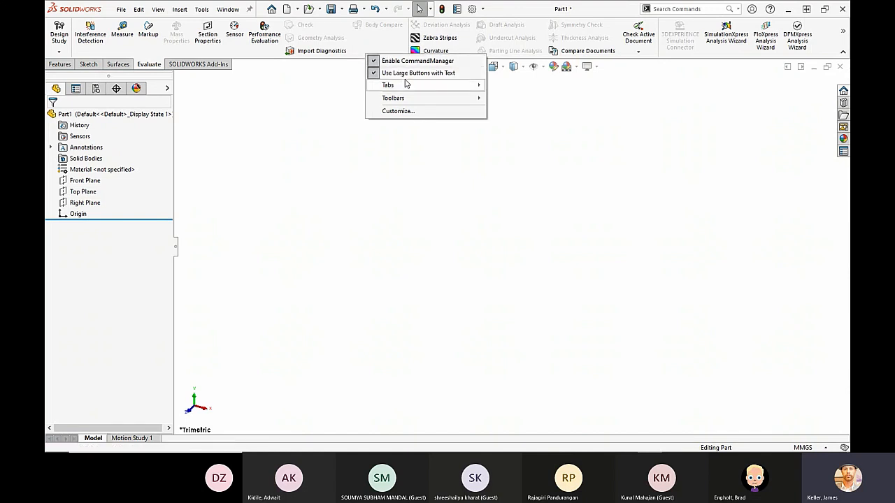
{"action": "left_click", "coordinate": [430, 113]}
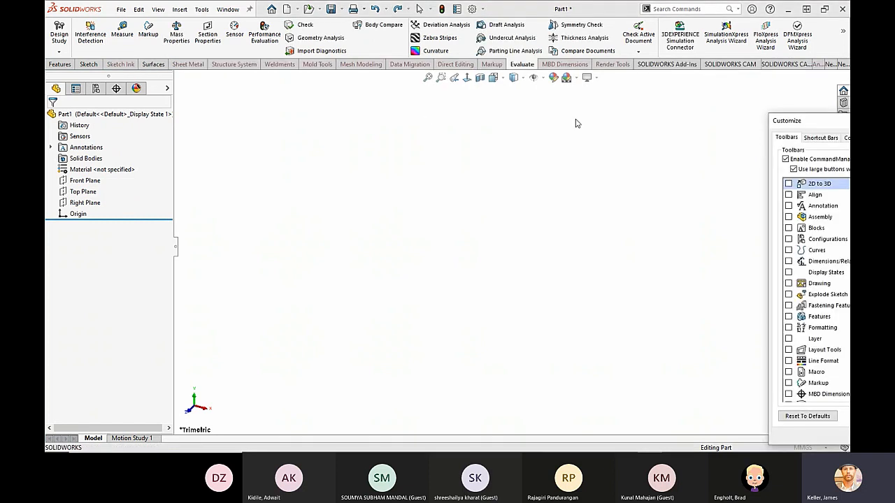
{"action": "left_click_drag", "start_coordinate": [811, 124], "coordinate": [258, 95]}
{"action": "left_click", "coordinate": [304, 108]}
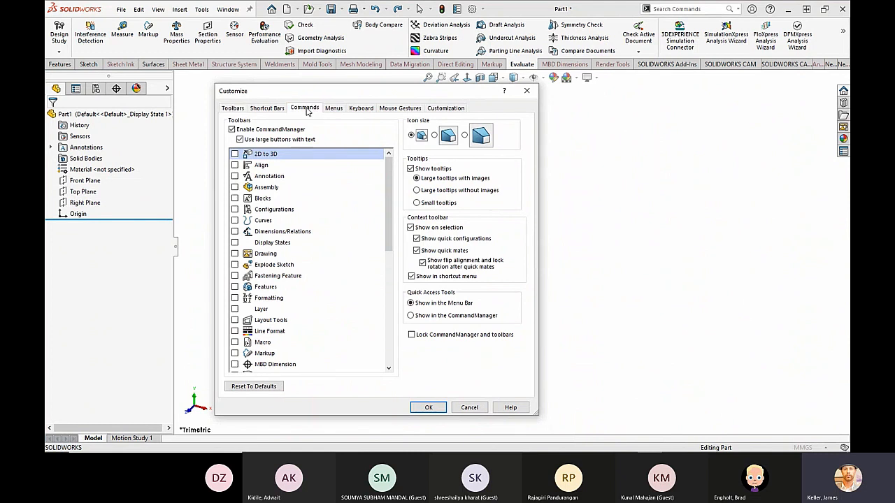
{"action": "left_click_drag", "start_coordinate": [323, 95], "coordinate": [354, 113]}
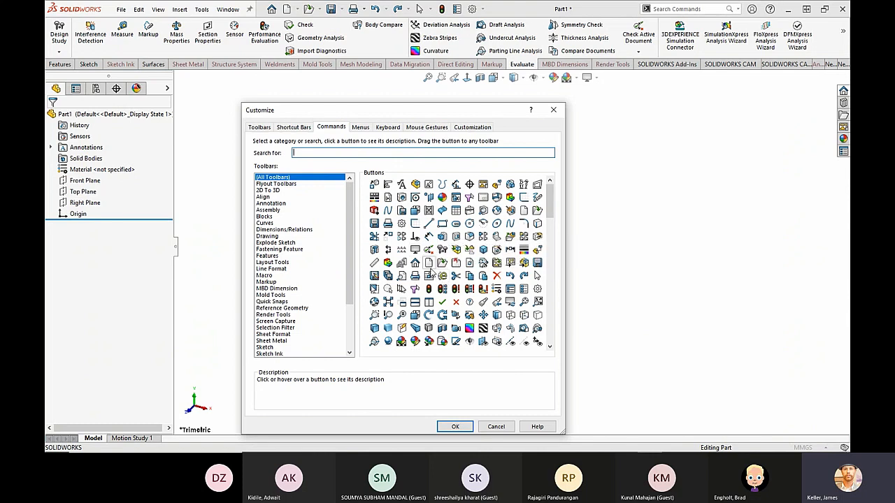
{"action": "left_click_drag", "start_coordinate": [429, 263], "coordinate": [424, 79]}
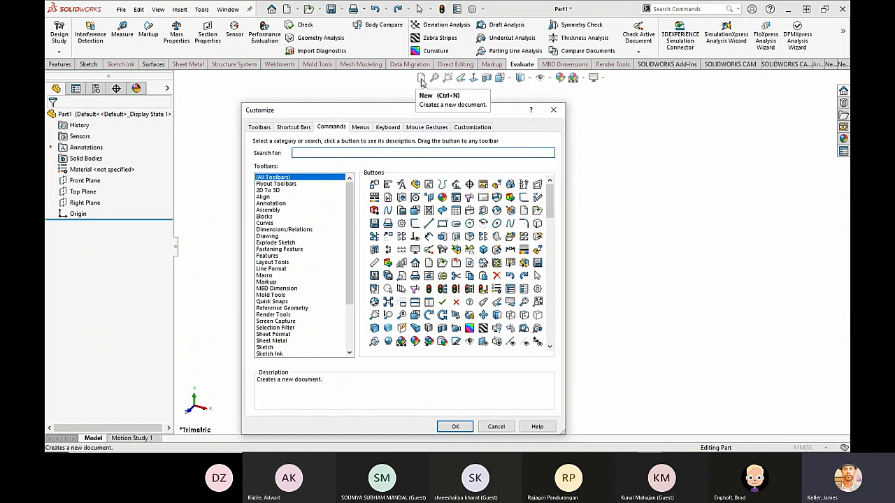
{"action": "left_click_drag", "start_coordinate": [422, 80], "coordinate": [467, 100]}
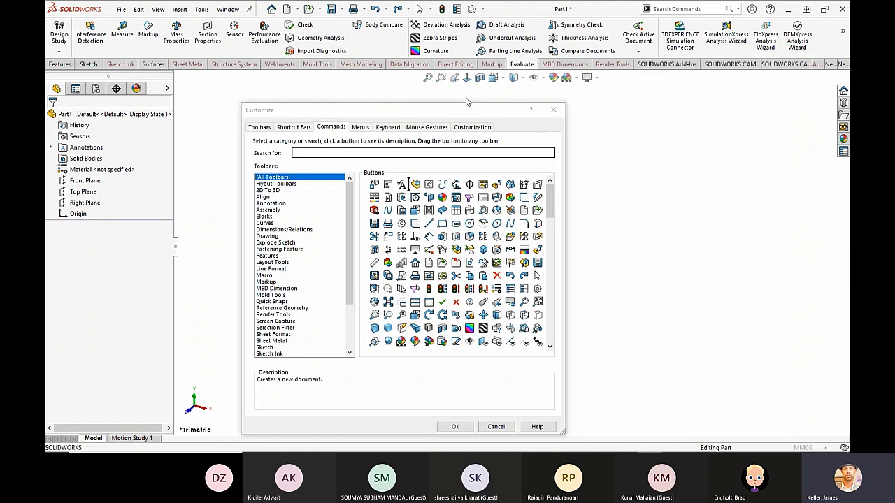
{"action": "left_click", "coordinate": [455, 427]}
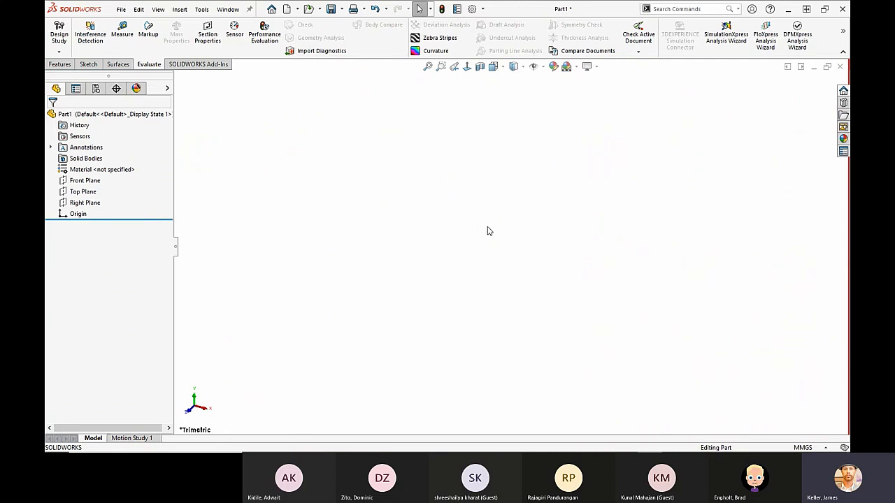
- Open the Wood Working Vise assembly from the recent documents and widen its feature tree
{"action": "key", "text": "r"}
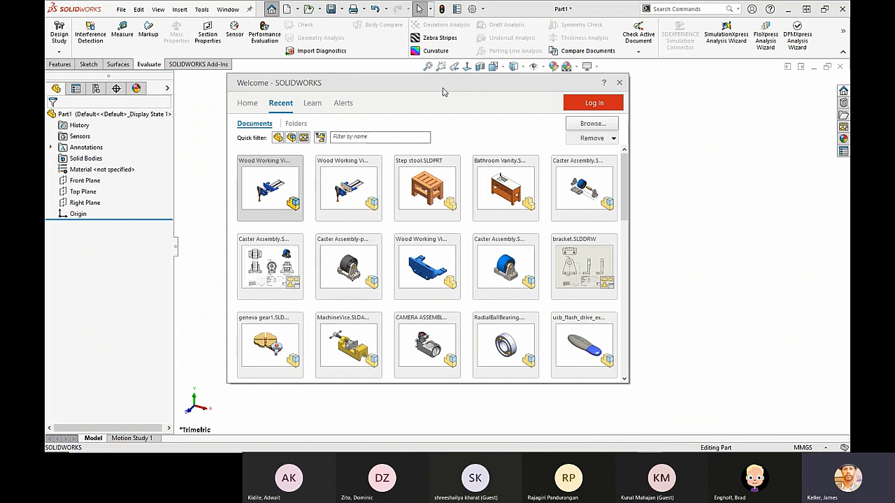
{"action": "left_click", "coordinate": [267, 205]}
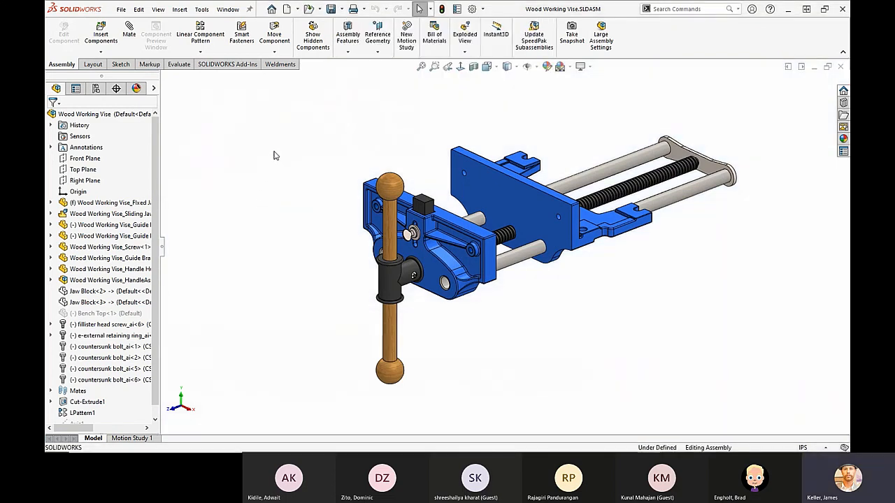
{"action": "left_click", "coordinate": [682, 156]}
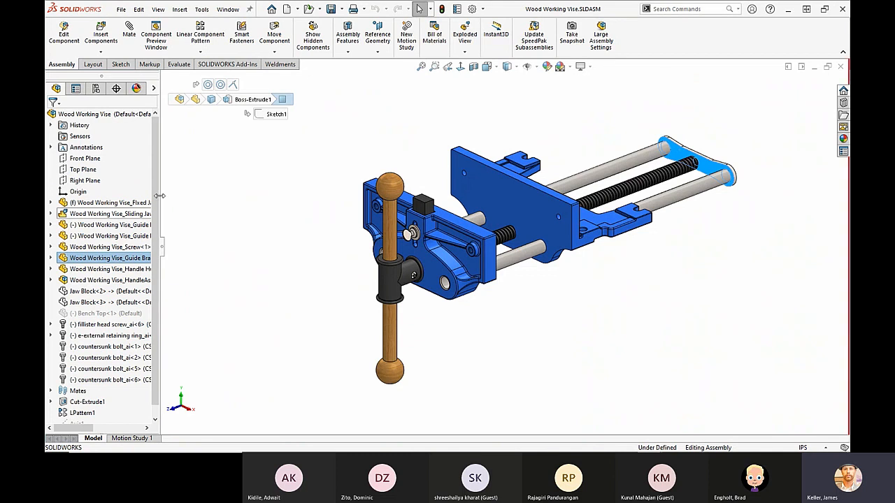
{"action": "left_click_drag", "start_coordinate": [161, 201], "coordinate": [210, 197]}
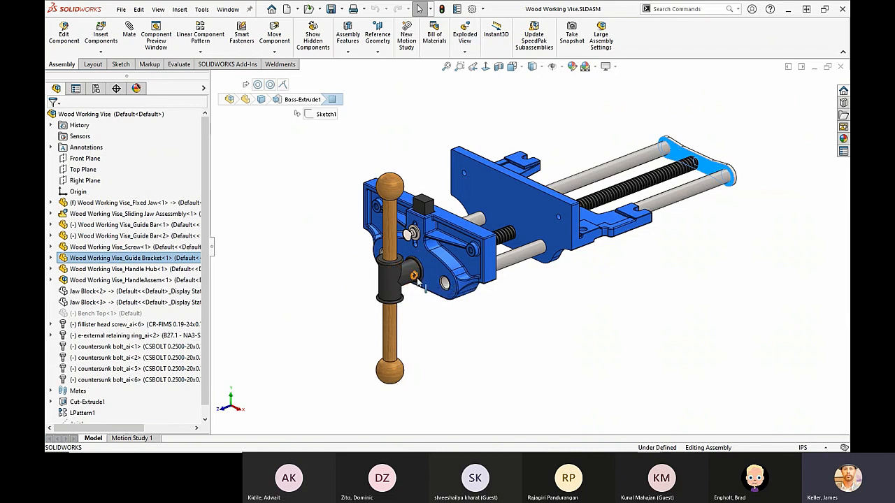
{"action": "left_click", "coordinate": [421, 163]}
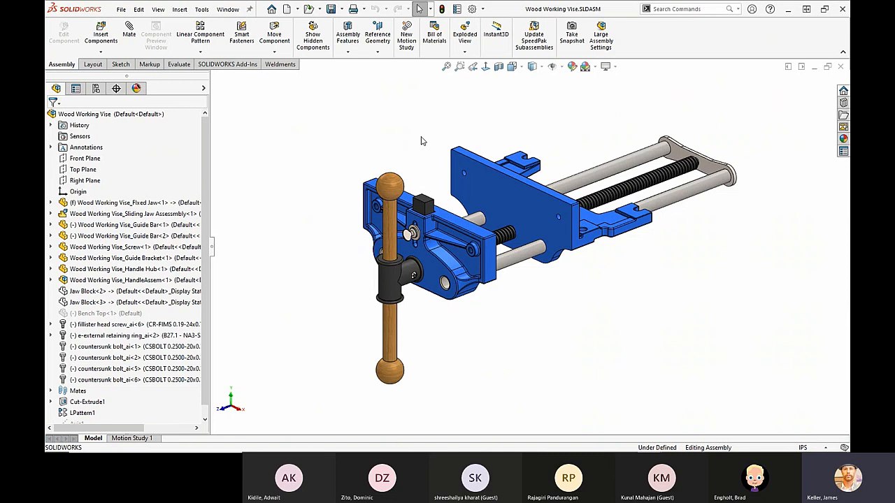
- Switch back to Part1 and set its document units to IPS (inch, pound, second)
{"action": "key", "text": "ctrl+Tab"}
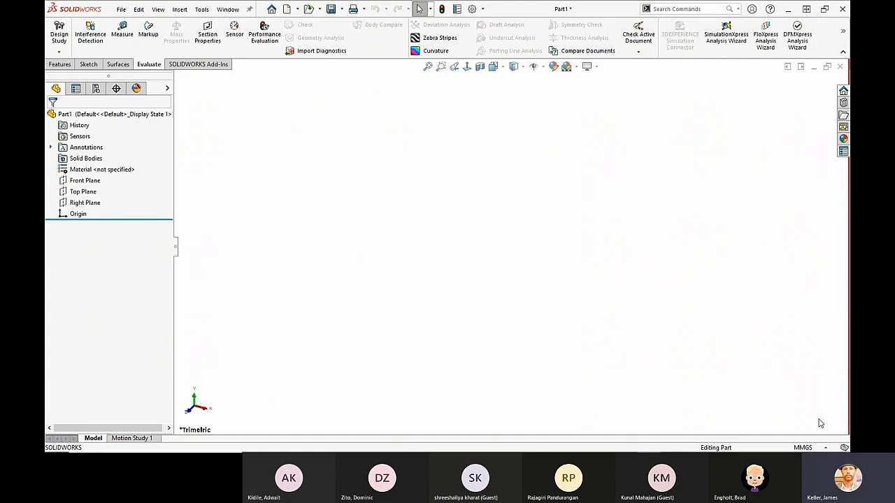
{"action": "left_click", "coordinate": [828, 448]}
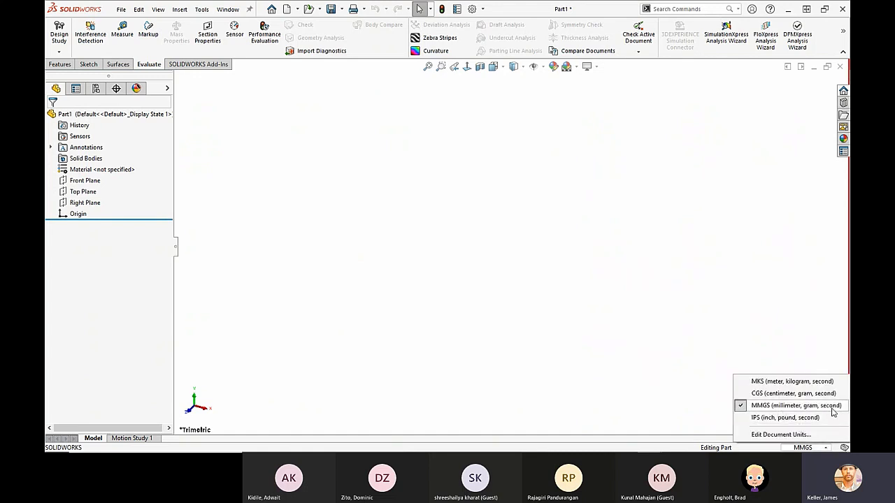
{"action": "left_click", "coordinate": [809, 341]}
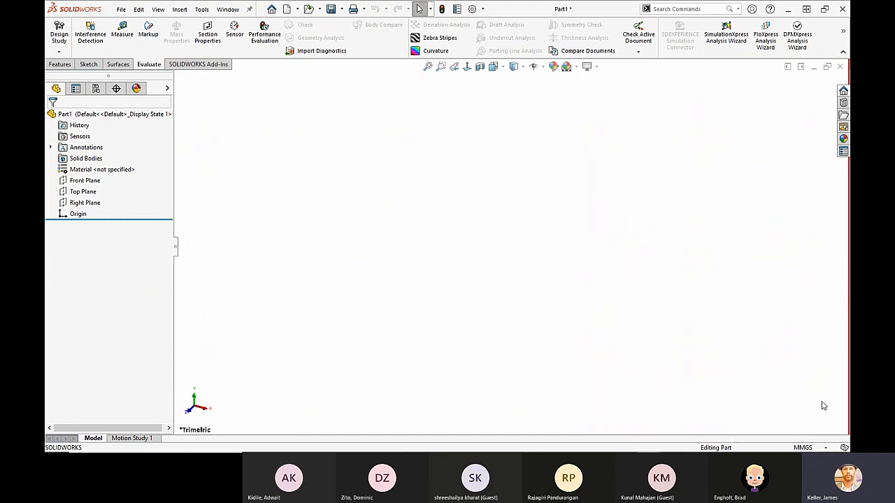
{"action": "left_click", "coordinate": [827, 448]}
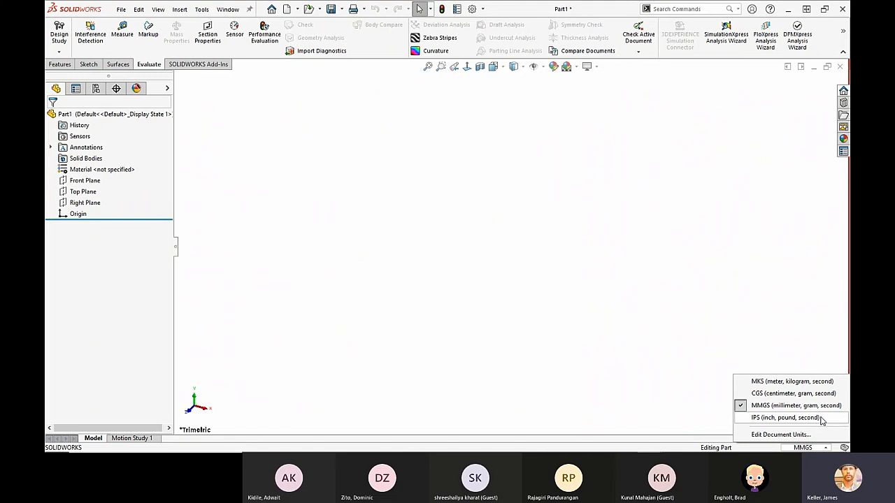
{"action": "left_click", "coordinate": [822, 418]}
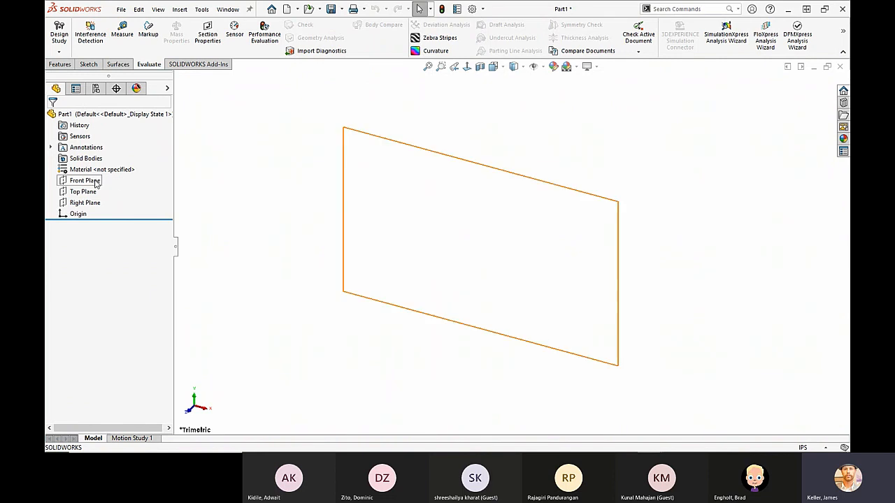
- Show the Front Plane in the graphics area and clear the selection
{"action": "mouse_move", "coordinate": [95, 185]}
{"action": "right_click", "coordinate": [79, 184]}
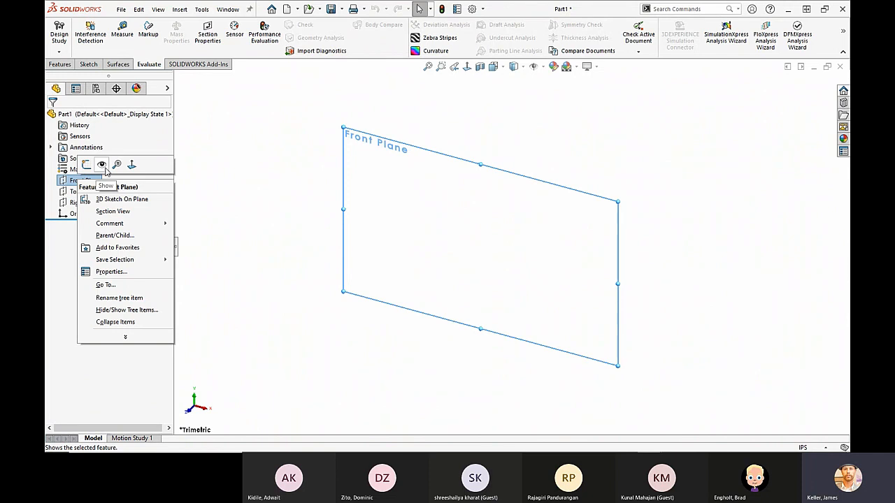
{"action": "left_click", "coordinate": [102, 164]}
{"action": "left_click", "coordinate": [256, 193]}
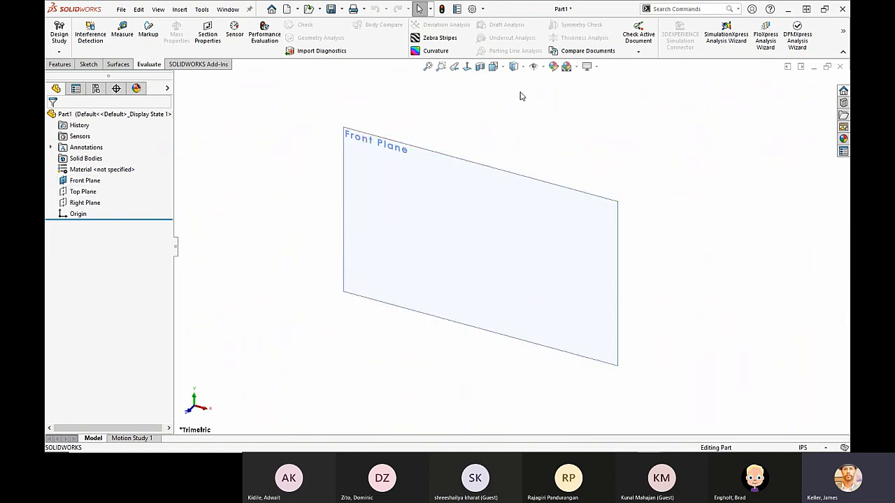
- Turn the overall visibility of planes off and back on with View Planes
{"action": "left_click", "coordinate": [542, 66]}
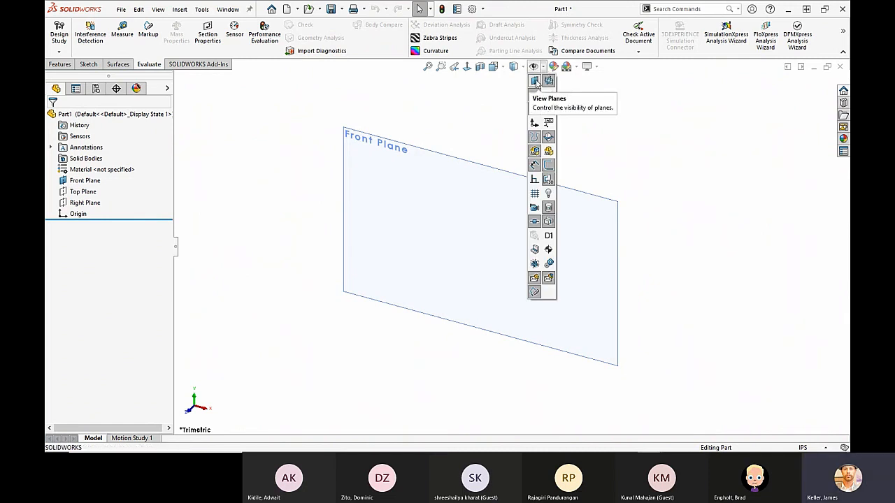
{"action": "left_click", "coordinate": [535, 82]}
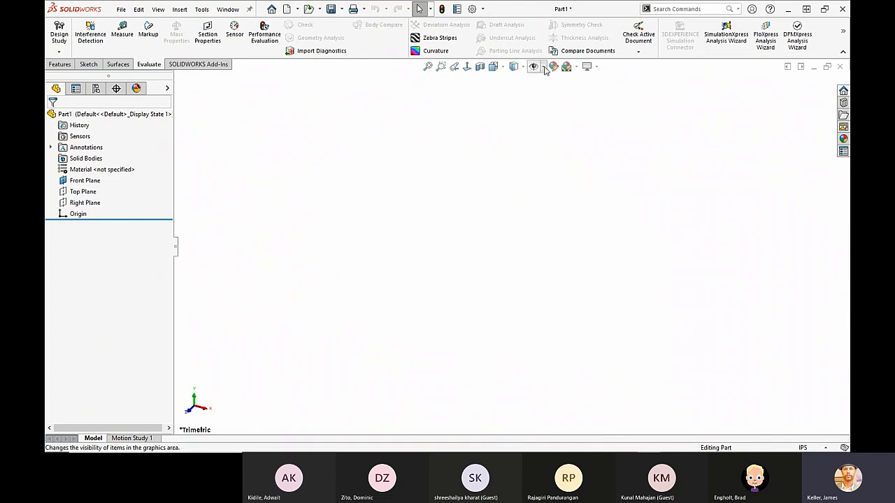
{"action": "mouse_move", "coordinate": [546, 69]}
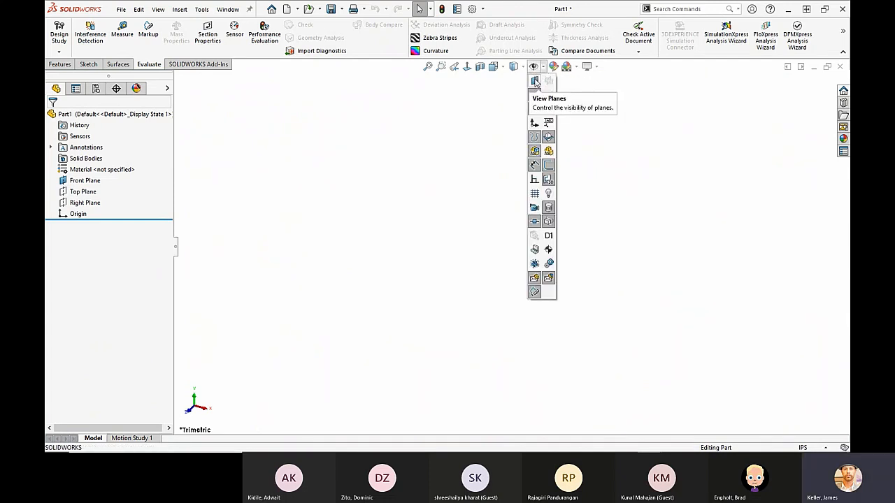
{"action": "left_click", "coordinate": [535, 81]}
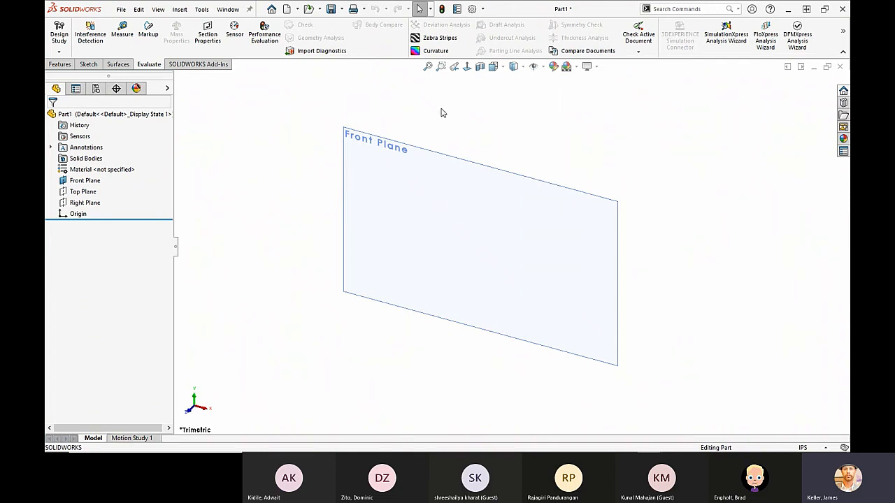
- Hide the Front Plane, check its context options once more, and clear the selection
{"action": "left_click", "coordinate": [73, 183]}
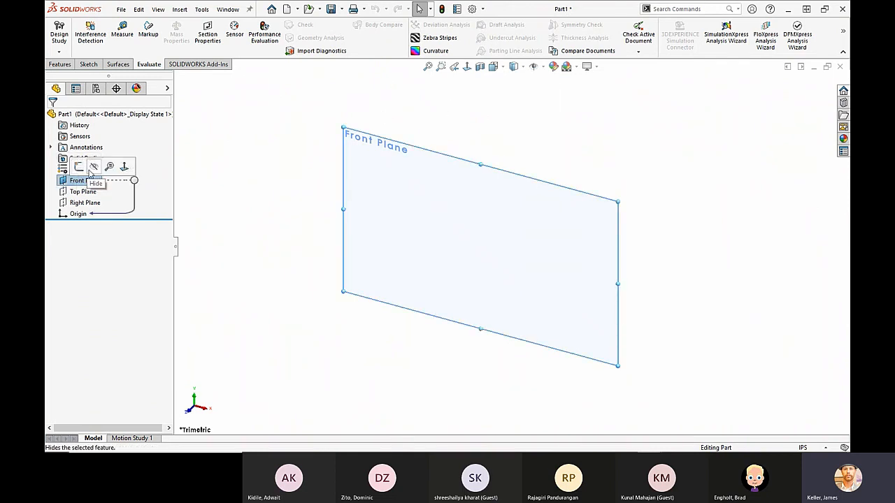
{"action": "left_click", "coordinate": [98, 172]}
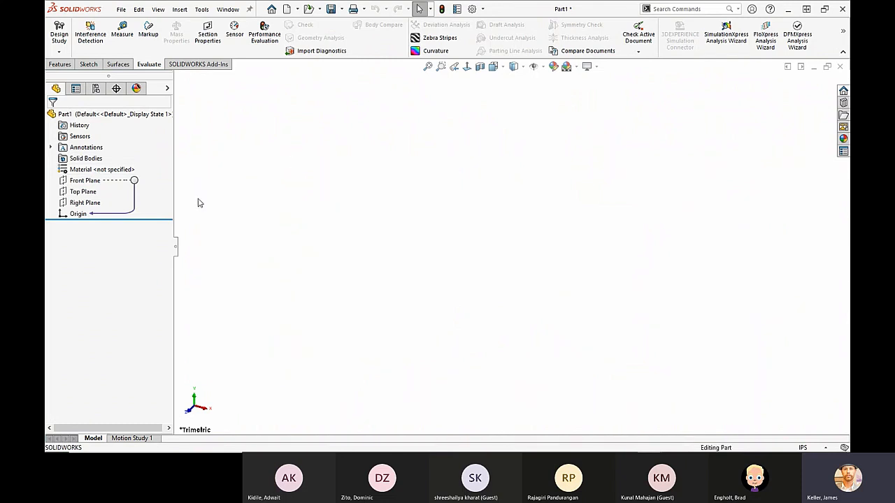
{"action": "left_click", "coordinate": [80, 185]}
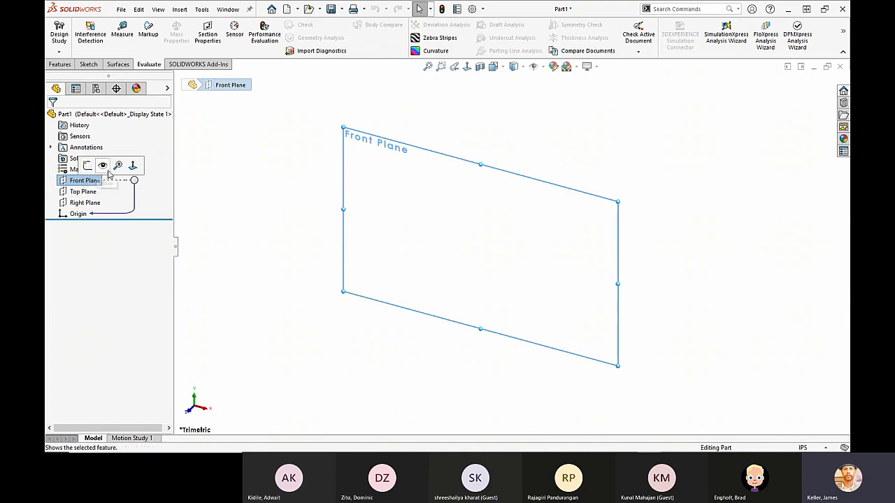
{"action": "left_click", "coordinate": [231, 185]}
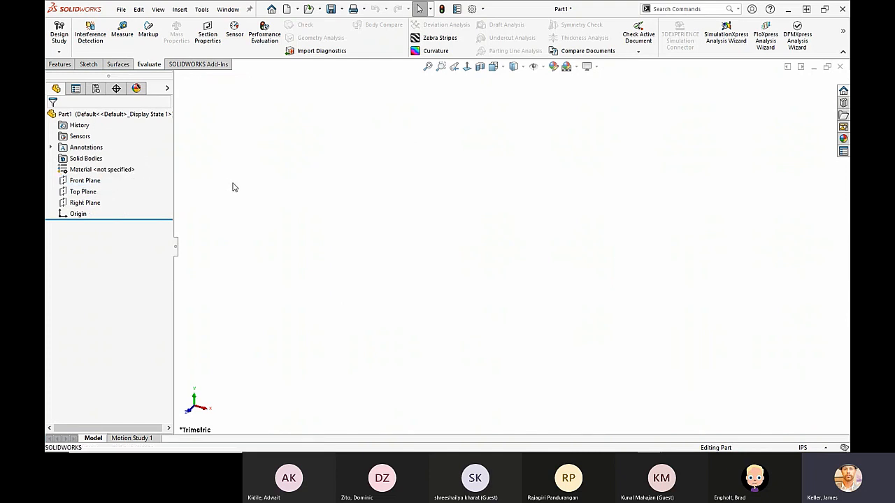
- Start a new sketch on the Front Plane and choose the Centerline tool
{"action": "left_click", "coordinate": [89, 64]}
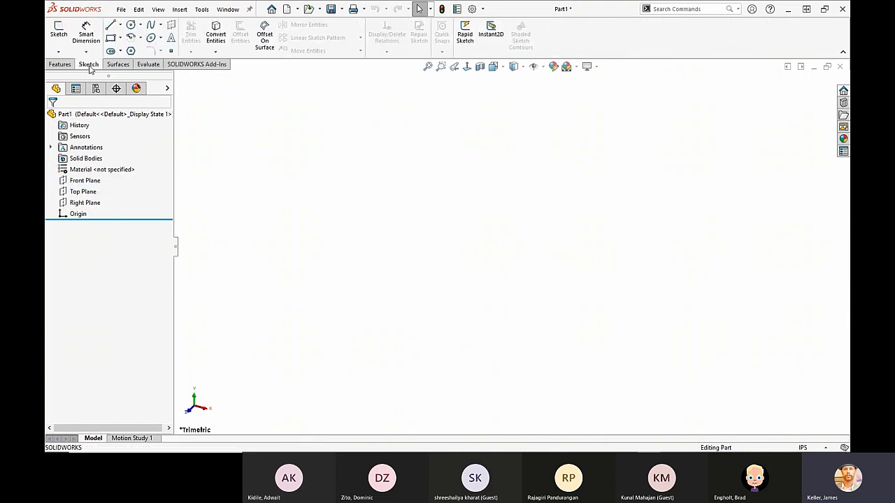
{"action": "left_click", "coordinate": [84, 180]}
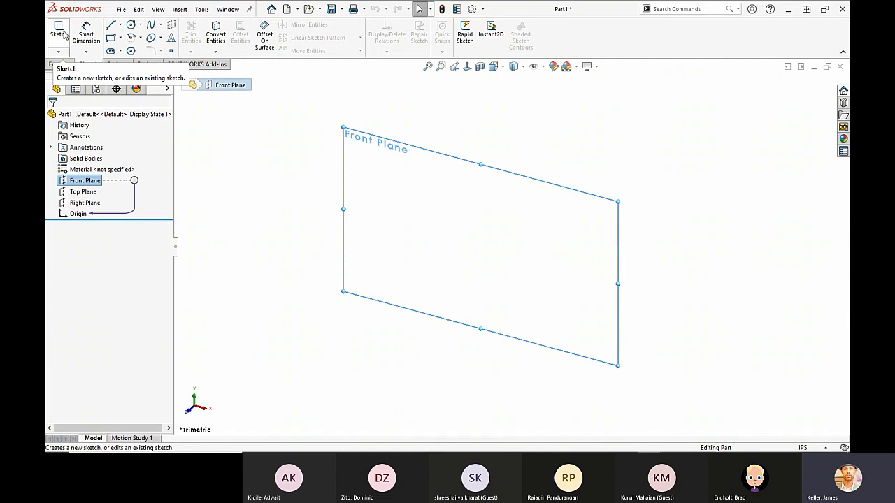
{"action": "left_click", "coordinate": [59, 32]}
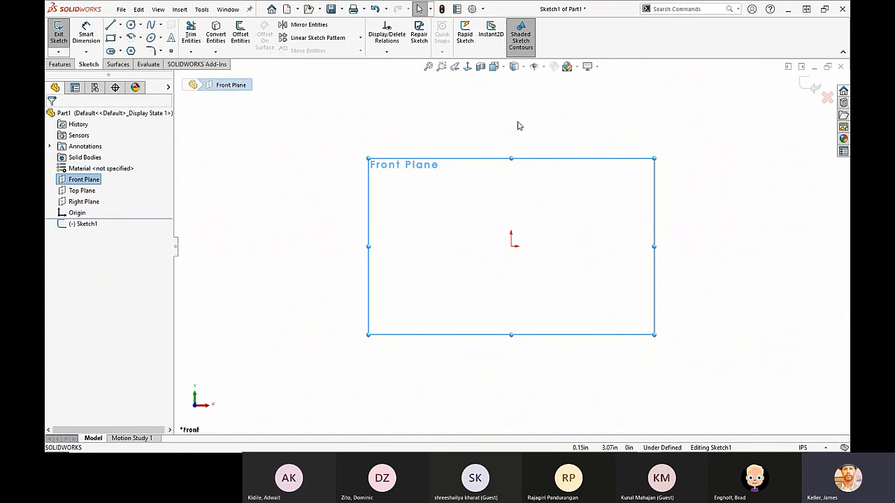
{"action": "left_click", "coordinate": [401, 123]}
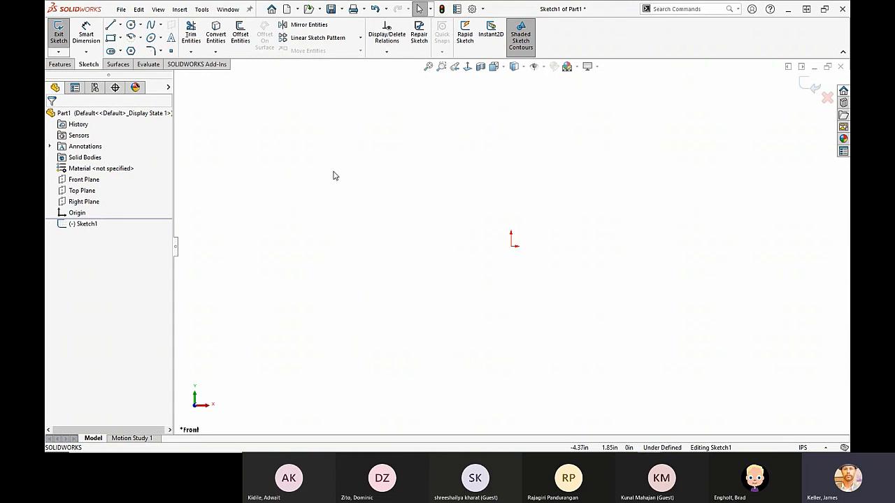
{"action": "left_click", "coordinate": [120, 27]}
{"action": "left_click", "coordinate": [138, 53]}
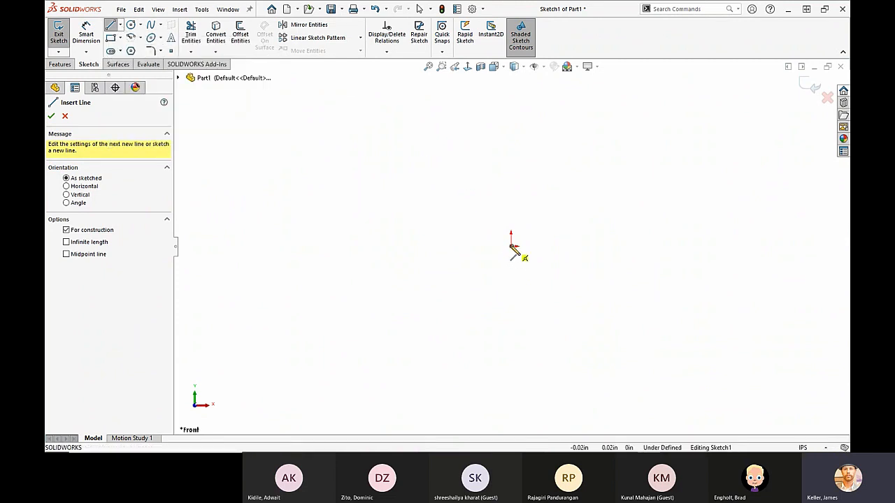
- Open the guide bracket from the Wood Working Vise assembly, view its flat face with Normal To, and return to the Part1 sketch
{"action": "key", "text": "ctrl+Tab"}
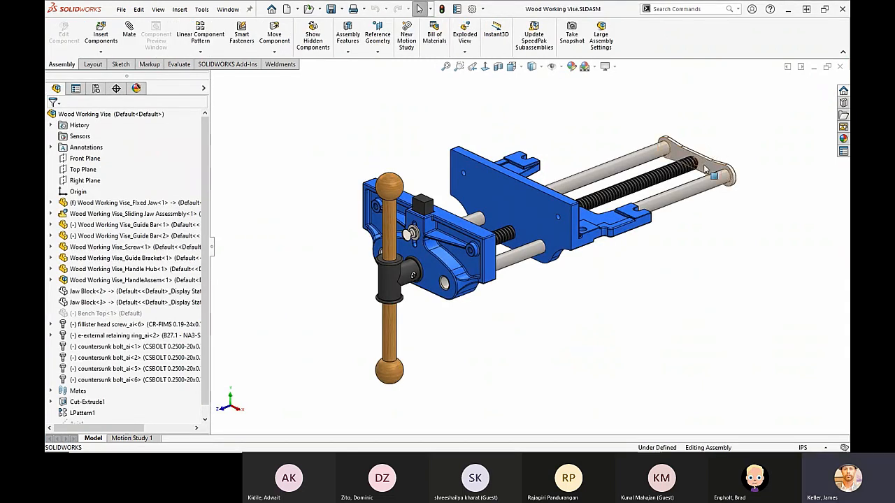
{"action": "left_click", "coordinate": [705, 167]}
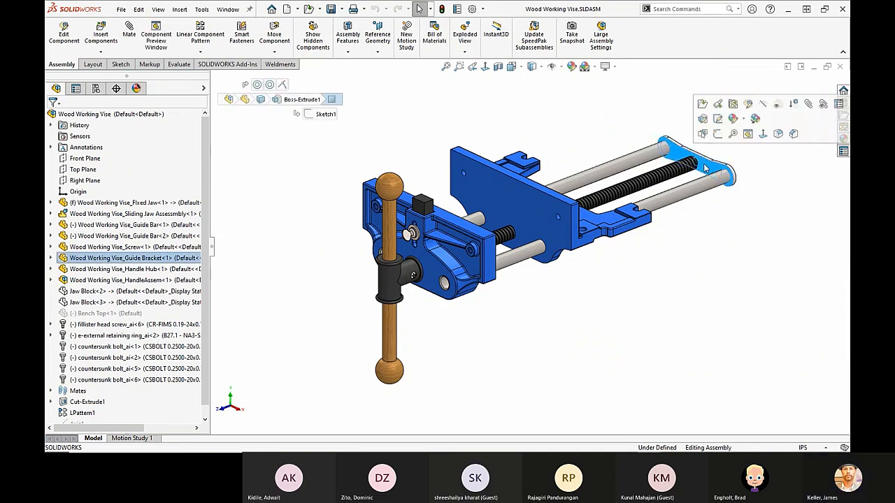
{"action": "left_click", "coordinate": [718, 105]}
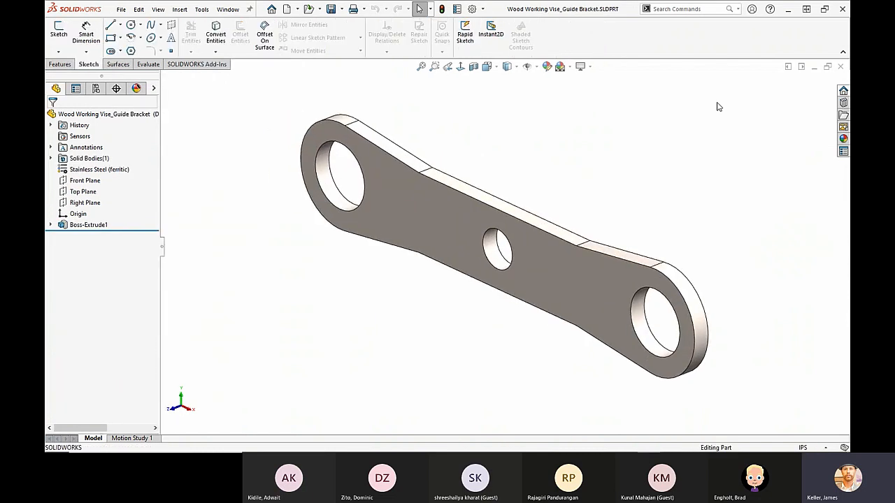
{"action": "middle_click_drag", "start_coordinate": [423, 387], "coordinate": [472, 355]}
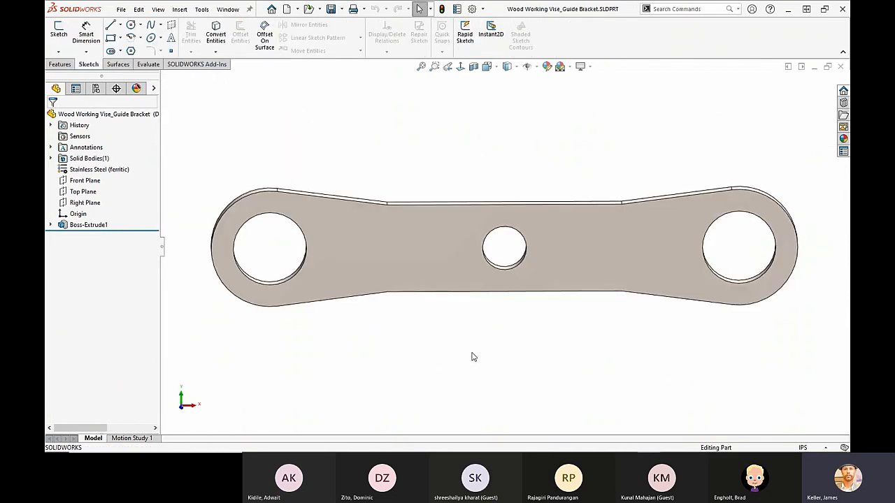
{"action": "left_click", "coordinate": [457, 248]}
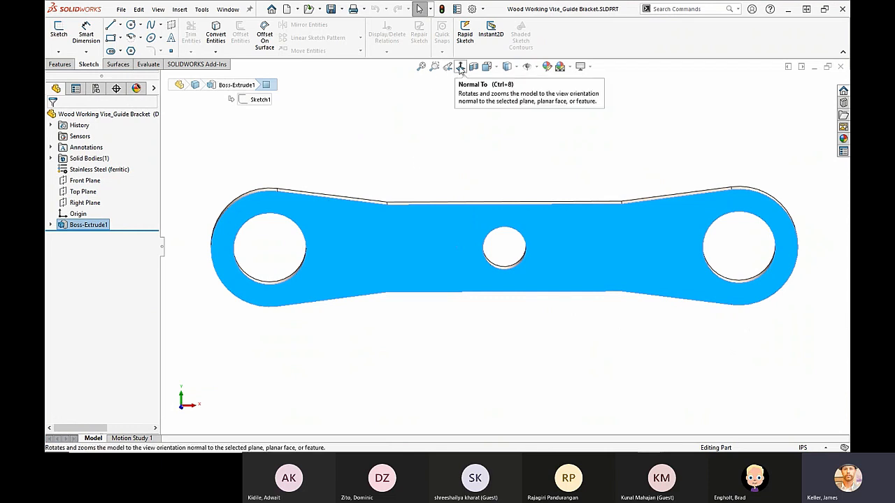
{"action": "left_click", "coordinate": [460, 67]}
{"action": "left_click", "coordinate": [480, 186]}
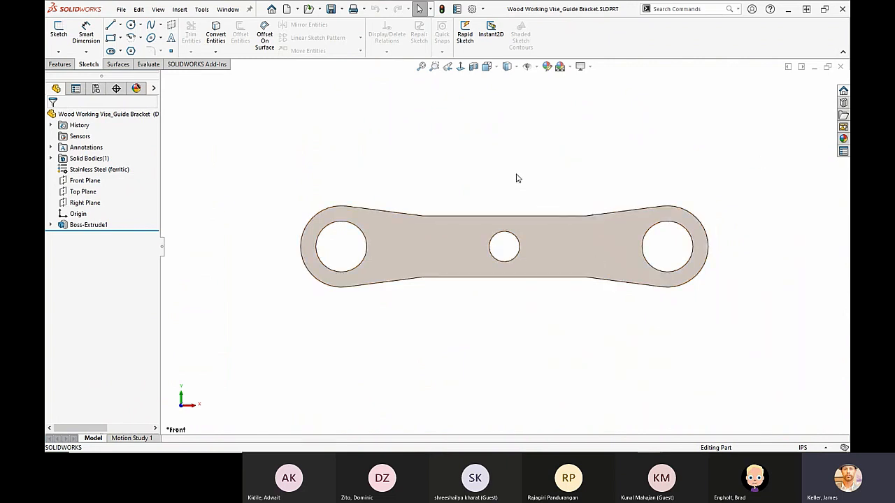
{"action": "key", "text": "ctrl+Tab"}
{"action": "key", "text": "ctrl+Tab"}
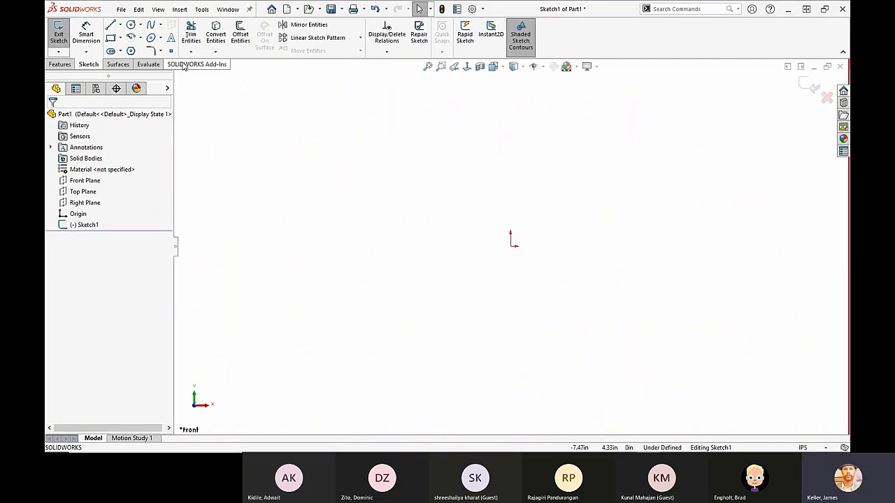
- Try a horizontal centerline about 3.79 in long from the origin in the negative X direction, and undo it
{"action": "left_click", "coordinate": [120, 26]}
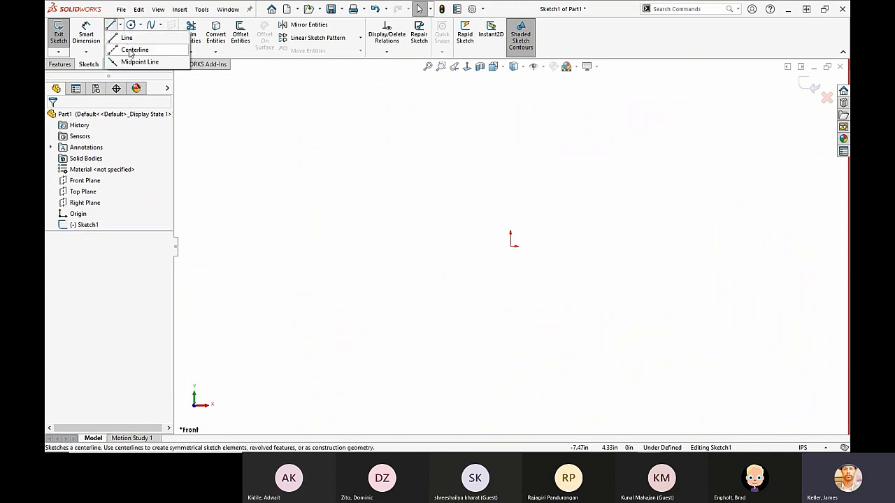
{"action": "left_click", "coordinate": [129, 50]}
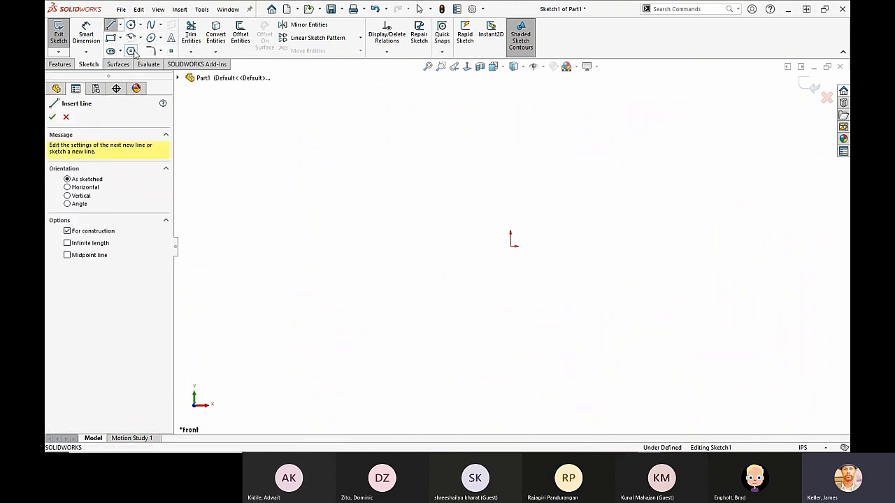
{"action": "left_click", "coordinate": [511, 247]}
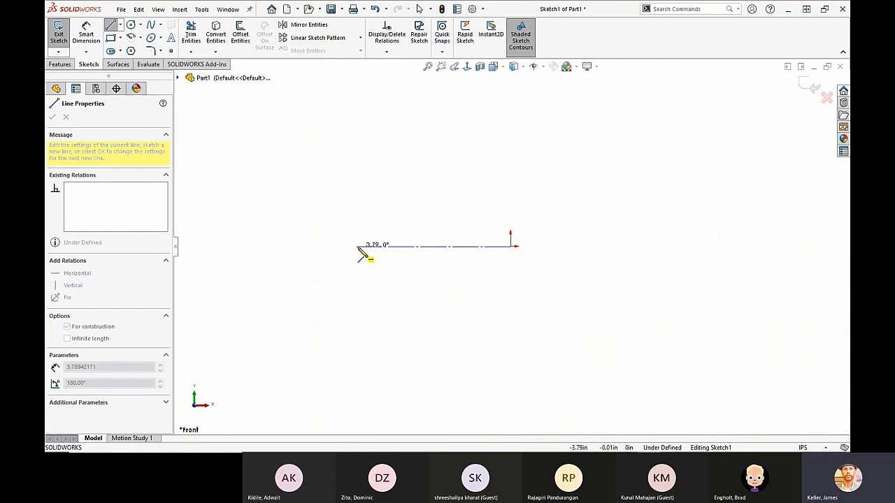
{"action": "left_click", "coordinate": [357, 246]}
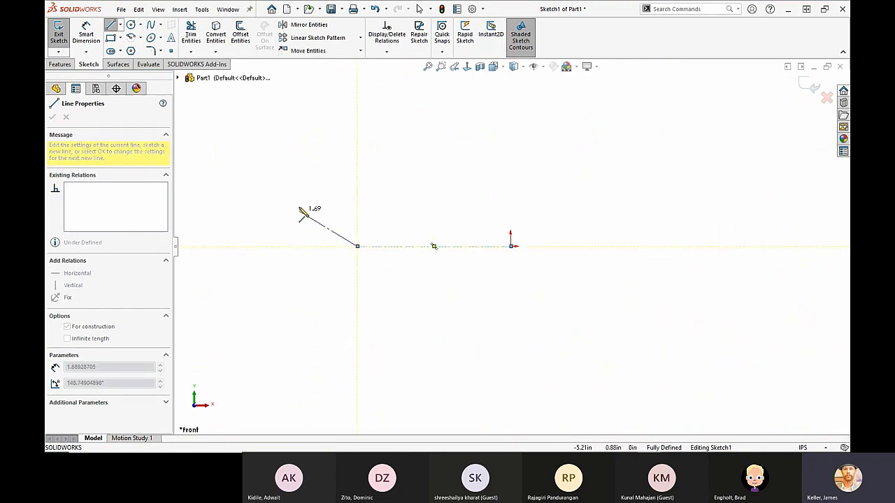
{"action": "key", "text": "Escape"}
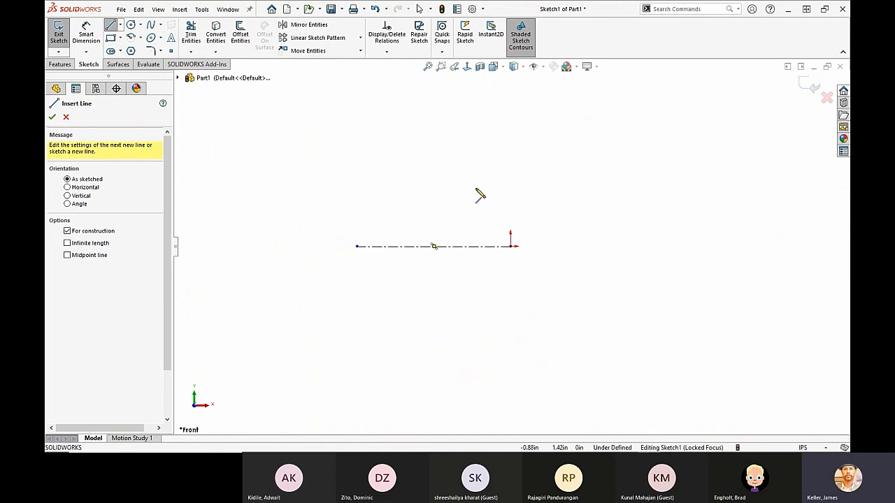
{"action": "key", "text": "Escape"}
{"action": "key", "text": "ctrl+z"}
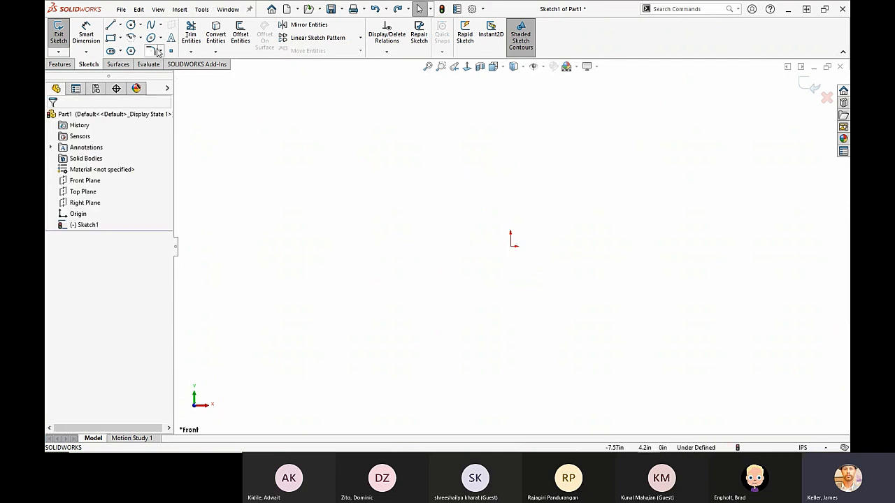
- Draw a horizontal centerline about 3.9 in long from the origin in the negative X direction
{"action": "left_click", "coordinate": [120, 25]}
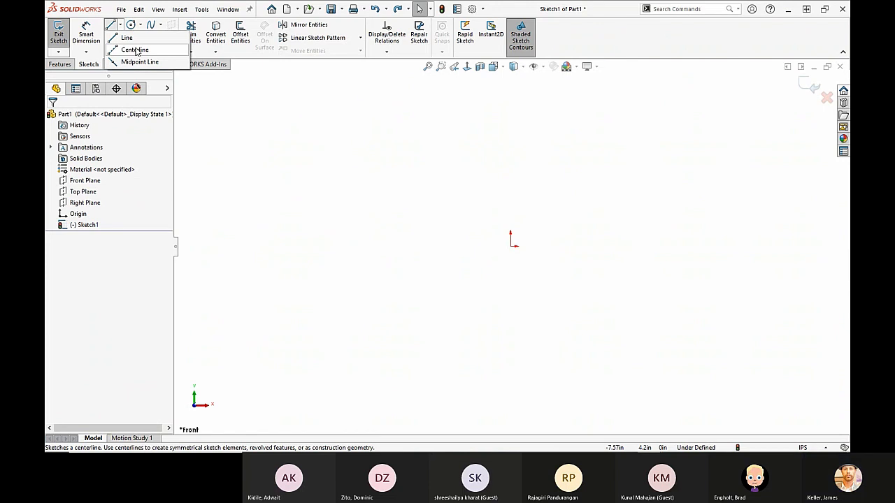
{"action": "left_click", "coordinate": [135, 50]}
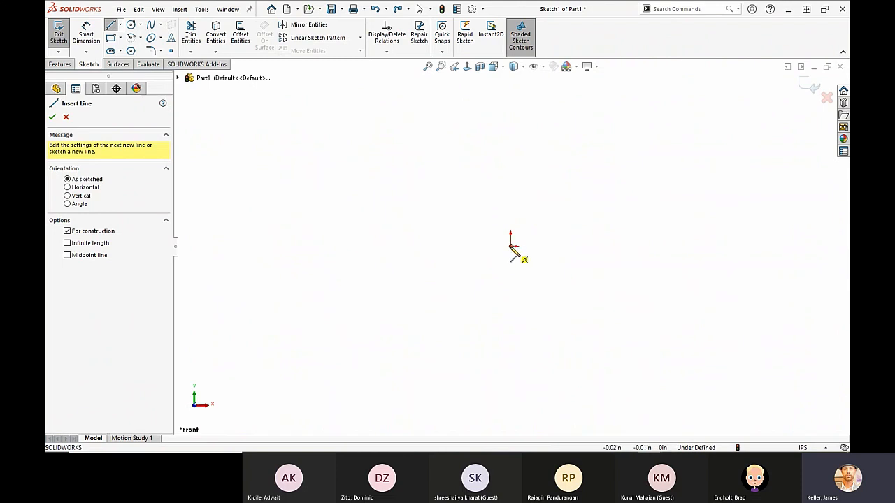
{"action": "left_click", "coordinate": [512, 246]}
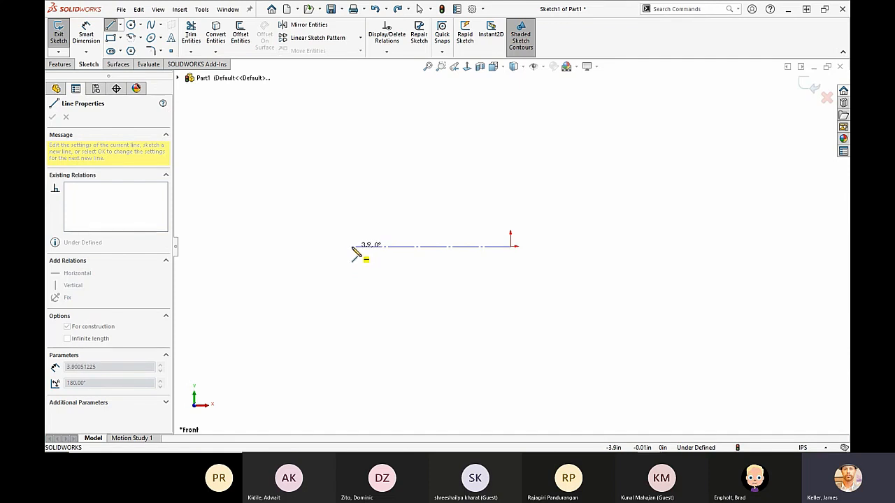
{"action": "left_click", "coordinate": [352, 248]}
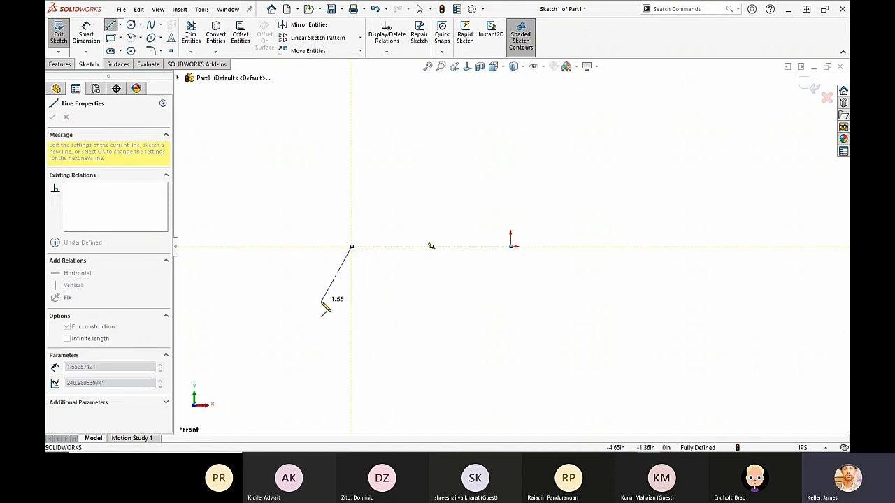
{"action": "key", "text": "Escape"}
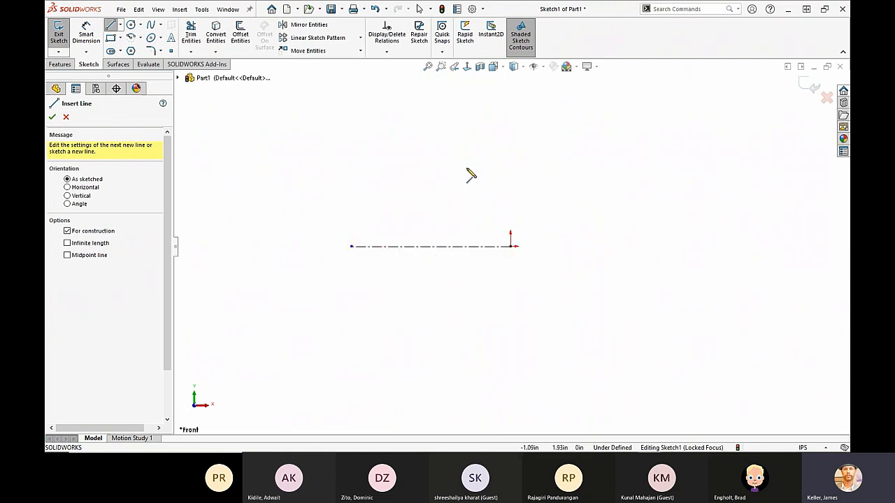
- Turn on the display of sketch relations in the graphics area and leave the line command
{"action": "left_click", "coordinate": [546, 66]}
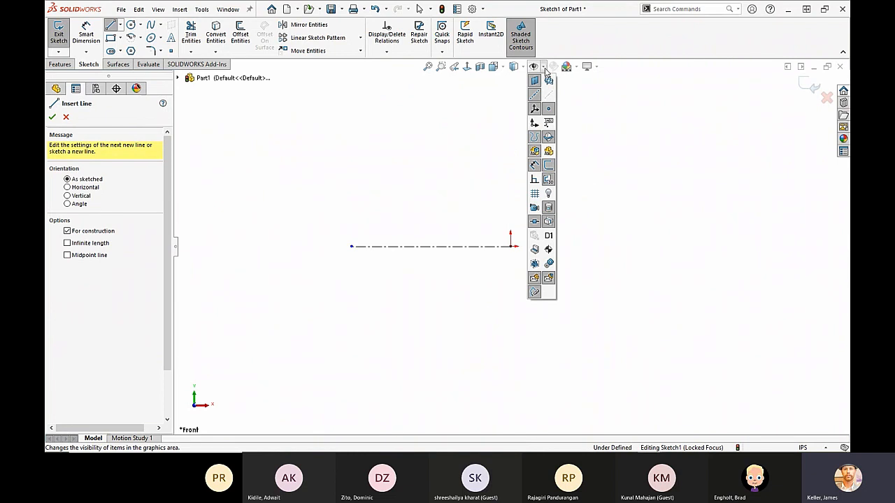
{"action": "left_click", "coordinate": [534, 181]}
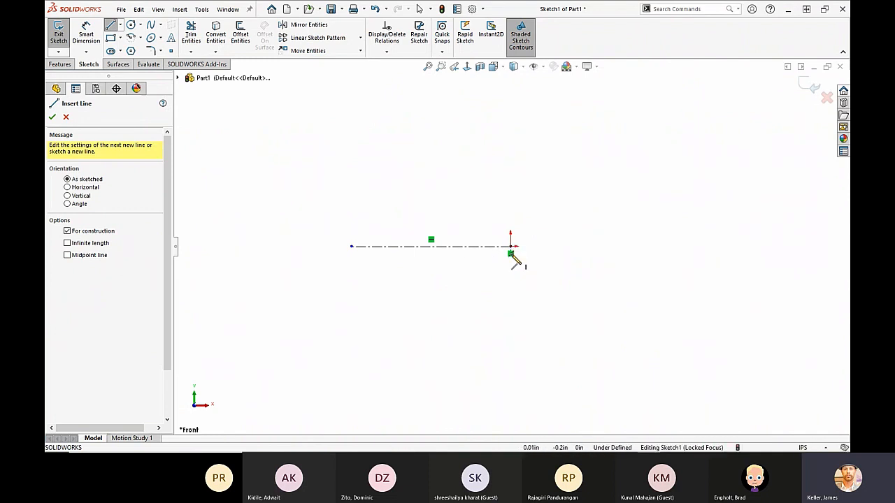
{"action": "key", "text": "Escape"}
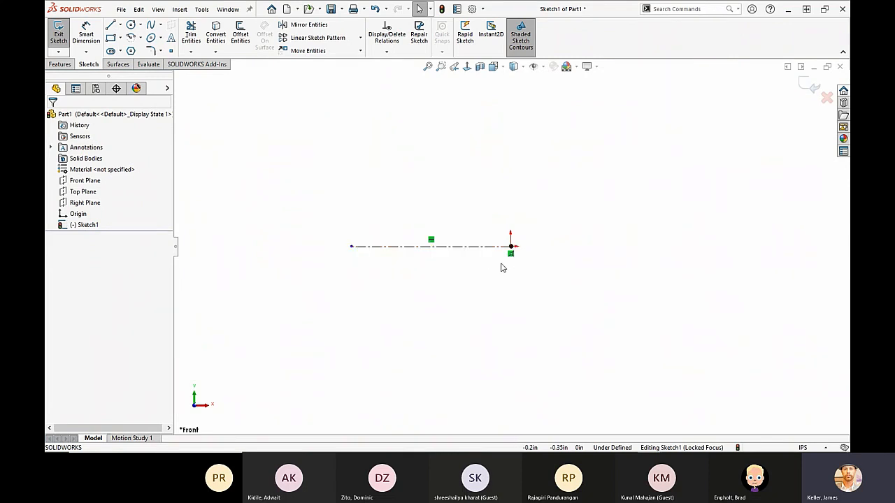
- Move the centerline's free end along the horizontal to about X -3.78 in and clear the selection
{"action": "left_click", "coordinate": [352, 247]}
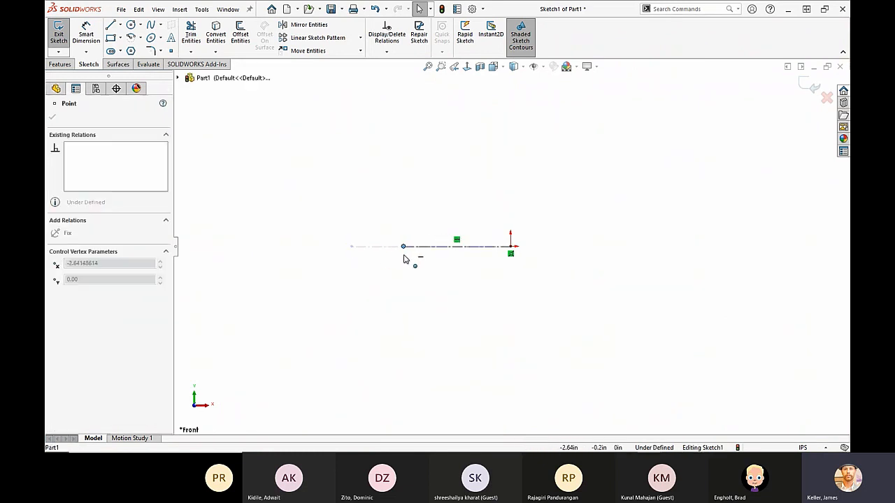
{"action": "mouse_move", "coordinate": [352, 248]}
{"action": "left_mouse_down"}
{"action": "mouse_move", "coordinate": [344, 250]}
{"action": "mouse_move", "coordinate": [400, 284]}
{"action": "mouse_move", "coordinate": [350, 249]}
{"action": "mouse_move", "coordinate": [385, 248]}
{"action": "mouse_move", "coordinate": [358, 252]}
{"action": "left_mouse_up"}
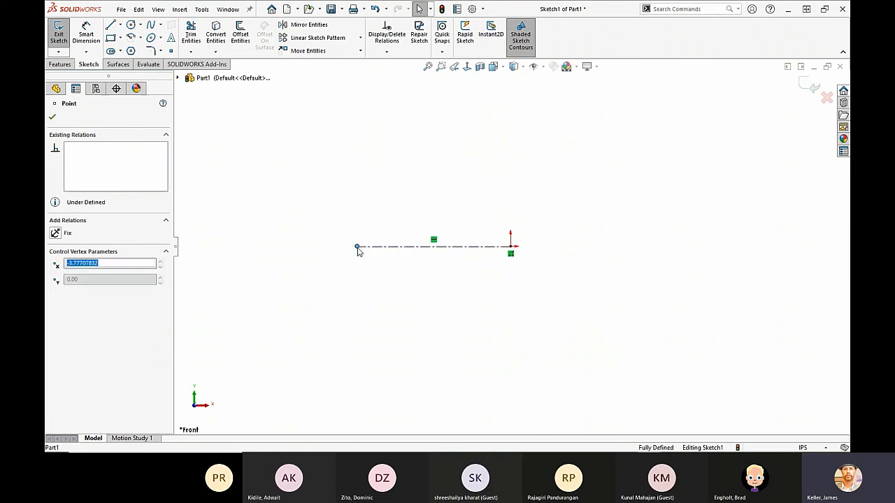
{"action": "left_click", "coordinate": [453, 296]}
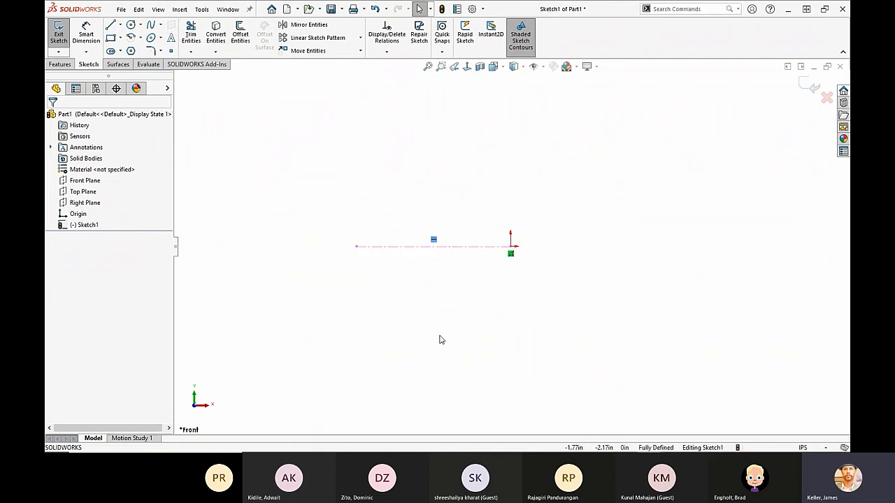
- Delete the centerline's horizontal relation, move its free end to about X -3.70, Y 0.49 in, and reapply Make Horizontal
{"action": "key", "text": "Delete"}
{"action": "left_click_drag", "start_coordinate": [357, 249], "coordinate": [360, 228]}
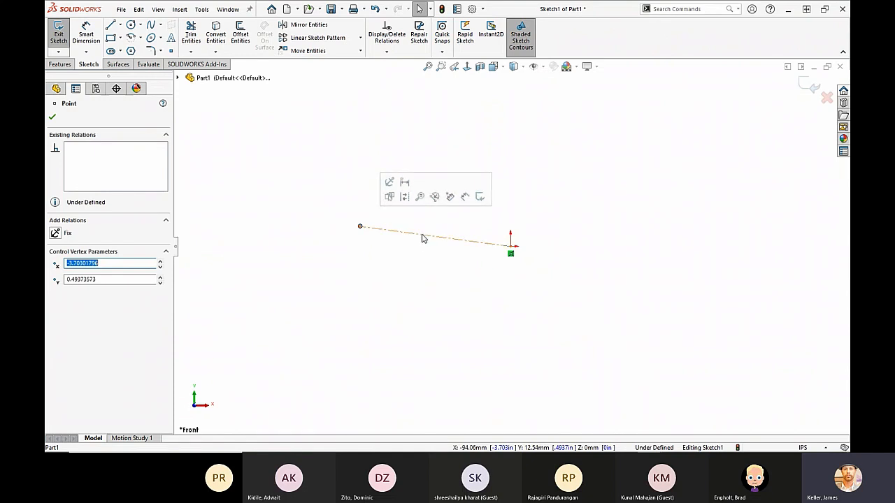
{"action": "left_click", "coordinate": [421, 239]}
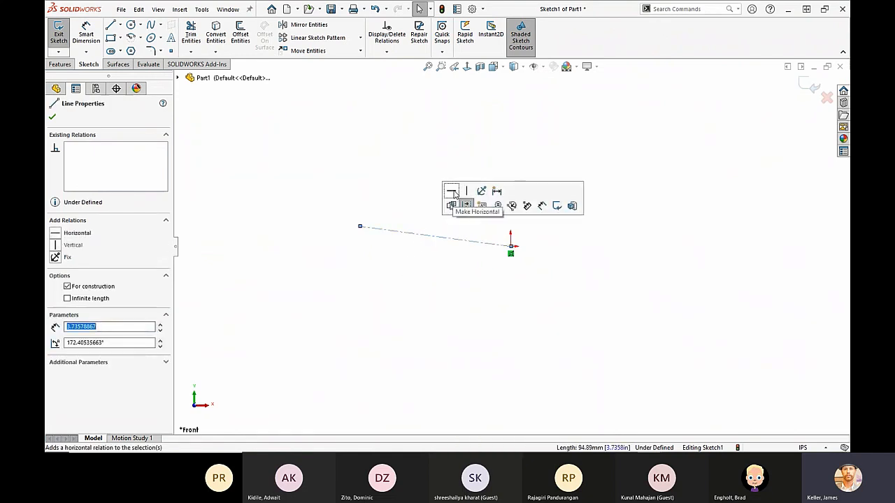
{"action": "left_click", "coordinate": [453, 193]}
{"action": "left_click", "coordinate": [413, 183]}
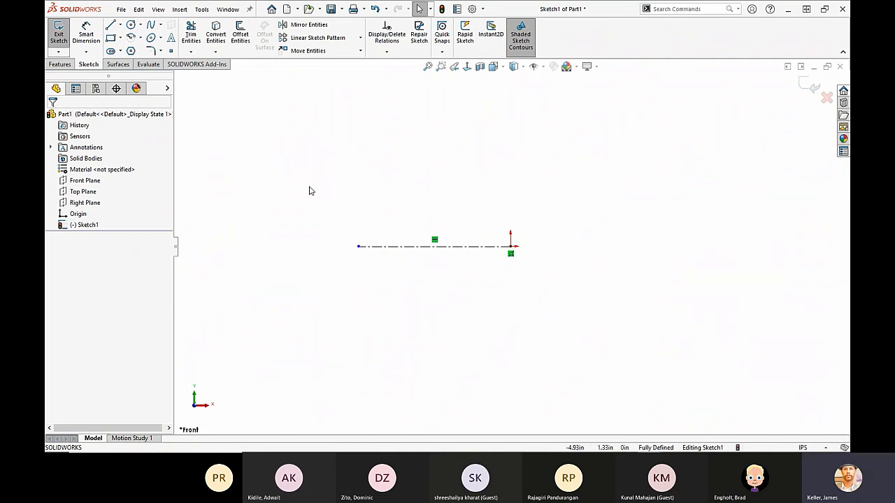
- Draw a circle of about 0.58 in radius centred on the centerline's free end, and shift that centre to about 3.72 in from the origin
{"action": "left_click", "coordinate": [140, 26]}
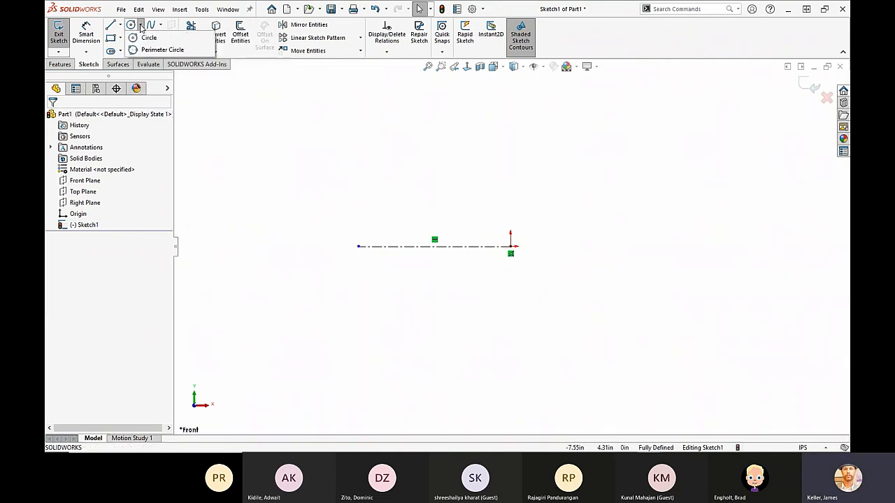
{"action": "left_click", "coordinate": [149, 38]}
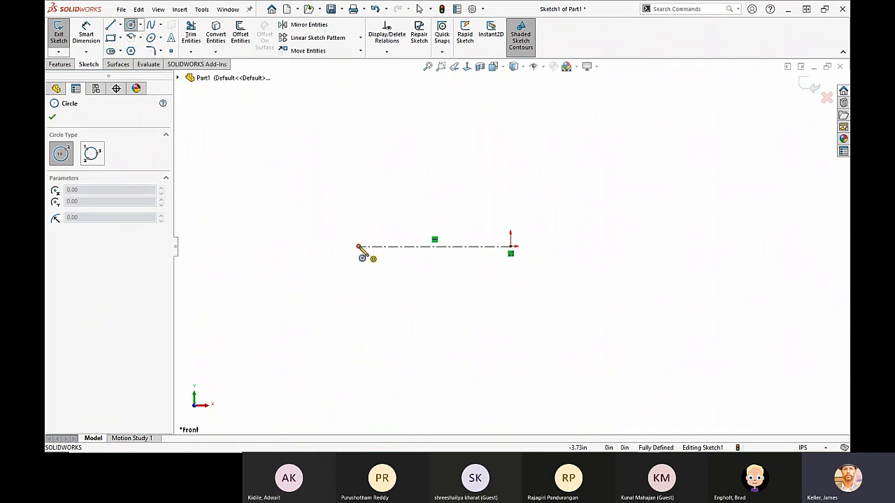
{"action": "left_click", "coordinate": [358, 246]}
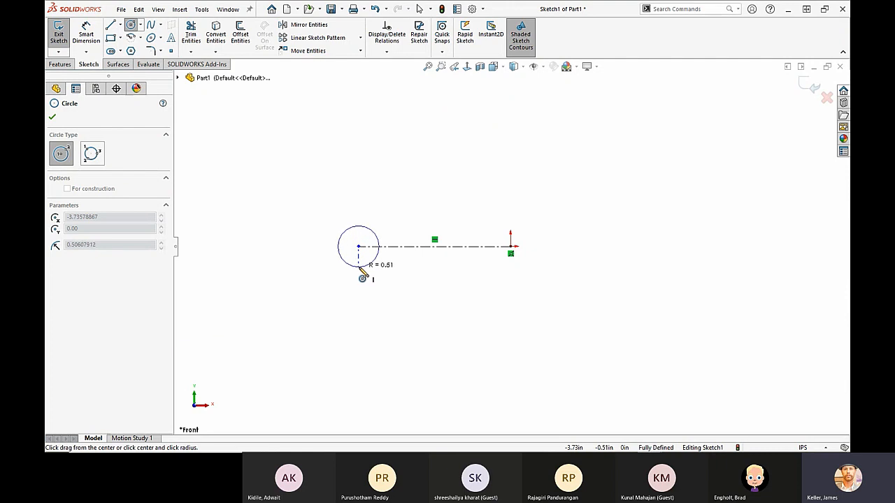
{"action": "left_click", "coordinate": [360, 271]}
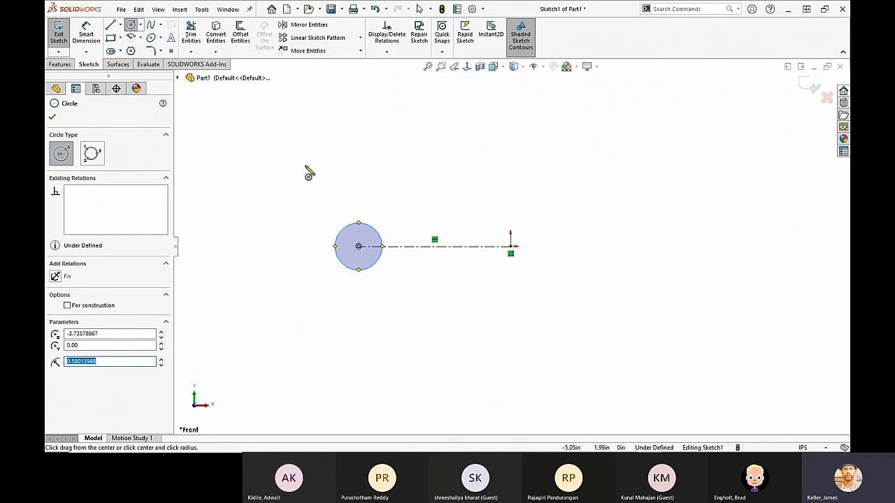
{"action": "key", "text": "Escape"}
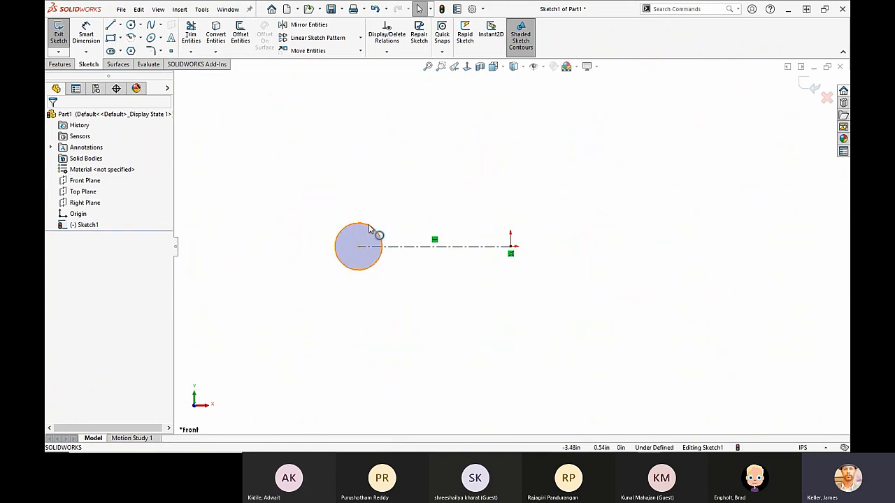
{"action": "mouse_move", "coordinate": [358, 246]}
{"action": "left_mouse_down"}
{"action": "mouse_move", "coordinate": [391, 250]}
{"action": "mouse_move", "coordinate": [360, 249]}
{"action": "left_mouse_up"}
{"action": "left_click", "coordinate": [345, 168]}
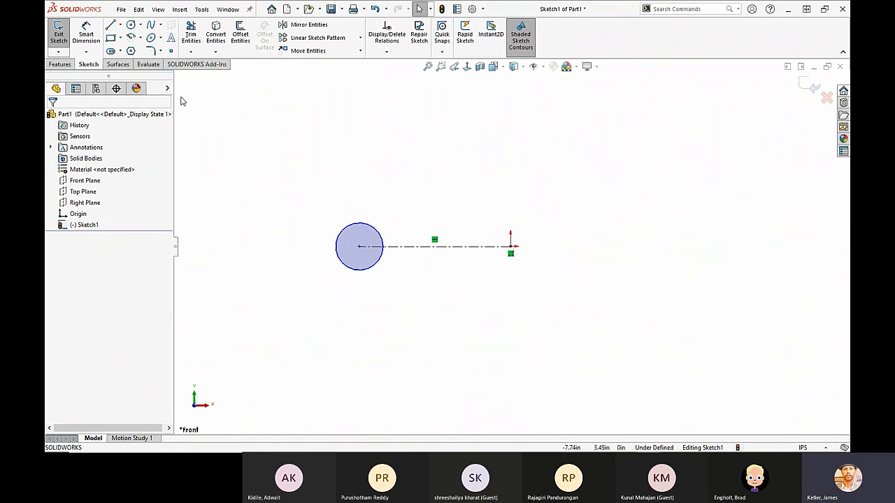
- Measure the centerline's length with the Measure tool and close the measurement
{"action": "left_click", "coordinate": [153, 64]}
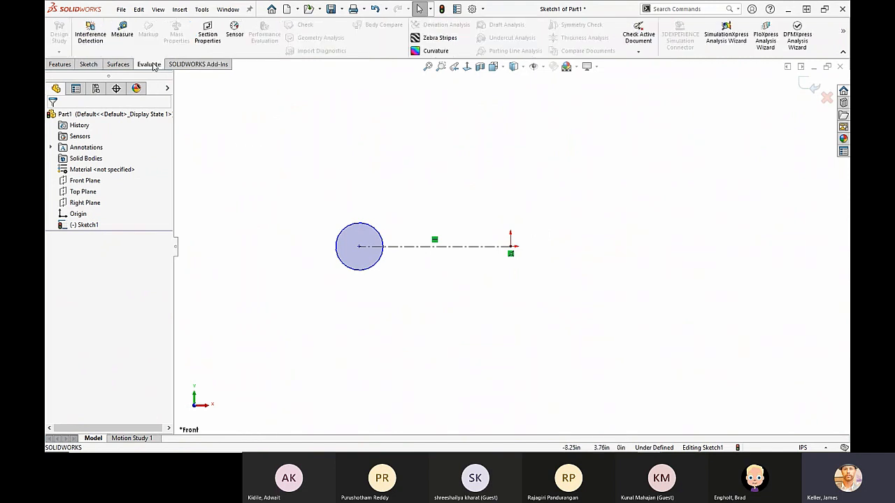
{"action": "left_click", "coordinate": [122, 34]}
{"action": "mouse_move", "coordinate": [473, 128]}
{"action": "left_mouse_down"}
{"action": "mouse_move", "coordinate": [729, 156]}
{"action": "mouse_move", "coordinate": [721, 110]}
{"action": "left_mouse_up"}
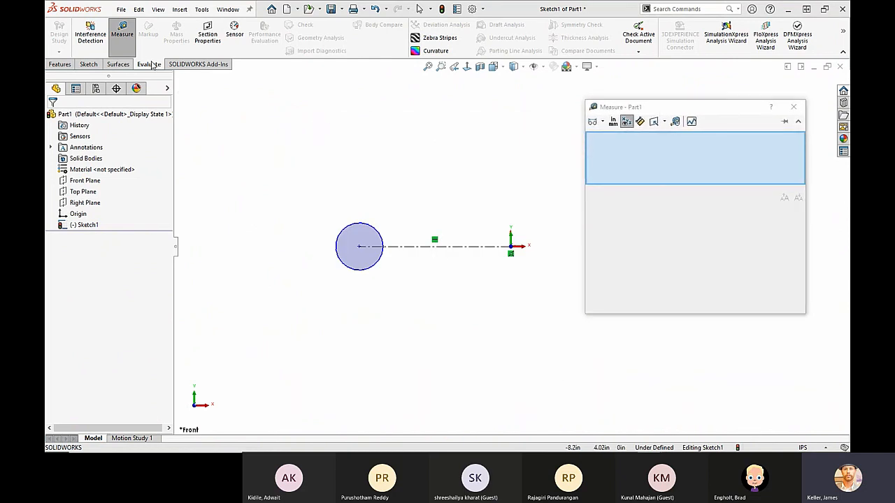
{"action": "left_click", "coordinate": [461, 246]}
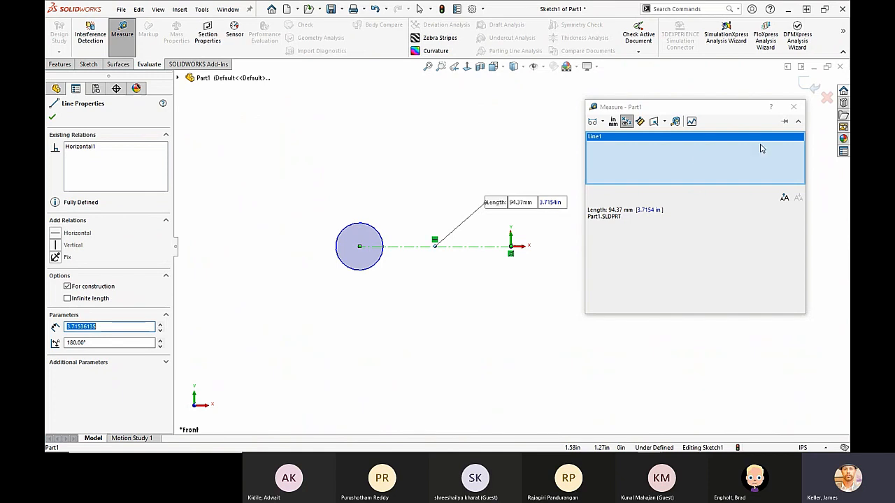
{"action": "left_click", "coordinate": [793, 106]}
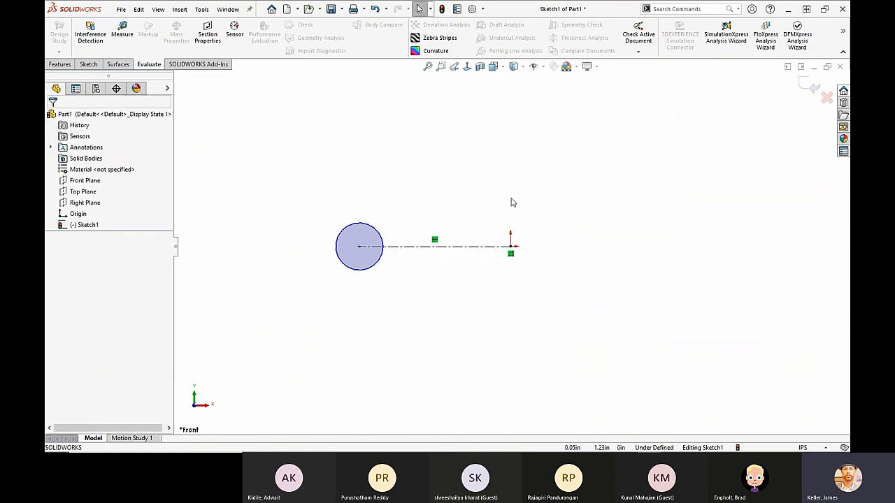
- Zoom in and out around the circle, the centerline and the origin to examine the sketch at different scales
{"action": "scroll", "coordinate": [508, 283], "scroll_direction": "down", "scroll_amount": 1}
{"action": "scroll", "coordinate": [509, 283], "scroll_direction": "down", "scroll_amount": 1}
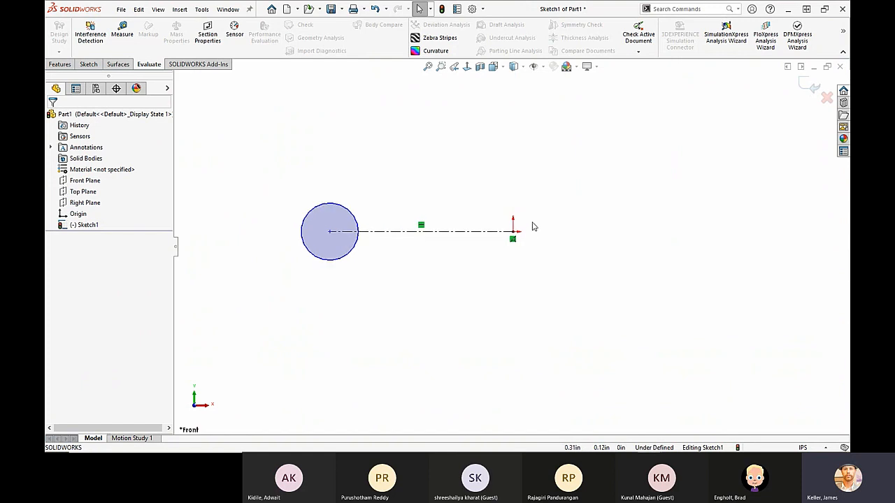
{"action": "scroll", "coordinate": [535, 227], "scroll_direction": "up", "scroll_amount": 2}
{"action": "scroll", "coordinate": [533, 248], "scroll_direction": "down", "scroll_amount": 1}
{"action": "scroll", "coordinate": [520, 250], "scroll_direction": "down", "scroll_amount": 1}
{"action": "scroll", "coordinate": [520, 251], "scroll_direction": "up", "scroll_amount": 2}
{"action": "scroll", "coordinate": [520, 250], "scroll_direction": "down", "scroll_amount": 1}
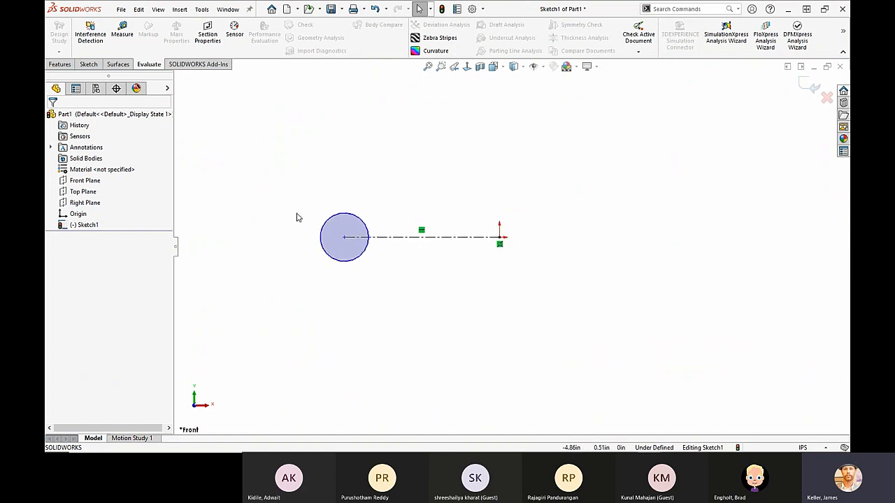
{"action": "scroll", "coordinate": [303, 202], "scroll_direction": "down", "scroll_amount": 1}
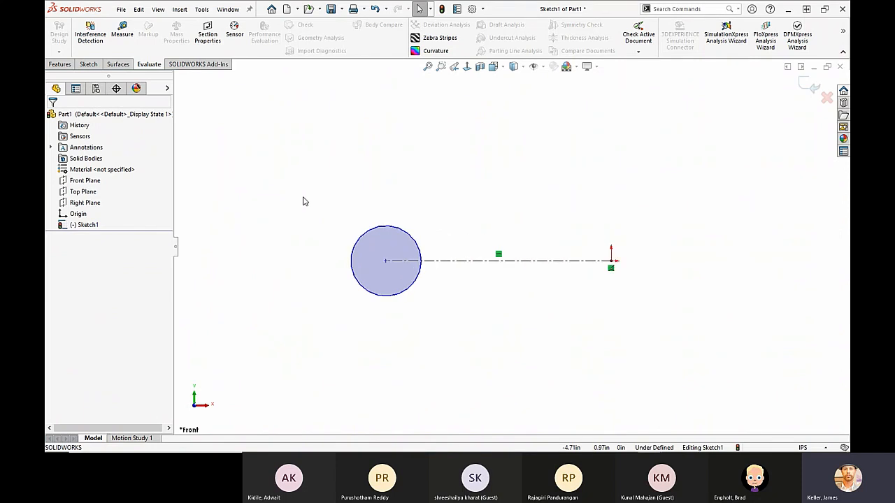
{"action": "scroll", "coordinate": [303, 201], "scroll_direction": "up", "scroll_amount": 3}
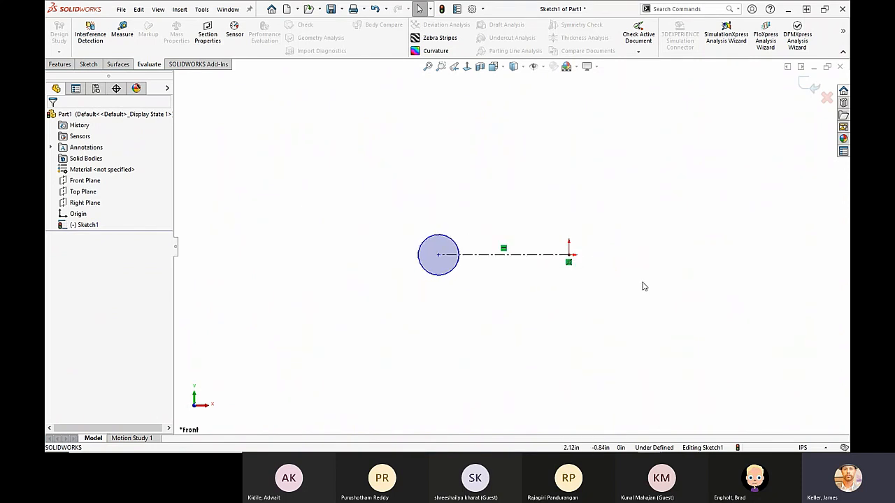
{"action": "scroll", "coordinate": [639, 274], "scroll_direction": "down", "scroll_amount": 1}
{"action": "scroll", "coordinate": [399, 298], "scroll_direction": "up", "scroll_amount": 1}
{"action": "scroll", "coordinate": [402, 297], "scroll_direction": "down", "scroll_amount": 1}
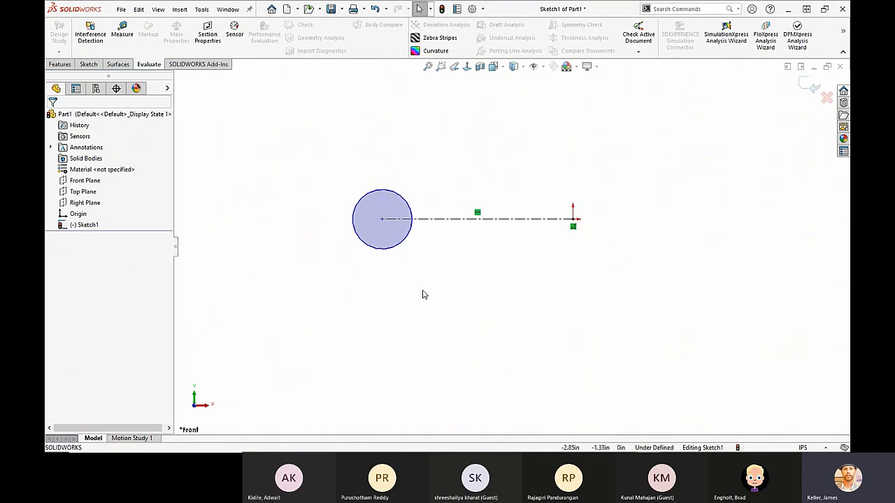
{"action": "scroll", "coordinate": [489, 254], "scroll_direction": "down", "scroll_amount": 2}
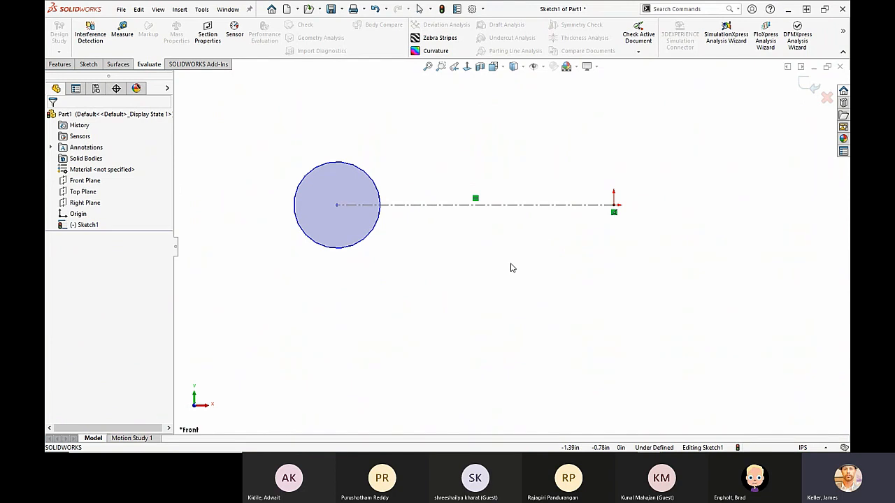
{"action": "scroll", "coordinate": [509, 259], "scroll_direction": "down", "scroll_amount": 3}
- Pan and orbit around the circle and centerline, and return to a straight-on view of the sketch with Normal To
{"action": "left_click_drag", "start_coordinate": [506, 249], "coordinate": [507, 286]}
{"action": "key", "text": "Escape"}
{"action": "mouse_move", "coordinate": [510, 288]}
{"action": "middle_mouse_down", "text": "ctrl"}
{"action": "mouse_move", "coordinate": [457, 287]}
{"action": "mouse_move", "coordinate": [469, 307]}
{"action": "mouse_move", "coordinate": [539, 309]}
{"action": "mouse_move", "coordinate": [513, 287]}
{"action": "middle_mouse_up", "text": "ctrl"}
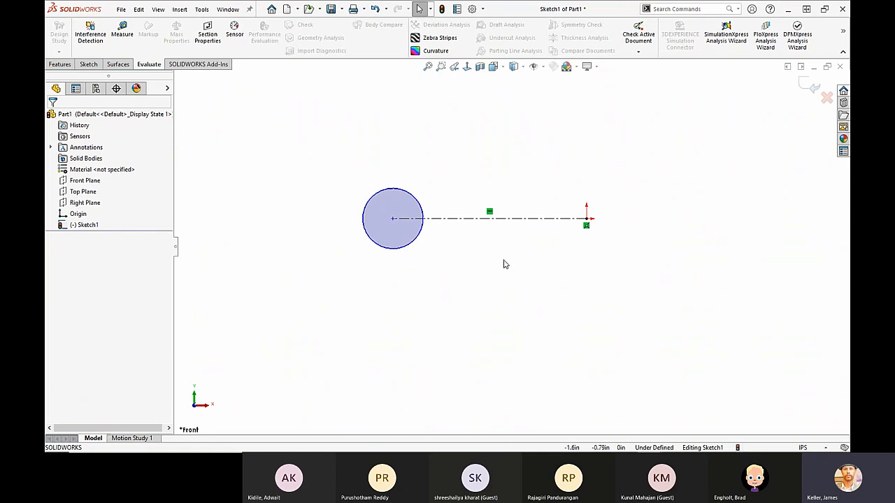
{"action": "scroll", "coordinate": [507, 264], "scroll_direction": "up", "scroll_amount": 1}
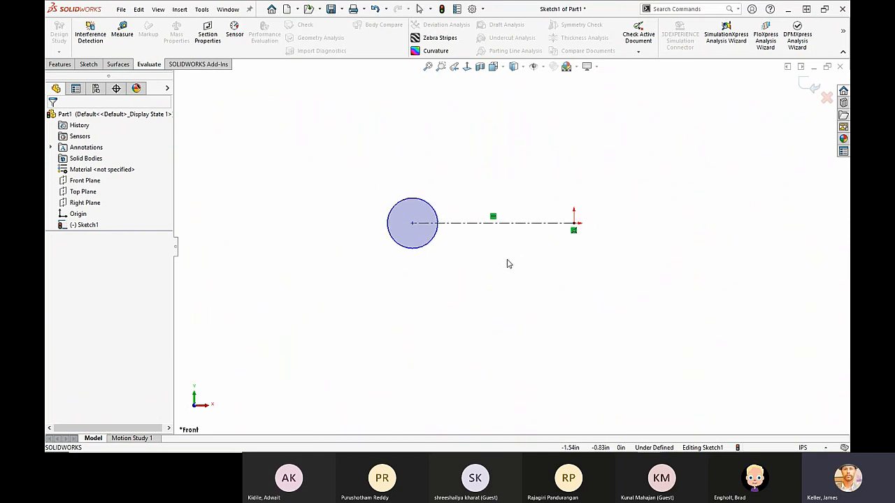
{"action": "mouse_move", "coordinate": [507, 261]}
{"action": "middle_mouse_down", "text": "ctrl"}
{"action": "mouse_move", "coordinate": [496, 263]}
{"action": "mouse_move", "coordinate": [509, 308]}
{"action": "mouse_move", "coordinate": [557, 267]}
{"action": "mouse_move", "coordinate": [501, 221]}
{"action": "mouse_move", "coordinate": [435, 231]}
{"action": "mouse_move", "coordinate": [452, 256]}
{"action": "mouse_move", "coordinate": [446, 230]}
{"action": "mouse_move", "coordinate": [432, 243]}
{"action": "mouse_move", "coordinate": [441, 260]}
{"action": "middle_mouse_up", "text": "ctrl"}
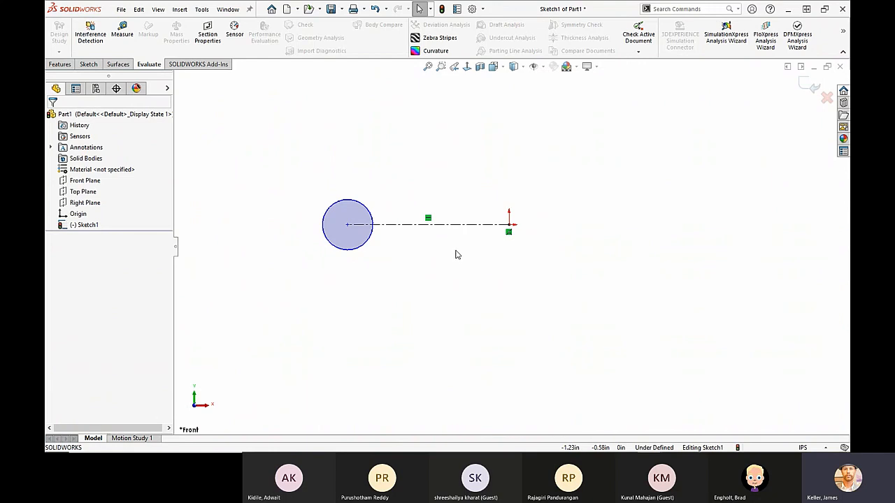
{"action": "mouse_move", "coordinate": [457, 250]}
{"action": "middle_mouse_down"}
{"action": "mouse_move", "coordinate": [510, 287]}
{"action": "mouse_move", "coordinate": [531, 246]}
{"action": "mouse_move", "coordinate": [503, 206]}
{"action": "mouse_move", "coordinate": [512, 255]}
{"action": "mouse_move", "coordinate": [479, 304]}
{"action": "middle_mouse_up"}
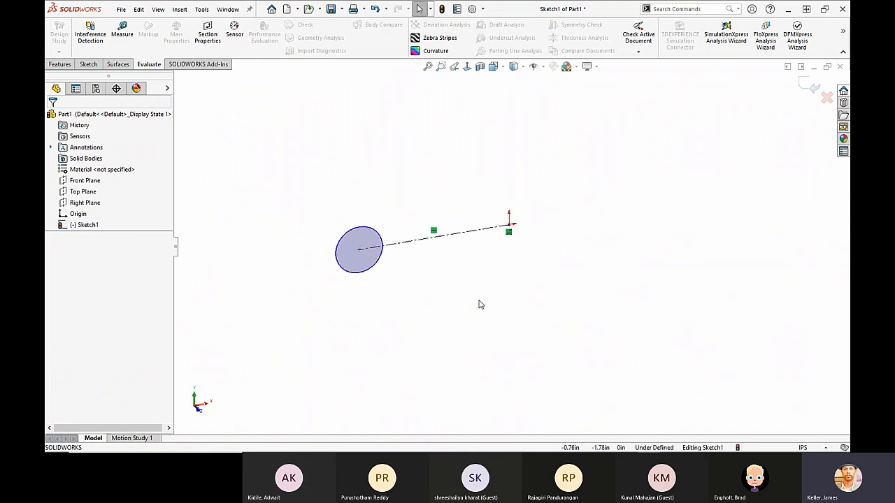
{"action": "left_click", "coordinate": [467, 70]}
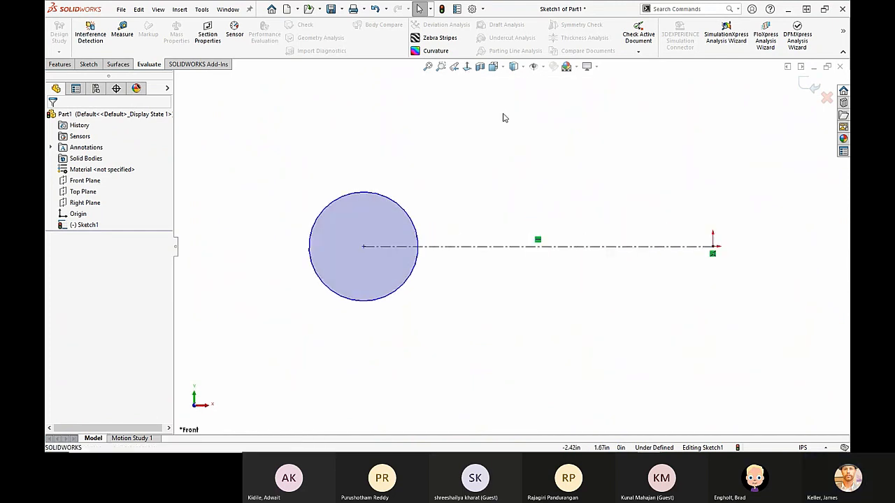
- Switch the available commands from the evaluation tools to the sketching tools
{"action": "scroll", "coordinate": [751, 271], "scroll_direction": "down", "scroll_amount": 2}
{"action": "scroll", "coordinate": [420, 271], "scroll_direction": "up", "scroll_amount": 1}
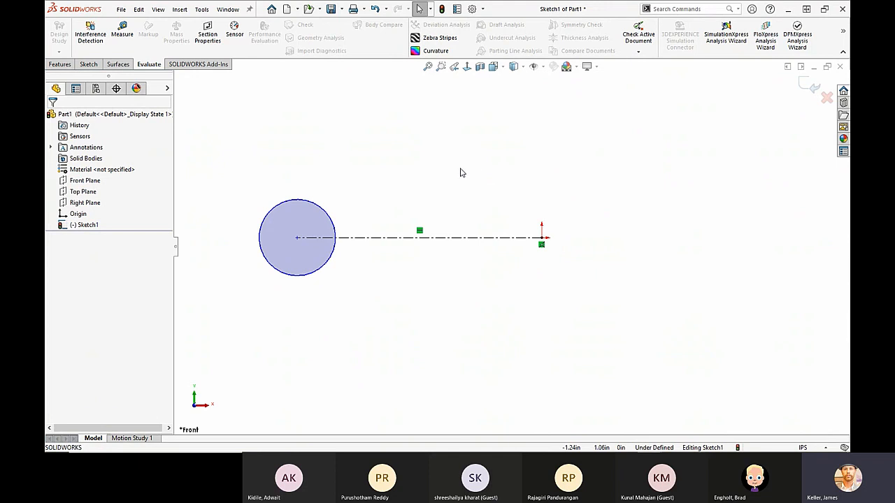
{"action": "left_click", "coordinate": [91, 65]}
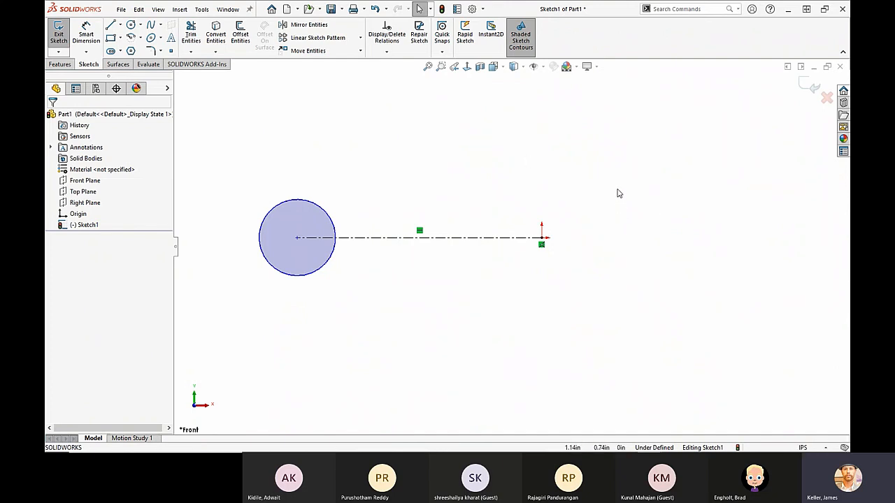
{"action": "mouse_move", "coordinate": [618, 187]}
{"action": "right_mouse_down"}
{"action": "mouse_move", "coordinate": [618, 178]}
{"action": "mouse_move", "coordinate": [608, 199]}
{"action": "mouse_move", "coordinate": [631, 205]}
{"action": "mouse_move", "coordinate": [636, 190]}
{"action": "mouse_move", "coordinate": [623, 172]}
{"action": "right_mouse_up"}
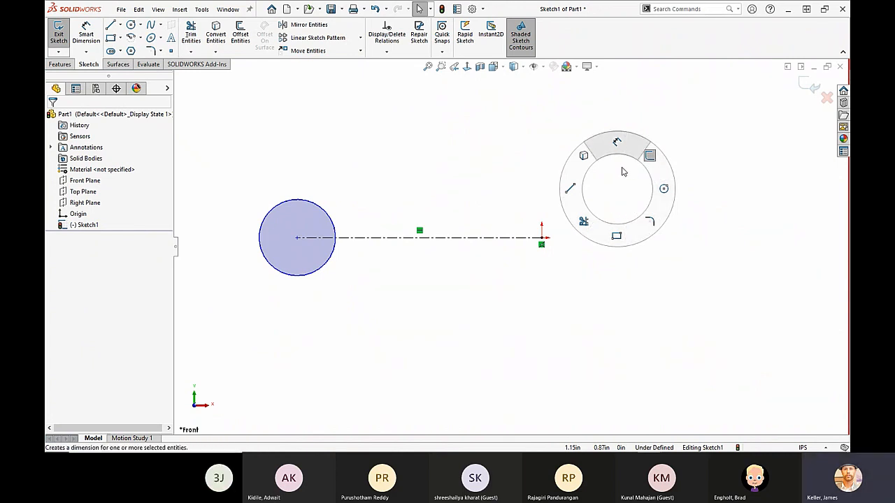
{"action": "mouse_move", "coordinate": [620, 171]}
{"action": "right_mouse_down"}
{"action": "mouse_move", "coordinate": [602, 176]}
{"action": "mouse_move", "coordinate": [599, 193]}
{"action": "mouse_move", "coordinate": [614, 210]}
{"action": "mouse_move", "coordinate": [637, 193]}
{"action": "mouse_move", "coordinate": [619, 177]}
{"action": "right_mouse_up"}
{"action": "right_click_drag", "start_coordinate": [618, 177], "coordinate": [617, 141]}
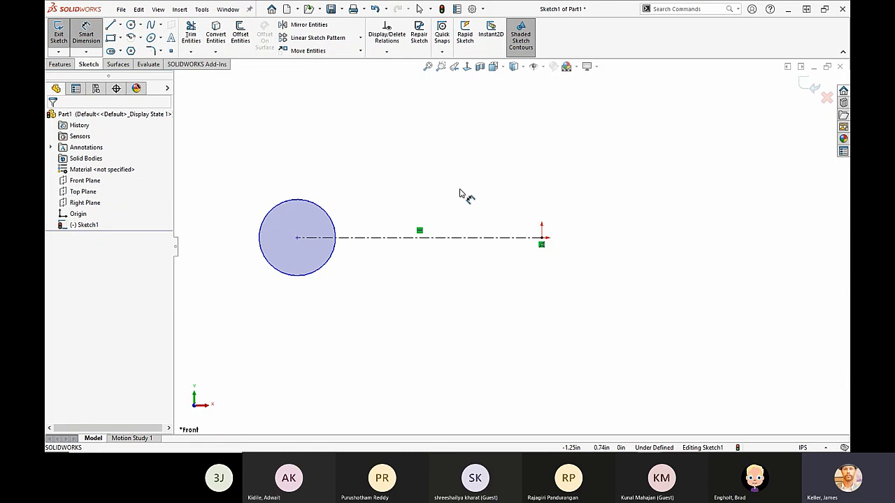
{"action": "key", "text": "Escape"}
{"action": "mouse_move", "coordinate": [618, 155]}
{"action": "right_mouse_down"}
{"action": "mouse_move", "coordinate": [593, 156]}
{"action": "mouse_move", "coordinate": [636, 158]}
{"action": "mouse_move", "coordinate": [618, 181]}
{"action": "mouse_move", "coordinate": [604, 177]}
{"action": "mouse_move", "coordinate": [631, 146]}
{"action": "mouse_move", "coordinate": [626, 161]}
{"action": "mouse_move", "coordinate": [613, 156]}
{"action": "right_mouse_up"}
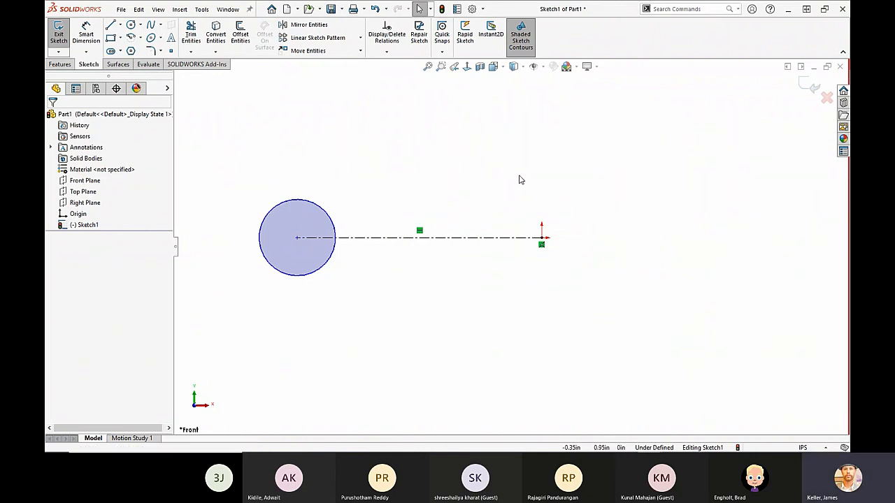
- Dimension the horizontal centerline's length with Smart Dimension and set it to 2 in
{"action": "right_click_drag", "start_coordinate": [518, 149], "coordinate": [521, 126]}
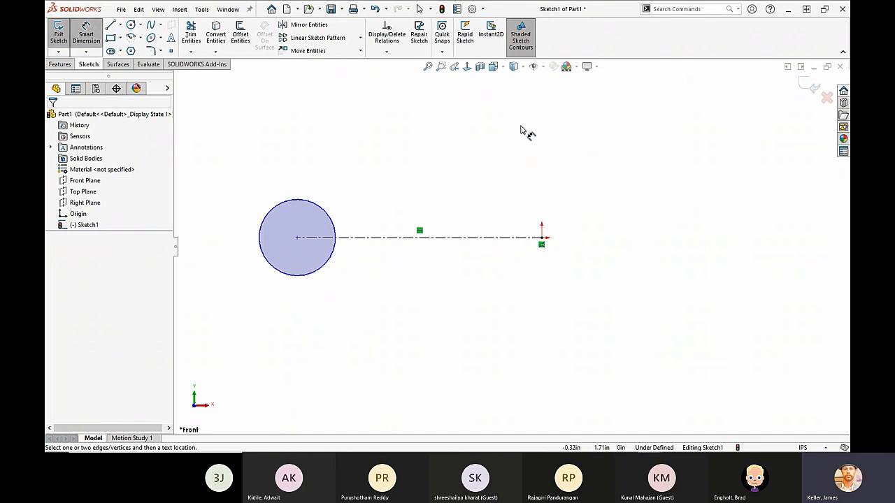
{"action": "left_click", "coordinate": [450, 239]}
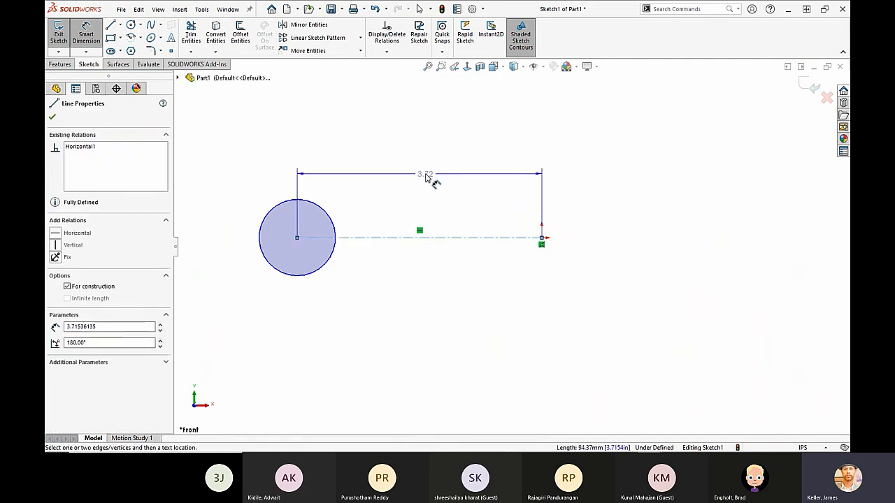
{"action": "left_click", "coordinate": [430, 178]}
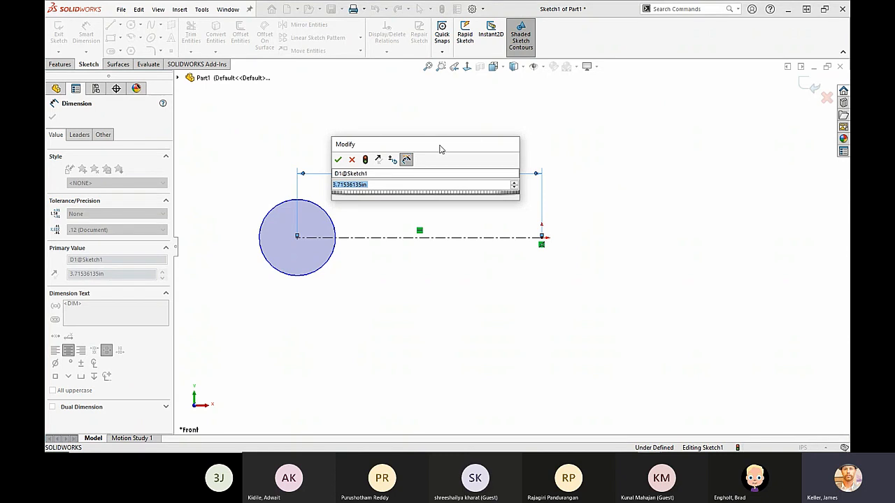
{"action": "type", "text": "2"}
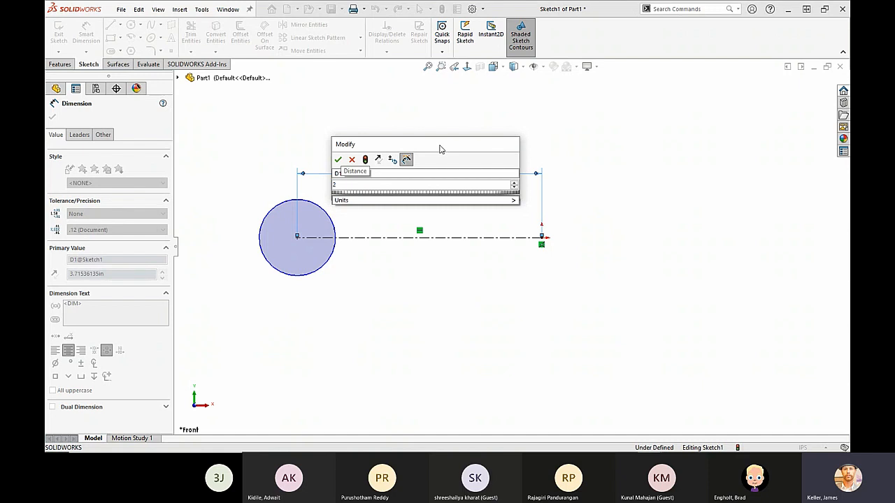
{"action": "key", "text": "Return"}
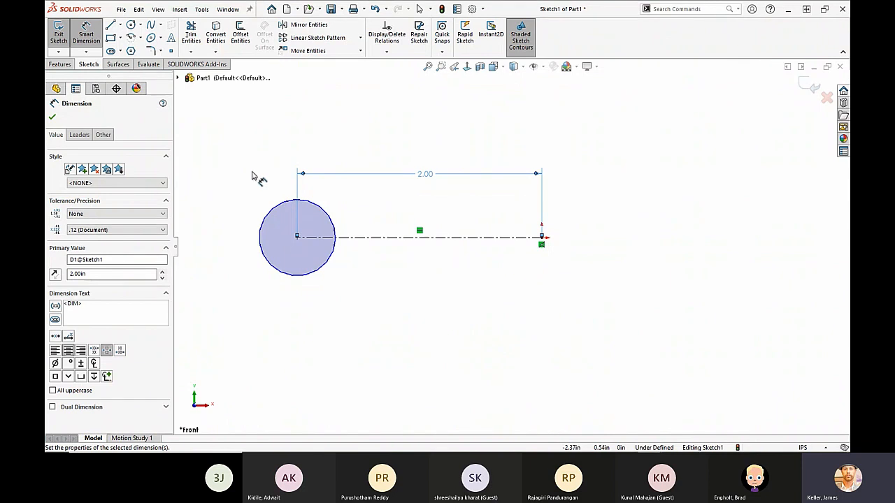
- Dimension the circle's diameter, set it to 0.625 in, and leave the Smart Dimension command
{"action": "left_click", "coordinate": [283, 206]}
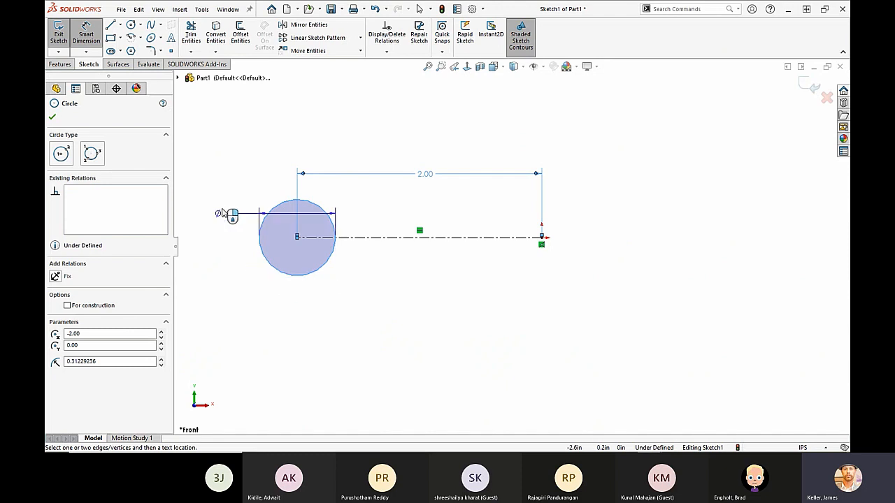
{"action": "left_click", "coordinate": [223, 162]}
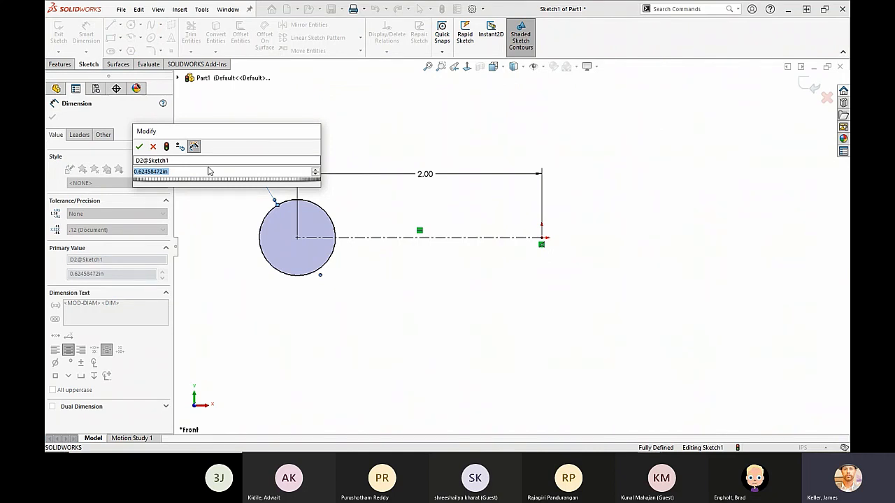
{"action": "key", "text": "BackSpace"}
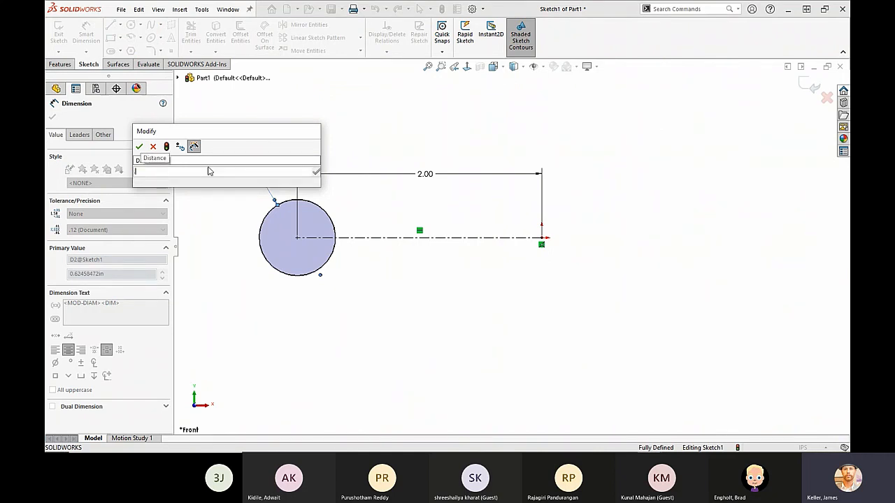
{"action": "type", "text": ".625"}
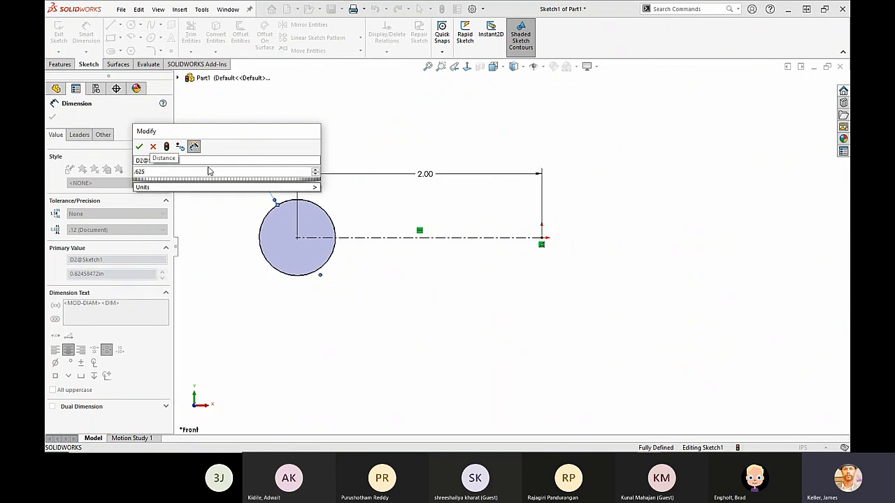
{"action": "key", "text": "Return"}
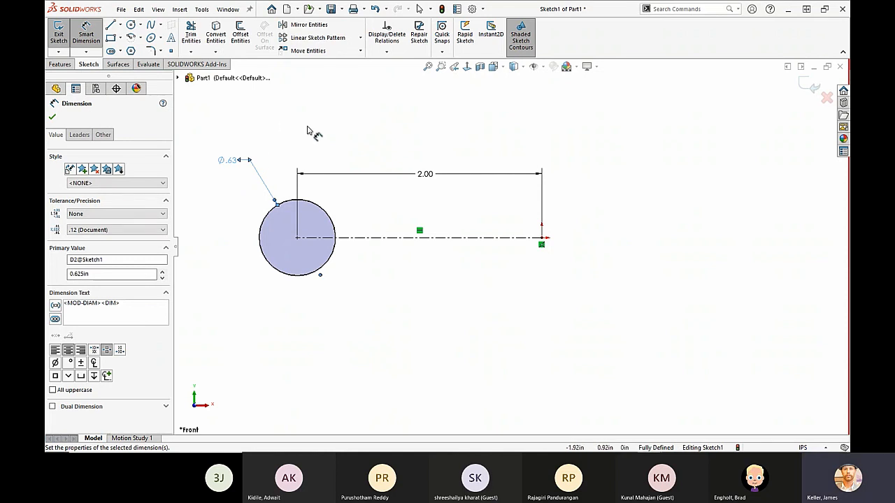
{"action": "key", "text": "Escape"}
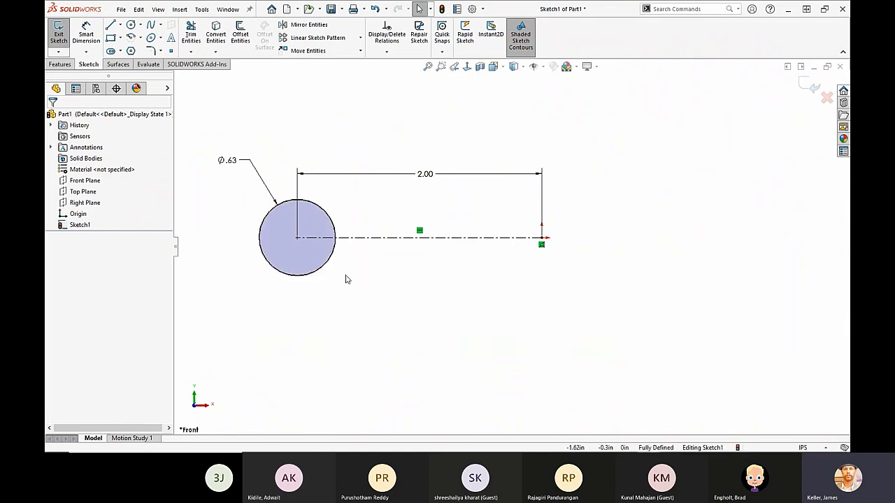
- Inspect the relations and parameters of the circle's centre point and the centerline, and clear the selection
{"action": "left_click", "coordinate": [297, 239]}
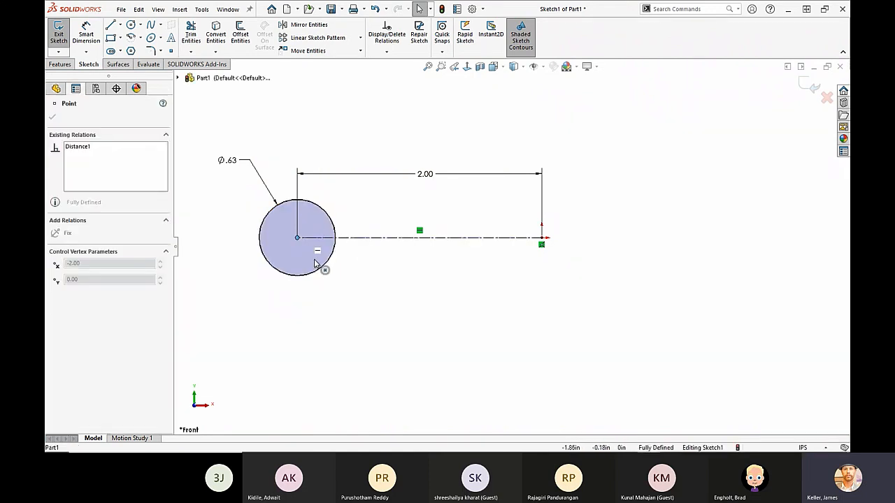
{"action": "left_click", "coordinate": [523, 239]}
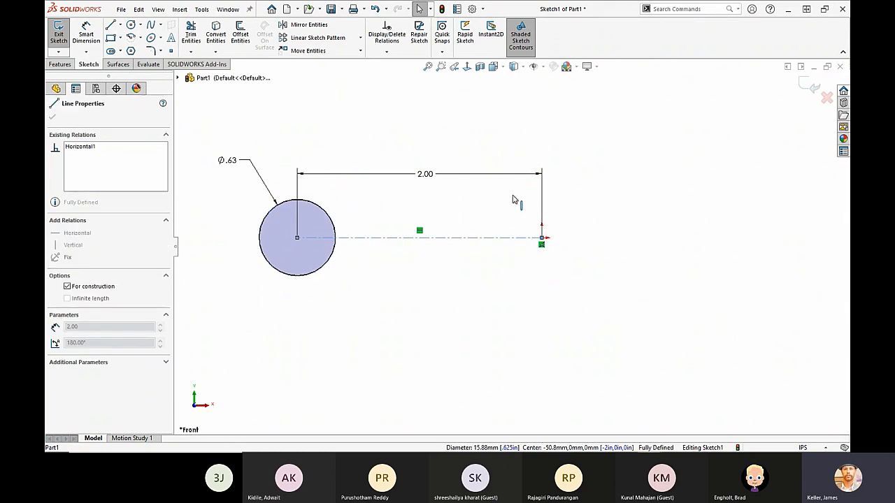
{"action": "left_click", "coordinate": [485, 317]}
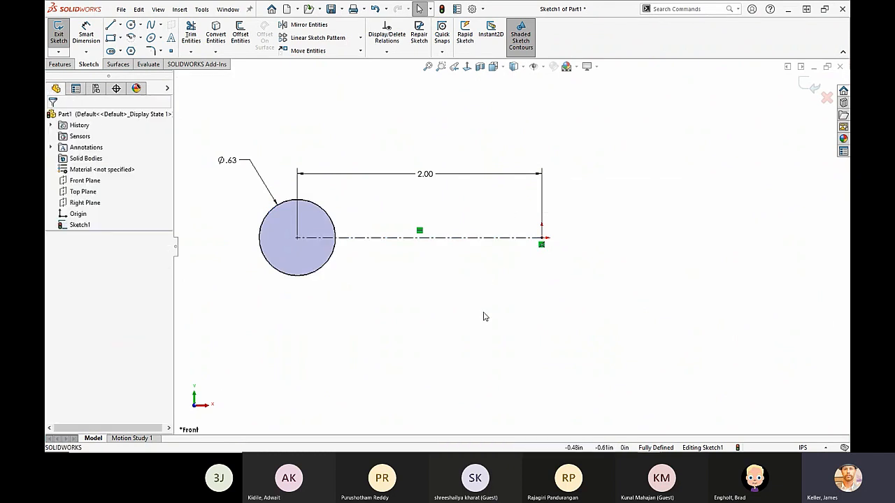
- Delete the coincident relation between the centerline's endpoint and the origin, and restore it by placing the endpoint back on the origin
{"action": "left_click", "coordinate": [541, 245]}
{"action": "key", "text": "Delete"}
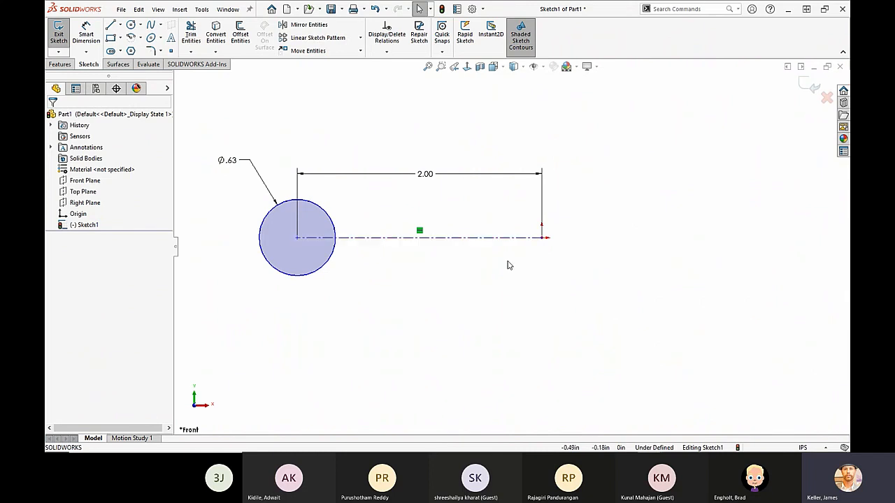
{"action": "mouse_move", "coordinate": [543, 238]}
{"action": "left_mouse_down"}
{"action": "mouse_move", "coordinate": [517, 236]}
{"action": "mouse_move", "coordinate": [590, 150]}
{"action": "mouse_move", "coordinate": [633, 267]}
{"action": "mouse_move", "coordinate": [539, 294]}
{"action": "mouse_move", "coordinate": [542, 239]}
{"action": "left_mouse_up"}
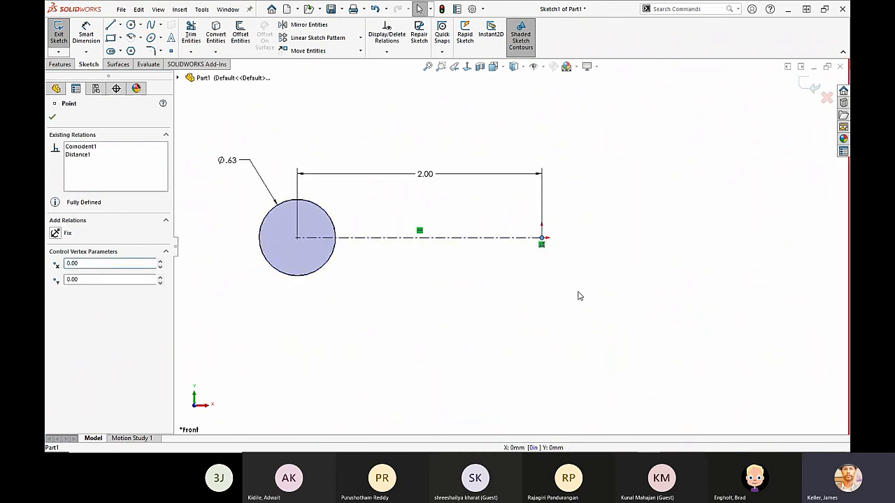
{"action": "left_click", "coordinate": [578, 296]}
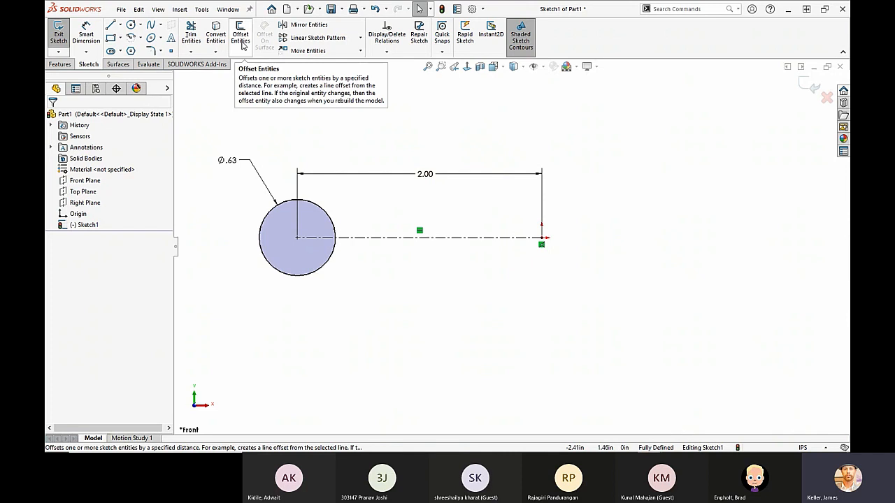
- Offset the circle outward by 0.188 in with Offset Entities, keeping the added dimension
{"action": "left_click", "coordinate": [242, 42]}
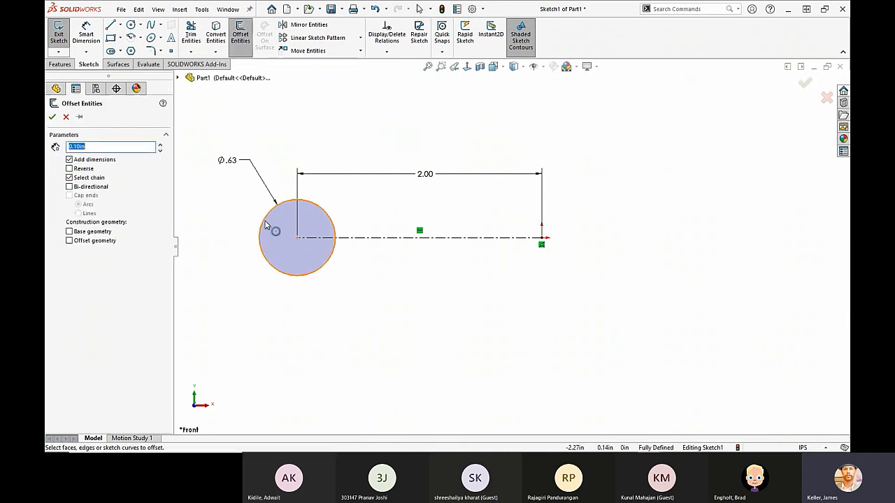
{"action": "left_click", "coordinate": [267, 225]}
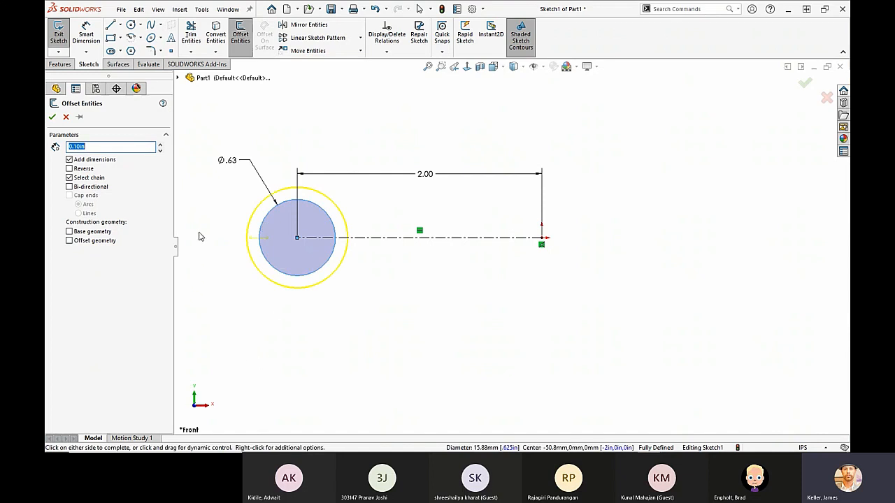
{"action": "left_click", "coordinate": [69, 169]}
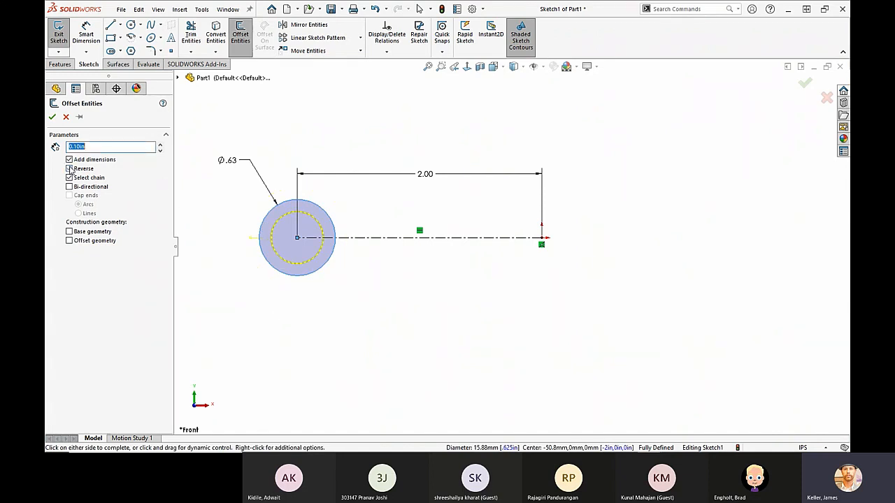
{"action": "left_click", "coordinate": [70, 169]}
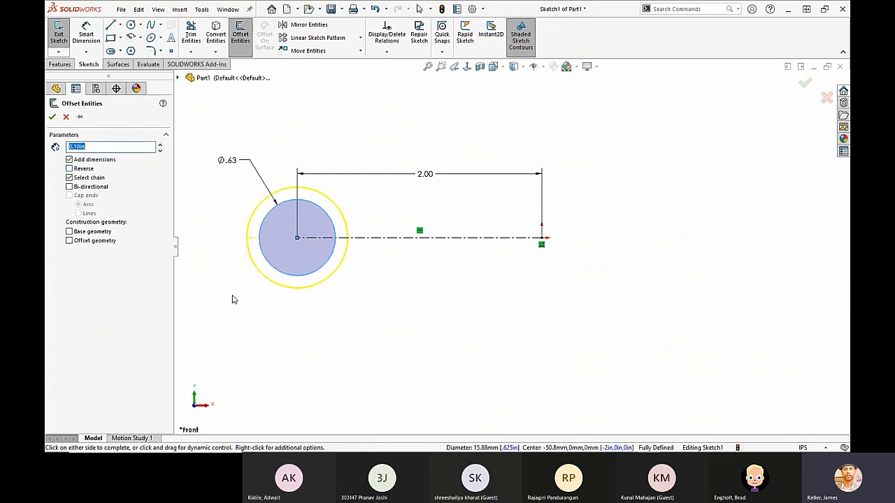
{"action": "left_click", "coordinate": [96, 147]}
{"action": "double_click", "coordinate": [82, 146]}
{"action": "type", "text": ".188"}
{"action": "key", "text": "Return"}
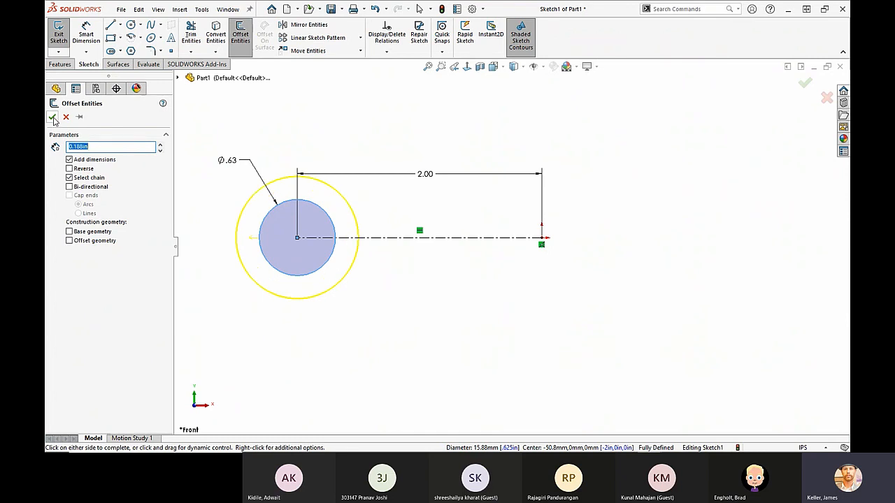
{"action": "left_click", "coordinate": [53, 117]}
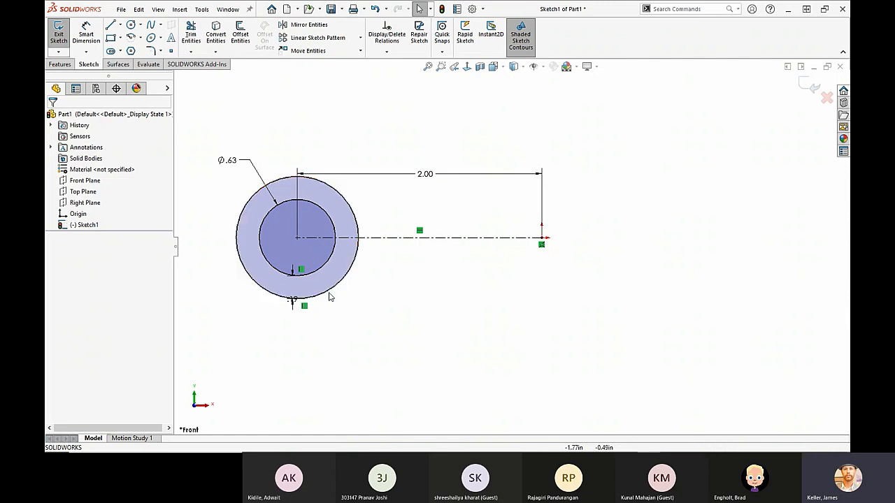
- Sketch a rough, irregular four-sided profile with lines below the centerline, and undo all of its lines
{"action": "left_click", "coordinate": [110, 24]}
{"action": "left_click", "coordinate": [434, 369]}
{"action": "left_click", "coordinate": [526, 330]}
{"action": "left_click", "coordinate": [475, 284]}
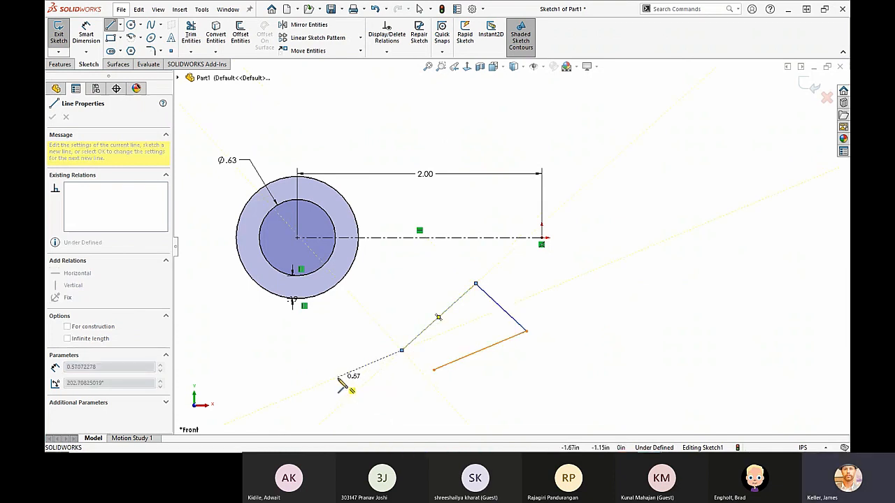
{"action": "double_click", "coordinate": [402, 350]}
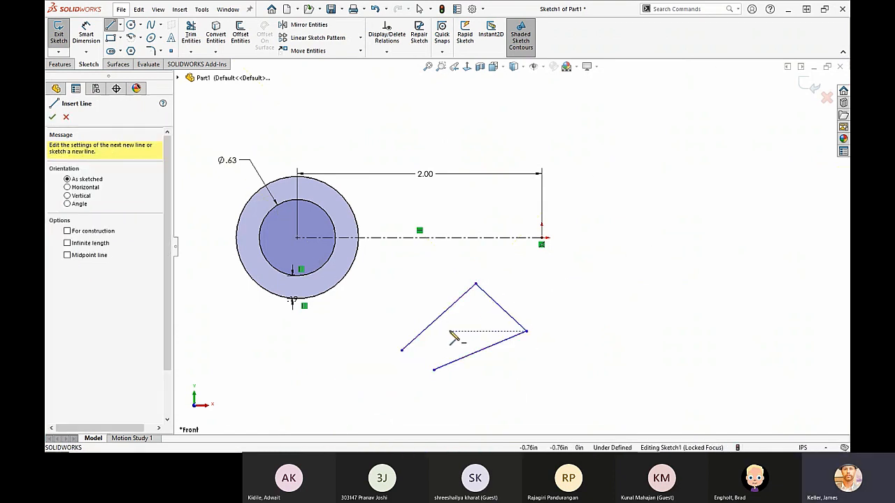
{"action": "left_click", "coordinate": [402, 349]}
{"action": "left_click", "coordinate": [433, 369]}
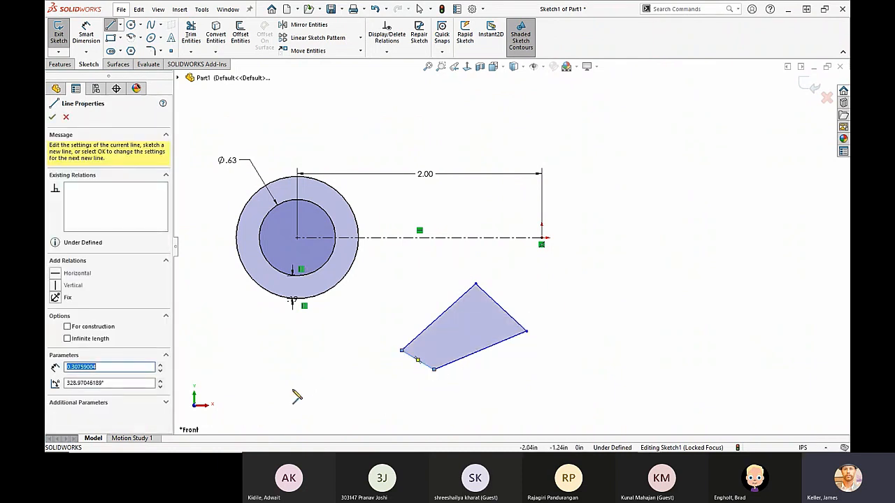
{"action": "key", "text": "ctrl+z"}
{"action": "key", "text": "ctrl+z"}
{"action": "key", "text": "ctrl+z"}
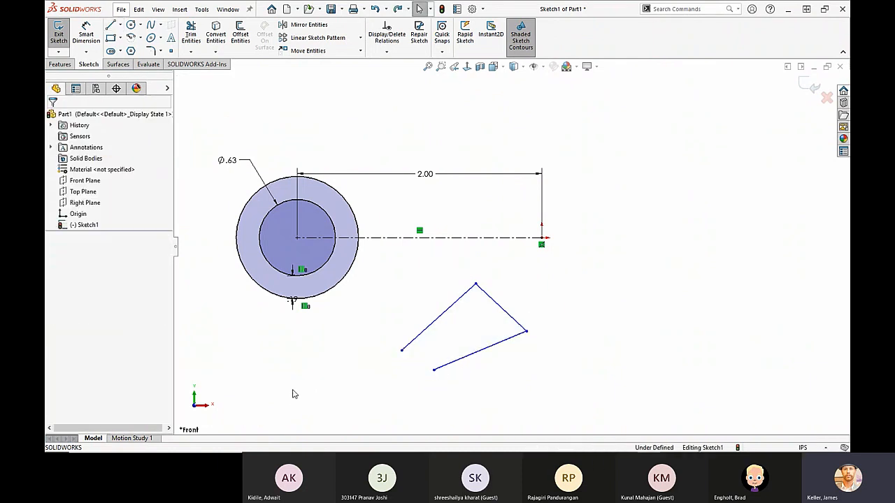
{"action": "key", "text": "ctrl+z"}
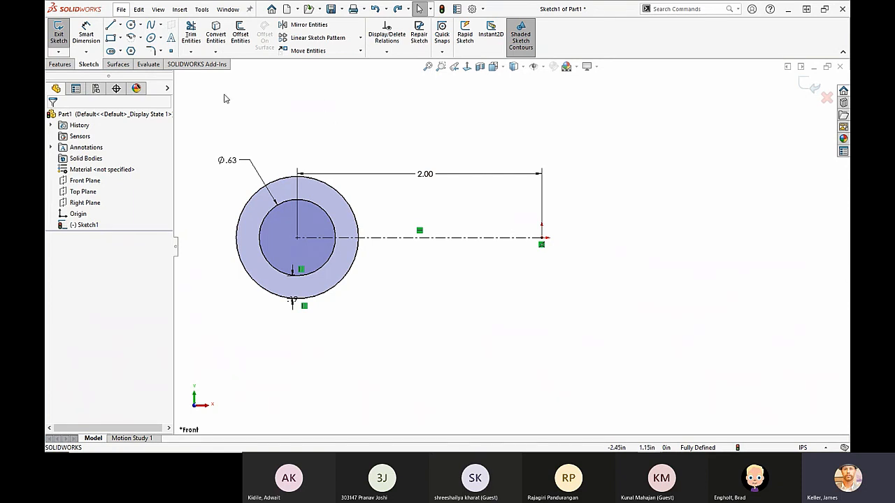
- Sketch a horizontal line about 1.15 in long below the centerline, starting under the origin, and continue it with a line tangent to the outer circle
{"action": "left_click", "coordinate": [111, 26]}
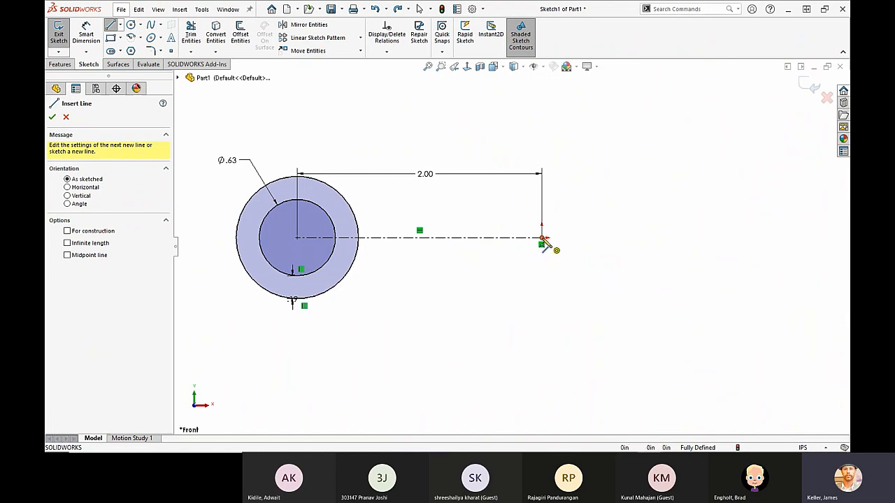
{"action": "left_click", "coordinate": [542, 278]}
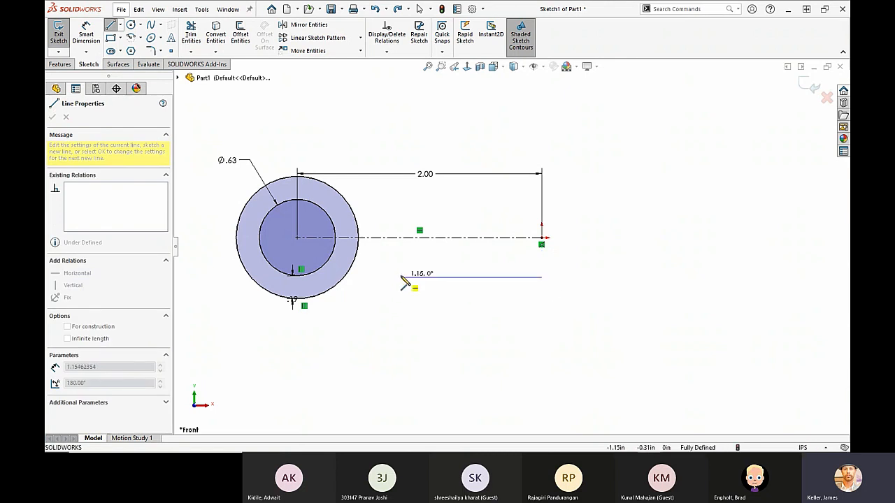
{"action": "left_click", "coordinate": [401, 277]}
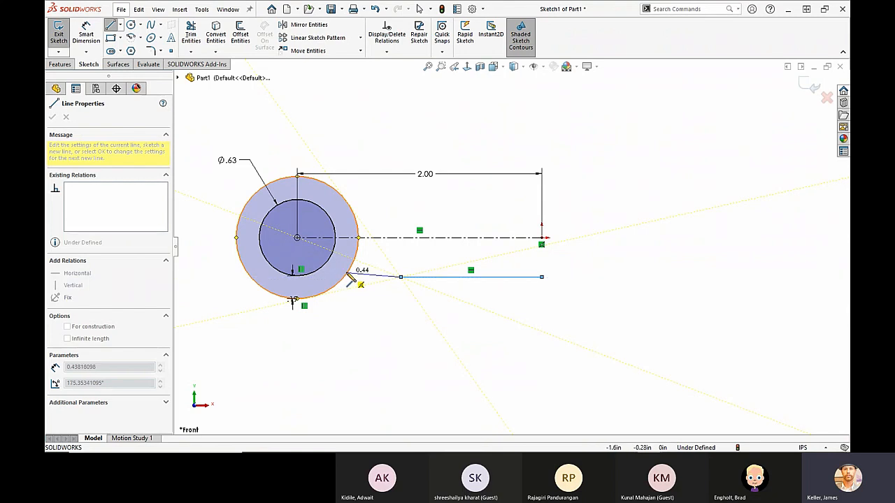
{"action": "left_click", "coordinate": [312, 298]}
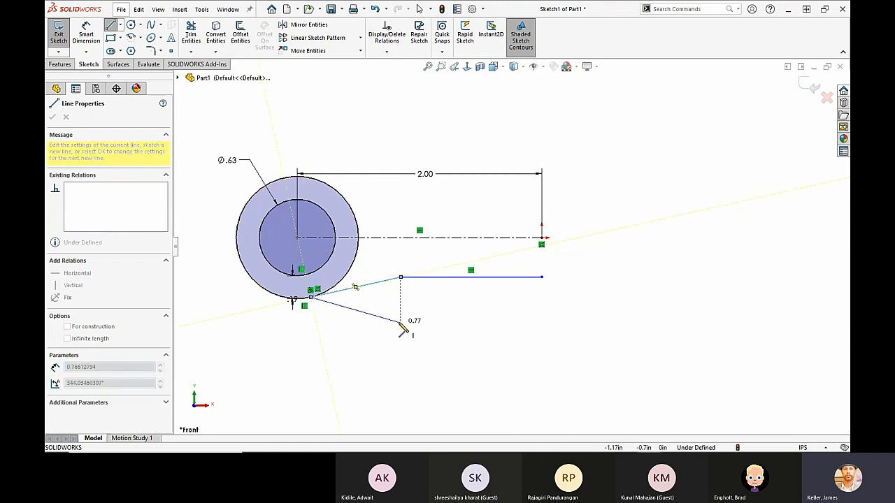
{"action": "key", "text": "Escape"}
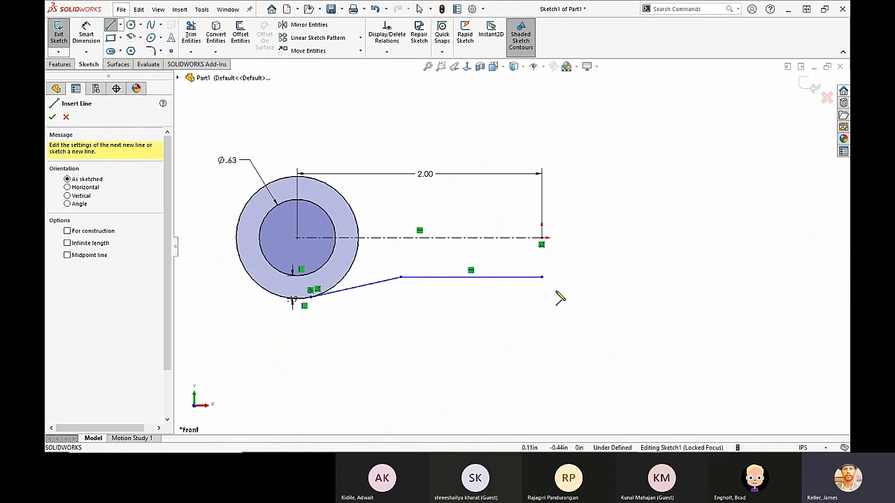
{"action": "key", "text": "Escape"}
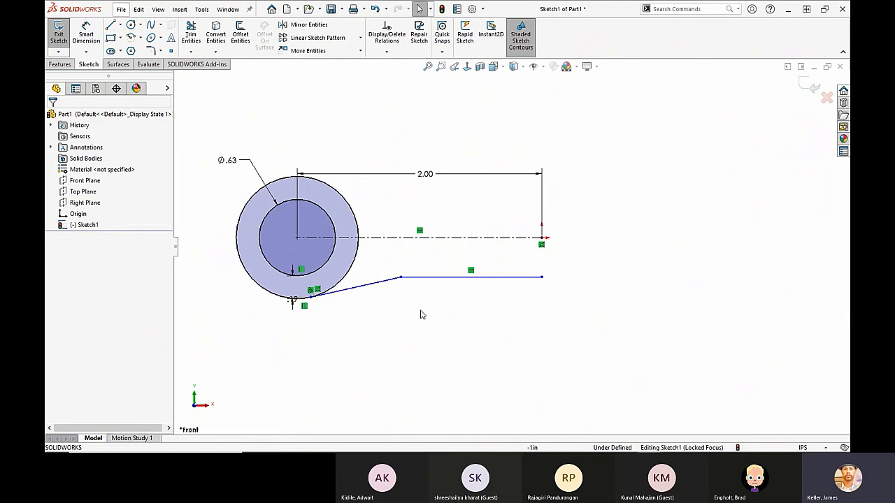
- Mirror the horizontal and tangent lines about the centerline with Mirror Entities, keeping the originals and only these two lines as entities to mirror
{"action": "left_click_drag", "start_coordinate": [424, 315], "coordinate": [390, 269]}
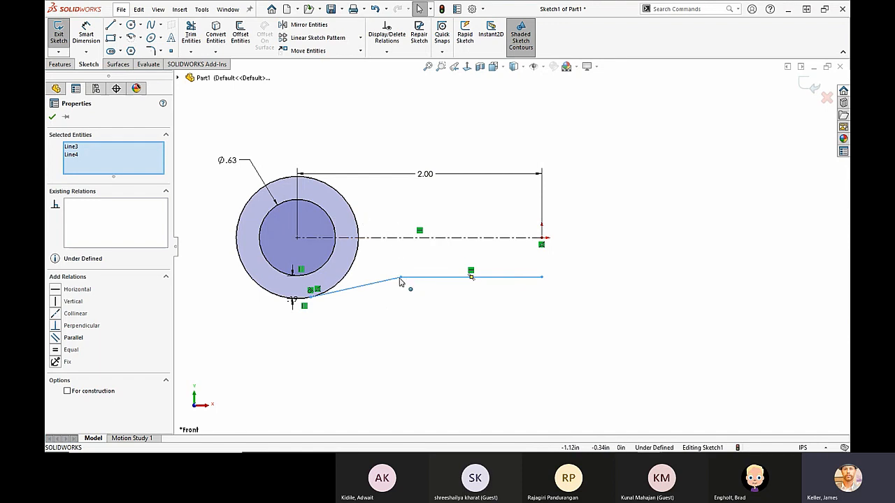
{"action": "left_click", "coordinate": [344, 27]}
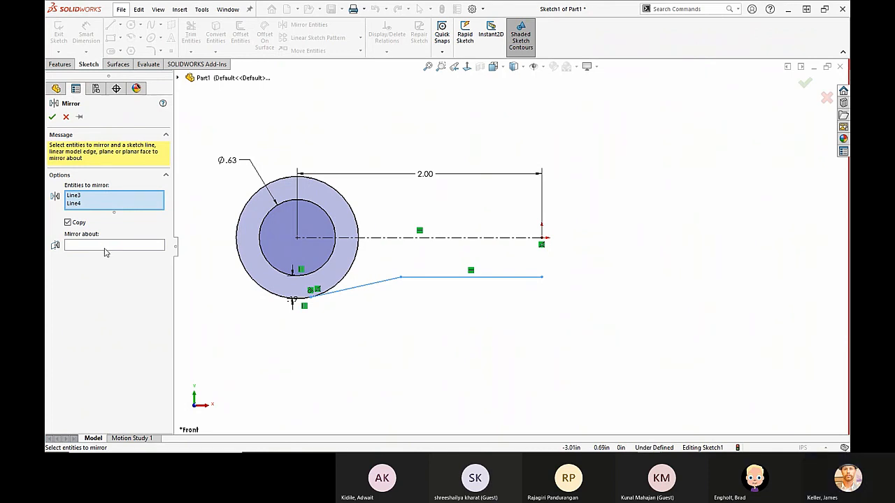
{"action": "left_click", "coordinate": [507, 240]}
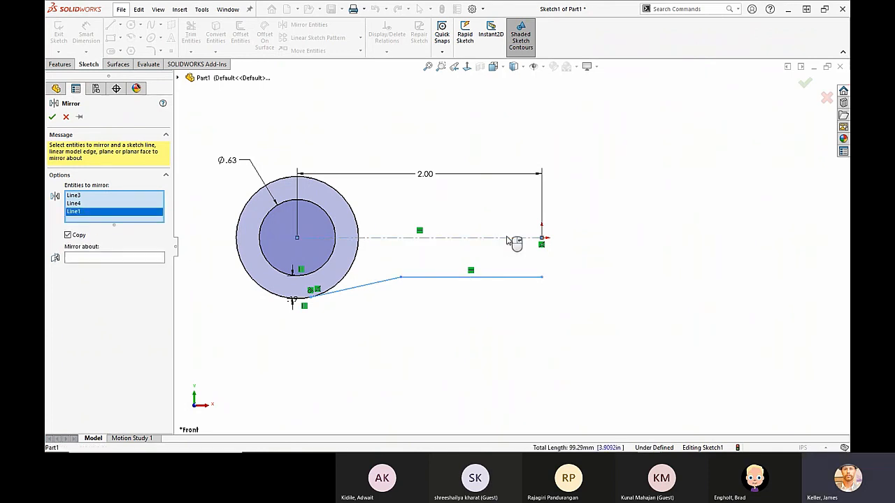
{"action": "right_click", "coordinate": [94, 214]}
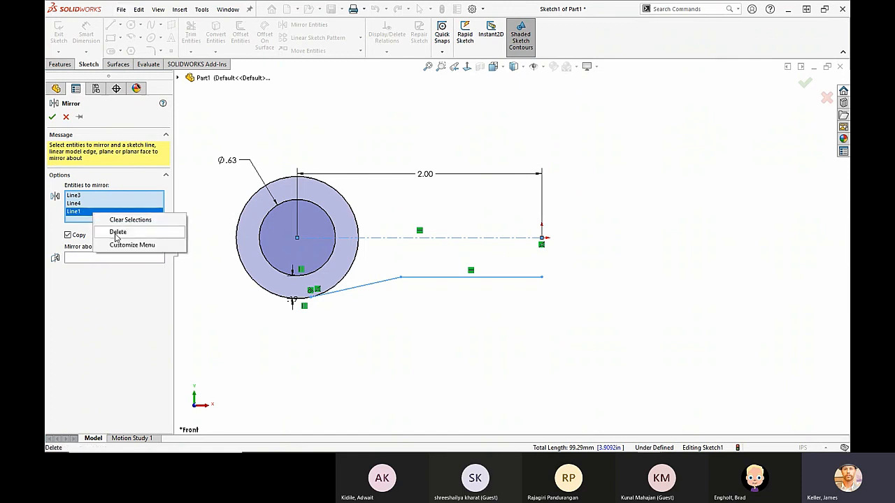
{"action": "left_click", "coordinate": [117, 232]}
{"action": "right_click", "coordinate": [107, 197]}
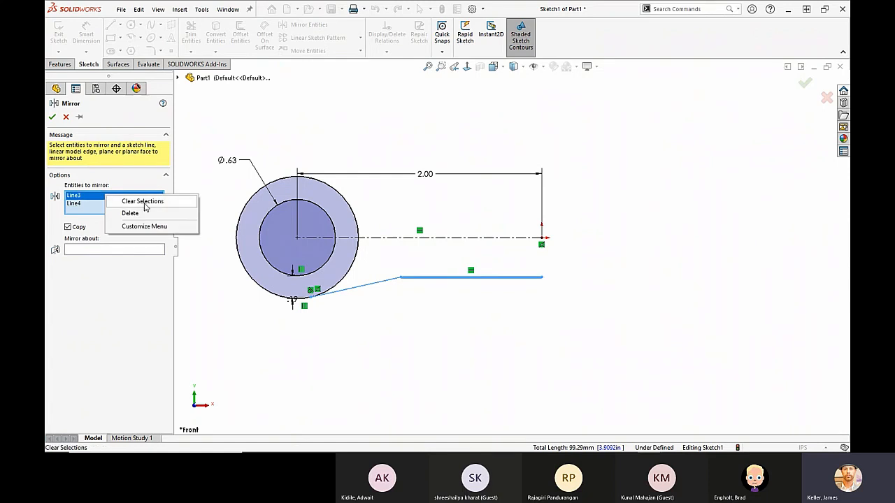
{"action": "left_click", "coordinate": [100, 254]}
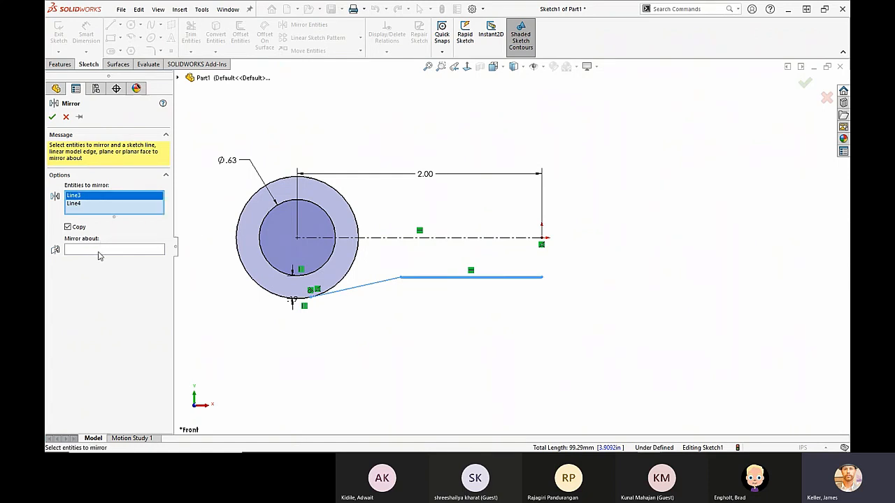
{"action": "left_click", "coordinate": [91, 252]}
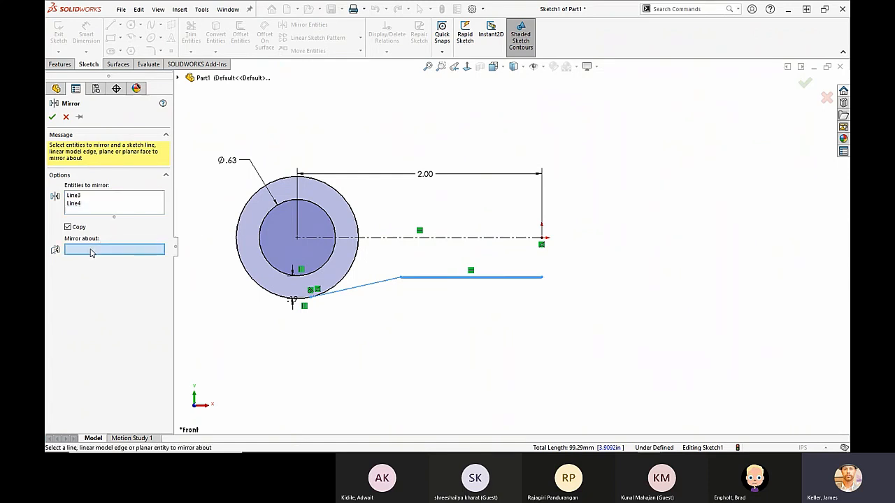
{"action": "left_click", "coordinate": [496, 238]}
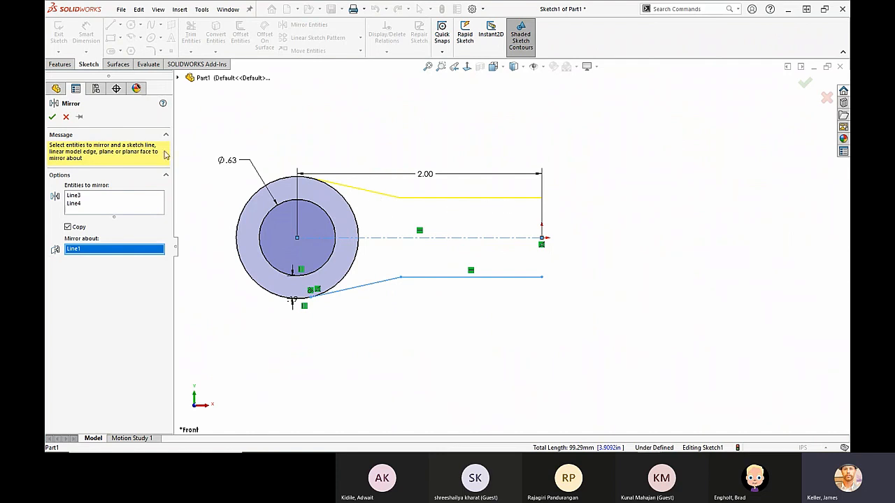
{"action": "left_click", "coordinate": [52, 117]}
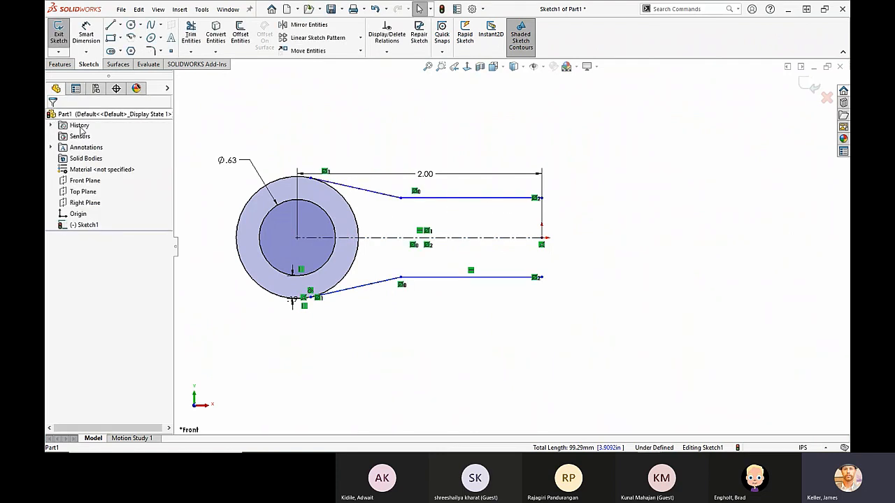
- Shift the lower corner point slightly to test the symmetry, and dimension the distance between the two horizontal lines as 0.75 in
{"action": "left_click", "coordinate": [400, 279]}
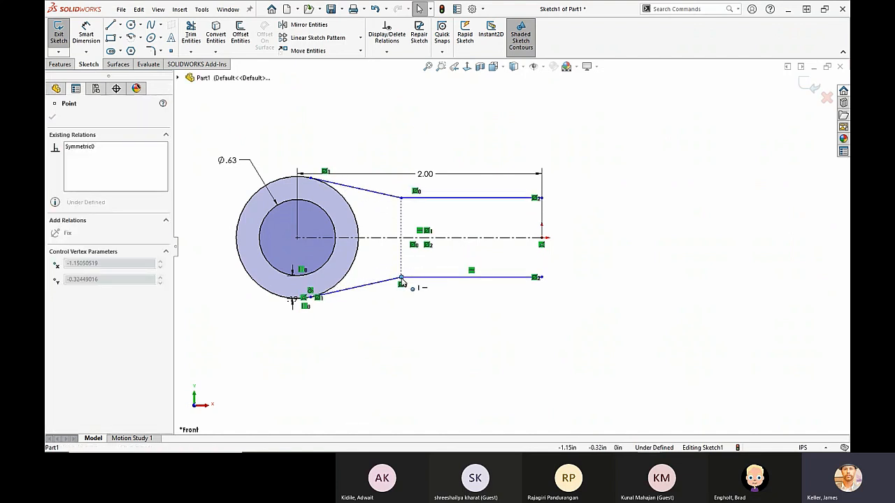
{"action": "mouse_move", "coordinate": [402, 281]}
{"action": "left_mouse_down"}
{"action": "mouse_move", "coordinate": [402, 288]}
{"action": "mouse_move", "coordinate": [400, 272]}
{"action": "mouse_move", "coordinate": [405, 287]}
{"action": "mouse_move", "coordinate": [402, 279]}
{"action": "left_mouse_up"}
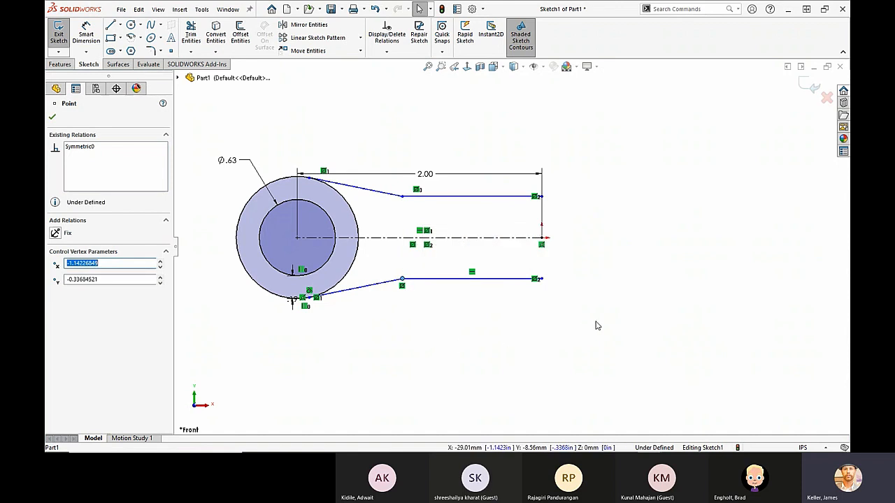
{"action": "right_click_drag", "start_coordinate": [604, 343], "coordinate": [619, 284]}
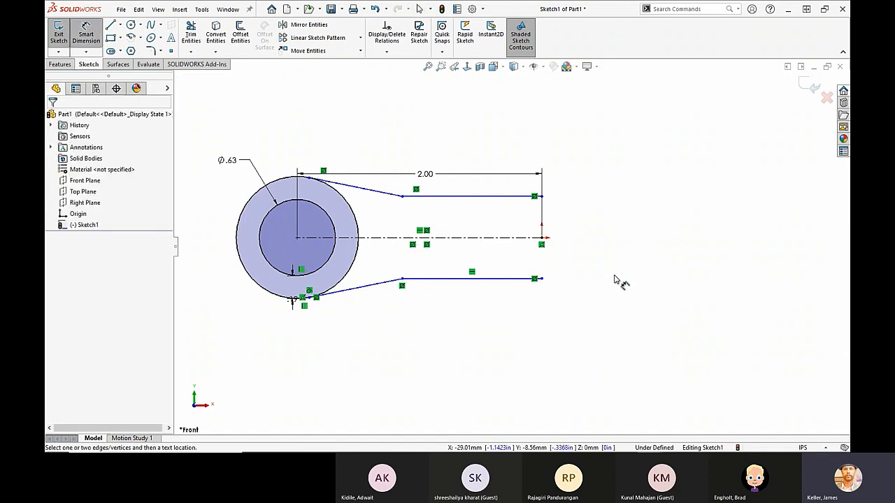
{"action": "left_click", "coordinate": [485, 196]}
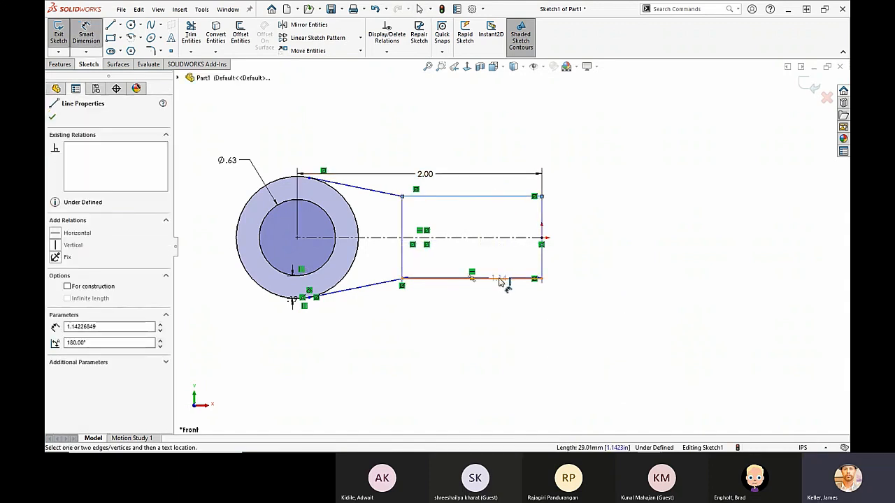
{"action": "left_click", "coordinate": [498, 277]}
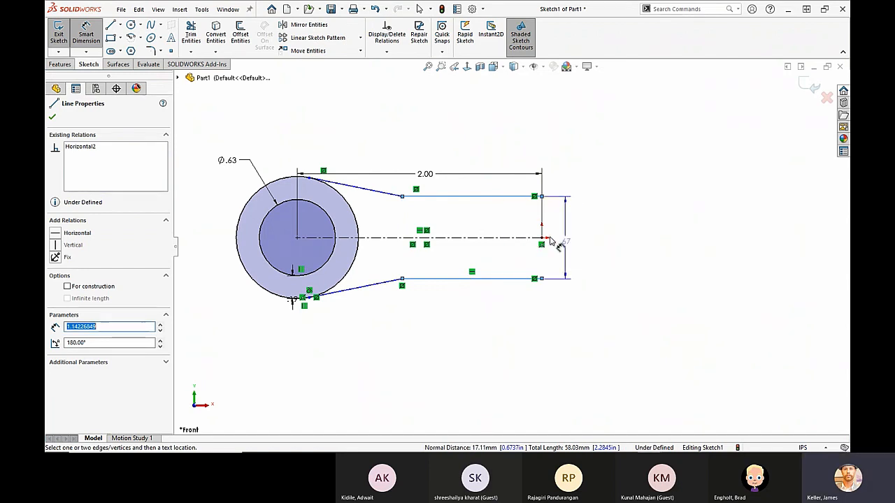
{"action": "left_click", "coordinate": [499, 221]}
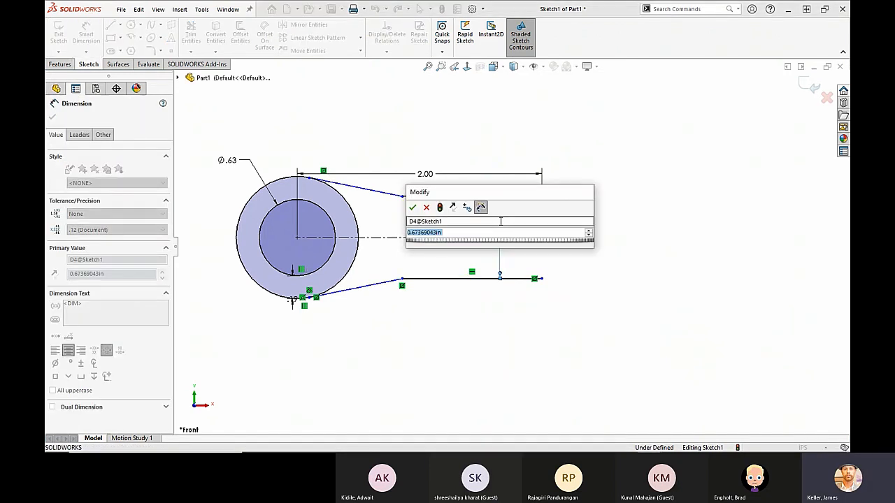
{"action": "type", "text": ".75"}
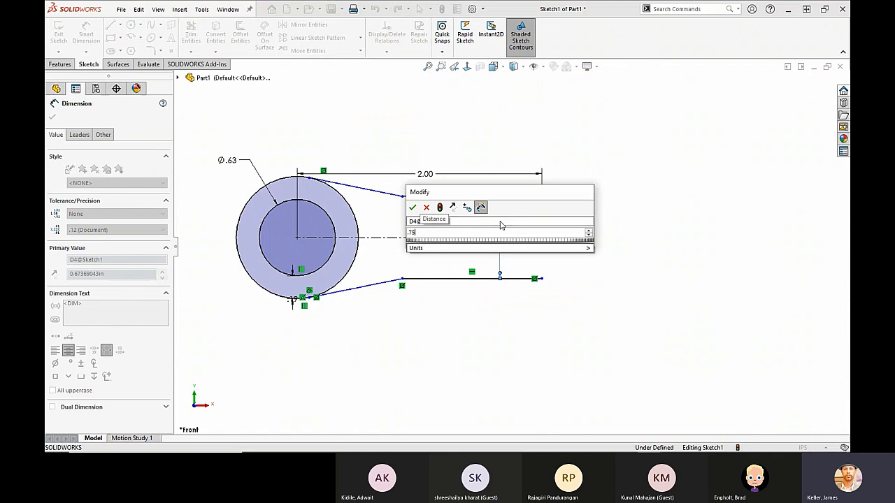
{"action": "key", "text": "Return"}
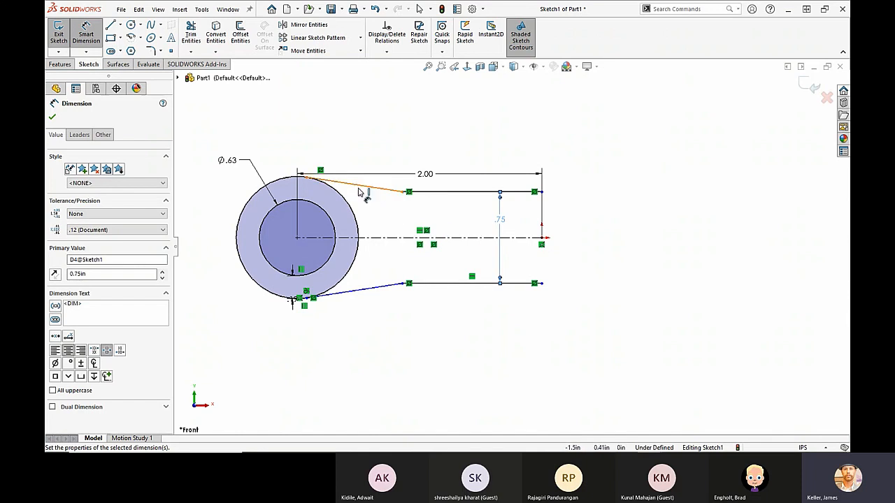
- Dimension the lower horizontal line's length as 1 in
{"action": "left_click", "coordinate": [401, 193]}
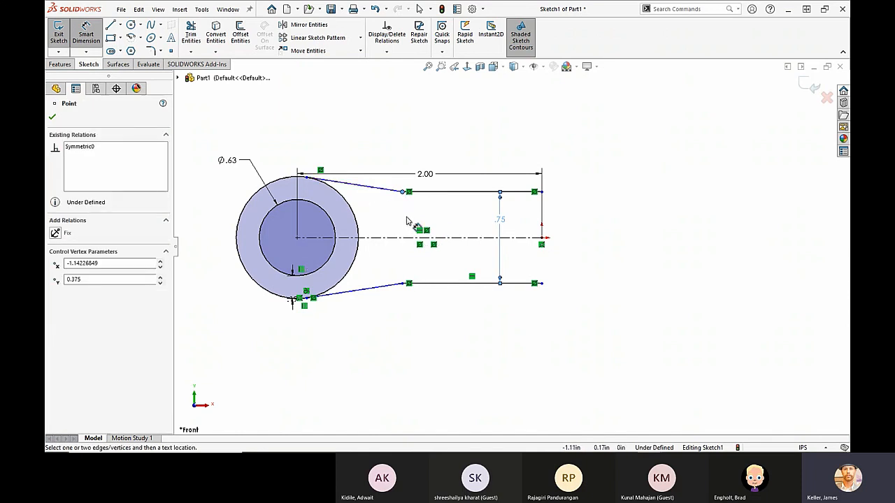
{"action": "left_click", "coordinate": [406, 220]}
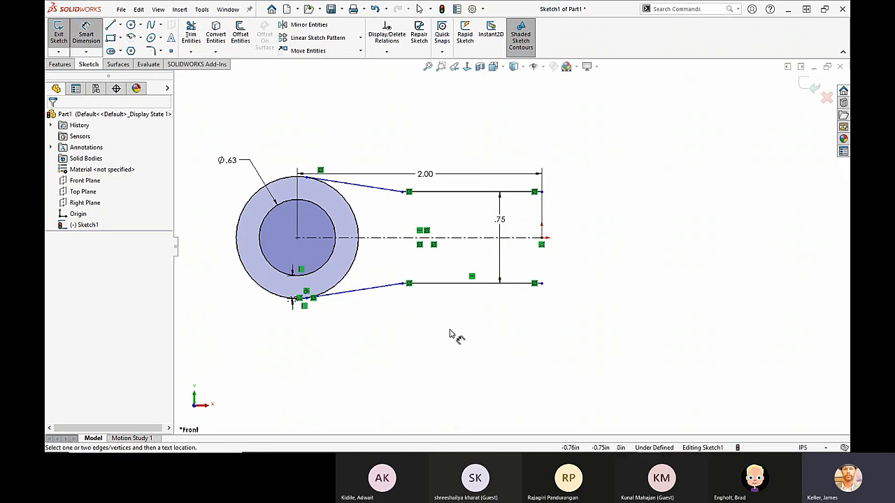
{"action": "left_click", "coordinate": [464, 284]}
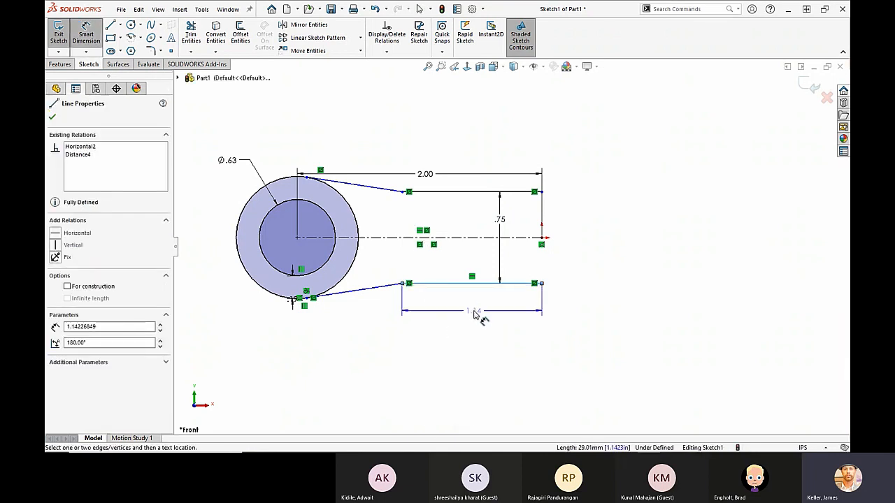
{"action": "left_click", "coordinate": [474, 311]}
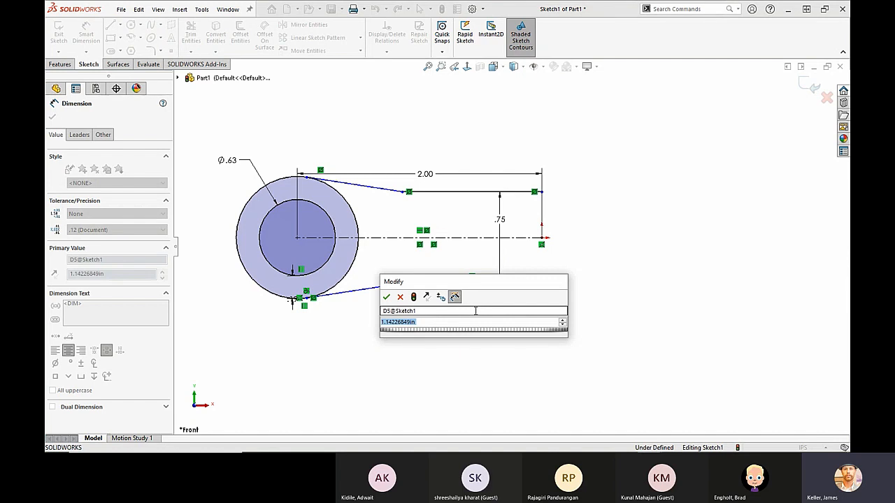
{"action": "type", "text": "1"}
{"action": "key", "text": "Return"}
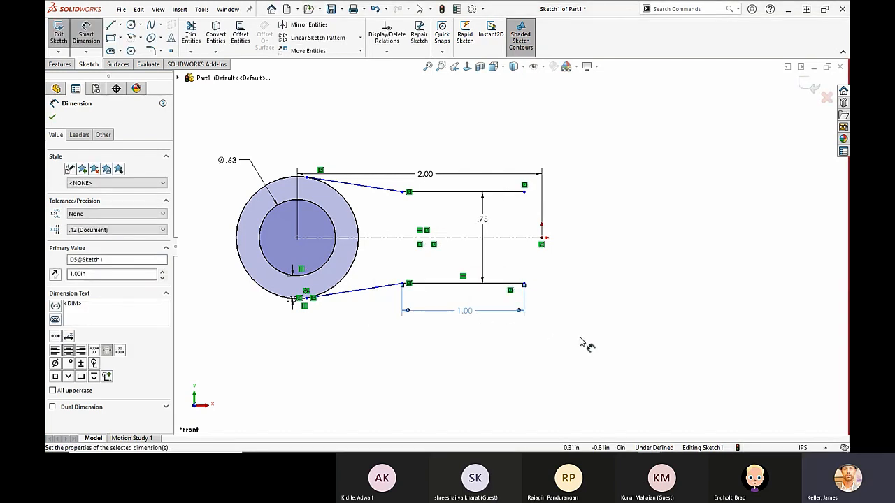
{"action": "key", "text": "Escape"}
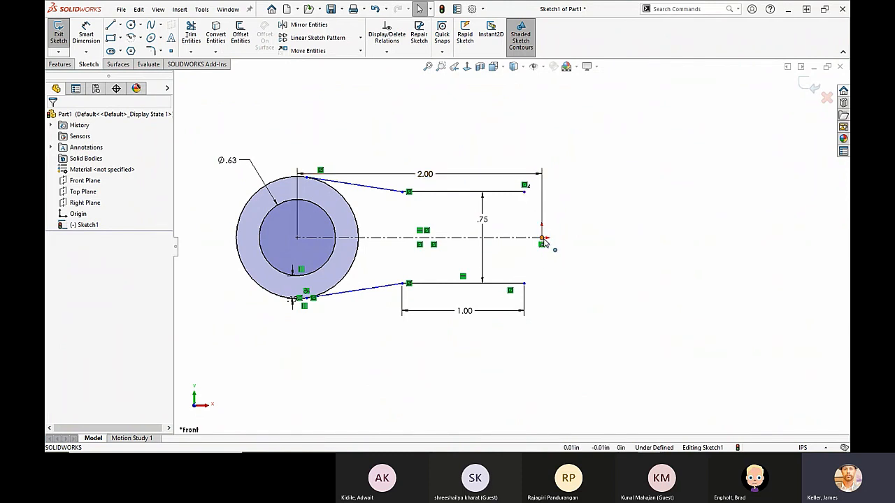
- Add a Vertical relation between the free endpoint of the lower horizontal line and the part origin
{"action": "left_click", "coordinate": [529, 288]}
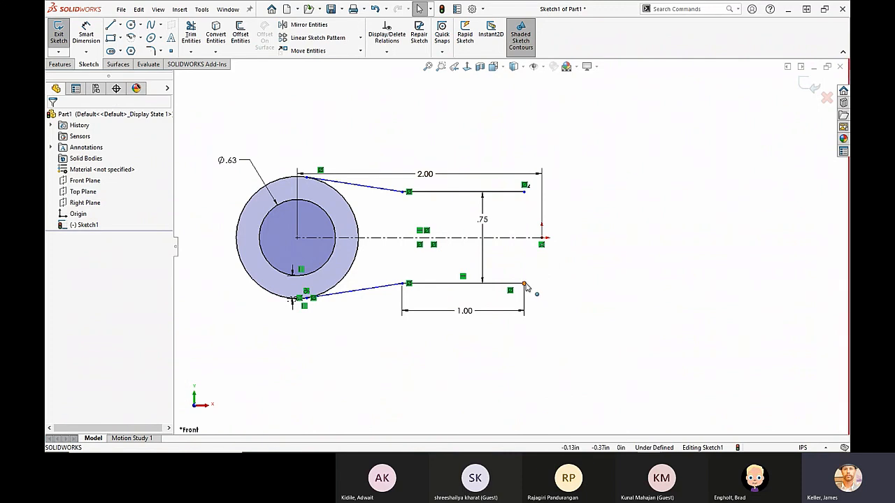
{"action": "left_click", "coordinate": [544, 240], "text": "ctrl"}
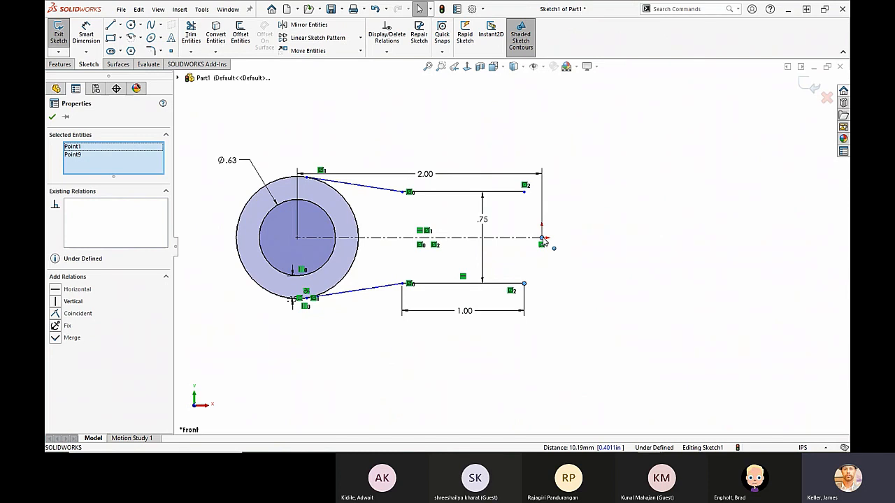
{"action": "left_click", "coordinate": [546, 290]}
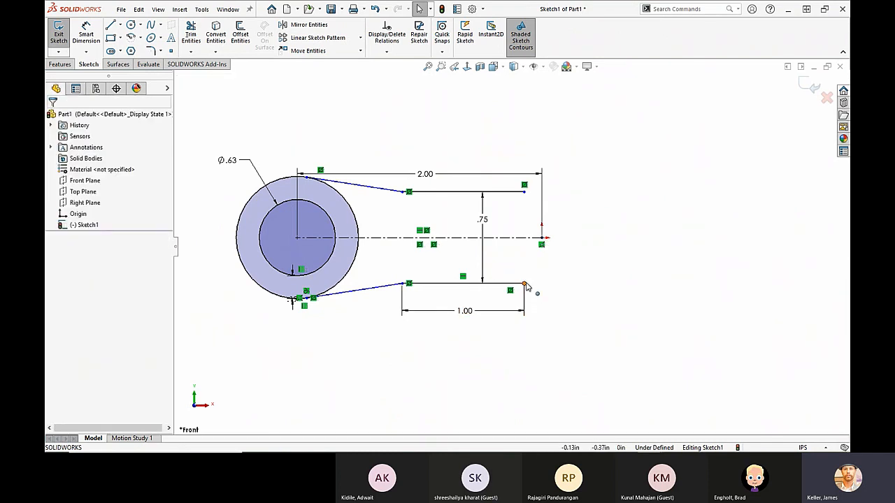
{"action": "left_click", "coordinate": [526, 285]}
{"action": "left_click", "coordinate": [178, 78]}
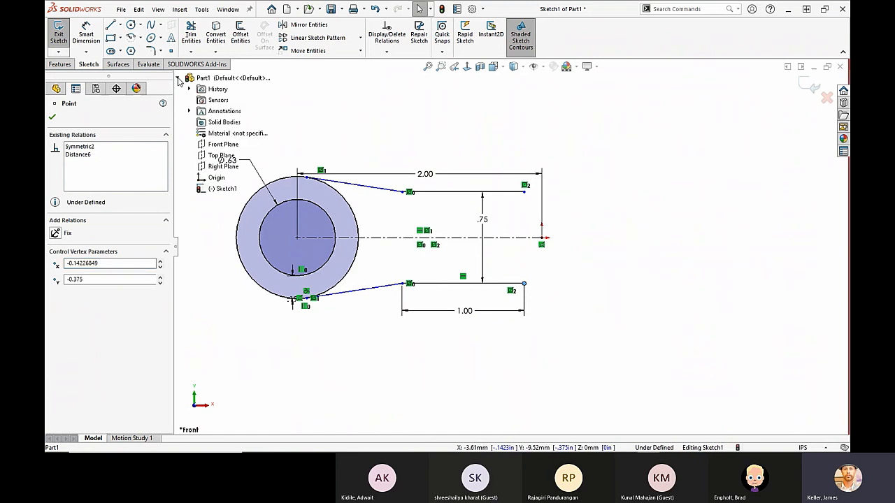
{"action": "left_click", "coordinate": [217, 179], "text": "ctrl"}
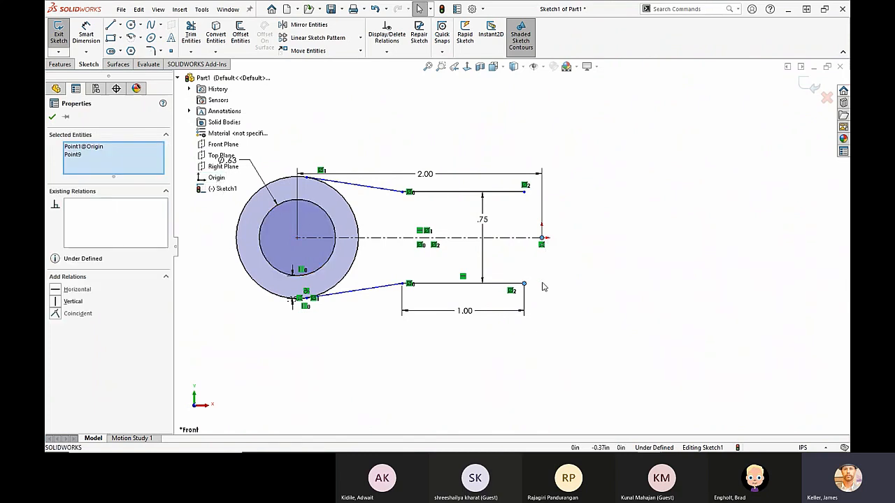
{"action": "left_click", "coordinate": [56, 302]}
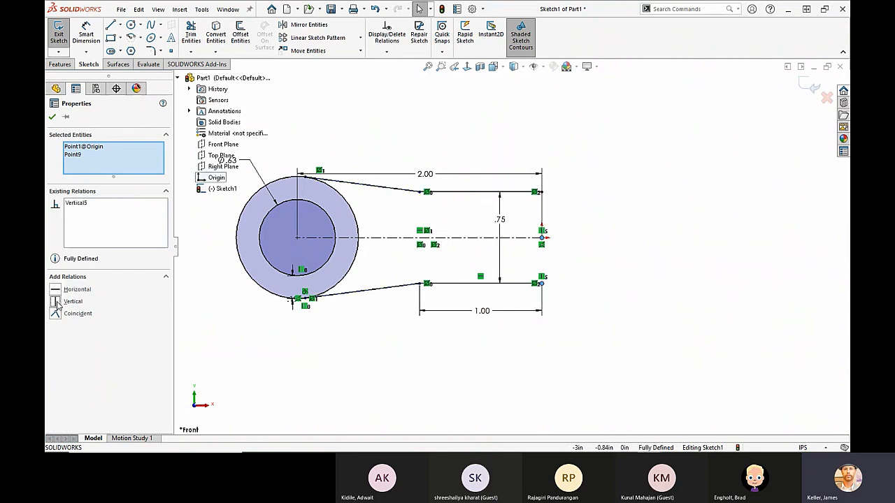
- Try Power trim on the outer circle's arc between the two tangent lines, and undo the trim
{"action": "left_click", "coordinate": [596, 273]}
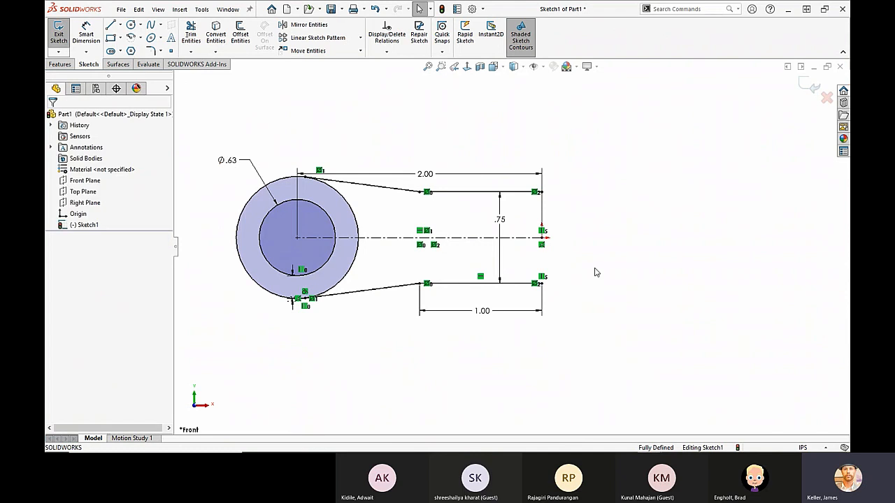
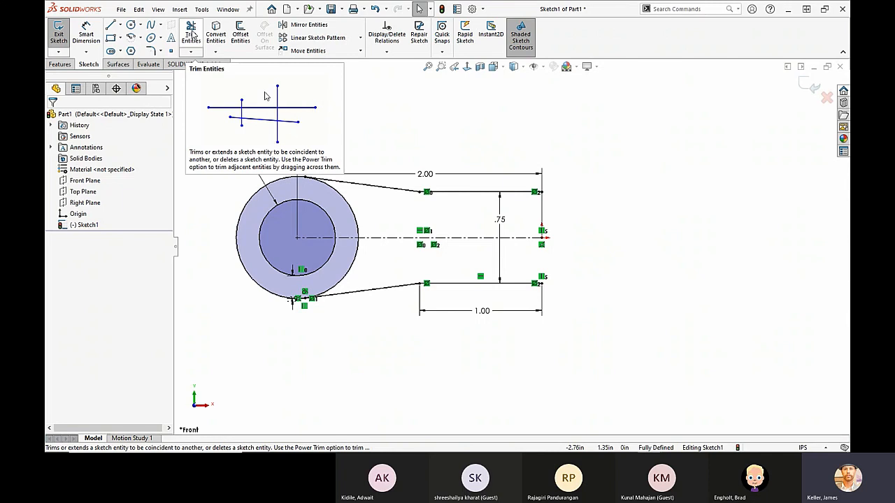
{"action": "left_click", "coordinate": [192, 34]}
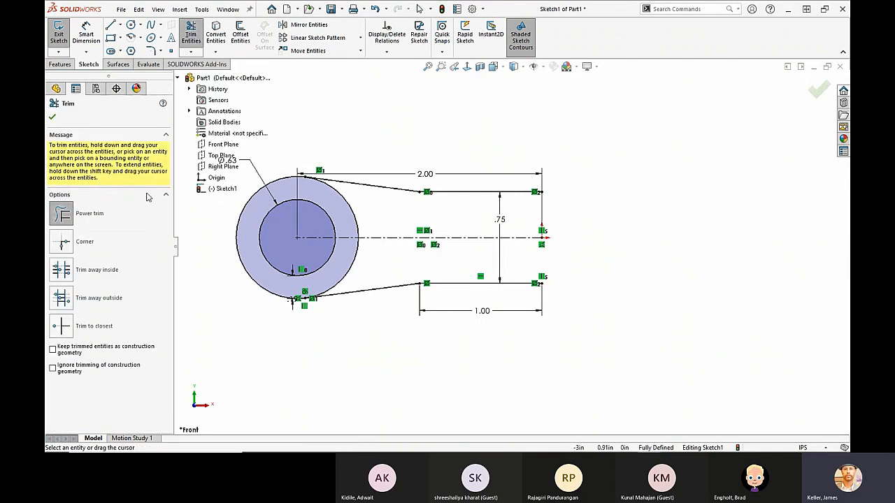
{"action": "left_click", "coordinate": [64, 216]}
{"action": "mouse_move", "coordinate": [374, 205]}
{"action": "left_mouse_down"}
{"action": "mouse_move", "coordinate": [353, 205]}
{"action": "mouse_move", "coordinate": [365, 199]}
{"action": "mouse_move", "coordinate": [385, 225]}
{"action": "mouse_move", "coordinate": [391, 215]}
{"action": "mouse_move", "coordinate": [381, 225]}
{"action": "mouse_move", "coordinate": [355, 220]}
{"action": "left_mouse_up"}
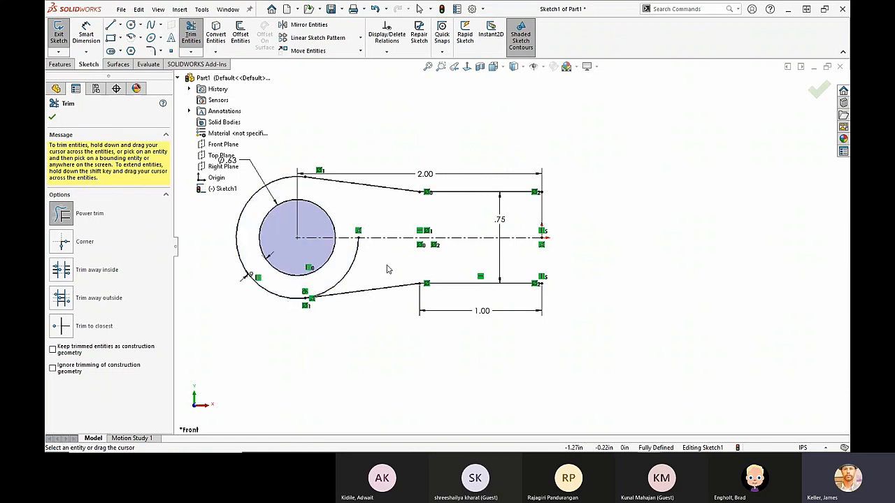
{"action": "left_click_drag", "start_coordinate": [355, 271], "coordinate": [347, 270]}
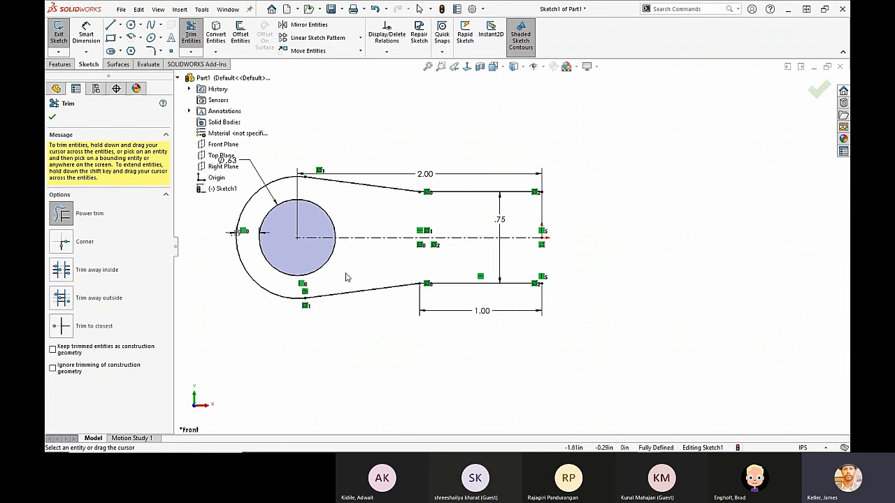
{"action": "key", "text": "Escape"}
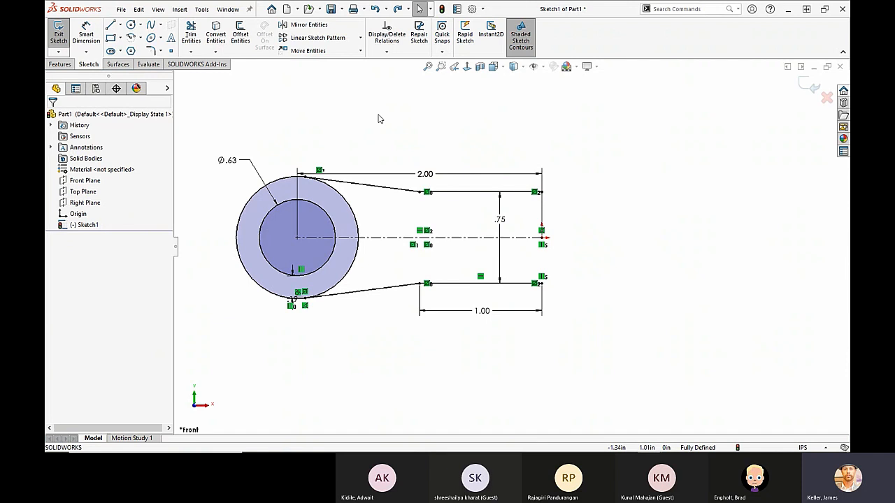
- Power-trim the outer circle's two arc segments between the tangent lines, above and below the centerline, and exit the sketch
{"action": "left_click", "coordinate": [192, 33]}
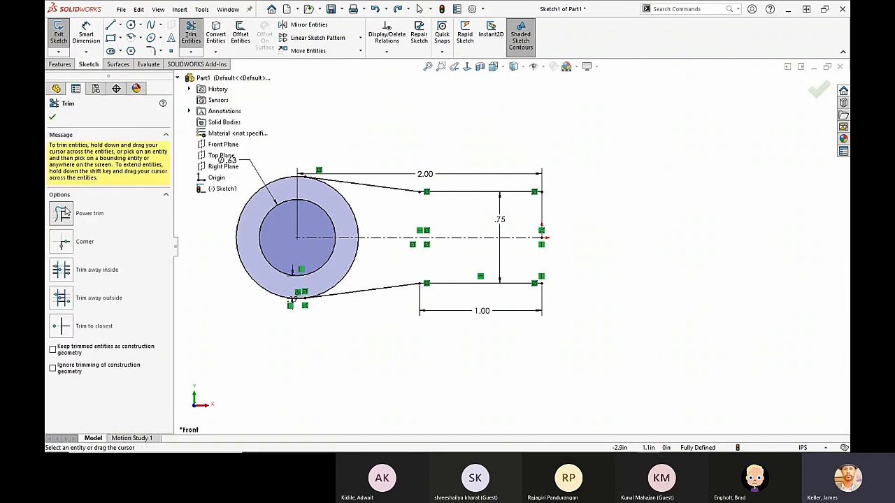
{"action": "left_click", "coordinate": [52, 117]}
{"action": "right_click_drag", "start_coordinate": [681, 234], "coordinate": [654, 265]}
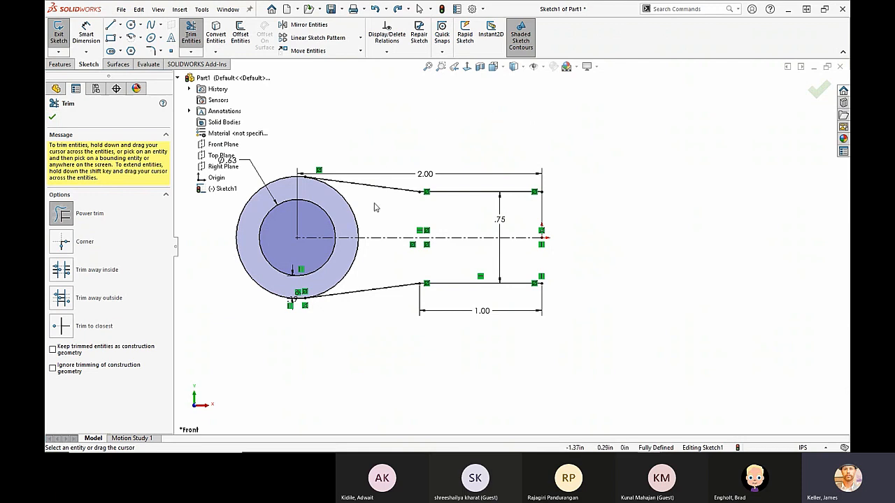
{"action": "left_click_drag", "start_coordinate": [361, 219], "coordinate": [353, 221]}
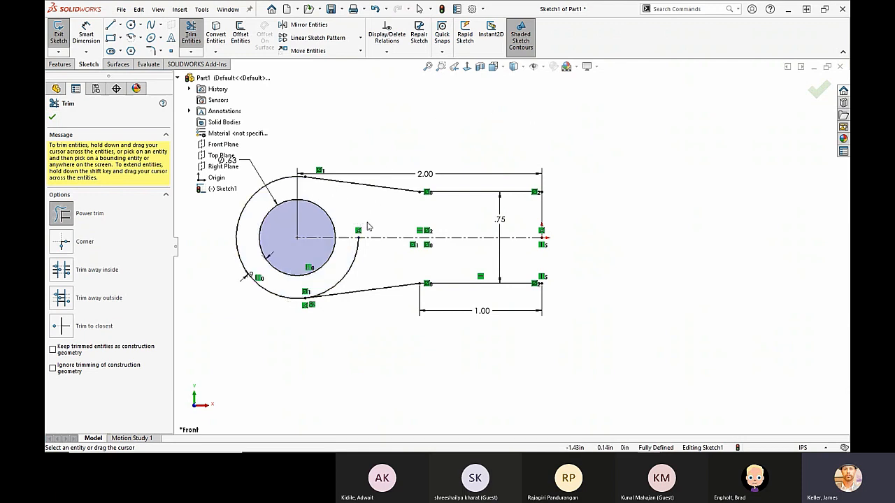
{"action": "left_click_drag", "start_coordinate": [357, 262], "coordinate": [353, 260]}
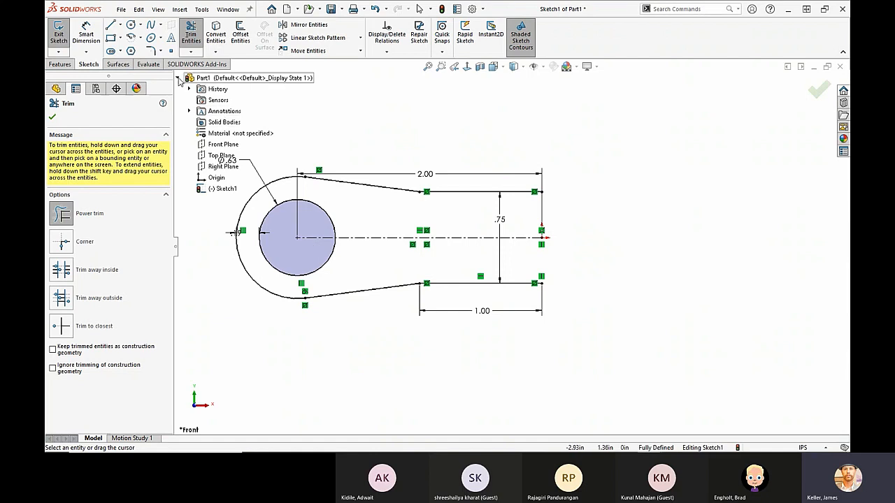
{"action": "left_click", "coordinate": [178, 78]}
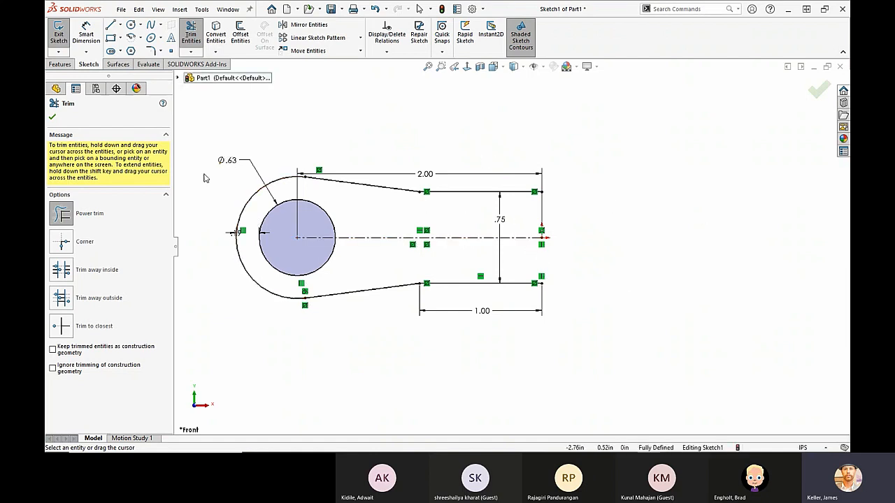
{"action": "left_click", "coordinate": [52, 117]}
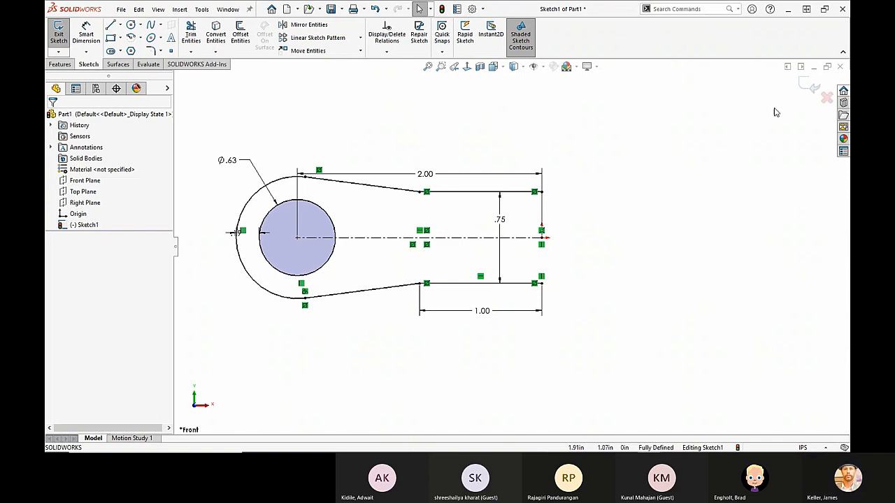
{"action": "left_click", "coordinate": [813, 84]}
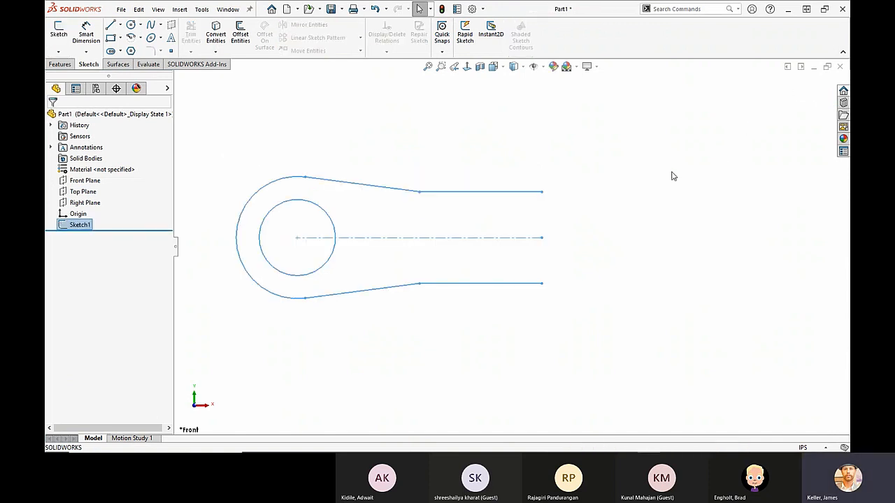
{"action": "left_click", "coordinate": [629, 217]}
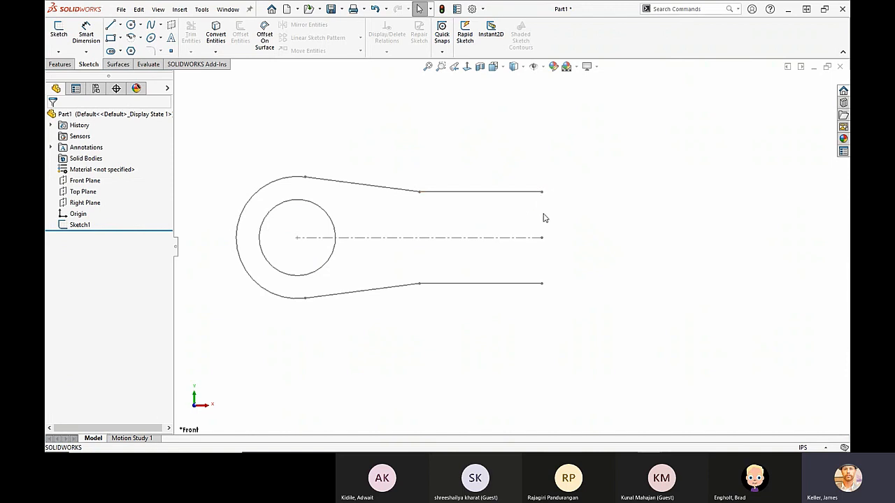
- Reopen the bracket sketch for editing and hide the sketch relation symbols
{"action": "right_click", "coordinate": [481, 197]}
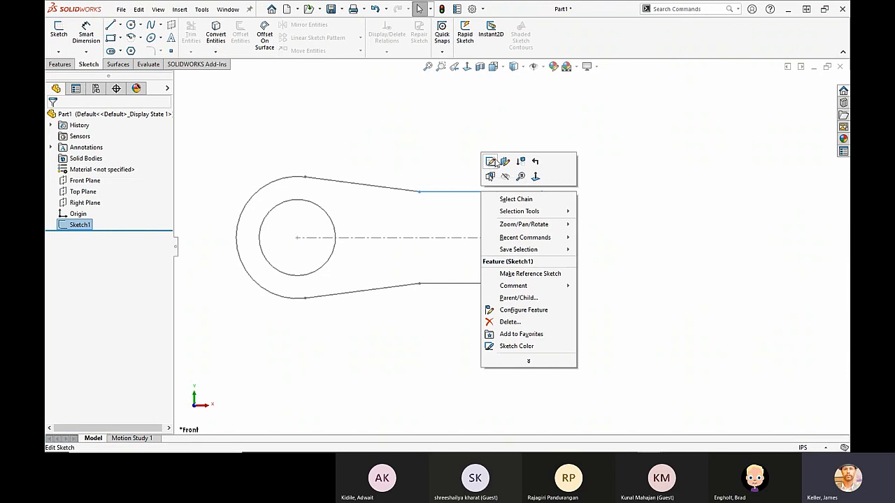
{"action": "left_click", "coordinate": [491, 162]}
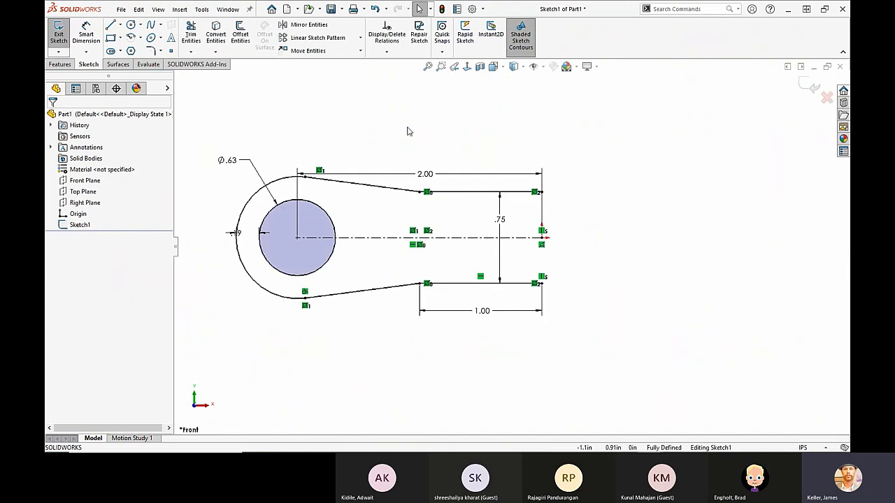
{"action": "left_click", "coordinate": [543, 67]}
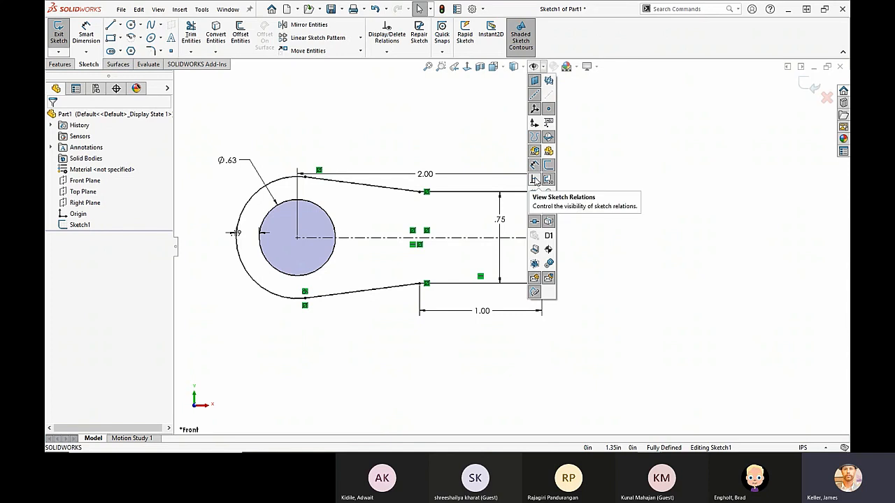
{"action": "left_click", "coordinate": [535, 180]}
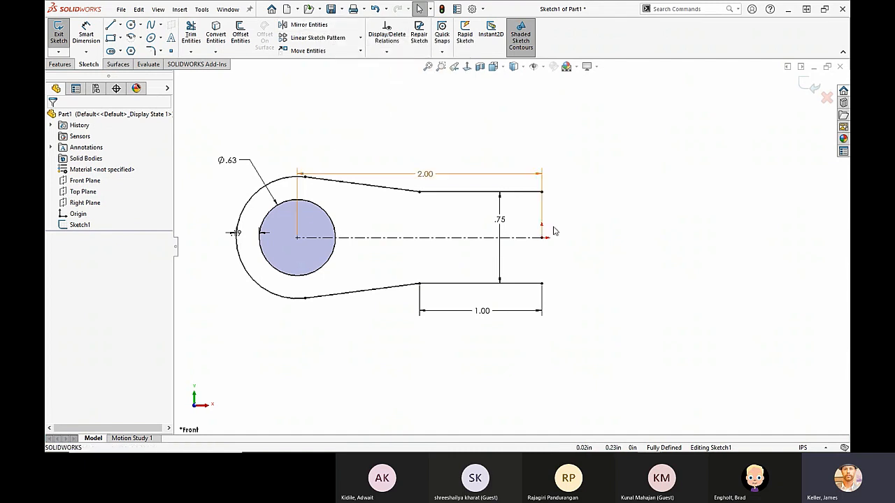
- Try crossing-box selection on the whole sketch, the arm with its tangent lines, and the arm's free end, clearing each selection
{"action": "mouse_move", "coordinate": [630, 347]}
{"action": "left_mouse_down"}
{"action": "mouse_move", "coordinate": [524, 323]}
{"action": "mouse_move", "coordinate": [388, 273]}
{"action": "mouse_move", "coordinate": [272, 169]}
{"action": "mouse_move", "coordinate": [283, 173]}
{"action": "mouse_move", "coordinate": [201, 111]}
{"action": "left_mouse_up"}
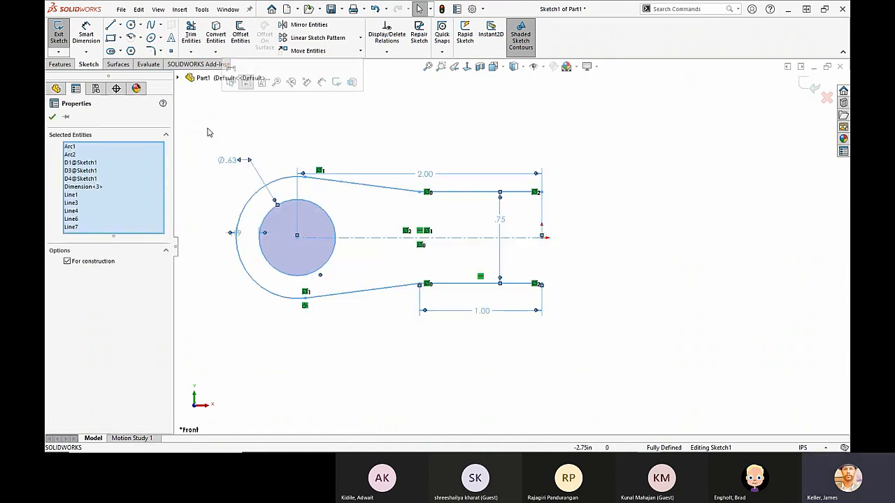
{"action": "left_click", "coordinate": [353, 371]}
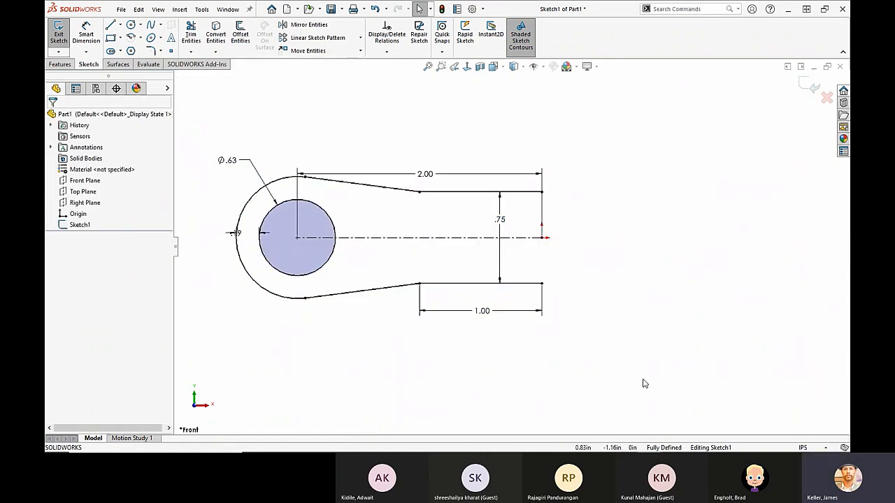
{"action": "left_click_drag", "start_coordinate": [643, 379], "coordinate": [391, 140]}
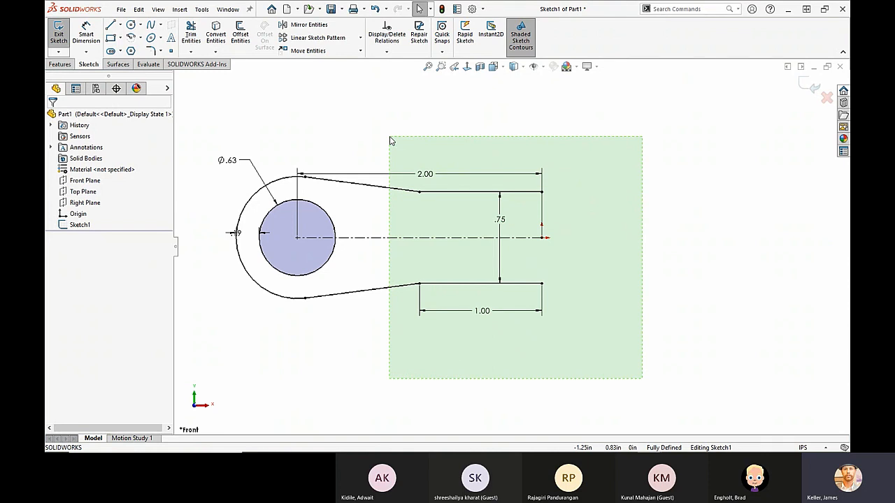
{"action": "left_click_drag", "start_coordinate": [391, 141], "coordinate": [391, 141]}
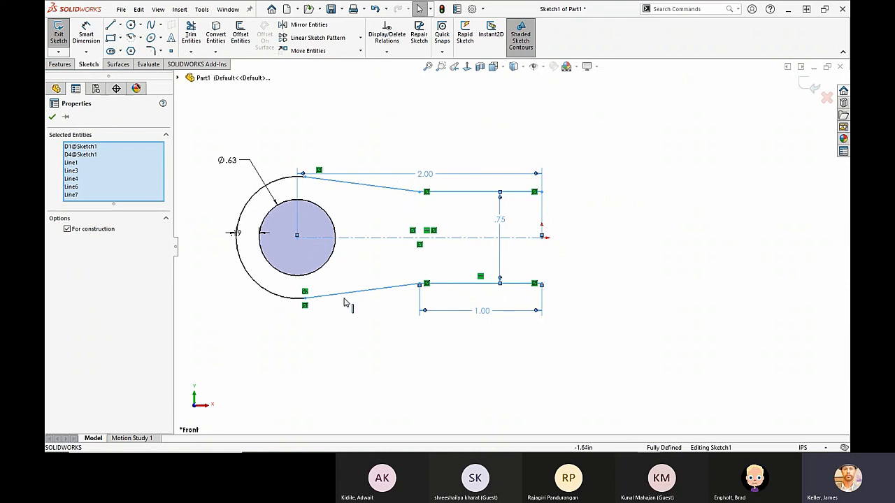
{"action": "left_click", "coordinate": [562, 321]}
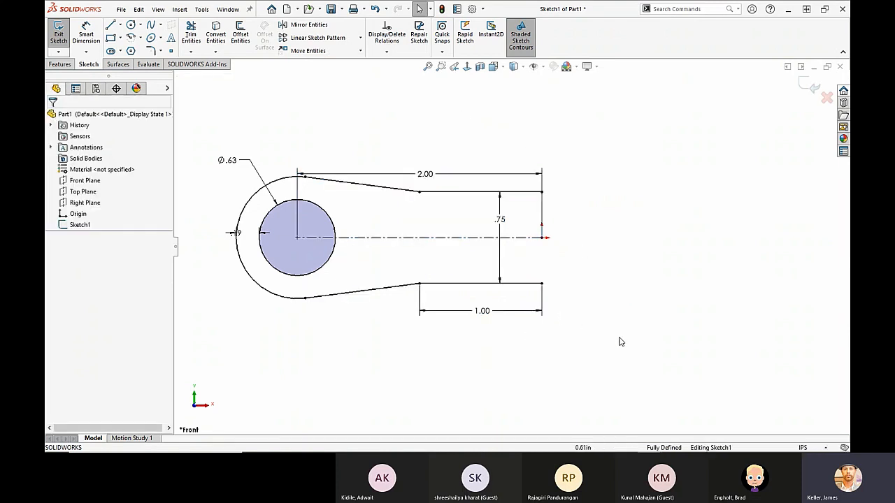
{"action": "mouse_move", "coordinate": [638, 359]}
{"action": "left_mouse_down"}
{"action": "mouse_move", "coordinate": [515, 189]}
{"action": "mouse_move", "coordinate": [464, 137]}
{"action": "left_mouse_up"}
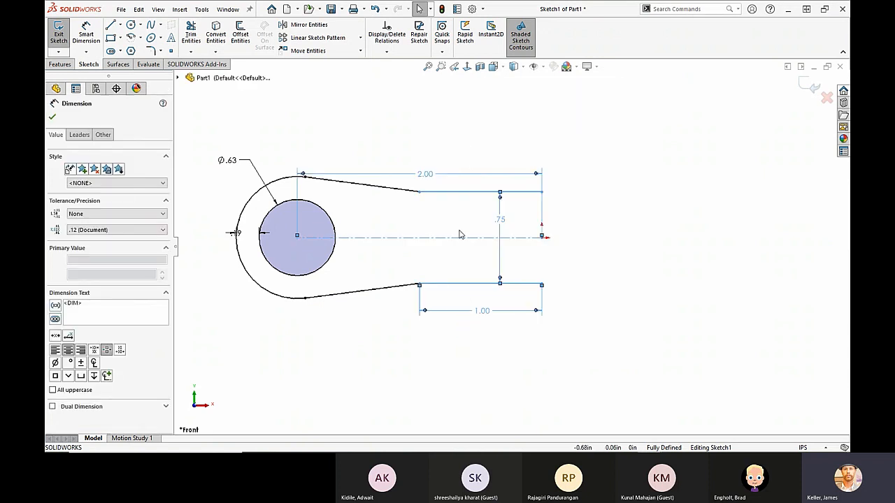
{"action": "left_click", "coordinate": [535, 125]}
- Try an enclosing window selection around the arm's free end, and clear the selection
{"action": "mouse_move", "coordinate": [438, 106]}
{"action": "left_mouse_down"}
{"action": "mouse_move", "coordinate": [565, 251]}
{"action": "mouse_move", "coordinate": [587, 331]}
{"action": "mouse_move", "coordinate": [616, 367]}
{"action": "left_mouse_up"}
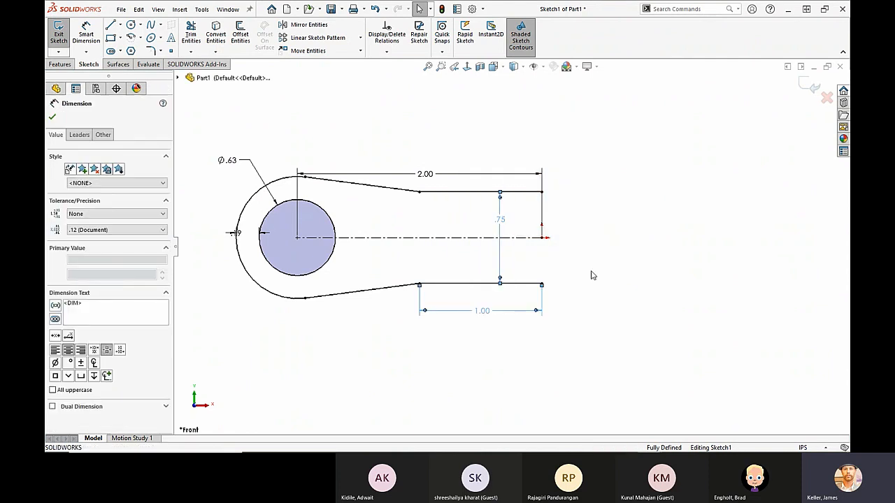
{"action": "left_click_drag", "start_coordinate": [456, 134], "coordinate": [591, 341]}
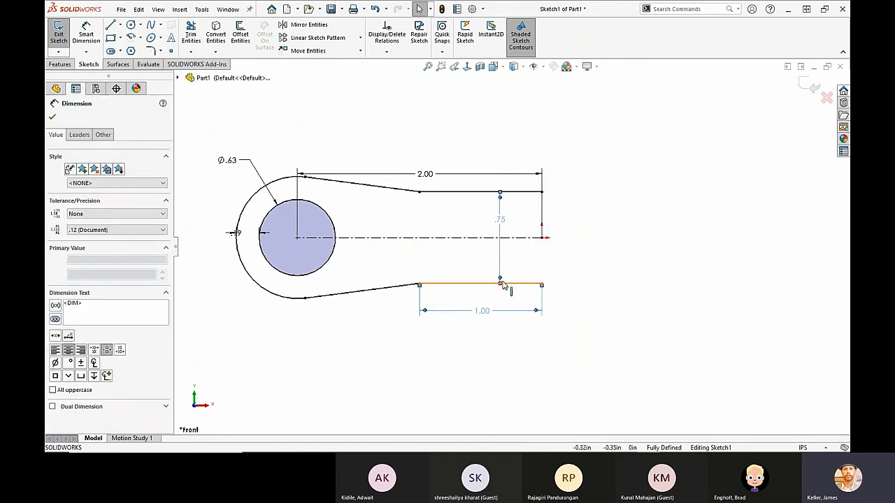
{"action": "left_click", "coordinate": [608, 273]}
- Select all sketch entities and dimensions with a crossing box, and clear the selection
{"action": "mouse_move", "coordinate": [657, 354]}
{"action": "left_mouse_down"}
{"action": "mouse_move", "coordinate": [369, 260]}
{"action": "mouse_move", "coordinate": [218, 147]}
{"action": "left_mouse_up"}
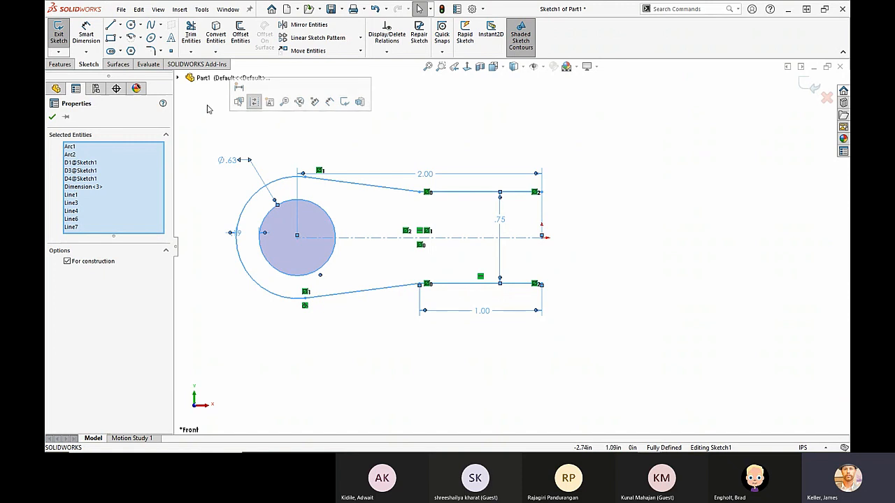
{"action": "left_click", "coordinate": [207, 108]}
{"action": "mouse_move", "coordinate": [631, 349]}
{"action": "left_mouse_down"}
{"action": "mouse_move", "coordinate": [296, 199]}
{"action": "mouse_move", "coordinate": [210, 124]}
{"action": "left_mouse_up"}
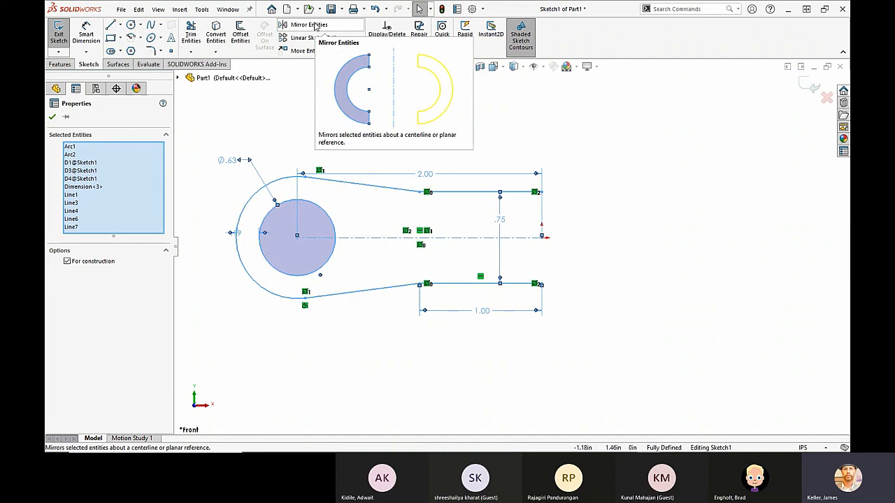
{"action": "left_click", "coordinate": [240, 113]}
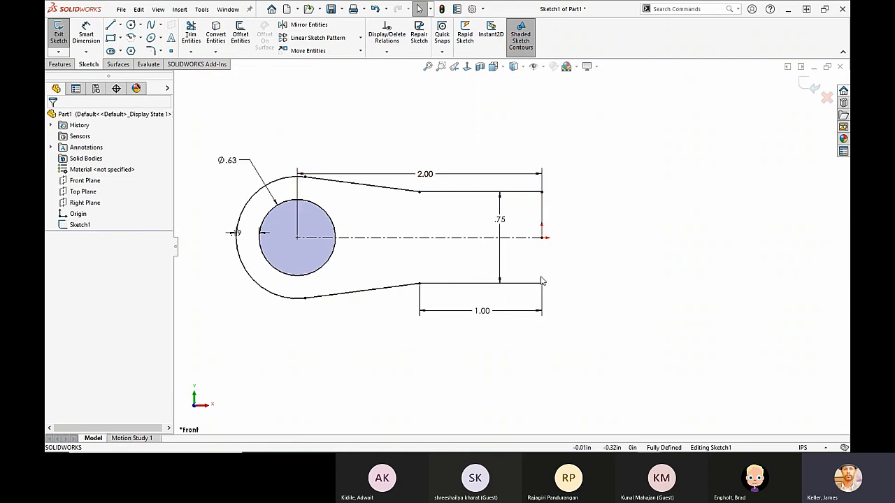
- Sketch a vertical centerline between the free endpoints of the upper and lower horizontal lines
{"action": "left_click", "coordinate": [120, 24]}
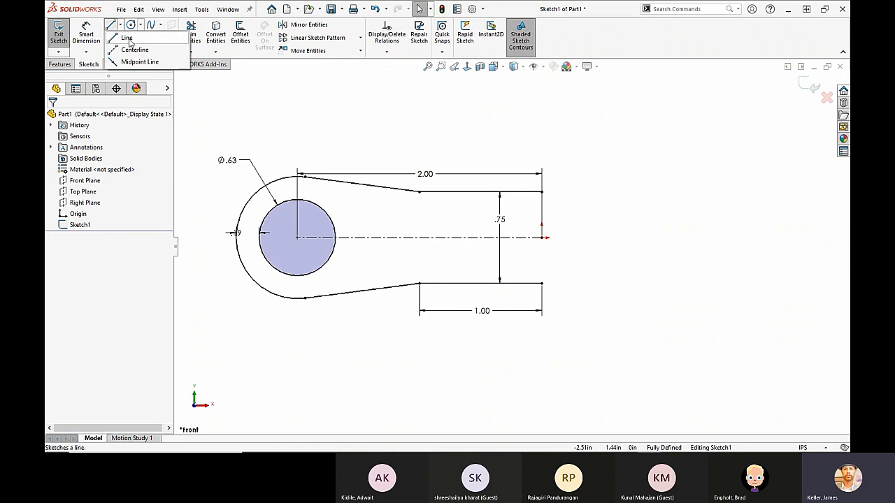
{"action": "left_click", "coordinate": [135, 50]}
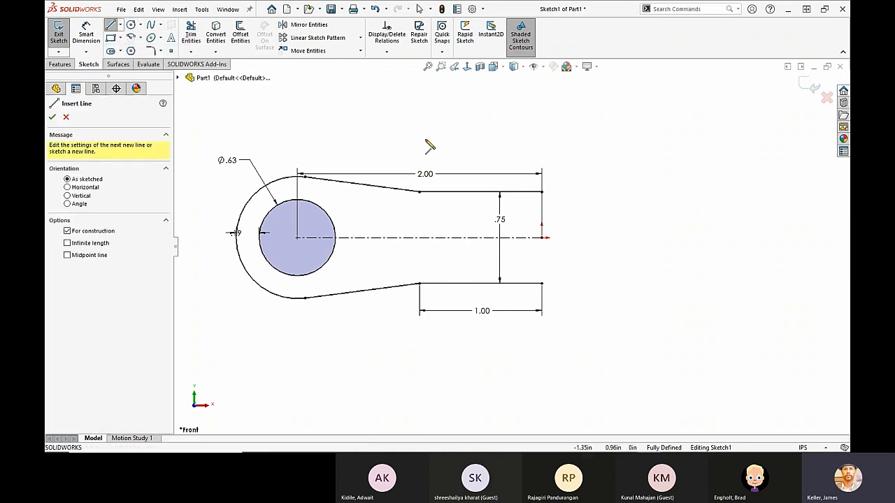
{"action": "left_click", "coordinate": [543, 192]}
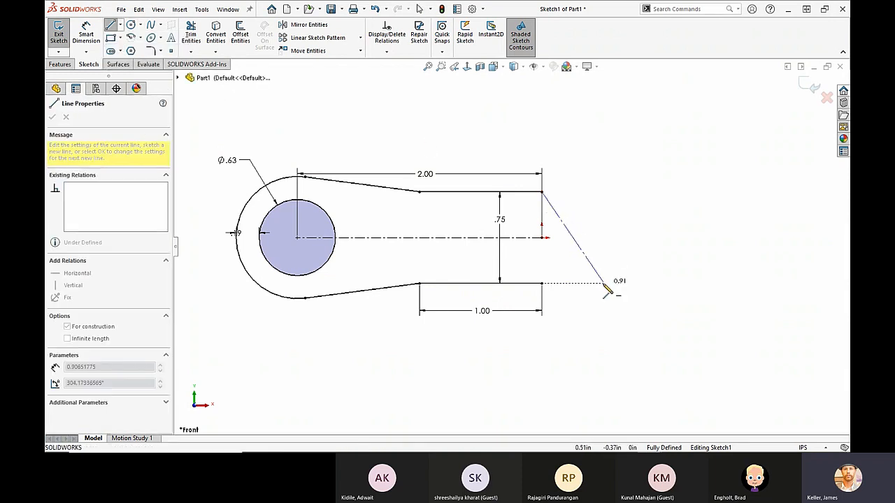
{"action": "left_click", "coordinate": [542, 283]}
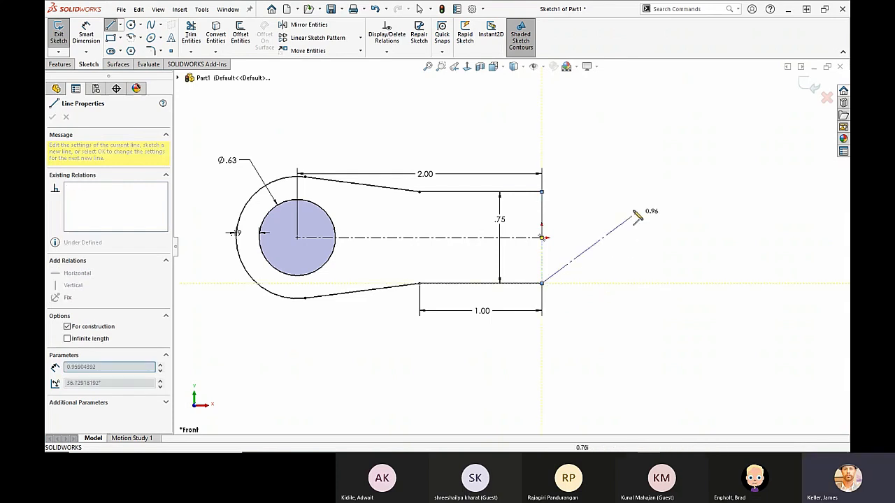
{"action": "key", "text": "Escape"}
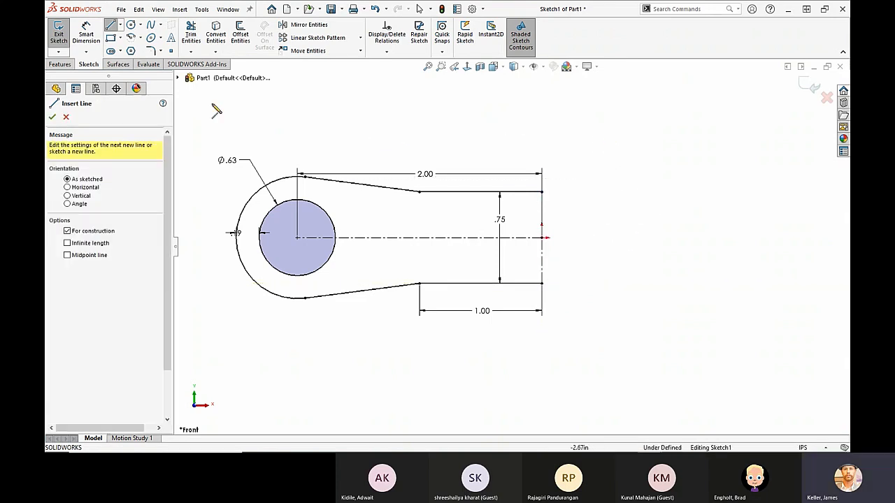
{"action": "key", "text": "Escape"}
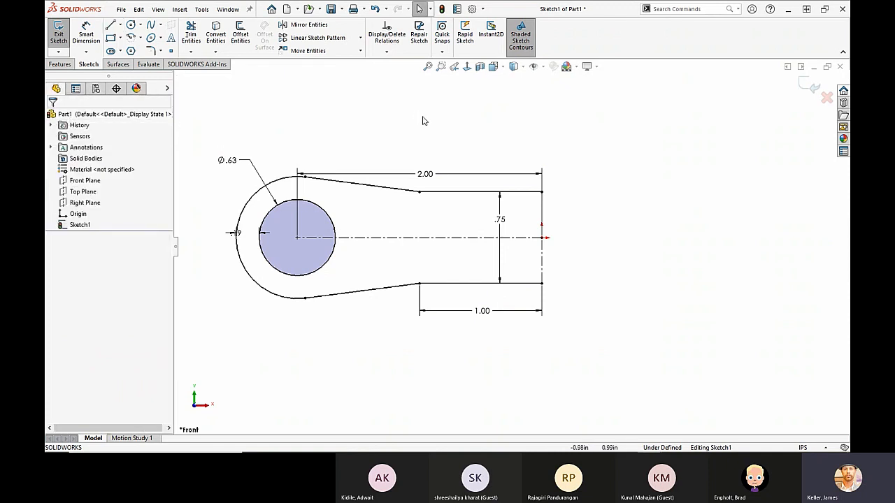
- Mirror all the sketch lines and arcs about the vertical centerline, excluding that centerline from the entities to mirror and keeping the originals
{"action": "mouse_move", "coordinate": [634, 365]}
{"action": "left_mouse_down"}
{"action": "mouse_move", "coordinate": [459, 290]}
{"action": "mouse_move", "coordinate": [242, 127]}
{"action": "mouse_move", "coordinate": [209, 117]}
{"action": "left_mouse_up"}
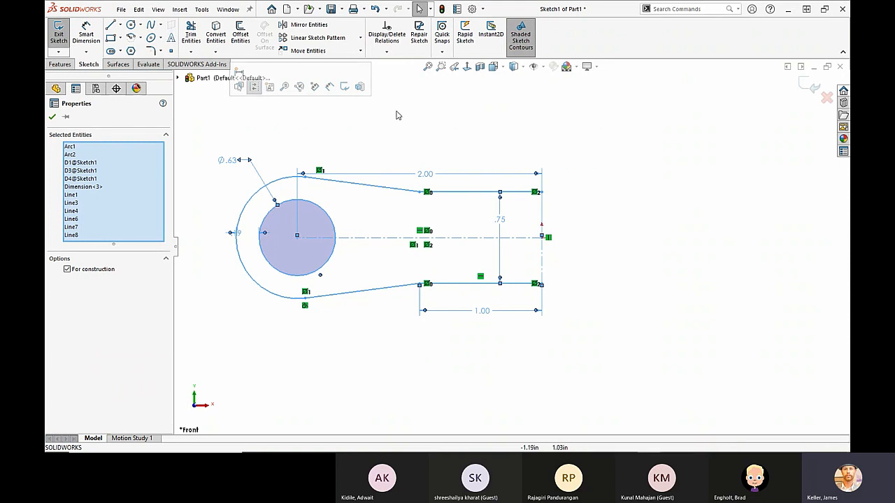
{"action": "left_click", "coordinate": [309, 26]}
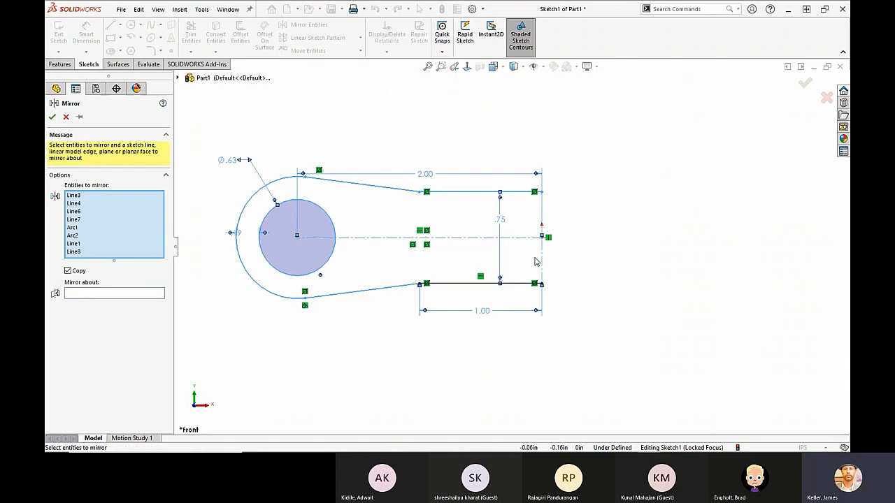
{"action": "left_click", "coordinate": [75, 252]}
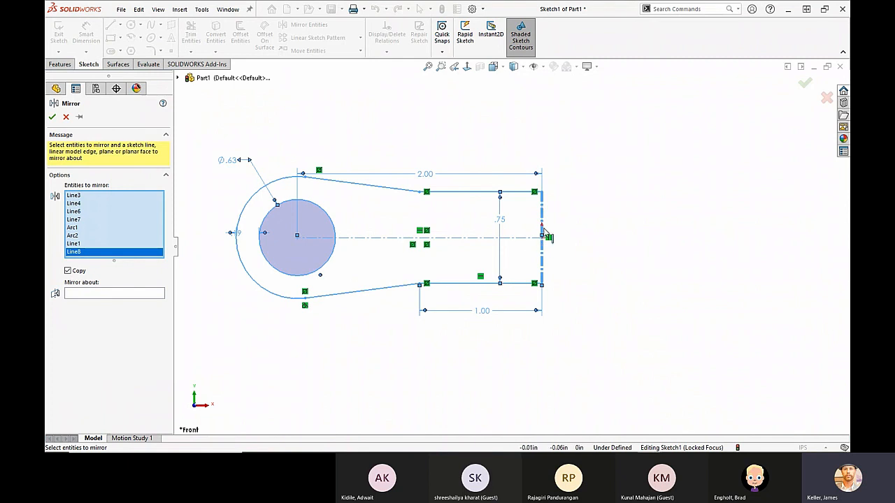
{"action": "right_click", "coordinate": [83, 252]}
{"action": "left_click", "coordinate": [109, 272]}
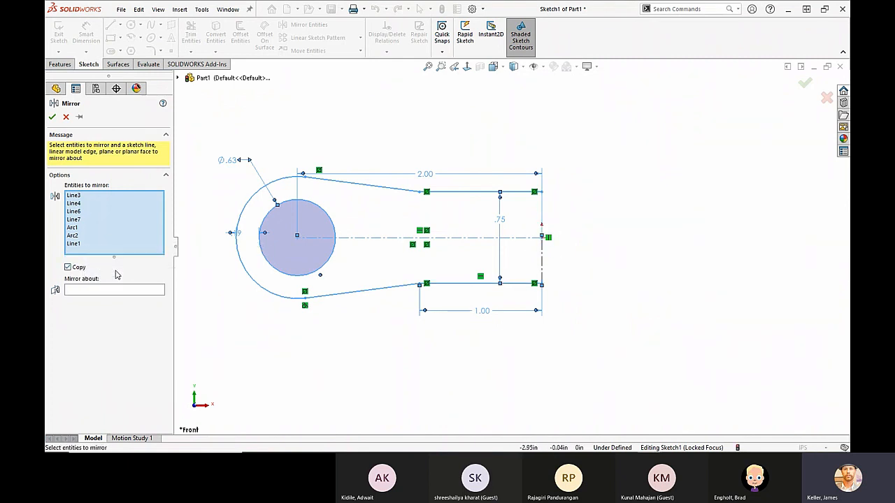
{"action": "left_click", "coordinate": [109, 292]}
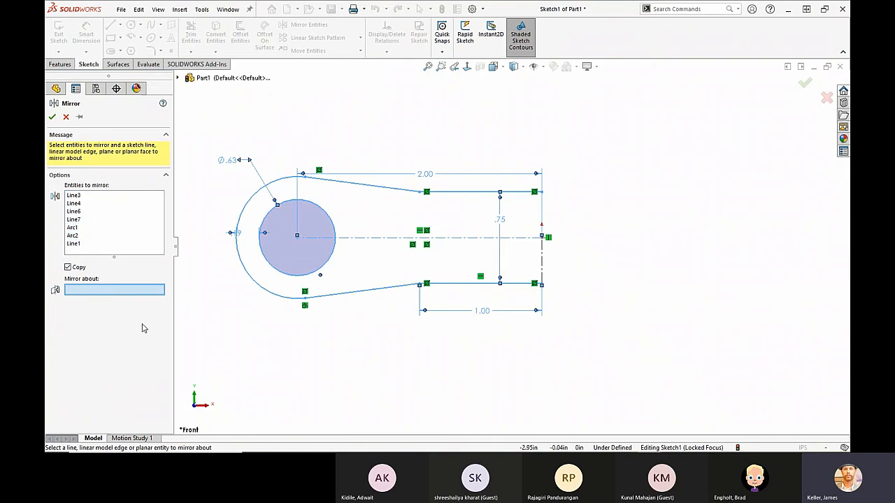
{"action": "left_click", "coordinate": [543, 260]}
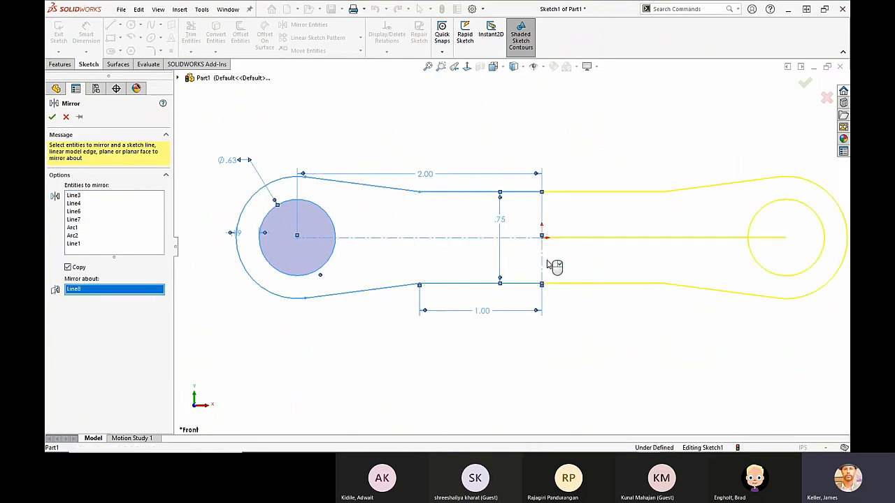
{"action": "scroll", "coordinate": [575, 324], "scroll_direction": "up", "scroll_amount": 2}
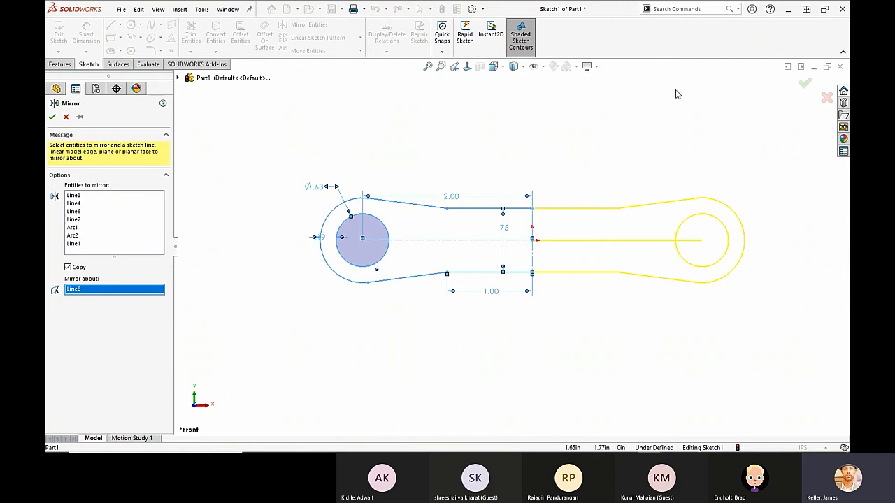
{"action": "left_click", "coordinate": [804, 84]}
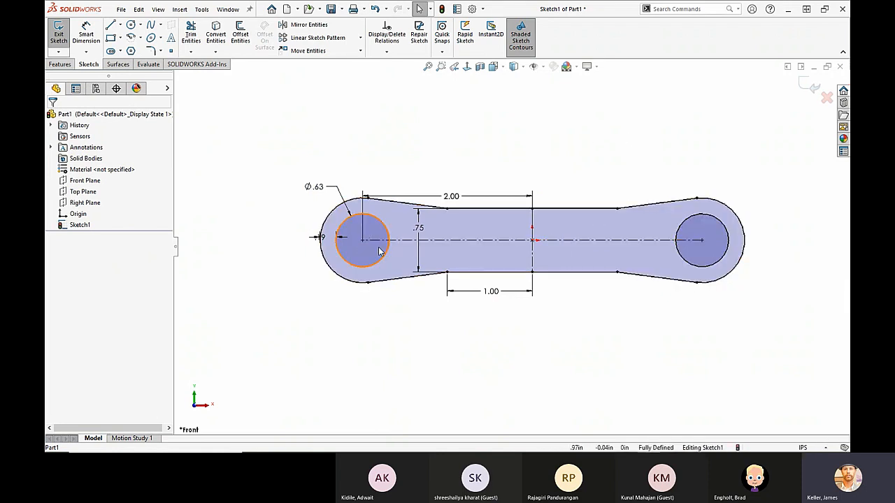
- Sketch a circle centered on the origin with a radius of about 0.19 in
{"action": "right_click_drag", "start_coordinate": [634, 129], "coordinate": [582, 127]}
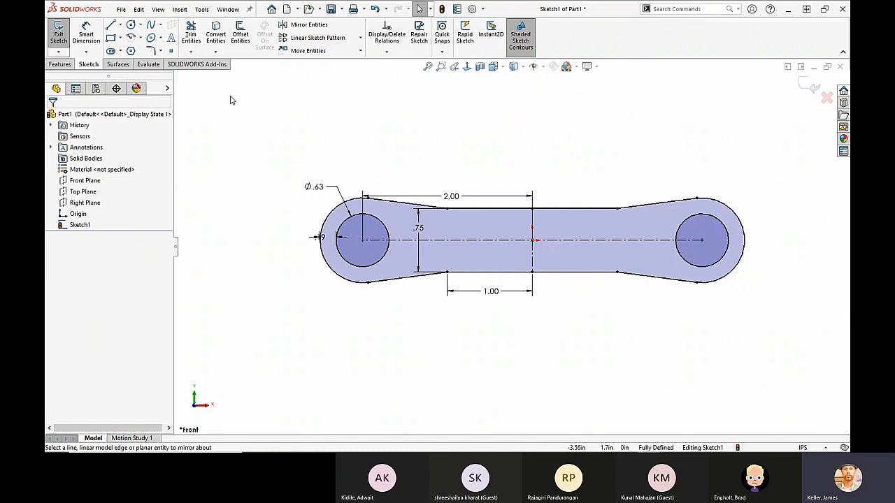
{"action": "left_click", "coordinate": [131, 26]}
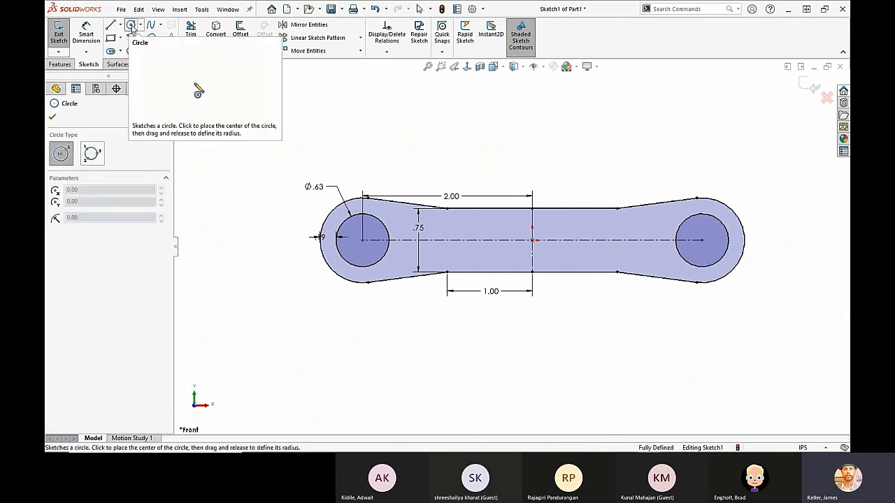
{"action": "left_click", "coordinate": [533, 240]}
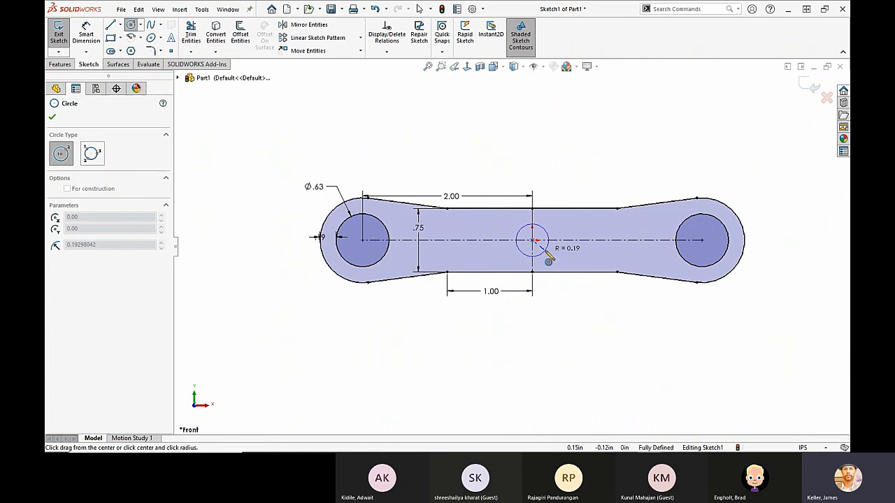
{"action": "left_click", "coordinate": [549, 259]}
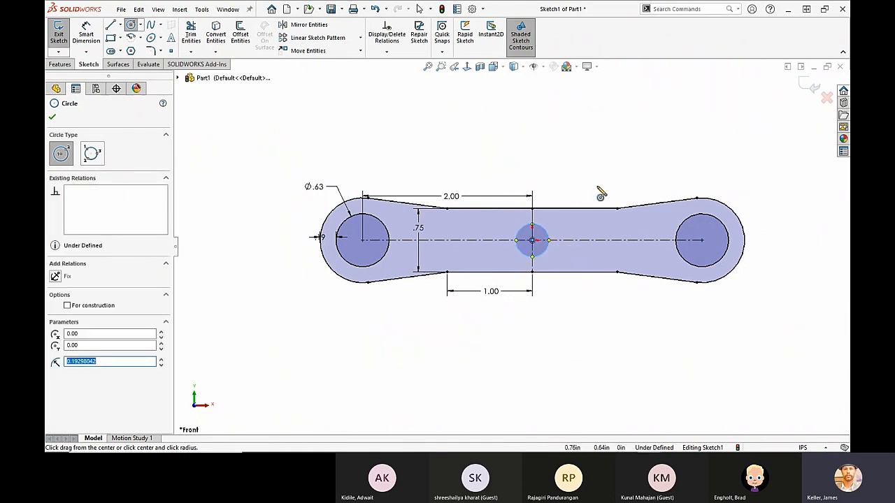
- Dimension the center circle's diameter and set it to .375 in
{"action": "right_click_drag", "start_coordinate": [602, 184], "coordinate": [592, 132]}
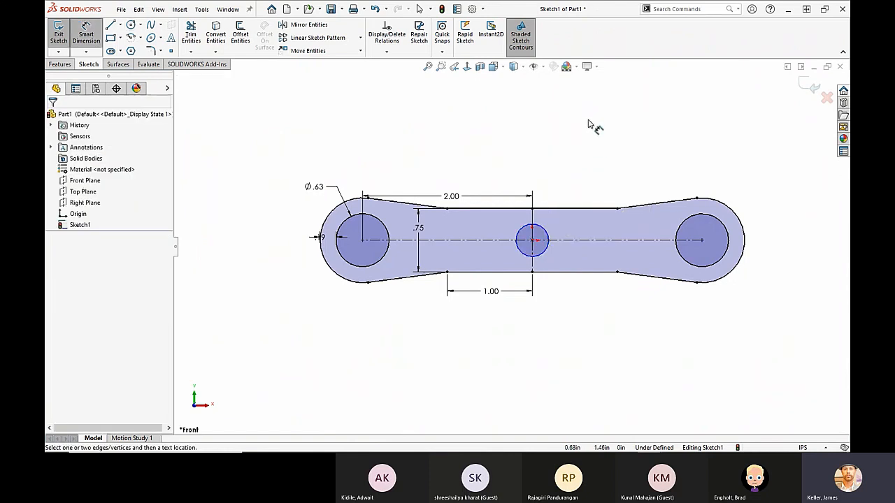
{"action": "left_click", "coordinate": [546, 231]}
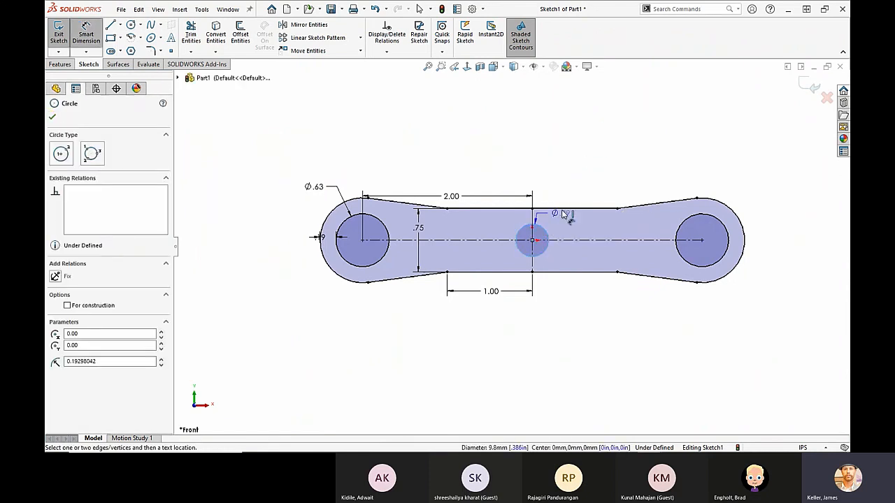
{"action": "left_click", "coordinate": [595, 179]}
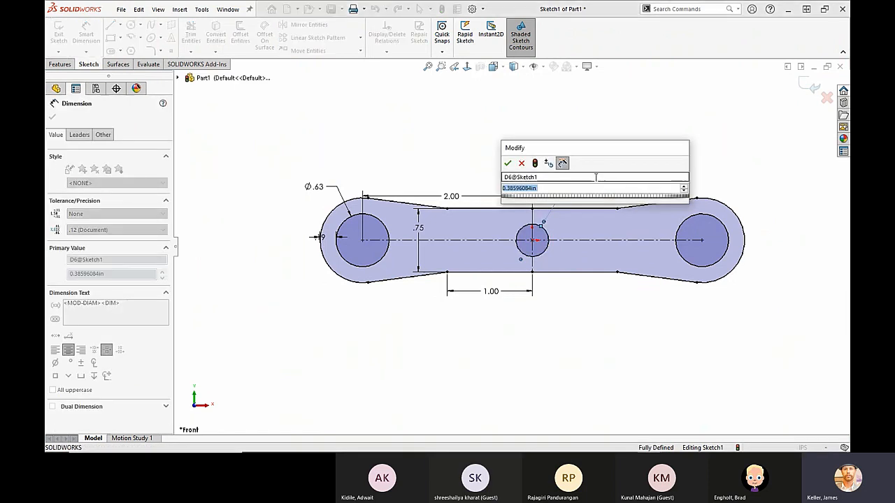
{"action": "type", "text": ".375"}
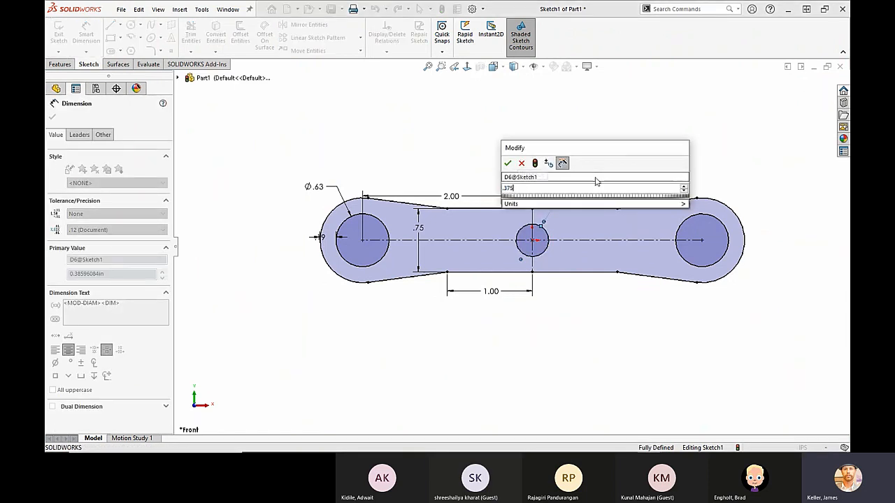
{"action": "key", "text": "Return"}
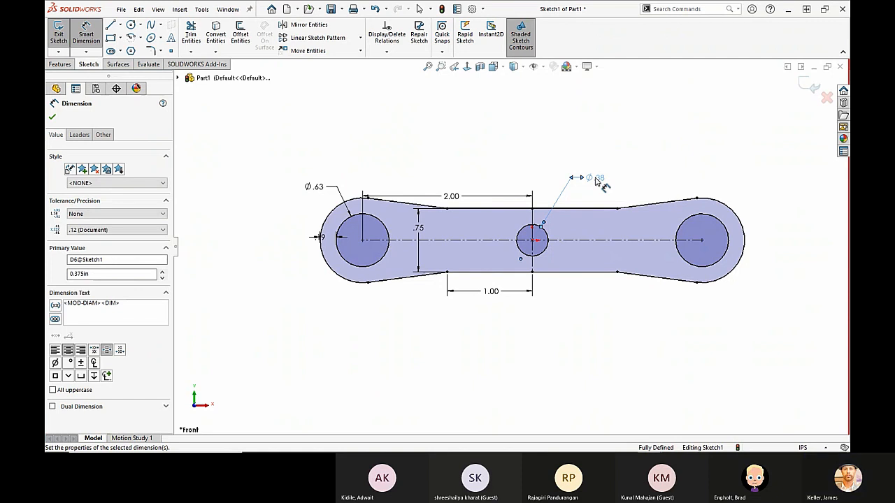
{"action": "key", "text": "Escape"}
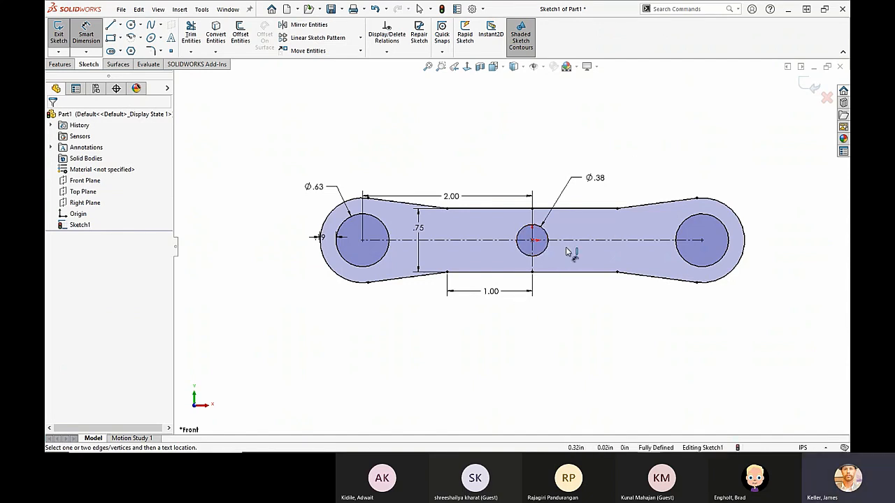
- Move the .19 wall dimension outside the rounded end for legibility, and exit the sketch
{"action": "scroll", "coordinate": [586, 241], "scroll_direction": "down", "scroll_amount": 1}
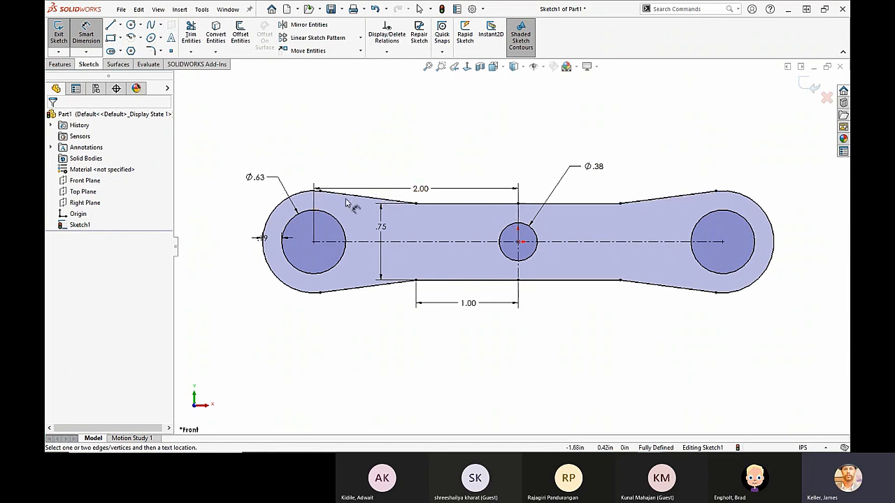
{"action": "left_click_drag", "start_coordinate": [264, 241], "coordinate": [245, 223]}
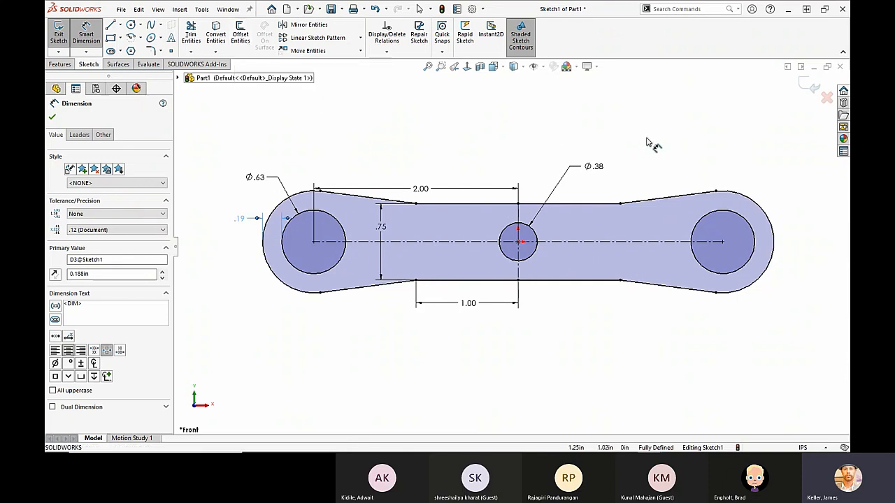
{"action": "left_click", "coordinate": [810, 86]}
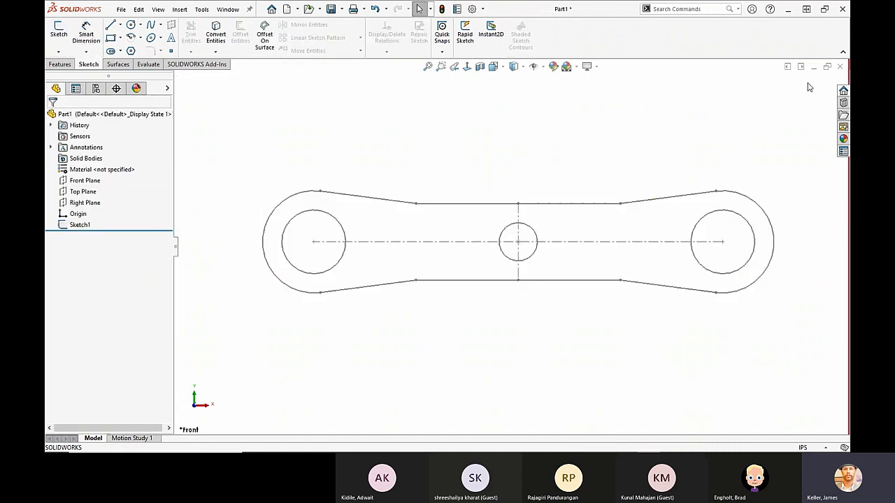
- Open the bracket profile sketch for editing and leave it without changes, denying the meeting participant's control request
{"action": "left_click", "coordinate": [626, 206]}
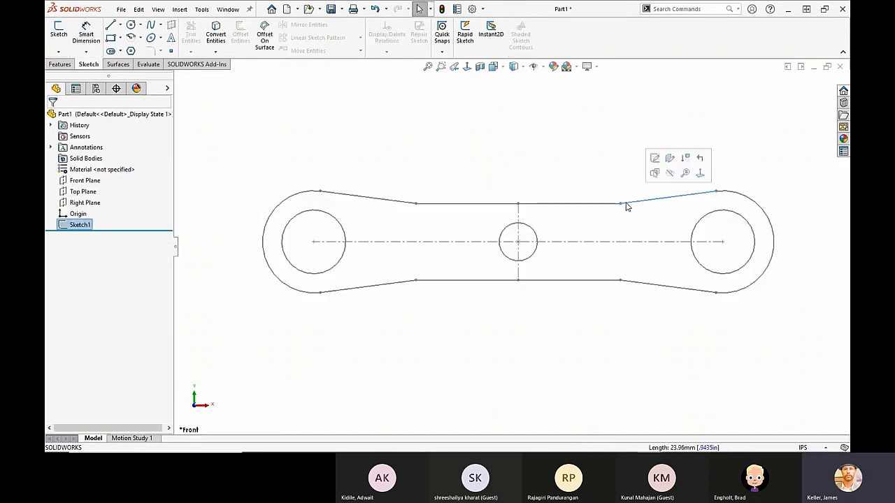
{"action": "left_click", "coordinate": [510, 154]}
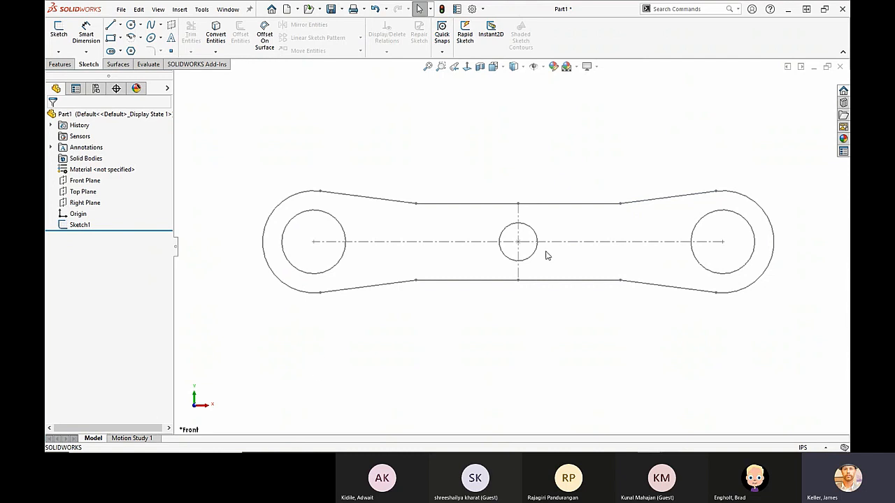
{"action": "left_click", "coordinate": [77, 224]}
{"action": "left_click", "coordinate": [93, 195]}
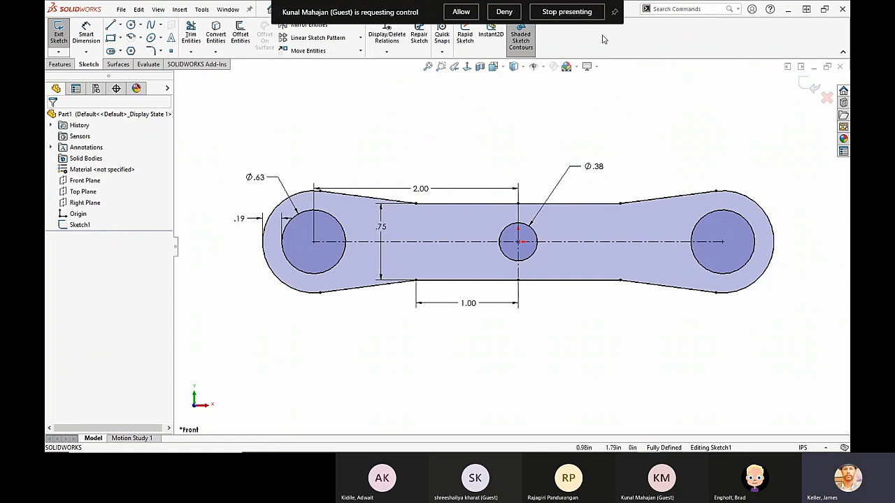
{"action": "left_click", "coordinate": [507, 14]}
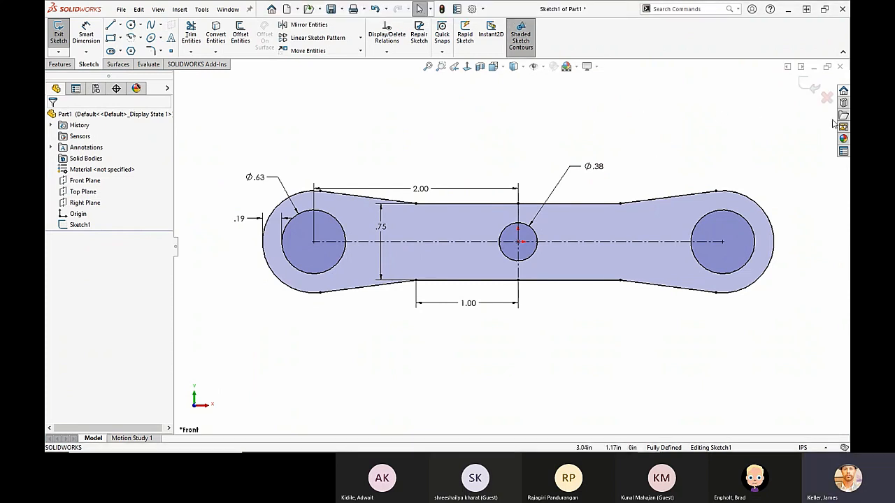
{"action": "left_click", "coordinate": [827, 98]}
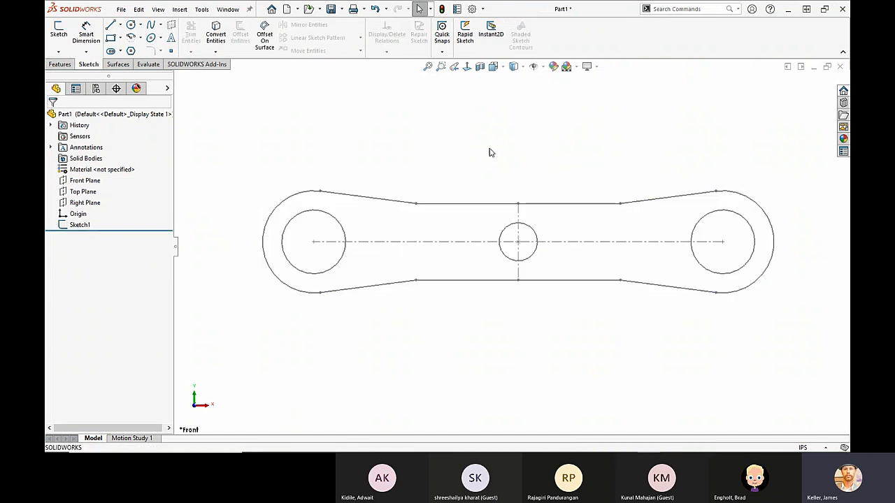
- Start an Extruded Boss/Base from the bracket profile sketch and clear its selected contours to use the whole profile with three holes
{"action": "left_click", "coordinate": [61, 65]}
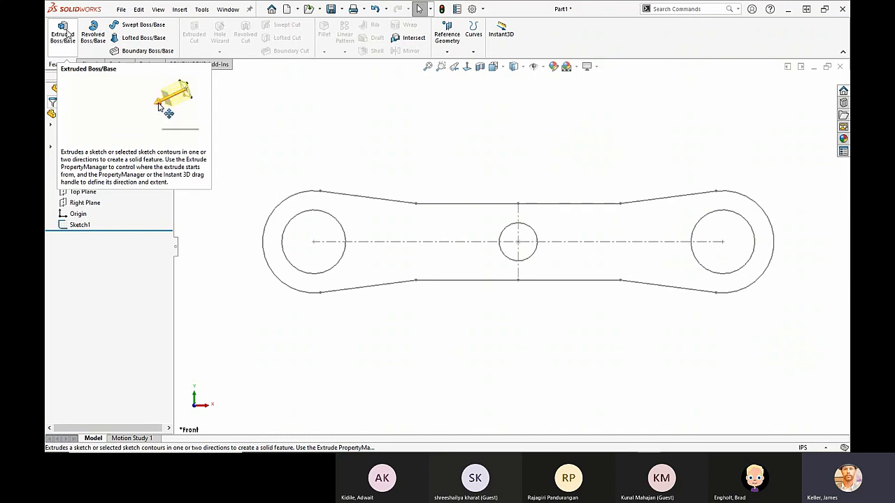
{"action": "left_click", "coordinate": [68, 34]}
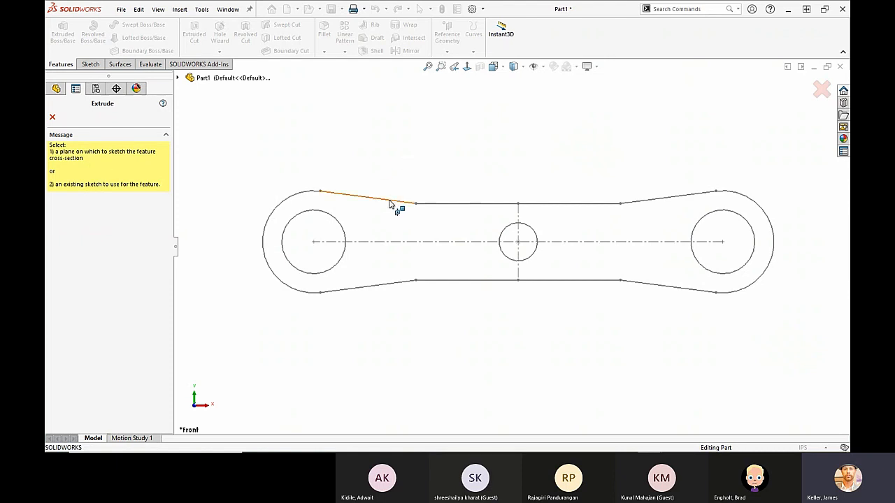
{"action": "left_click", "coordinate": [389, 202]}
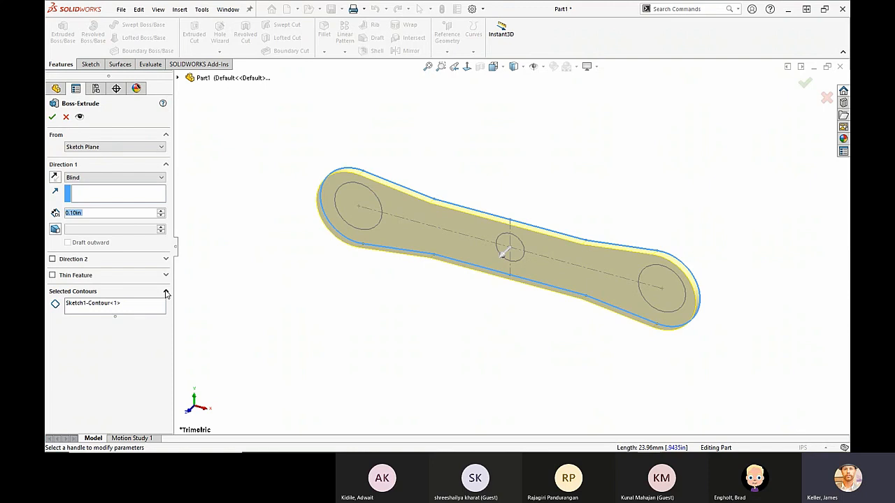
{"action": "left_click", "coordinate": [139, 312]}
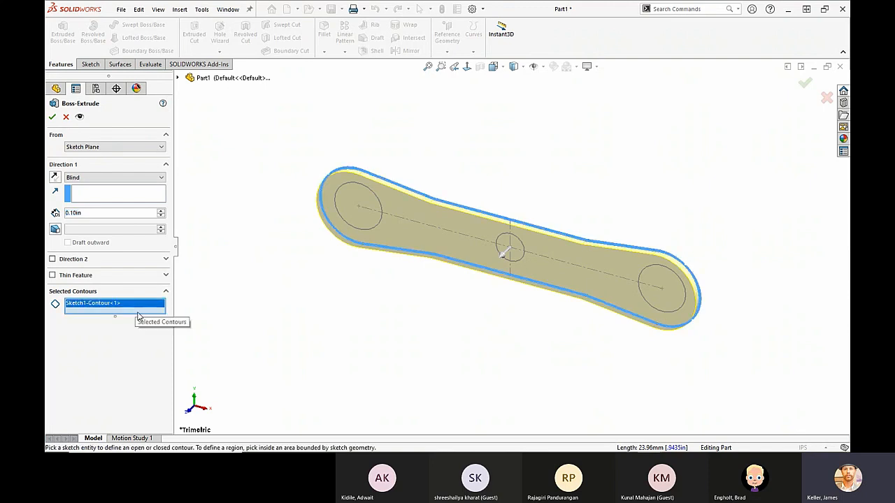
{"action": "left_click", "coordinate": [403, 236]}
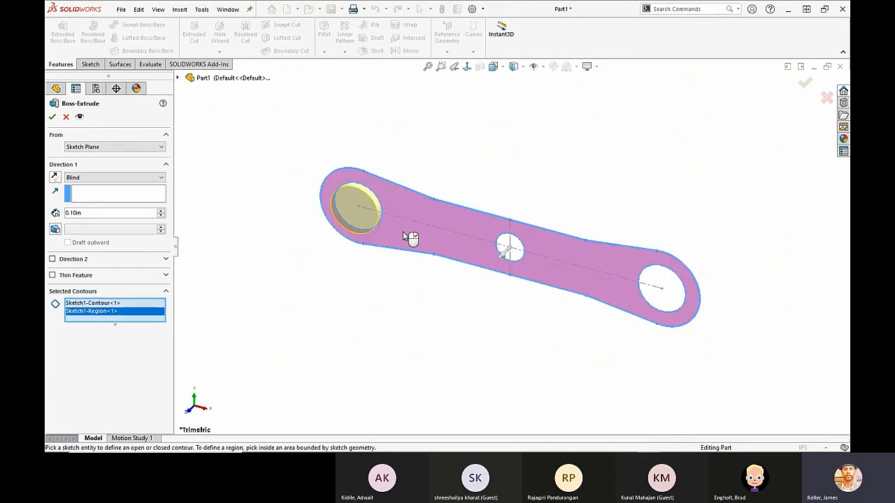
{"action": "left_click", "coordinate": [402, 234]}
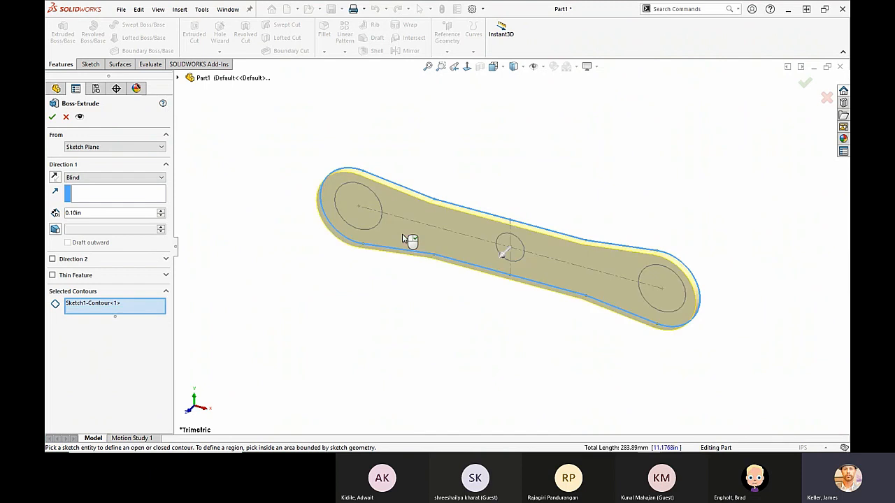
{"action": "right_click", "coordinate": [140, 314]}
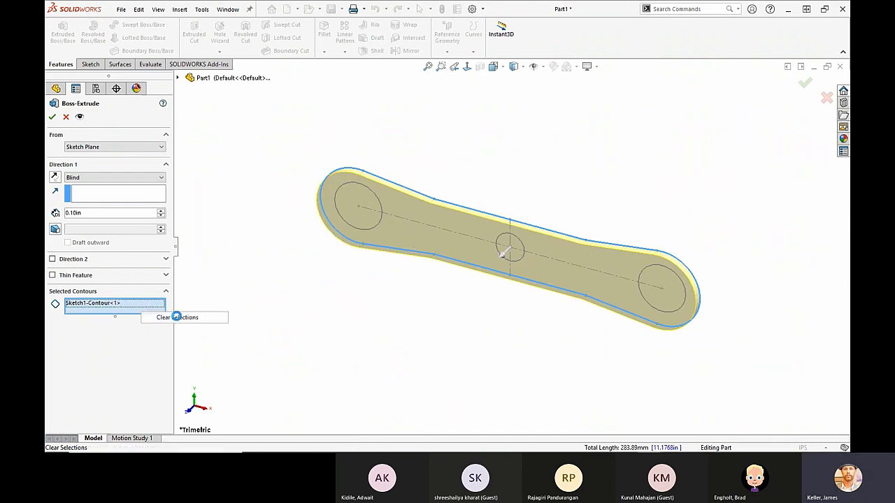
{"action": "left_click", "coordinate": [174, 317]}
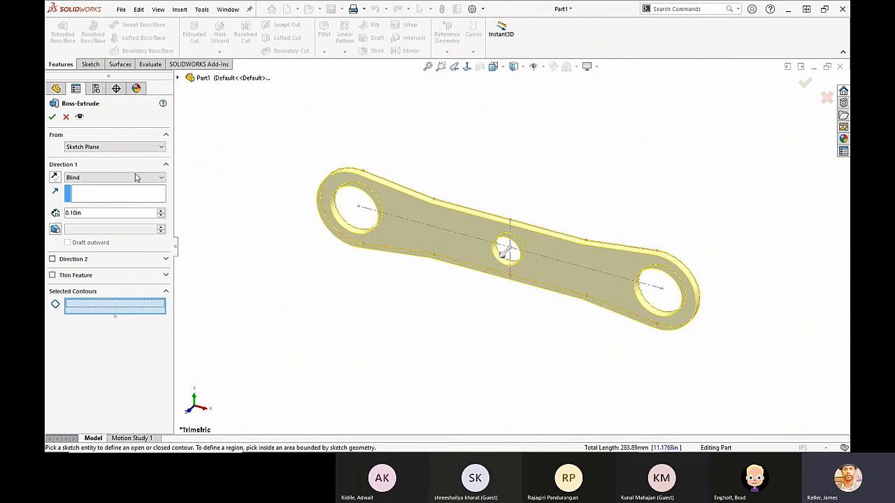
- Set the blind extrusion depth to 0.125 in
{"action": "left_click", "coordinate": [96, 211]}
{"action": "left_click_drag", "start_coordinate": [95, 212], "coordinate": [58, 214]}
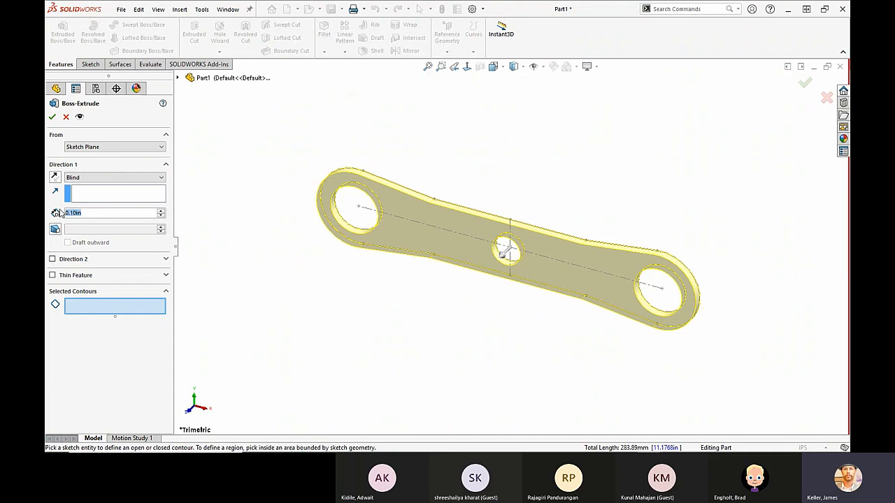
{"action": "type", "text": "0.125"}
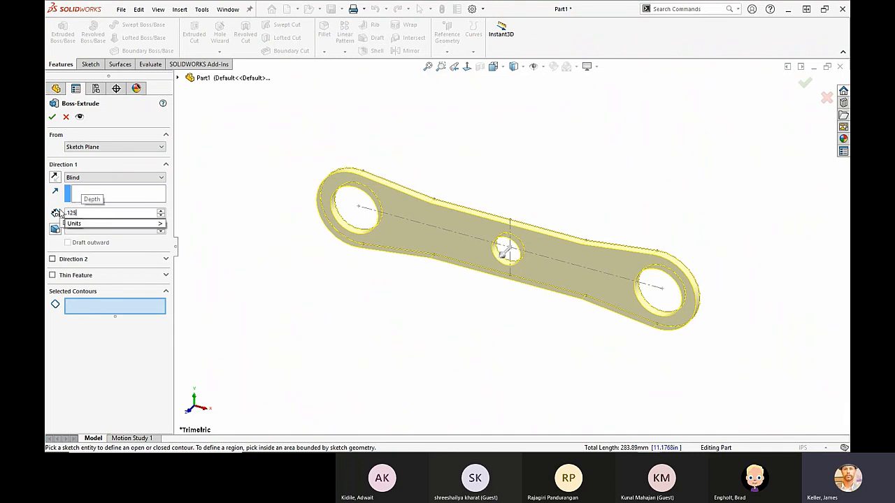
- Set the boss extrusion's depth to 0.125 in and keep the Blind end condition
{"action": "key", "text": "Return"}
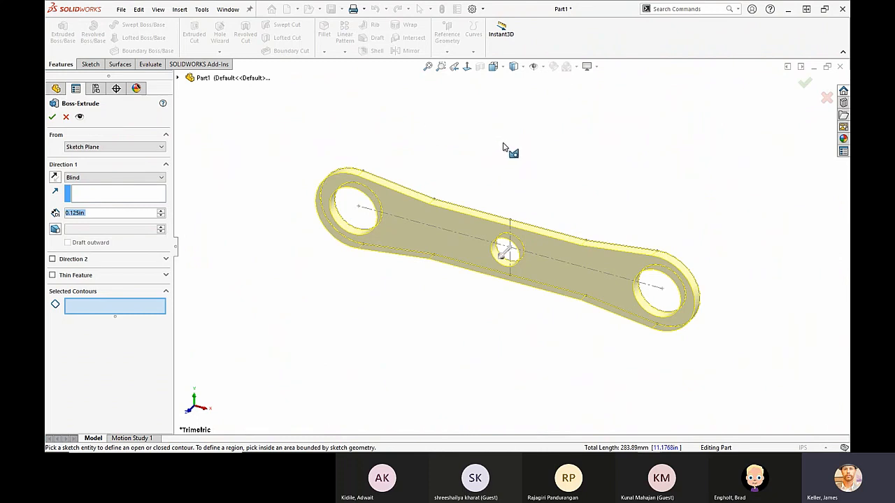
{"action": "key", "text": "Tab"}
{"action": "key", "text": "Tab"}
{"action": "left_click", "coordinate": [85, 178]}
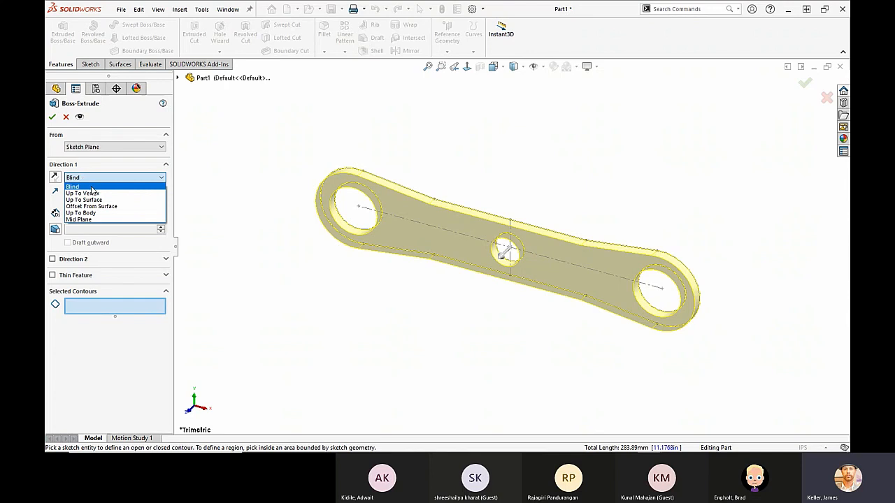
{"action": "left_click", "coordinate": [91, 188]}
{"action": "left_click", "coordinate": [90, 215]}
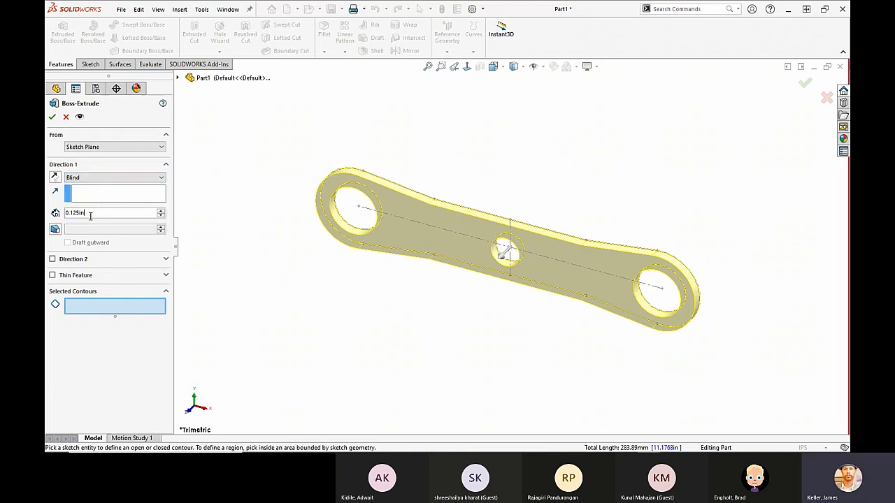
{"action": "left_click", "coordinate": [96, 179]}
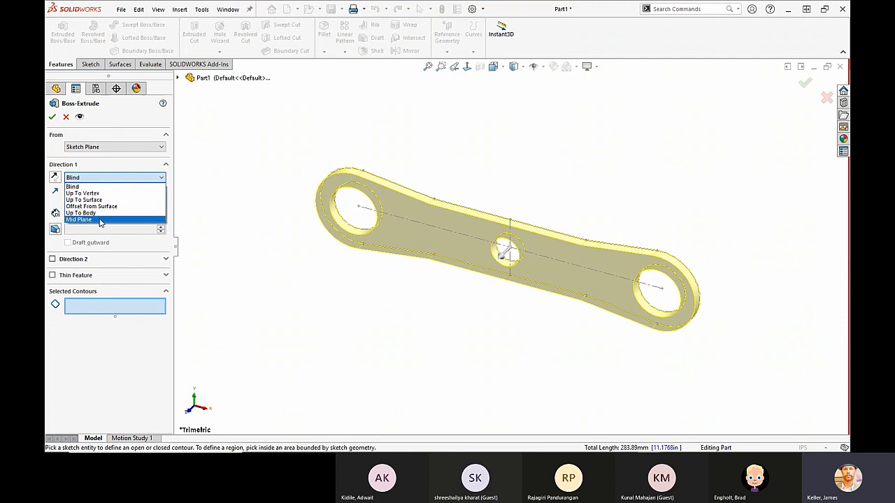
{"action": "left_click", "coordinate": [203, 195]}
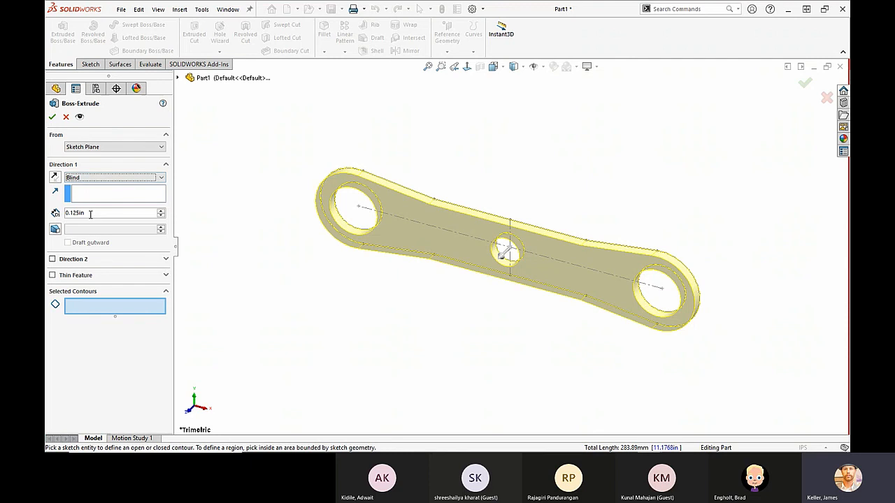
- Try reversing the extrusion to the other side of the sketch plane and restore the original direction
{"action": "left_click", "coordinate": [55, 178]}
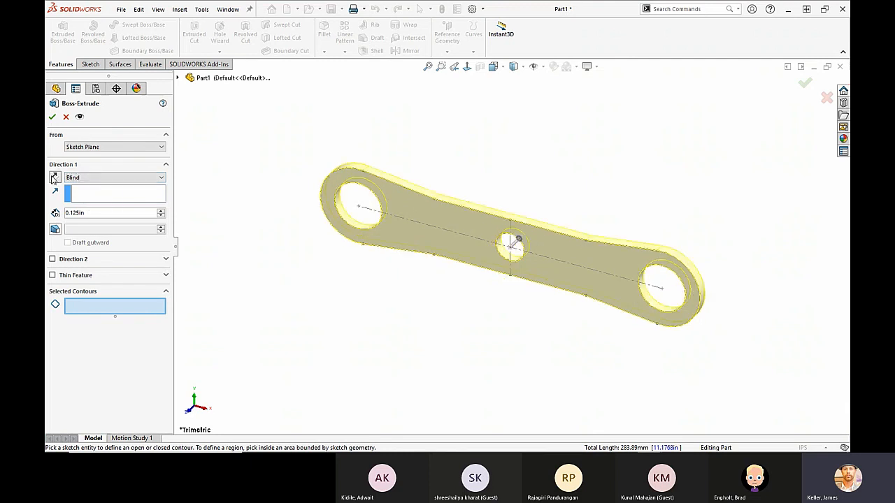
{"action": "left_click", "coordinate": [55, 178]}
{"action": "left_click", "coordinate": [56, 179]}
{"action": "left_click", "coordinate": [56, 180]}
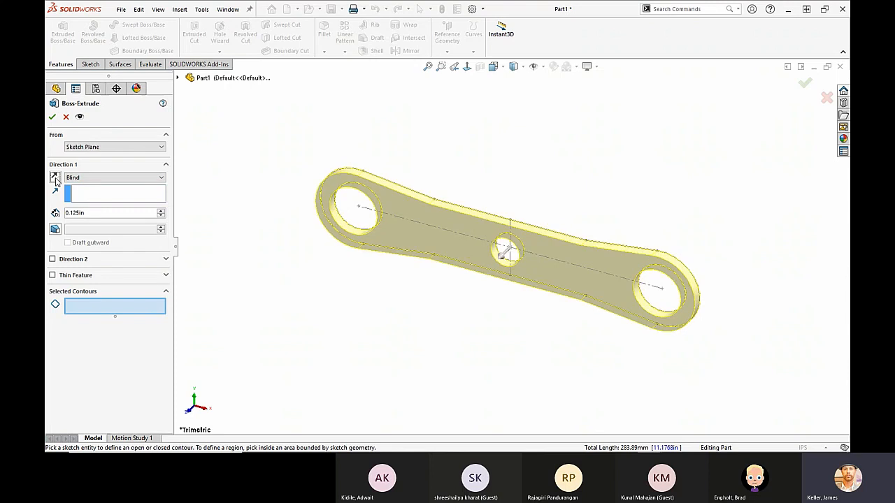
- Try a 30° draft on the extrusion and turn the draft off again
{"action": "left_click", "coordinate": [56, 230]}
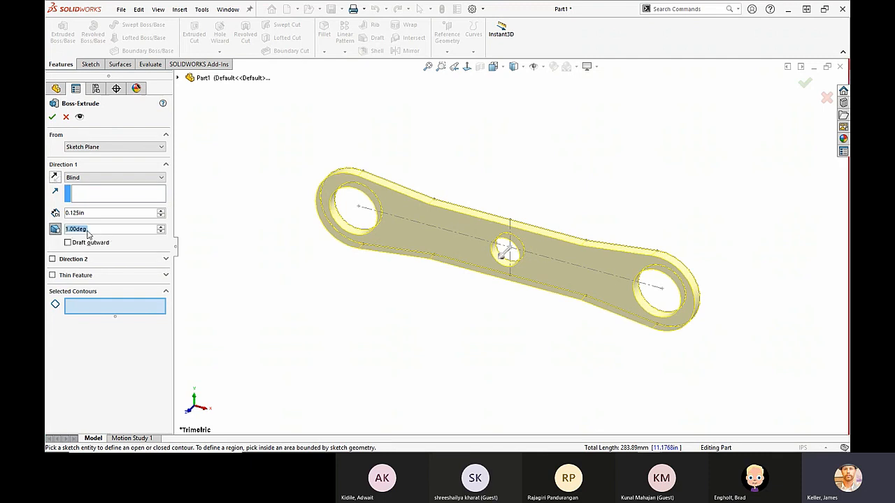
{"action": "type", "text": "302"}
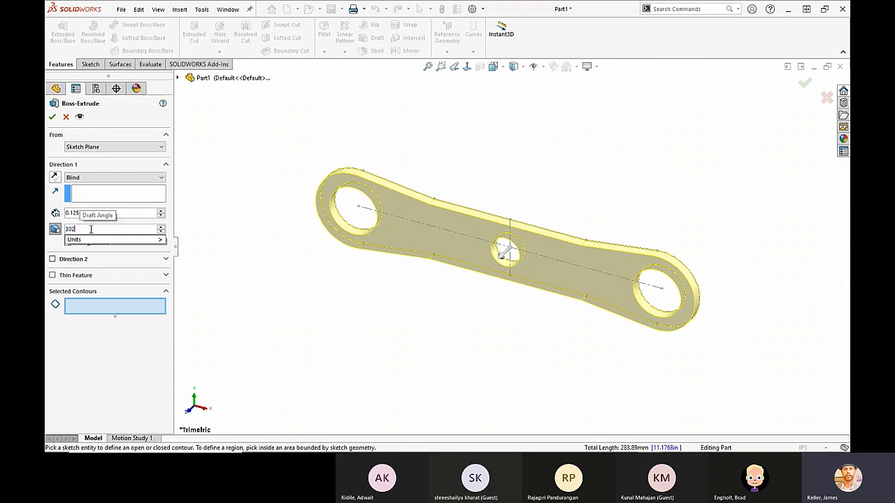
{"action": "key", "text": "Return"}
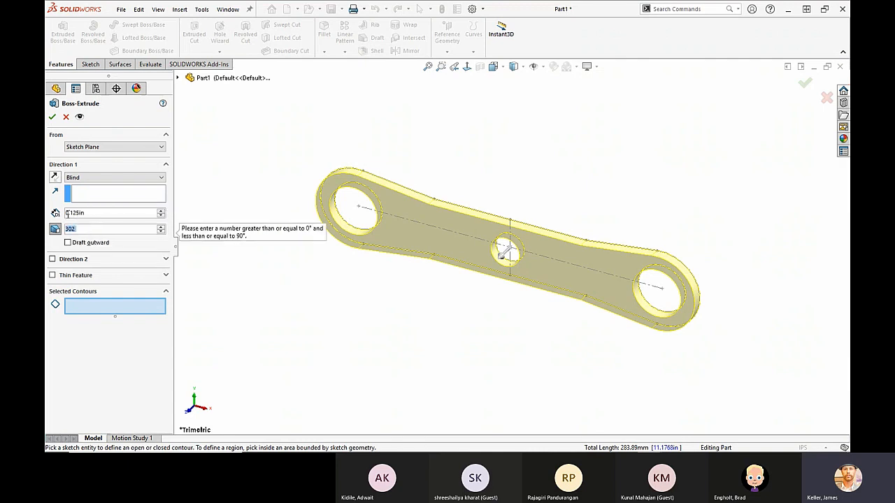
{"action": "type", "text": "30"}
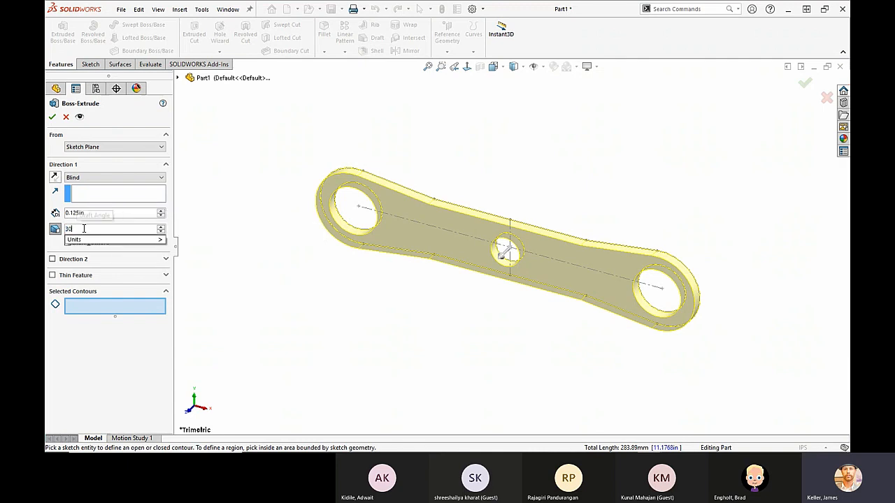
{"action": "key", "text": "Return"}
{"action": "middle_click_drag", "start_coordinate": [466, 329], "coordinate": [399, 253]}
{"action": "left_click", "coordinate": [453, 68]}
{"action": "left_click", "coordinate": [51, 231]}
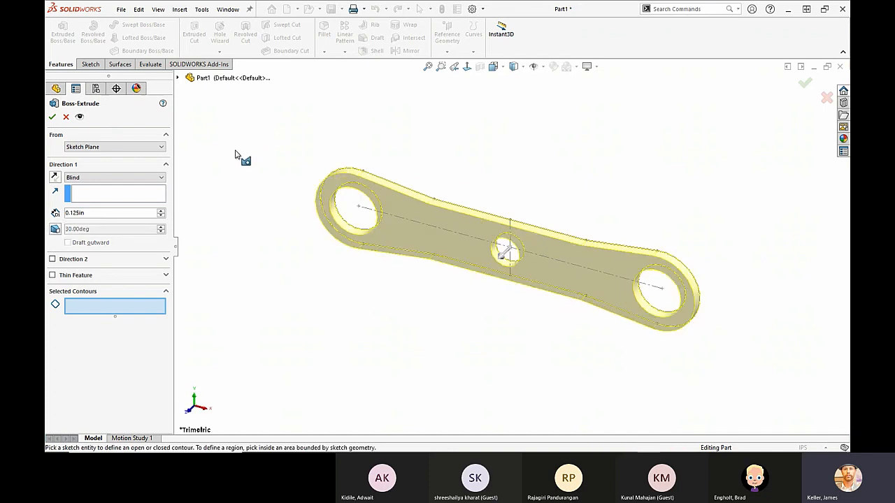
- Try a second-direction blind extrusion with a depth of 0.25 in and disable the second direction again
{"action": "left_click", "coordinate": [52, 259]}
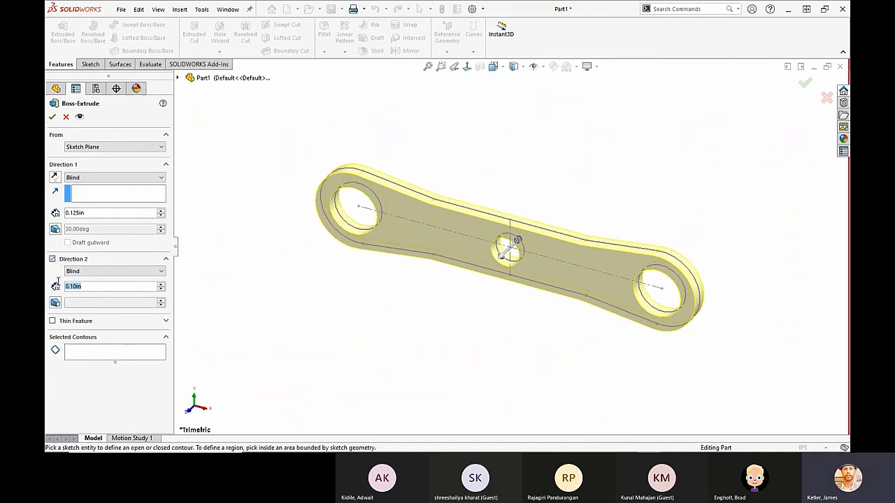
{"action": "type", "text": "2"}
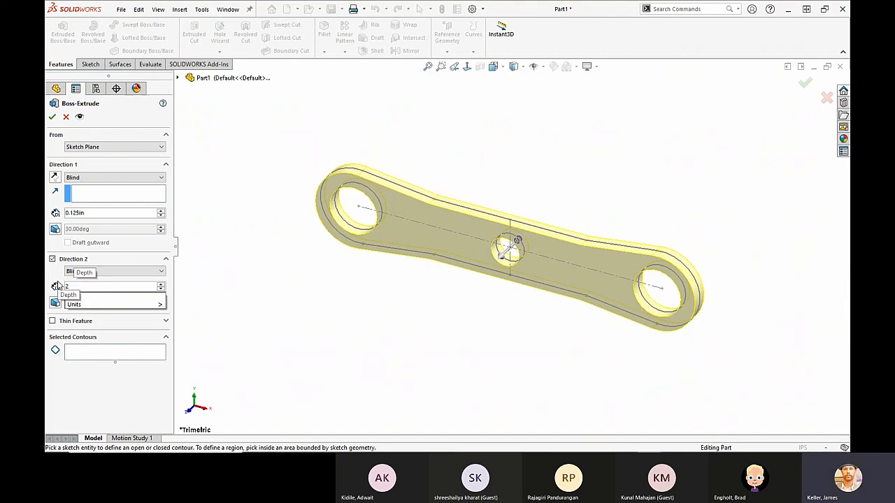
{"action": "key", "text": "BackSpace"}
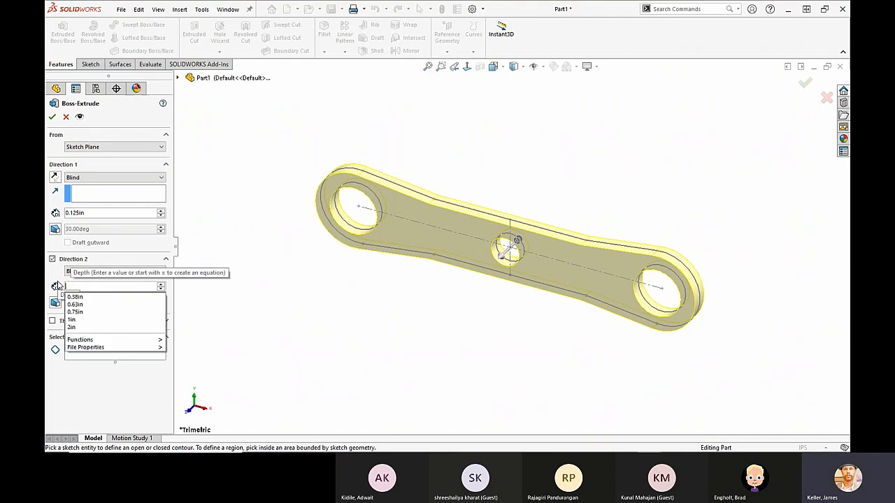
{"action": "type", "text": ".25"}
{"action": "key", "text": "Return"}
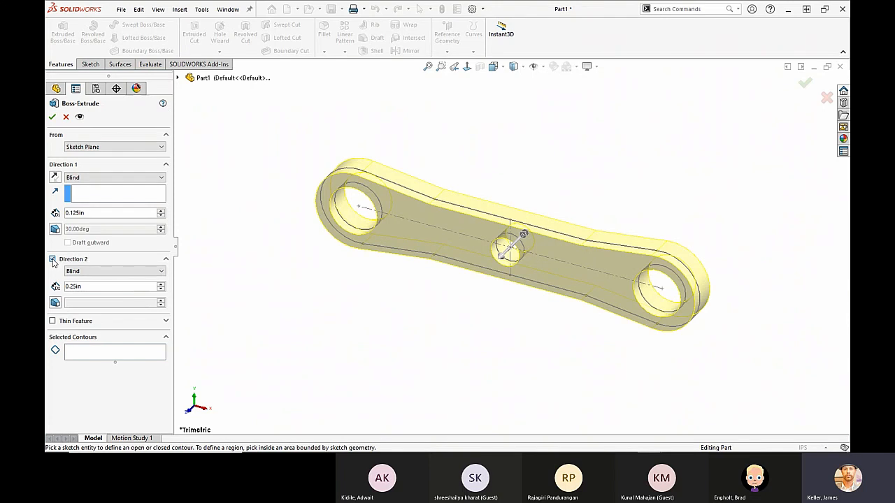
{"action": "left_click", "coordinate": [52, 259]}
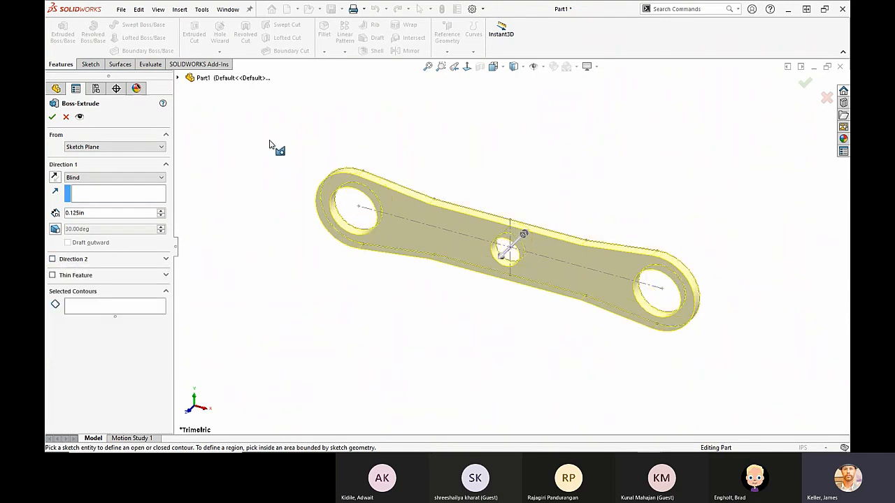
- Try the extrusion as a thin feature with reversed and Mid-Plane wall placement, and disable the thin feature again
{"action": "left_click", "coordinate": [52, 275]}
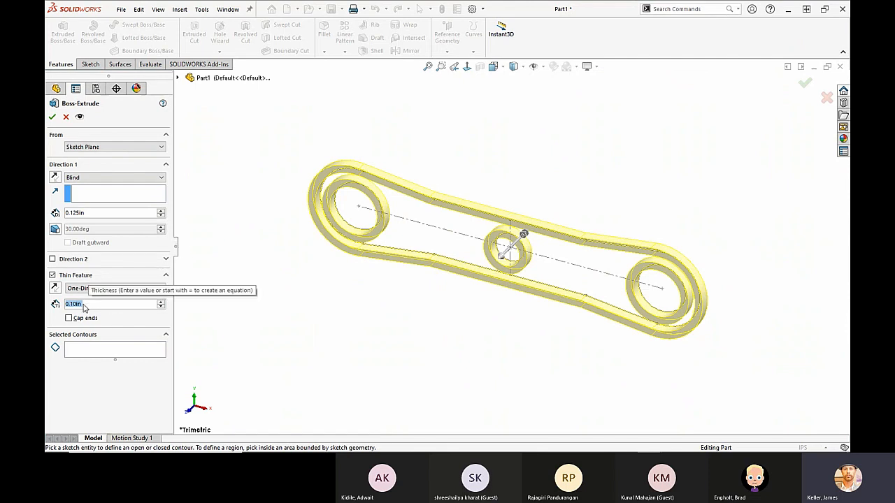
{"action": "left_click", "coordinate": [56, 288]}
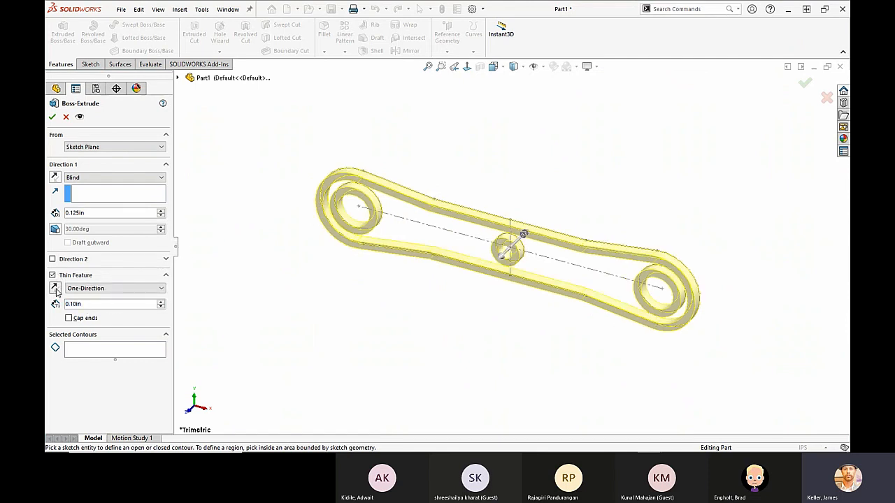
{"action": "left_click", "coordinate": [55, 289]}
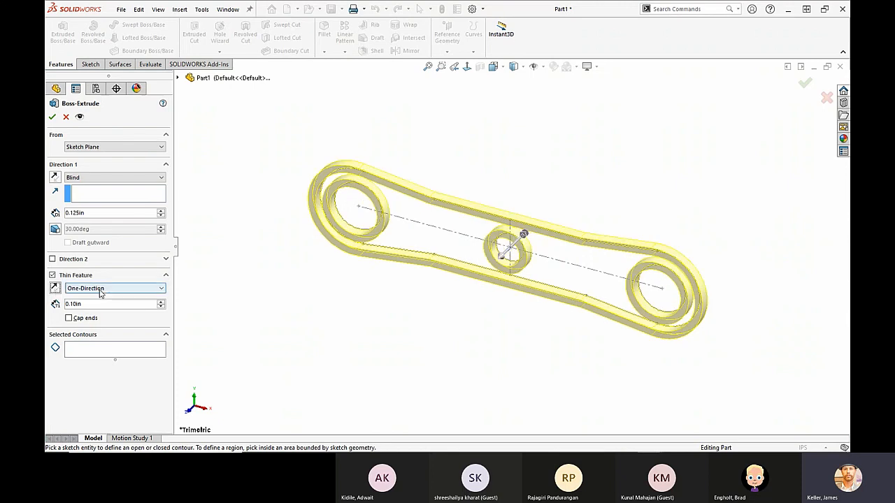
{"action": "left_click", "coordinate": [74, 288]}
{"action": "left_click", "coordinate": [101, 305]}
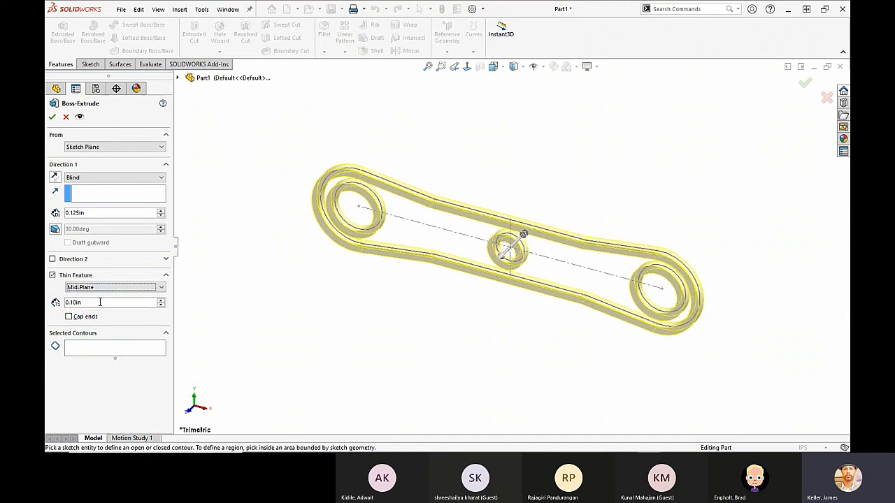
{"action": "left_click", "coordinate": [51, 275]}
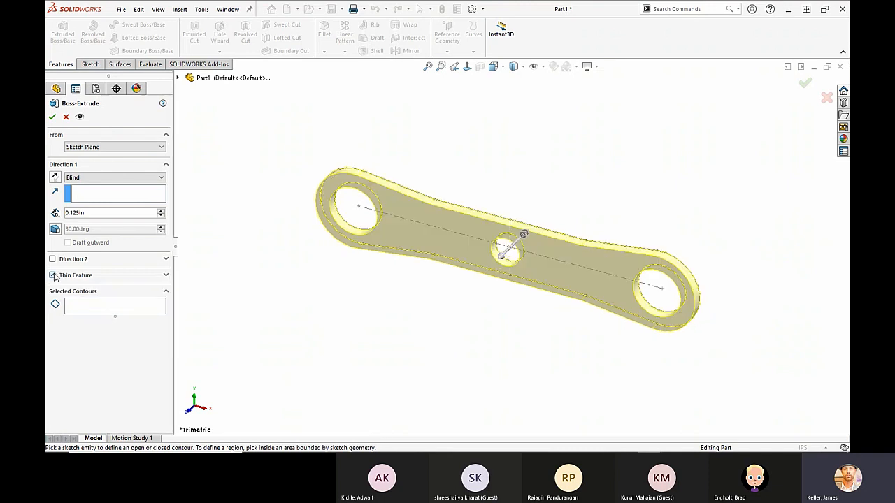
- Finish the boss extrusion of the bracket profile as a solid body
{"action": "left_click", "coordinate": [52, 117]}
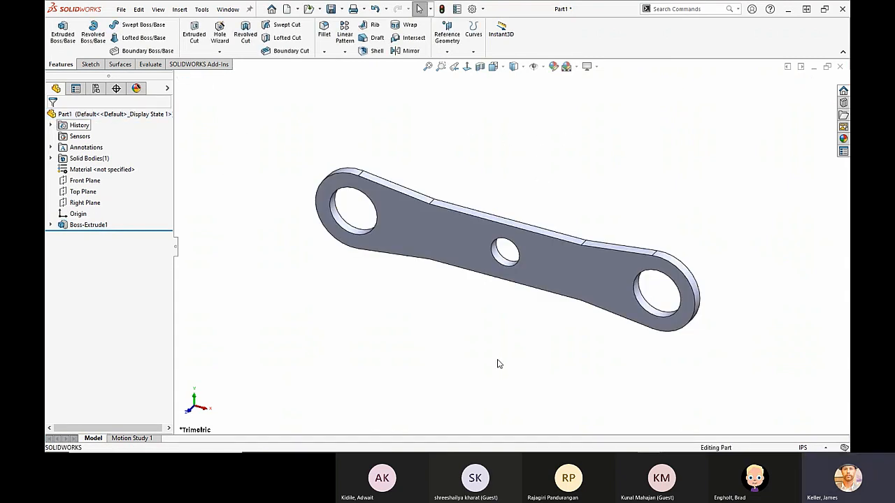
{"action": "middle_click_drag", "start_coordinate": [465, 310], "coordinate": [470, 286]}
- Switch to the Wood Working Vise_Guide Bracket part and measure the length of a short edge across its thickness
{"action": "key", "text": "ctrl+Tab"}
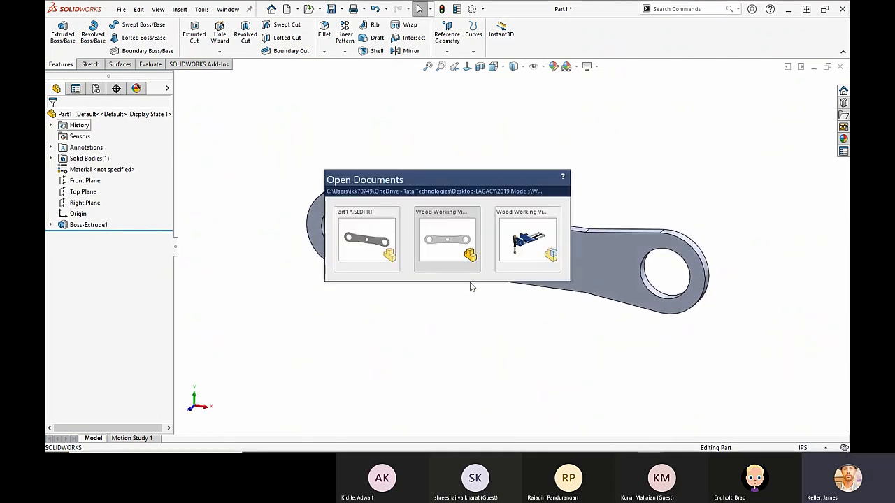
{"action": "left_click", "coordinate": [442, 233]}
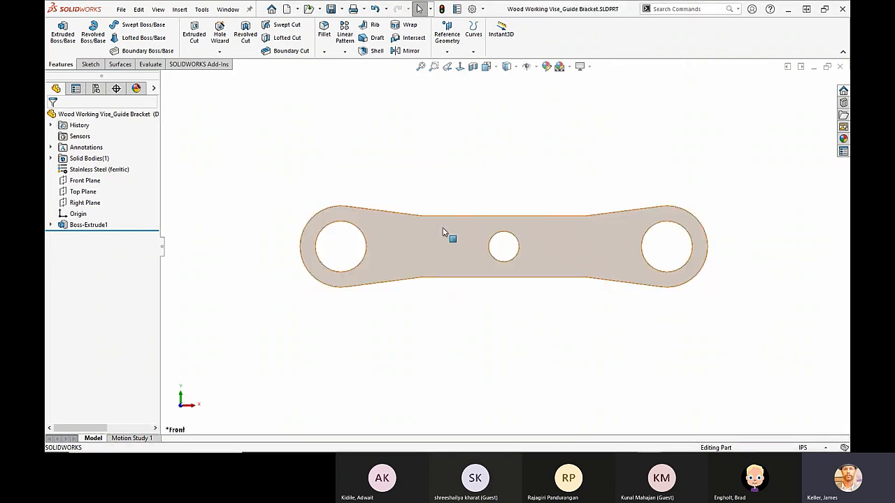
{"action": "middle_click_drag", "start_coordinate": [552, 353], "coordinate": [568, 400]}
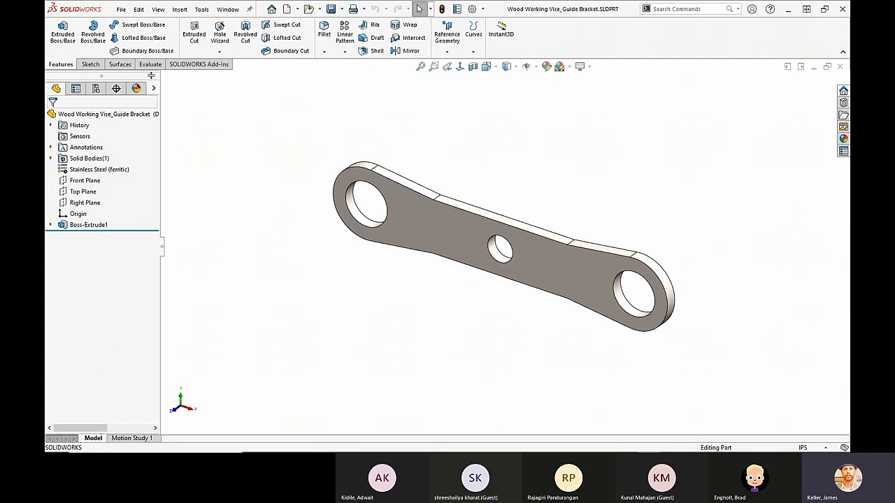
{"action": "left_click", "coordinate": [150, 64]}
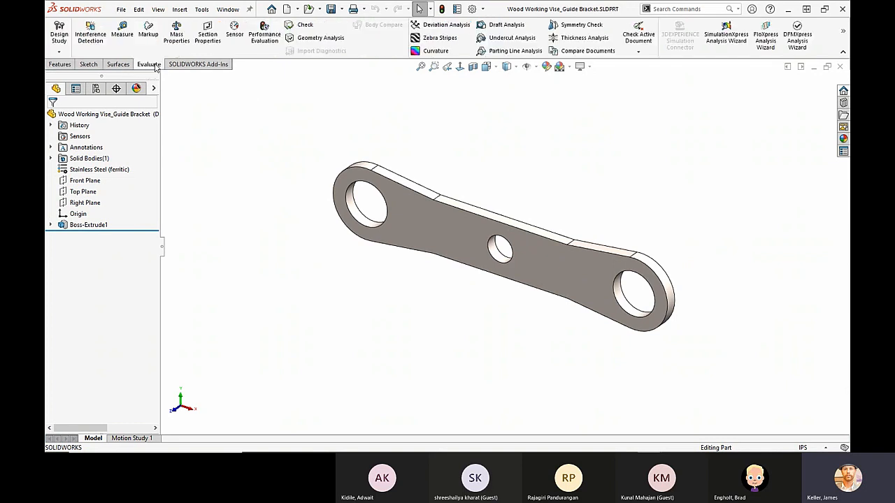
{"action": "left_click", "coordinate": [125, 36]}
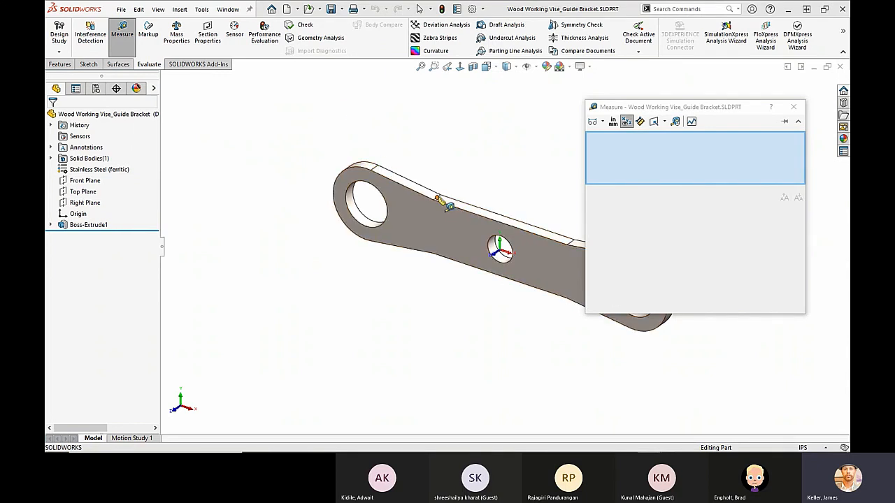
{"action": "scroll", "coordinate": [443, 202], "scroll_direction": "down", "scroll_amount": 3}
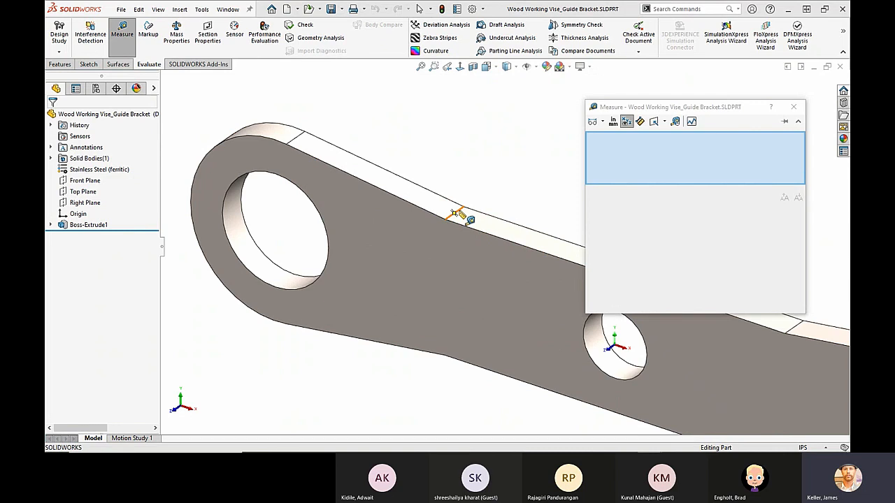
{"action": "left_click", "coordinate": [453, 211]}
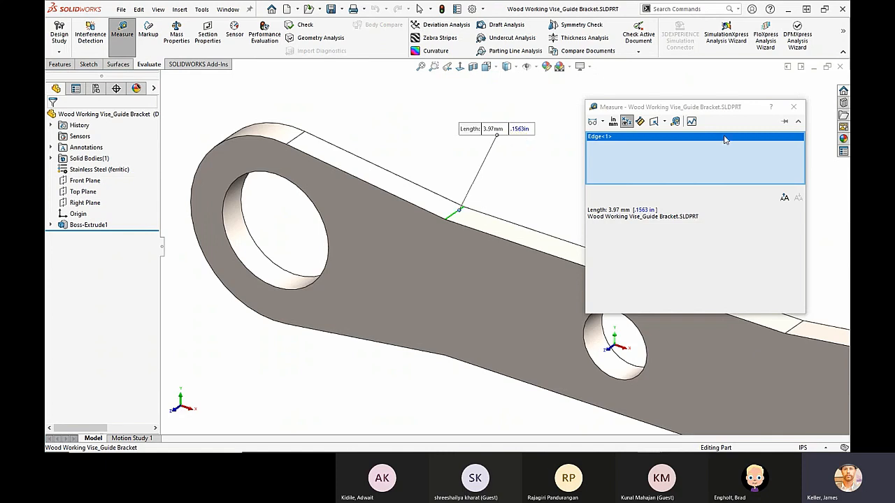
{"action": "left_click", "coordinate": [795, 108]}
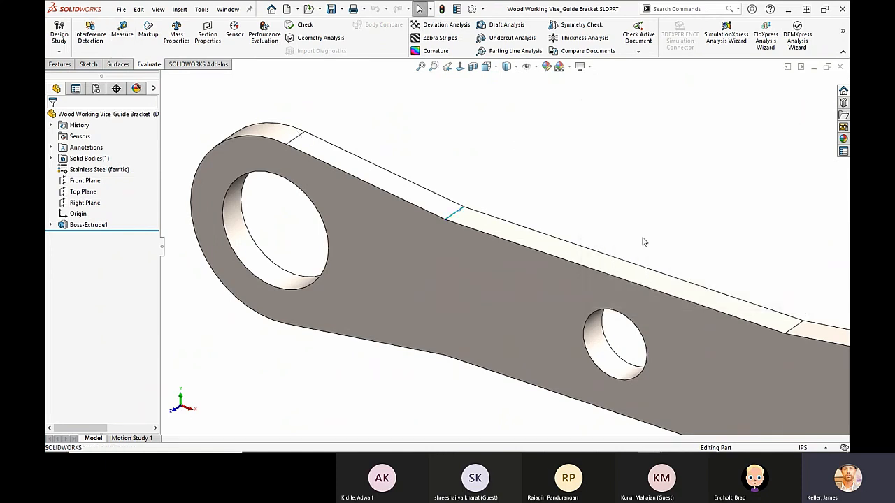
{"action": "scroll", "coordinate": [648, 297], "scroll_direction": "up", "scroll_amount": 5}
- Return to Part1 and inspect the bracket extrusion's depth setting, leaving the feature definition without changes
{"action": "key", "text": "ctrl+Tab"}
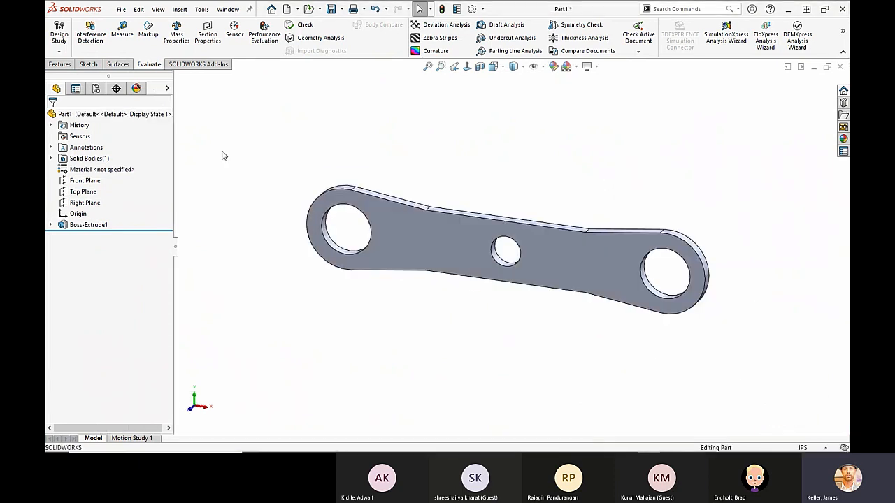
{"action": "left_click", "coordinate": [59, 224]}
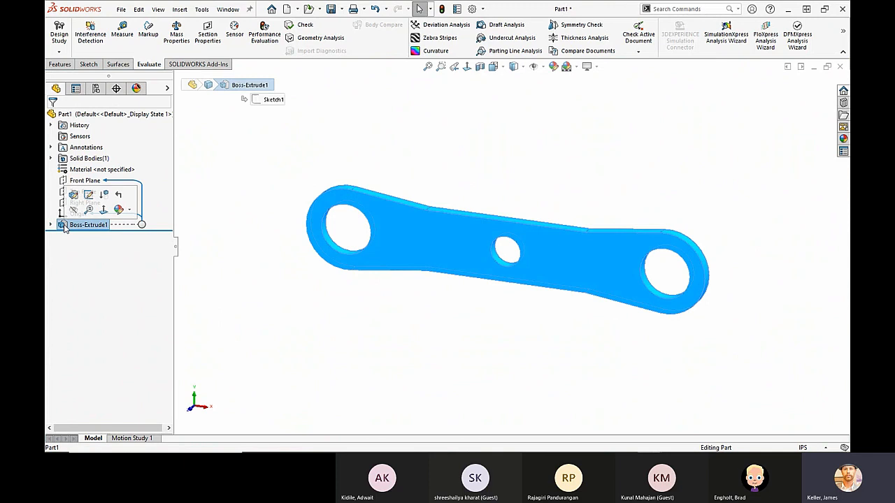
{"action": "left_click", "coordinate": [74, 196]}
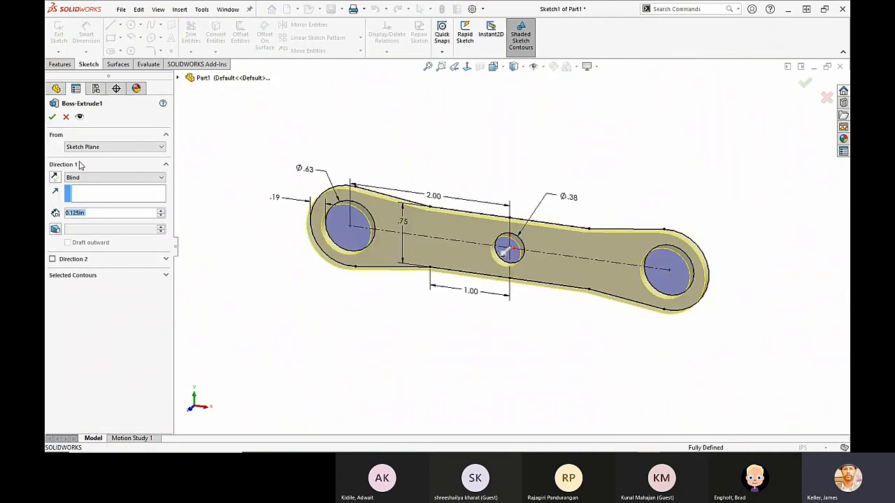
{"action": "left_click", "coordinate": [66, 119]}
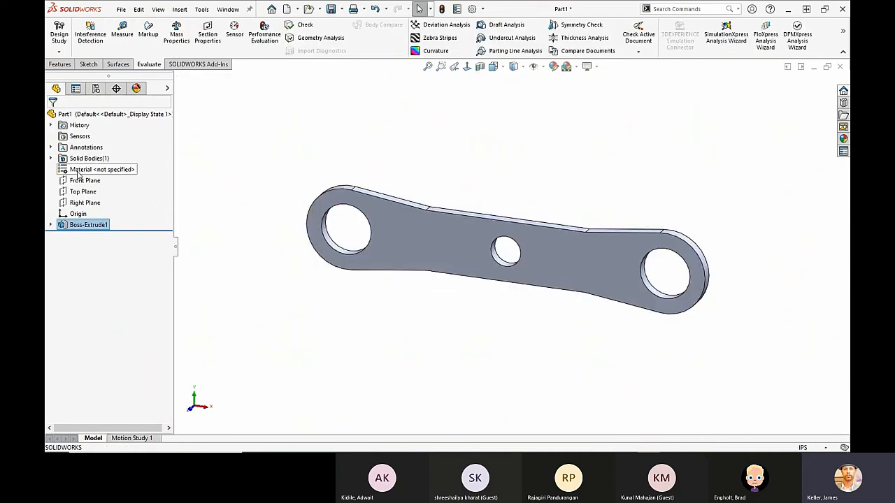
- Set the bracket extrusion's blind depth to 0.1566 in
{"action": "left_click", "coordinate": [105, 224]}
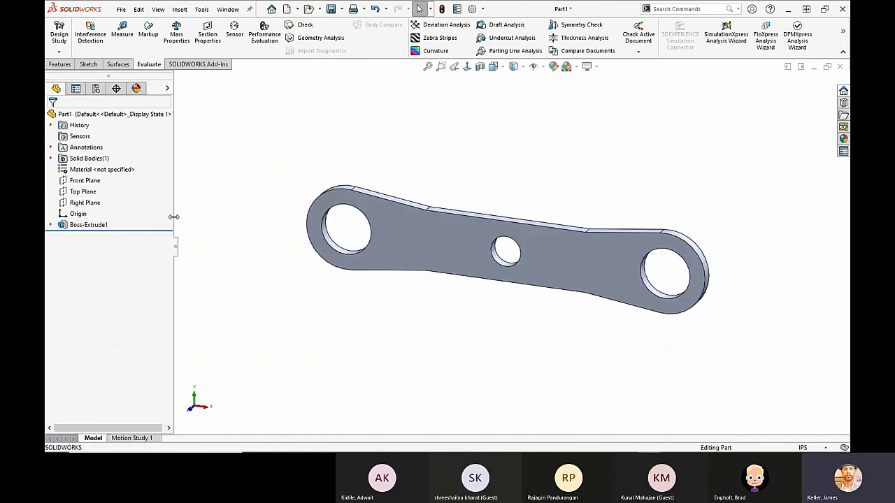
{"action": "left_click", "coordinate": [66, 225]}
{"action": "left_click", "coordinate": [71, 199]}
{"action": "left_click", "coordinate": [96, 213]}
{"action": "double_click", "coordinate": [86, 213]}
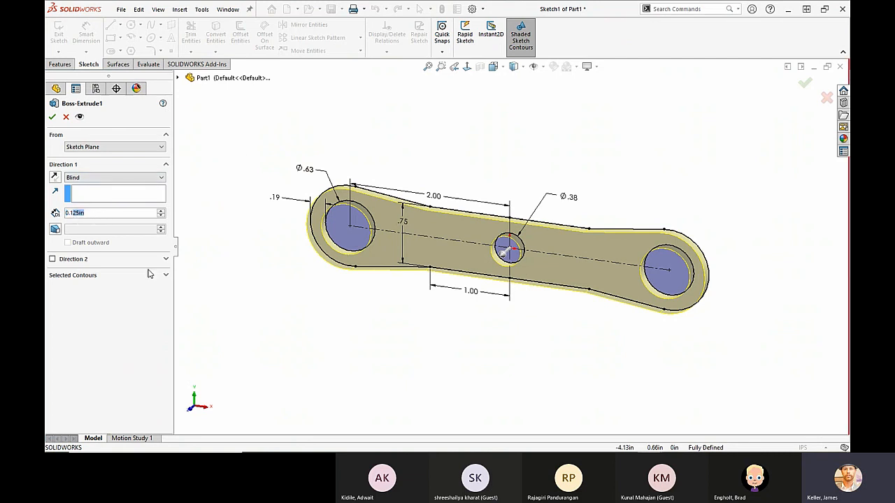
{"action": "type", "text": "1566"}
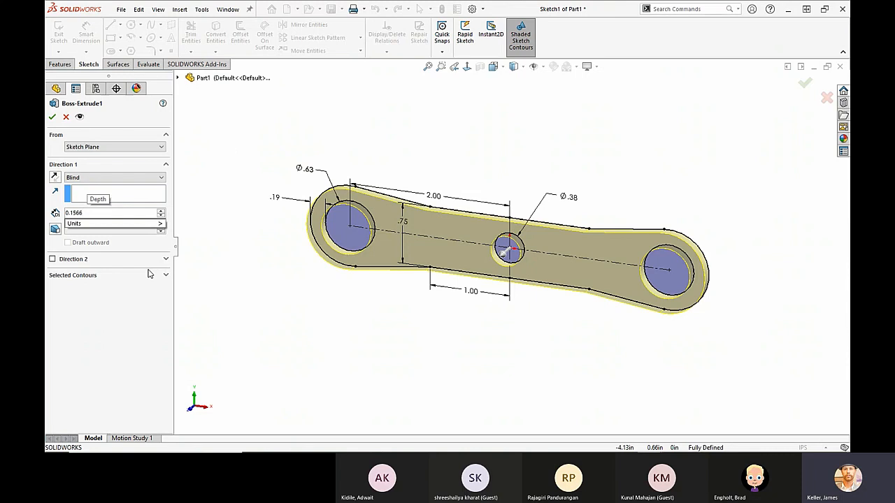
{"action": "left_click", "coordinate": [56, 117]}
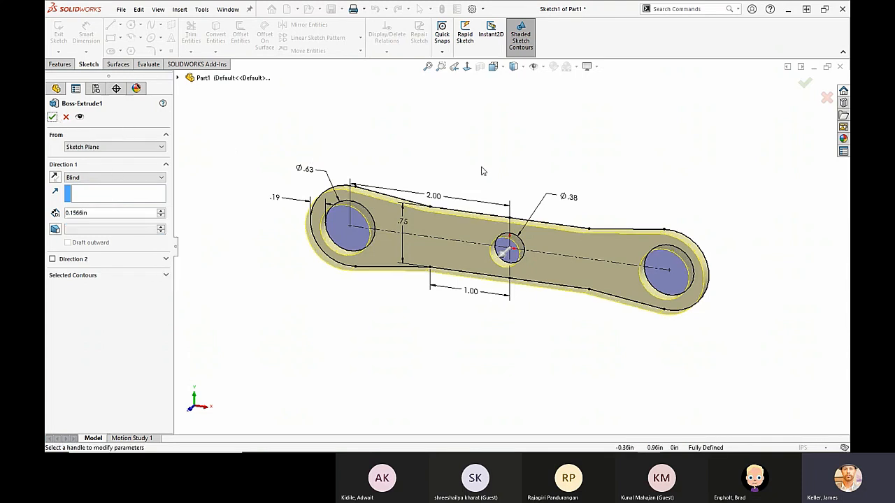
{"action": "left_click", "coordinate": [51, 117]}
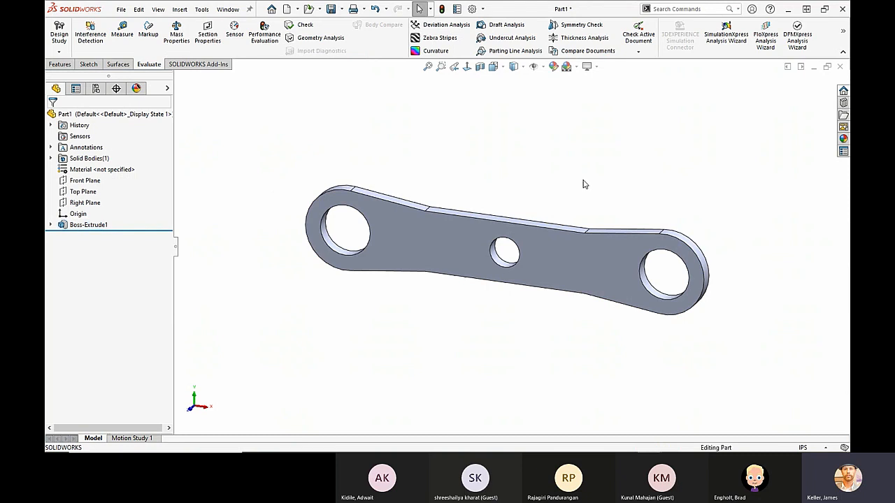
{"action": "middle_click_drag", "start_coordinate": [480, 355], "coordinate": [475, 337]}
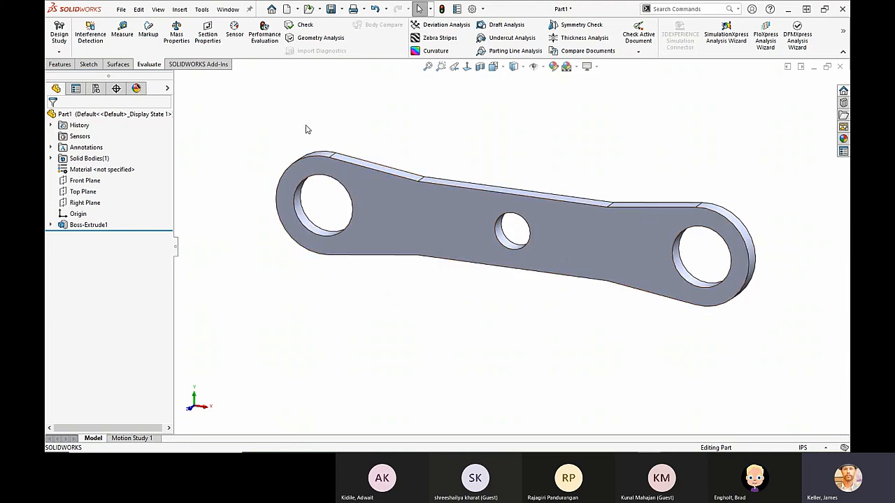
{"action": "scroll", "coordinate": [714, 188], "scroll_direction": "down", "scroll_amount": 1}
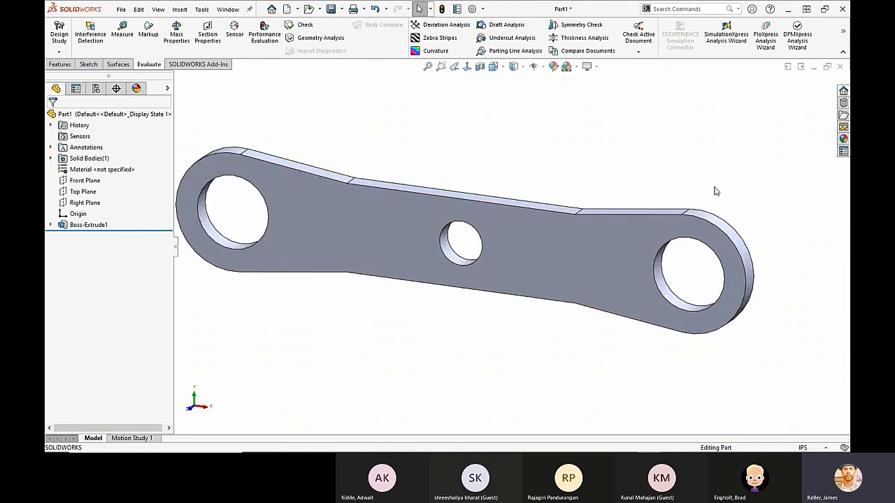
{"action": "scroll", "coordinate": [682, 237], "scroll_direction": "up", "scroll_amount": 1}
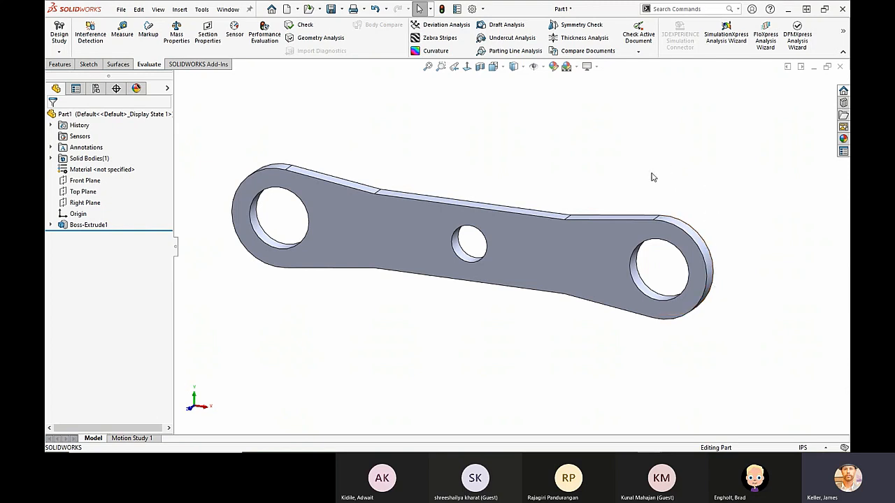
- Raise the document's image quality towards high for both the shaded and draft resolution and the wireframe resolution
{"action": "left_click", "coordinate": [472, 9]}
{"action": "left_click_drag", "start_coordinate": [792, 77], "coordinate": [353, 40]}
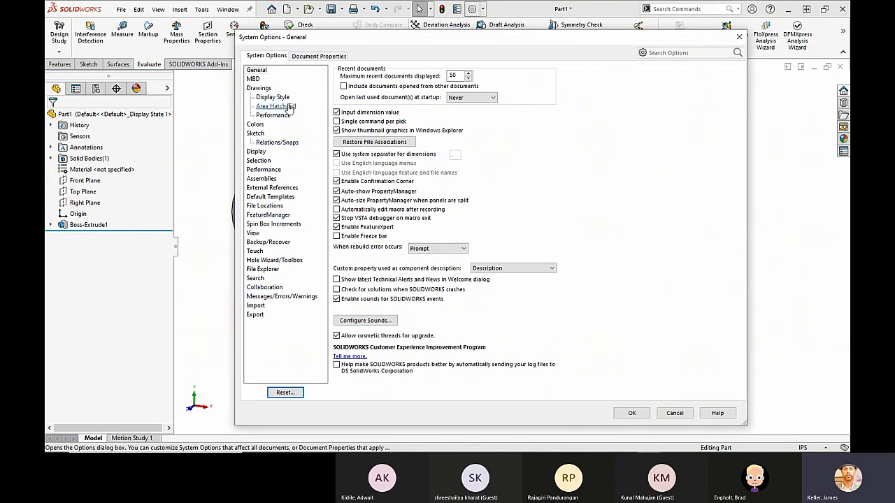
{"action": "left_click", "coordinate": [308, 59]}
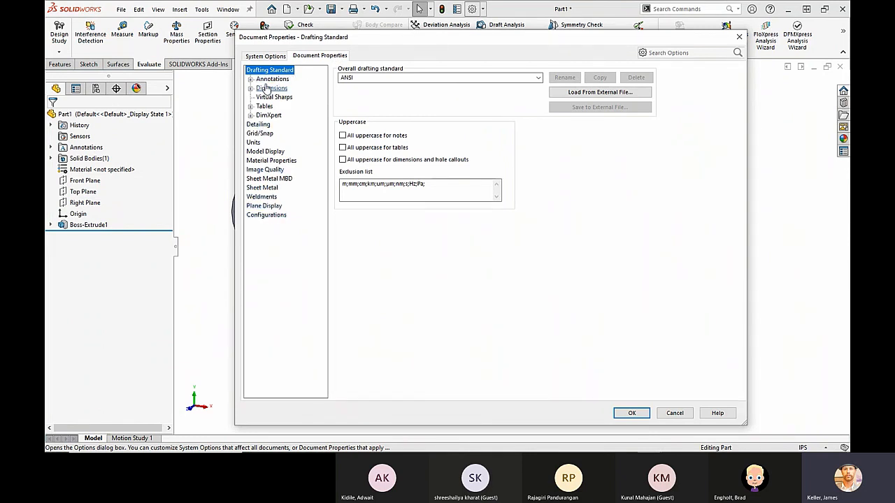
{"action": "left_click", "coordinate": [274, 57]}
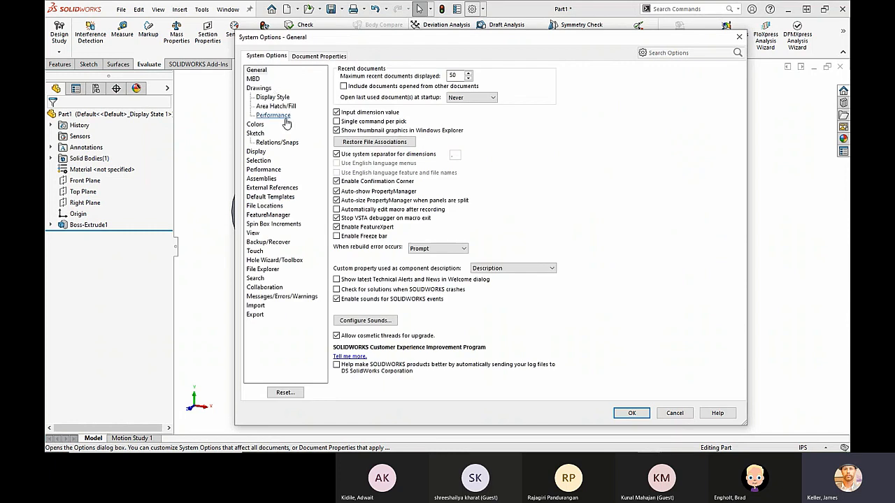
{"action": "left_click", "coordinate": [316, 59]}
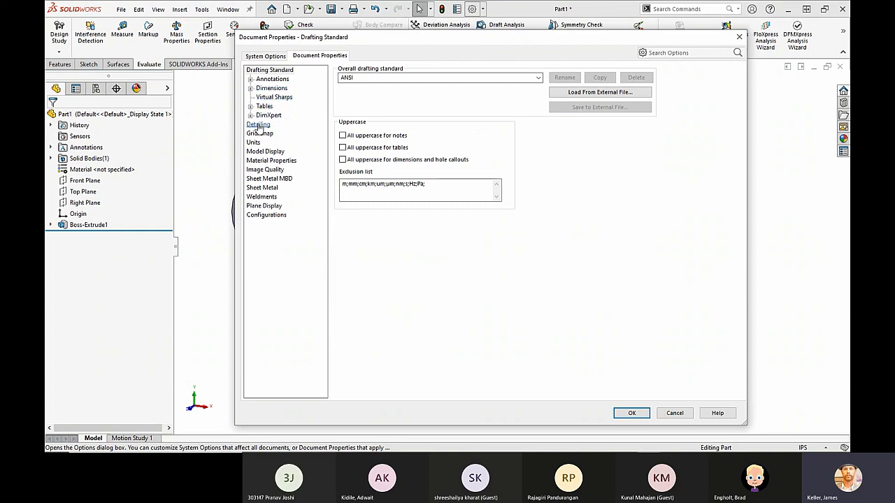
{"action": "left_click", "coordinate": [267, 170]}
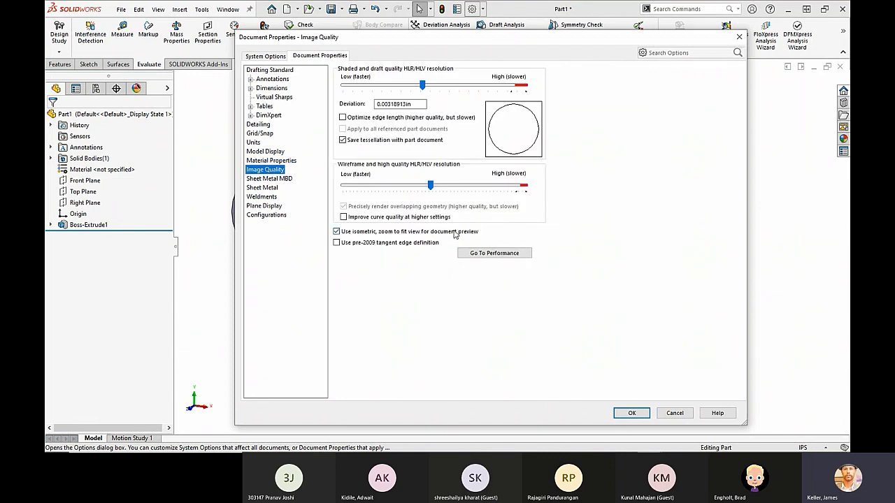
{"action": "left_click", "coordinate": [430, 86]}
{"action": "mouse_move", "coordinate": [430, 87]}
{"action": "left_mouse_down"}
{"action": "mouse_move", "coordinate": [492, 88]}
{"action": "mouse_move", "coordinate": [502, 101]}
{"action": "left_mouse_up"}
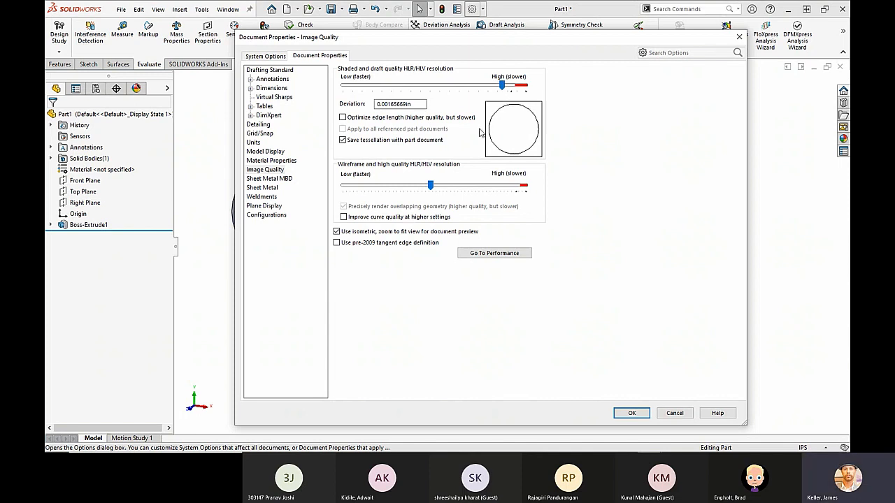
{"action": "left_click_drag", "start_coordinate": [430, 186], "coordinate": [509, 189]}
{"action": "mouse_move", "coordinate": [503, 86]}
{"action": "left_mouse_down"}
{"action": "mouse_move", "coordinate": [334, 93]}
{"action": "mouse_move", "coordinate": [493, 86]}
{"action": "mouse_move", "coordinate": [508, 97]}
{"action": "left_mouse_up"}
{"action": "mouse_move", "coordinate": [509, 88]}
{"action": "left_mouse_down"}
{"action": "mouse_move", "coordinate": [383, 83]}
{"action": "mouse_move", "coordinate": [499, 92]}
{"action": "mouse_move", "coordinate": [365, 94]}
{"action": "mouse_move", "coordinate": [507, 95]}
{"action": "left_mouse_up"}
{"action": "left_click", "coordinate": [632, 413]}
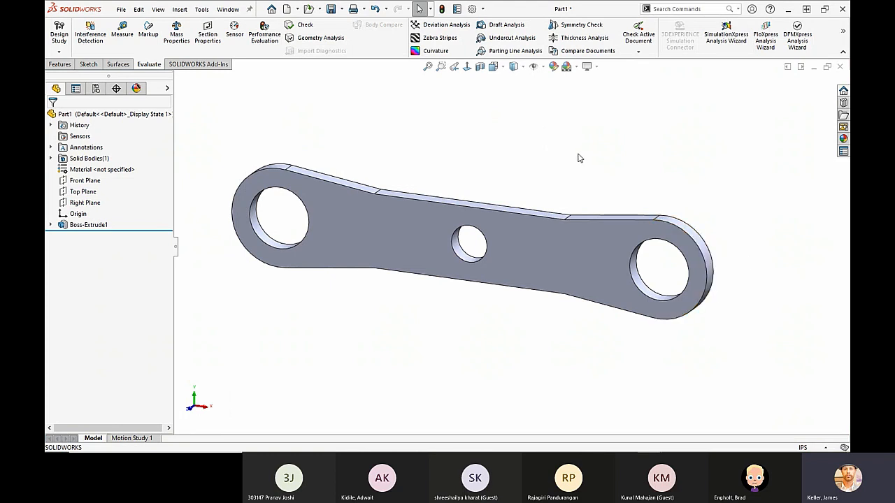
- Expand Boss-Extrude1 in the feature tree and examine the sketch it is built from
{"action": "left_click", "coordinate": [51, 224]}
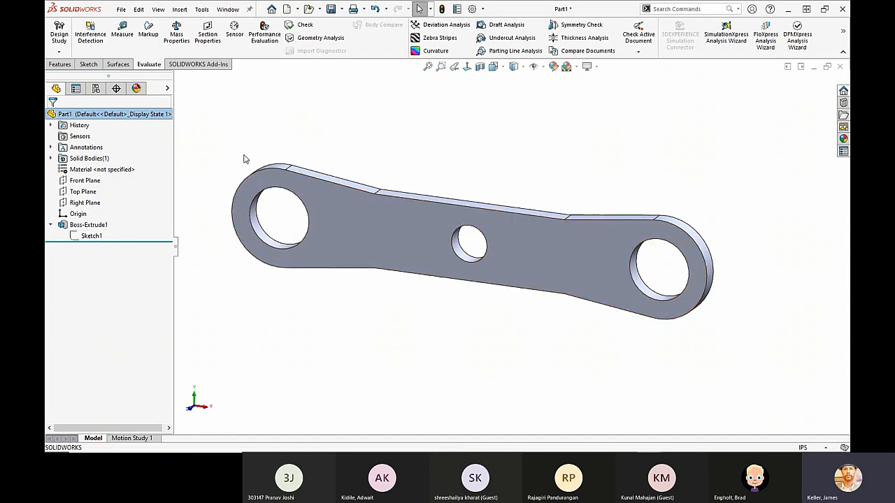
{"action": "left_click", "coordinate": [50, 225]}
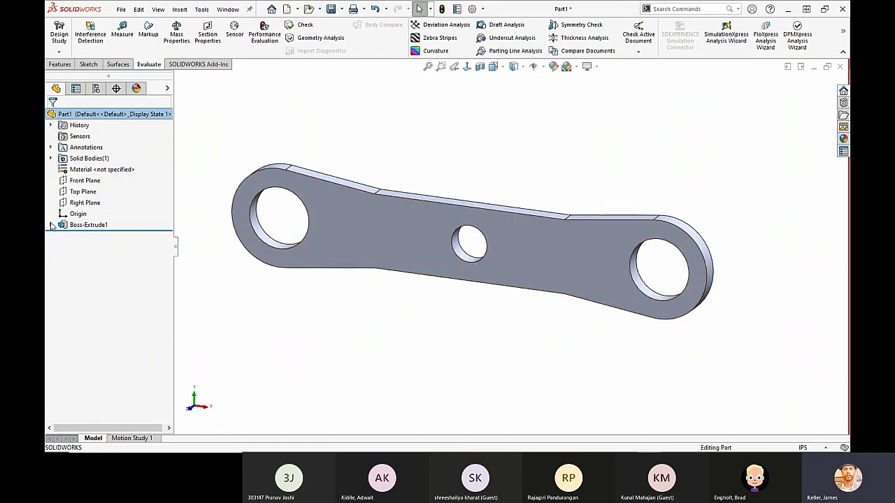
{"action": "left_click", "coordinate": [51, 224]}
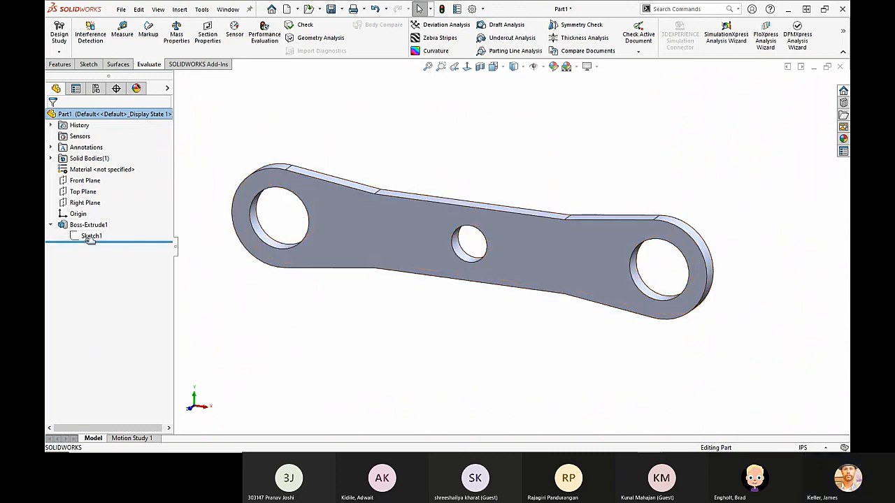
{"action": "mouse_move", "coordinate": [88, 242]}
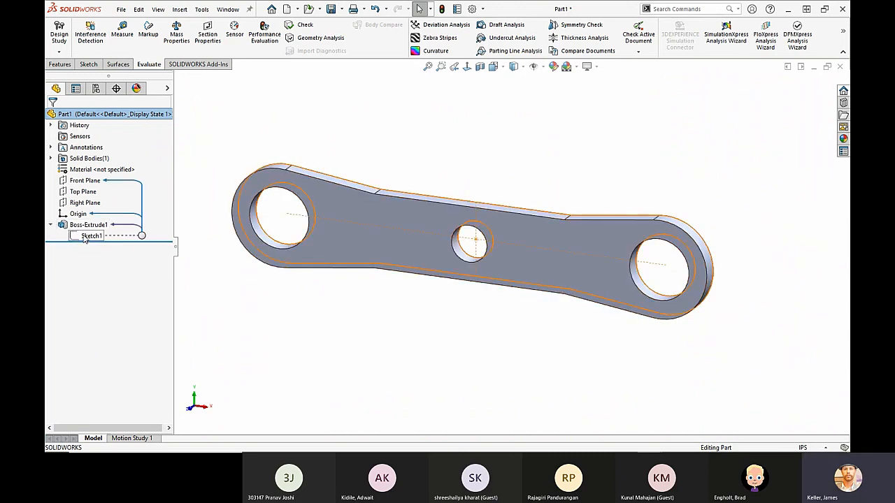
{"action": "left_click", "coordinate": [51, 224]}
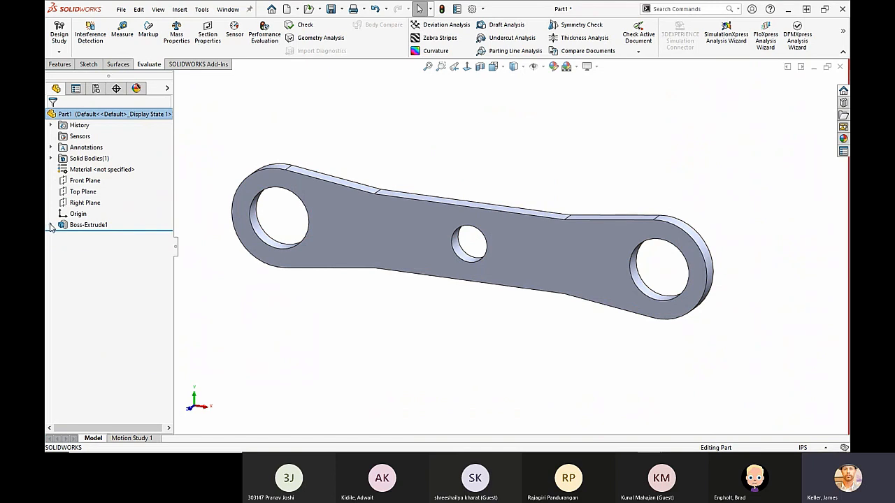
{"action": "left_click", "coordinate": [51, 225]}
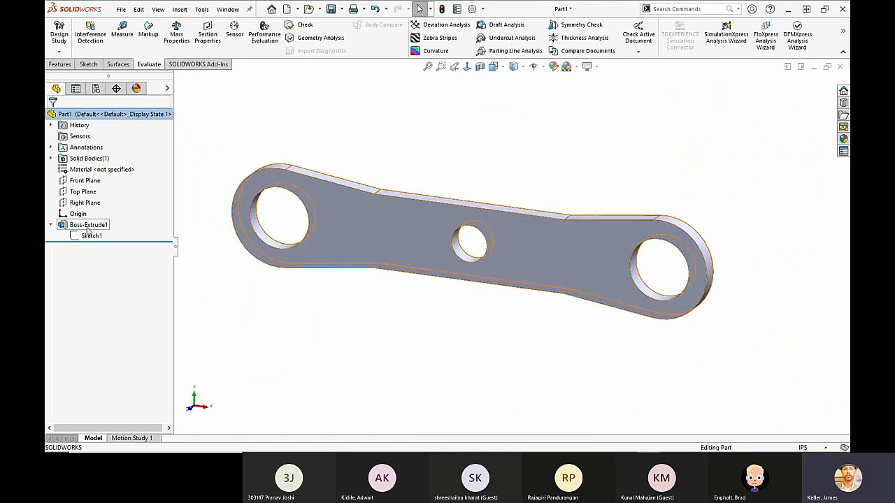
{"action": "mouse_move", "coordinate": [92, 240]}
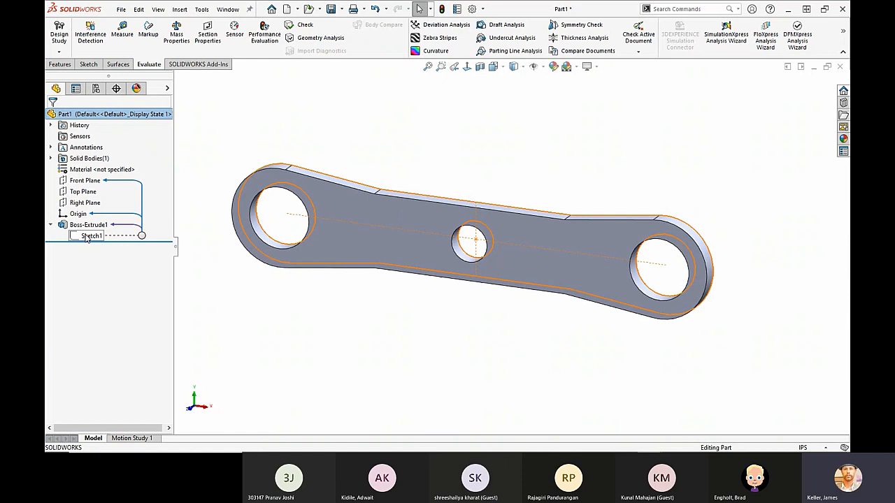
- Show Sketch1 together with the extruded bracket body and inspect it from different angles
{"action": "left_click", "coordinate": [80, 238]}
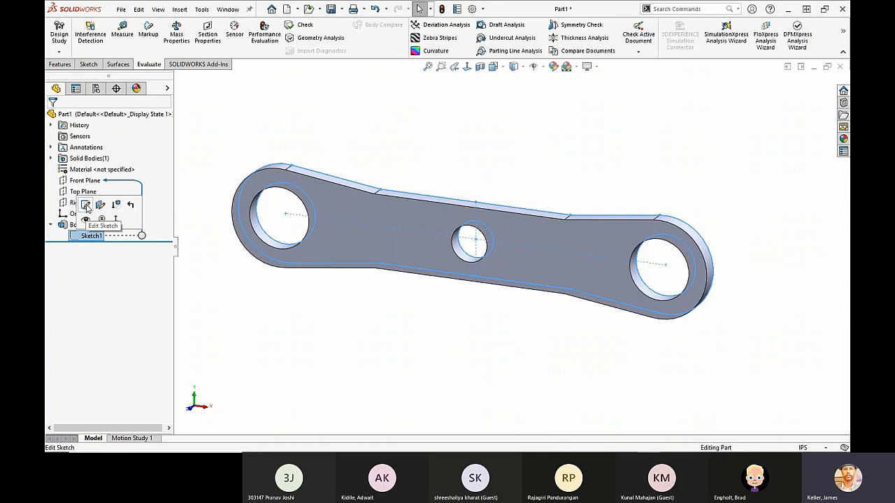
{"action": "left_click", "coordinate": [79, 236]}
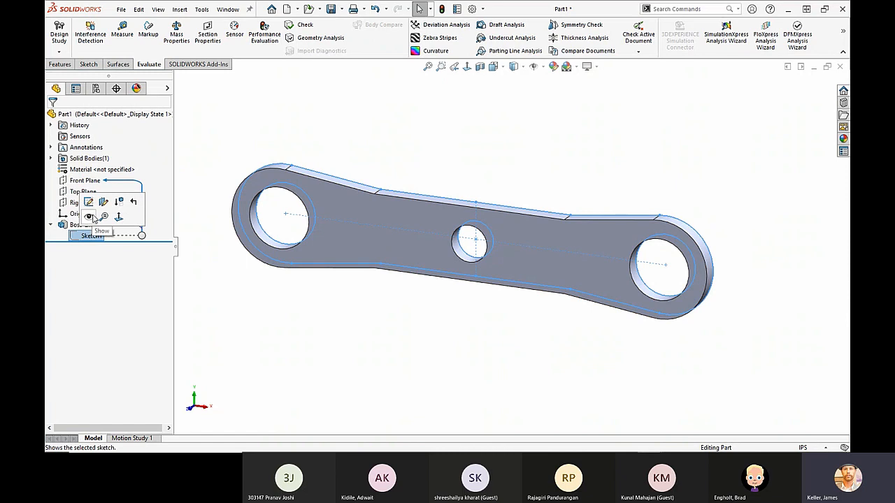
{"action": "left_click", "coordinate": [92, 217]}
{"action": "middle_click_drag", "start_coordinate": [564, 383], "coordinate": [429, 385]}
{"action": "middle_click_drag", "start_coordinate": [436, 386], "coordinate": [562, 383]}
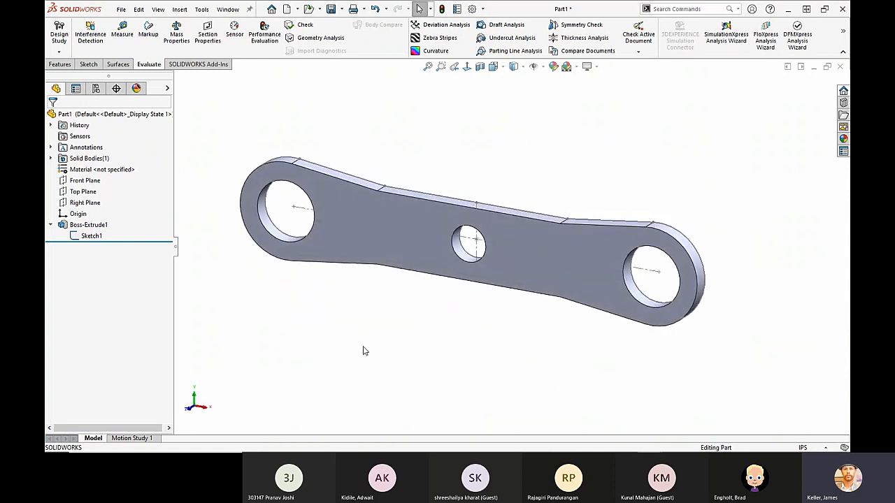
- Open Sketch1 for editing, orient it face-on and move the 2.00 in dimension farther above the profile
{"action": "left_click", "coordinate": [88, 237]}
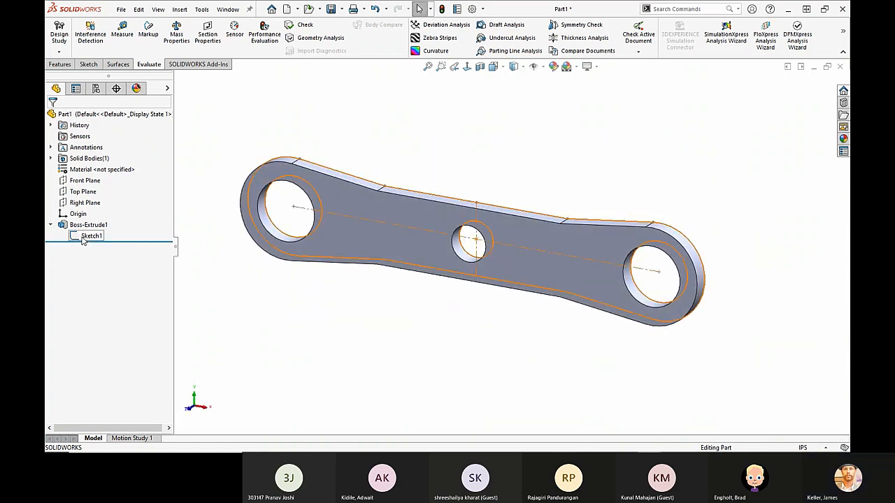
{"action": "left_click", "coordinate": [92, 203]}
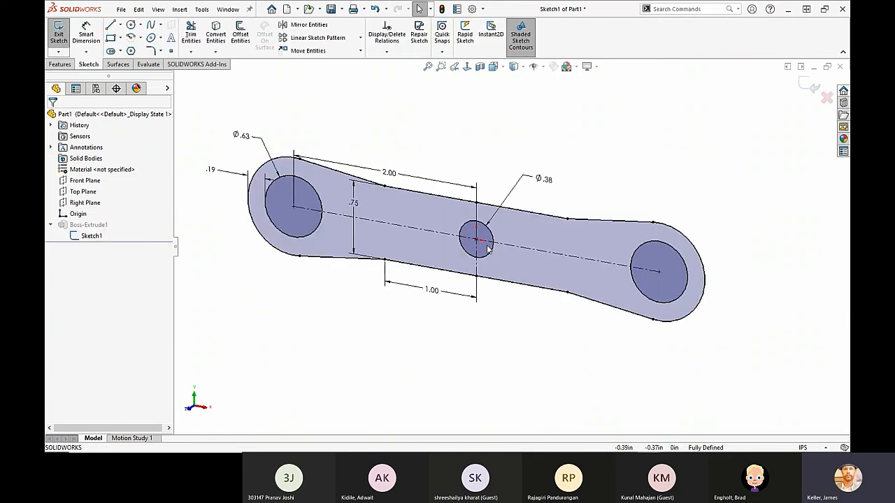
{"action": "left_click", "coordinate": [467, 68]}
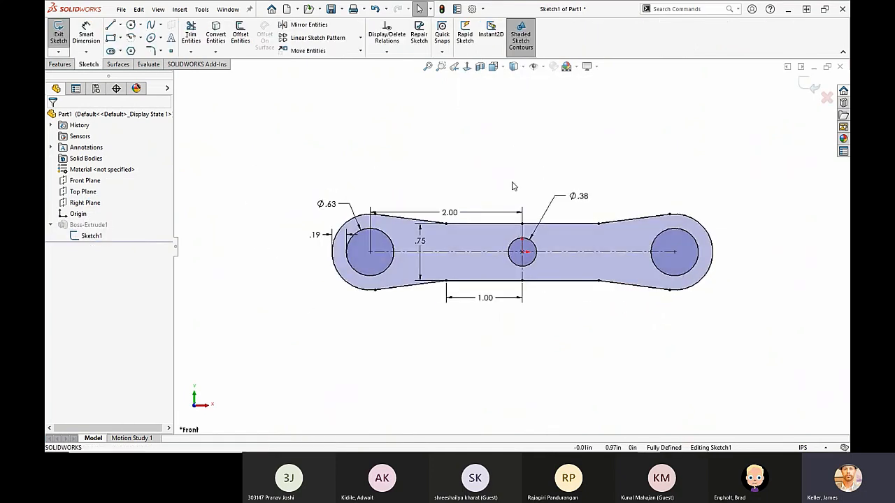
{"action": "left_click_drag", "start_coordinate": [450, 213], "coordinate": [457, 196]}
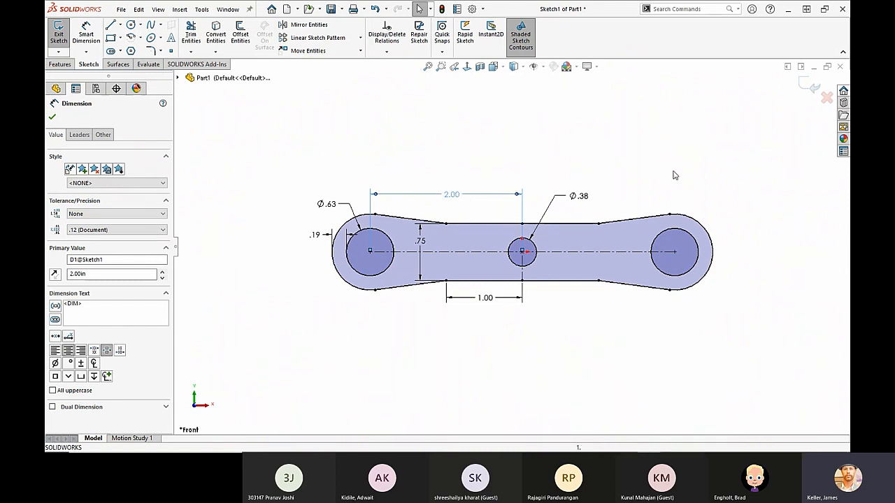
- Dimension the distance from the centre hole to the right-hand hole below the profile and leave the dimension driving
{"action": "right_click_drag", "start_coordinate": [678, 180], "coordinate": [675, 120]}
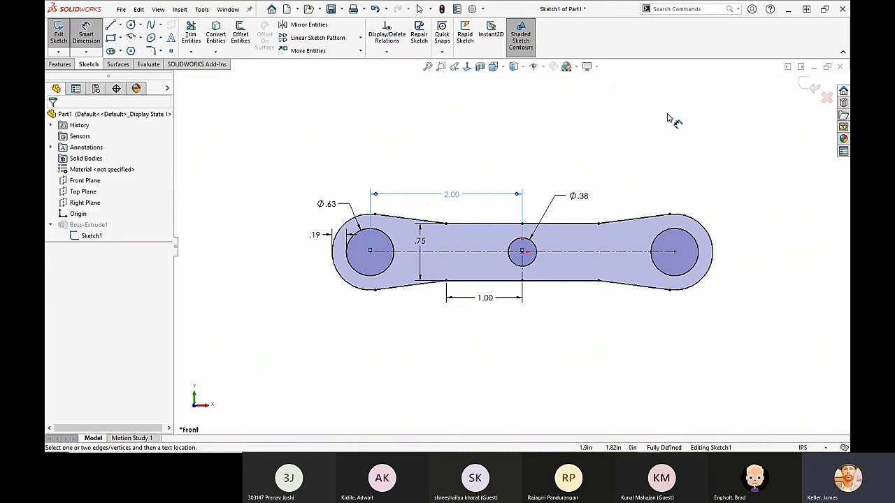
{"action": "left_click", "coordinate": [522, 251]}
{"action": "left_click", "coordinate": [674, 252]}
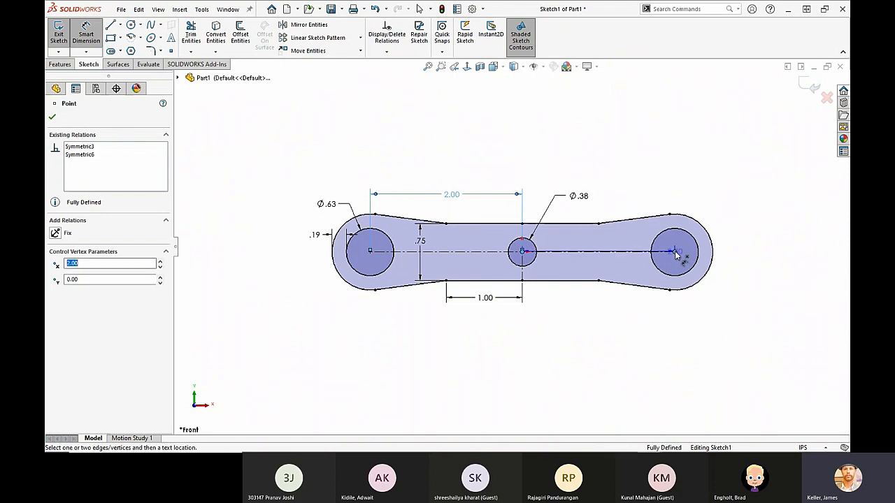
{"action": "left_click", "coordinate": [599, 316]}
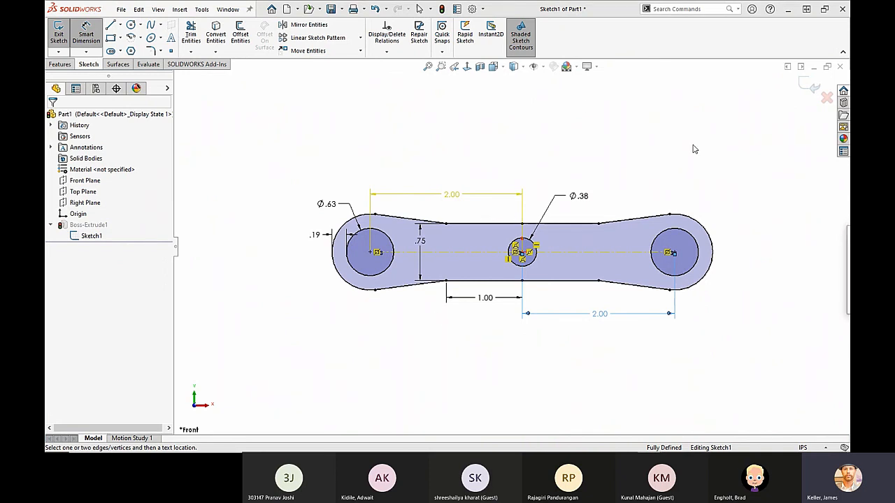
{"action": "left_click_drag", "start_coordinate": [609, 146], "coordinate": [676, 93]}
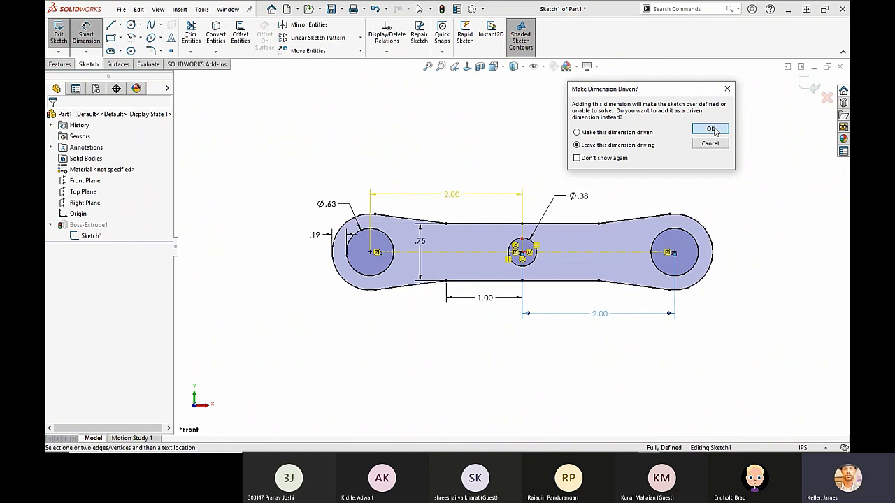
{"action": "left_click", "coordinate": [711, 129]}
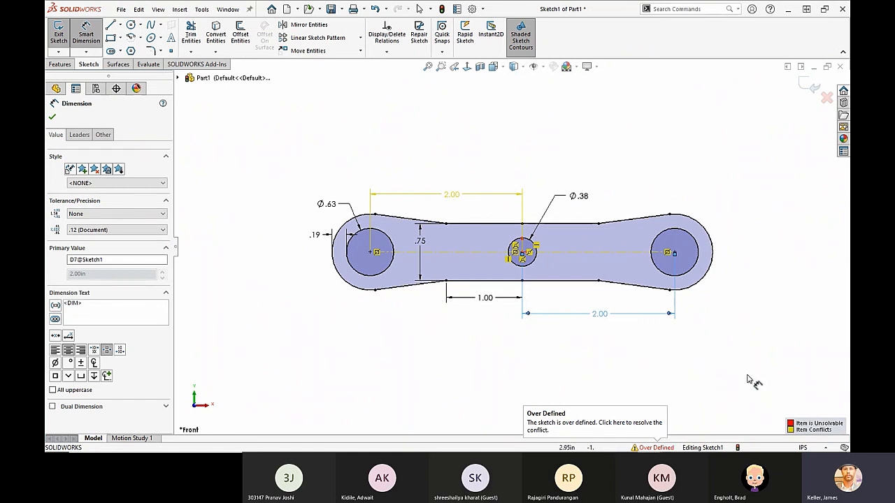
{"action": "left_click", "coordinate": [764, 273]}
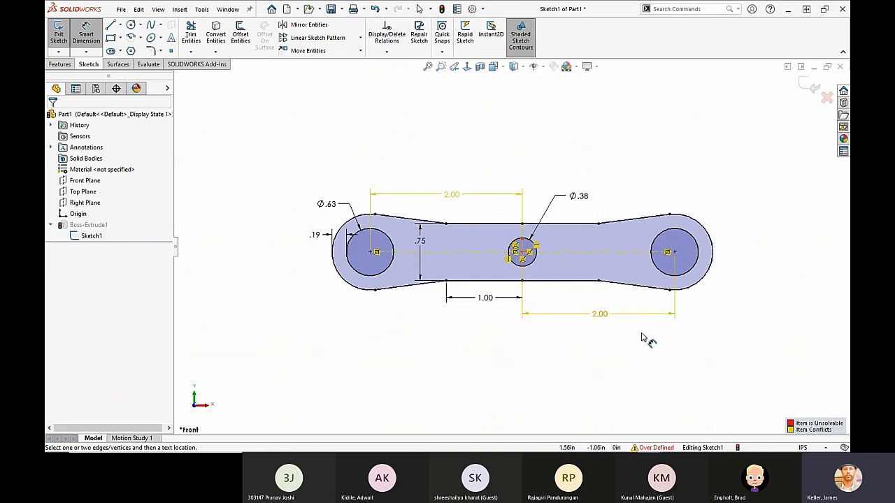
- Diagnose the over-defined sketch with SketchXpert and review each proposed solution, returning to the first one
{"action": "left_click", "coordinate": [657, 447]}
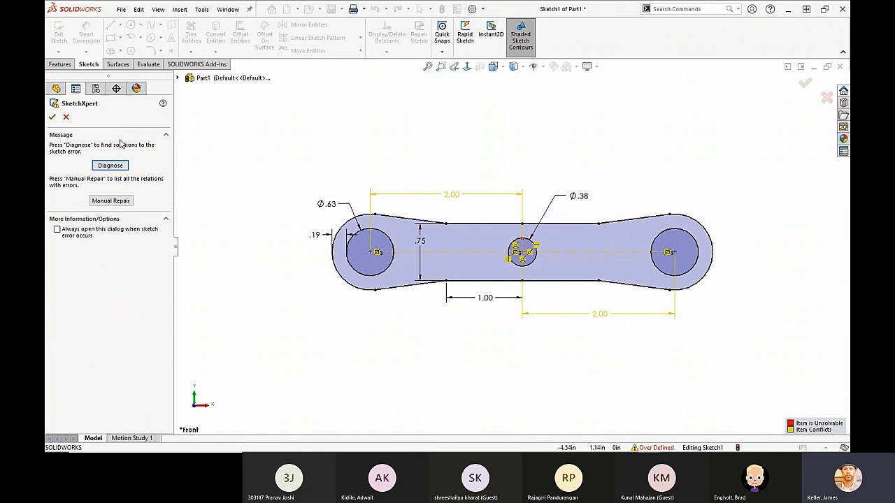
{"action": "left_click", "coordinate": [123, 165]}
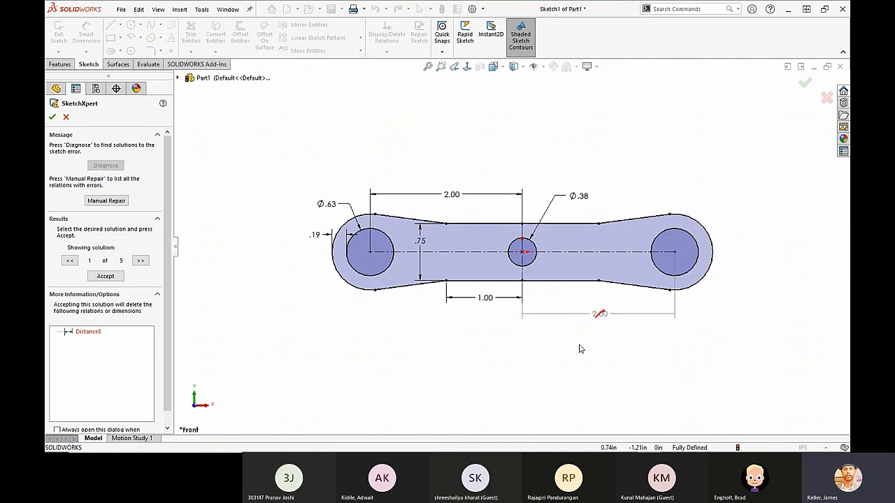
{"action": "left_click", "coordinate": [141, 260]}
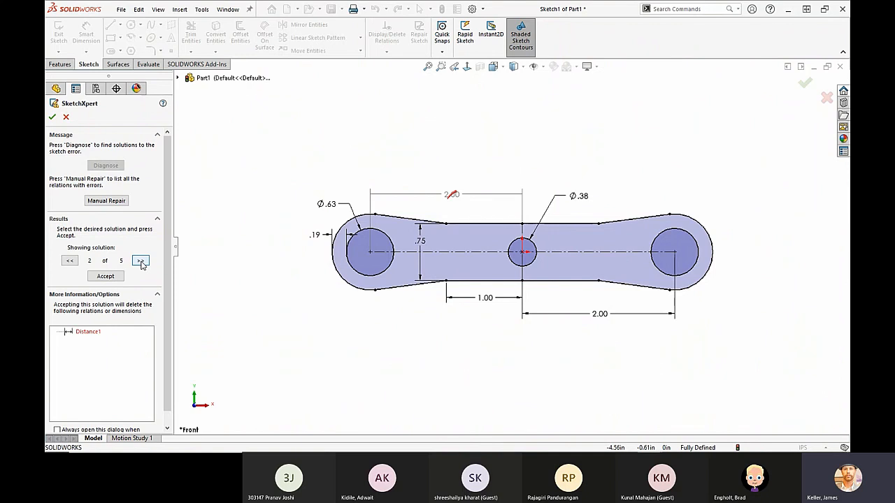
{"action": "left_click", "coordinate": [141, 261]}
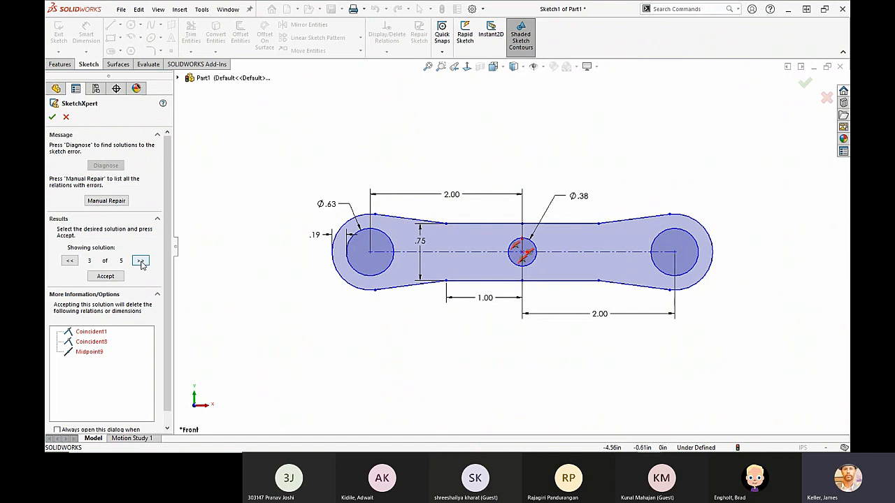
{"action": "left_click", "coordinate": [140, 262]}
{"action": "left_click", "coordinate": [140, 261]}
{"action": "left_click", "coordinate": [141, 261]}
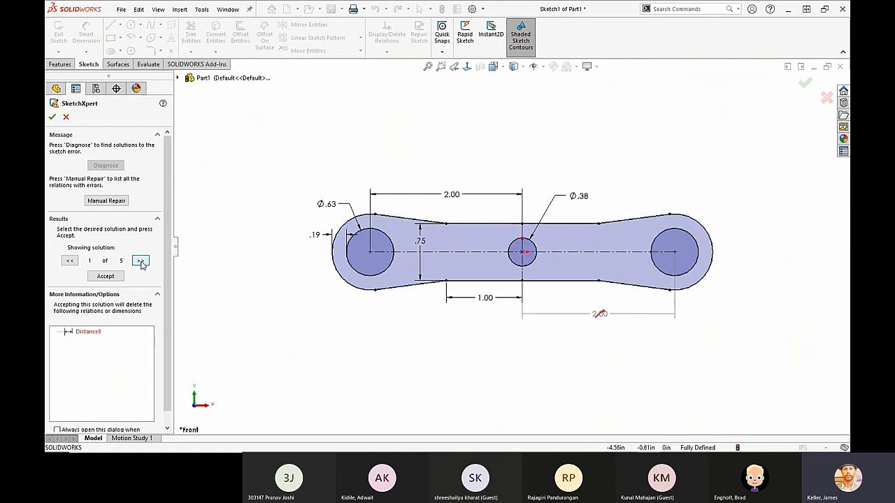
- Accept the solution that deletes the 2.00 in dimension below the profile and exit the sketch
{"action": "left_click", "coordinate": [104, 276]}
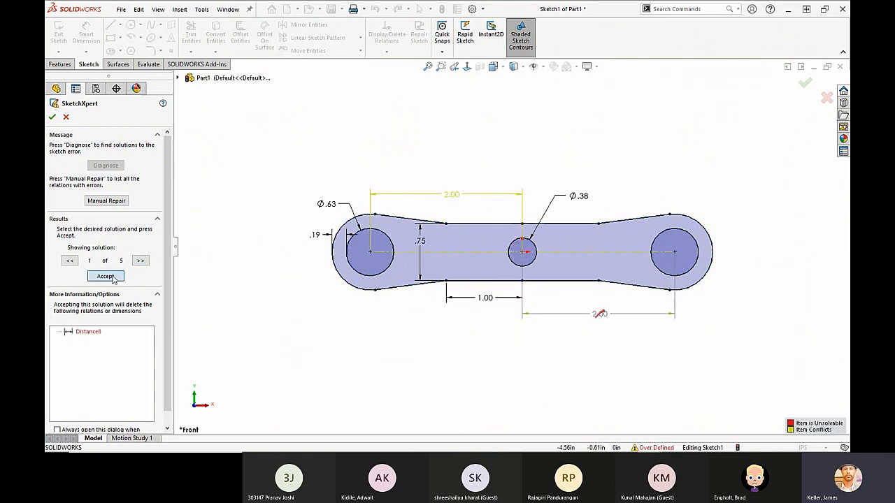
{"action": "left_click", "coordinate": [52, 116]}
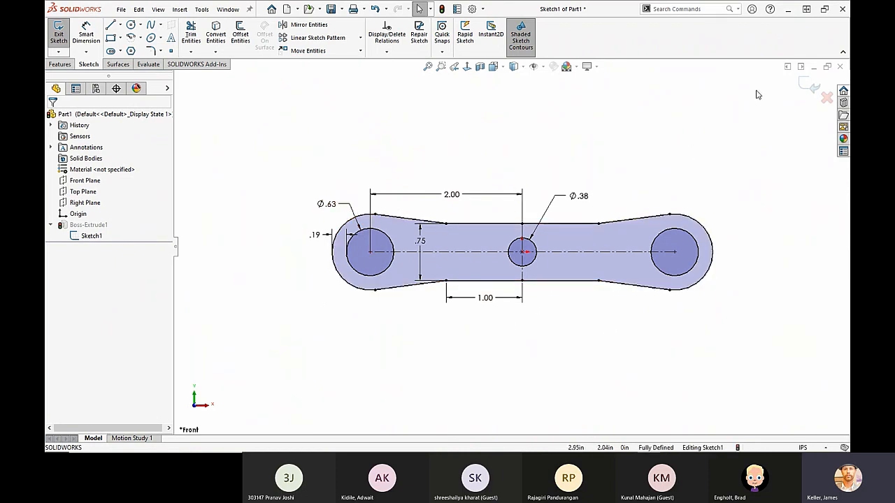
{"action": "left_click", "coordinate": [811, 85]}
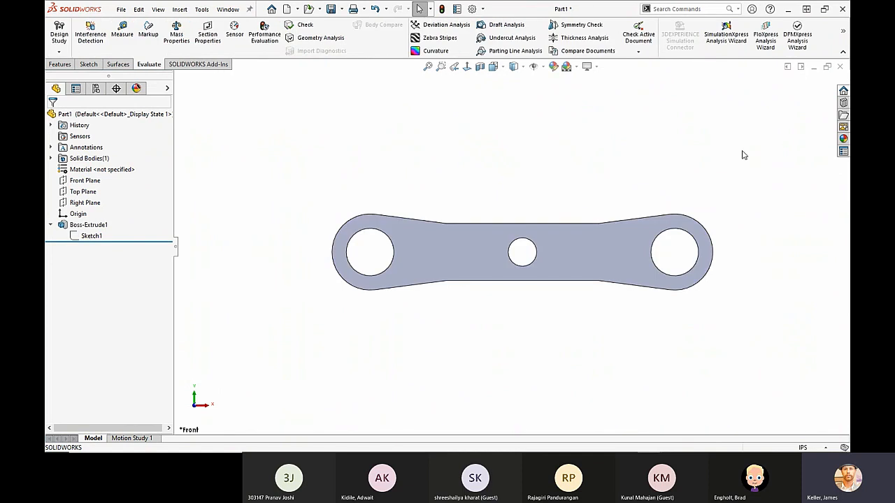
- Reopen Sketch1, dimension the full length of the horizontal centreline below the profile, leave the dimension driving and exit the sketch
{"action": "middle_click_drag", "start_coordinate": [658, 184], "coordinate": [631, 237]}
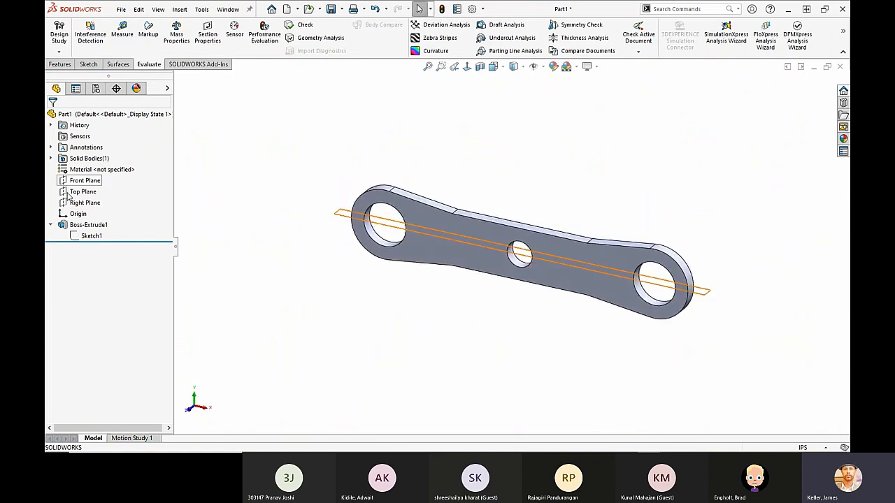
{"action": "left_click", "coordinate": [88, 237]}
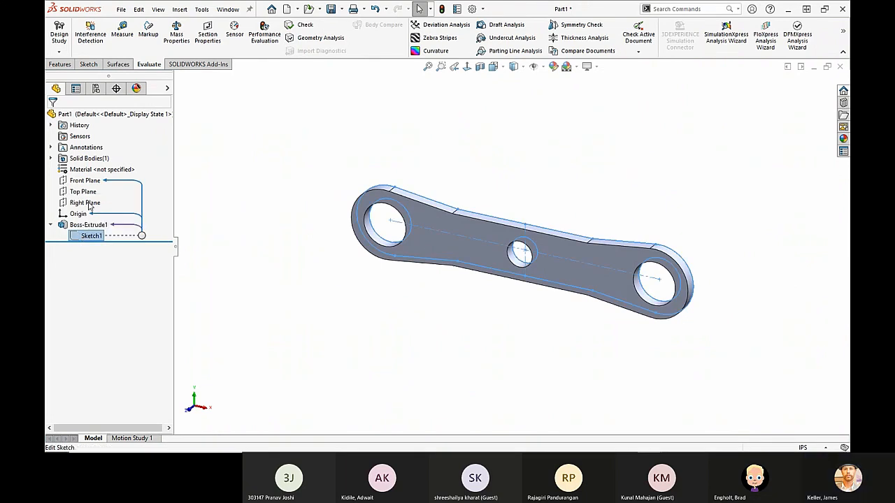
{"action": "left_click", "coordinate": [105, 213]}
{"action": "right_click_drag", "start_coordinate": [520, 358], "coordinate": [530, 318]}
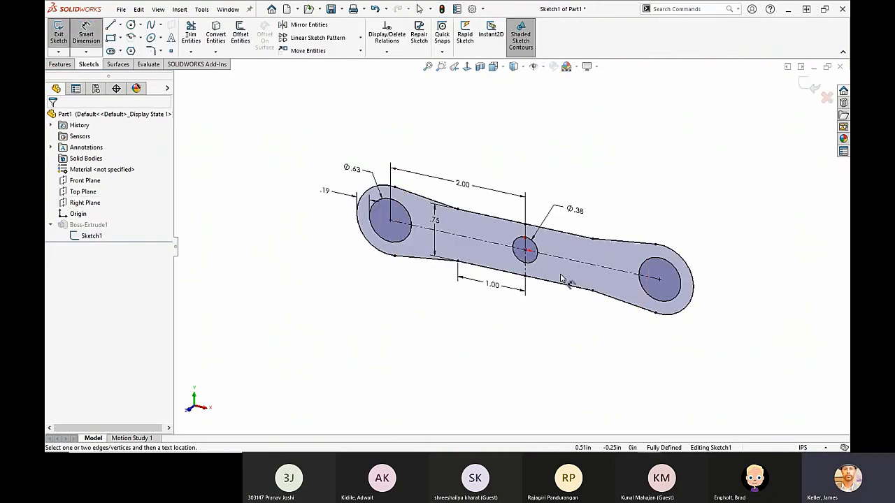
{"action": "left_click", "coordinate": [561, 263]}
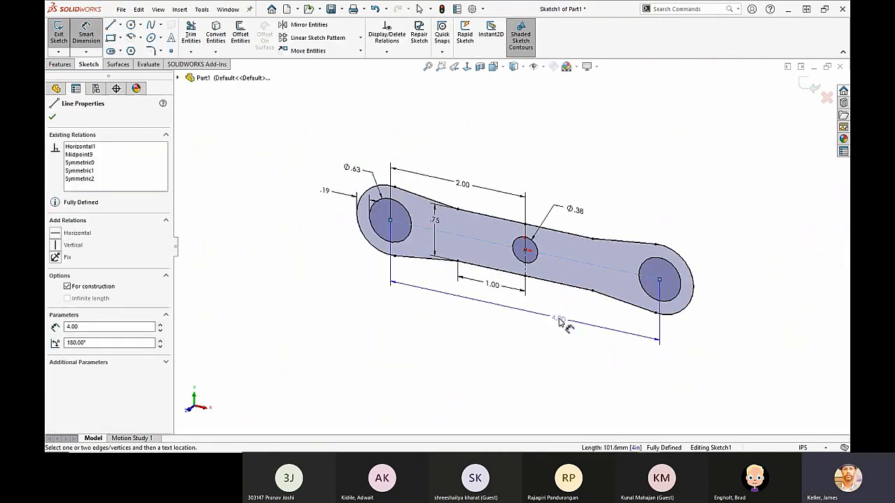
{"action": "left_click", "coordinate": [559, 320]}
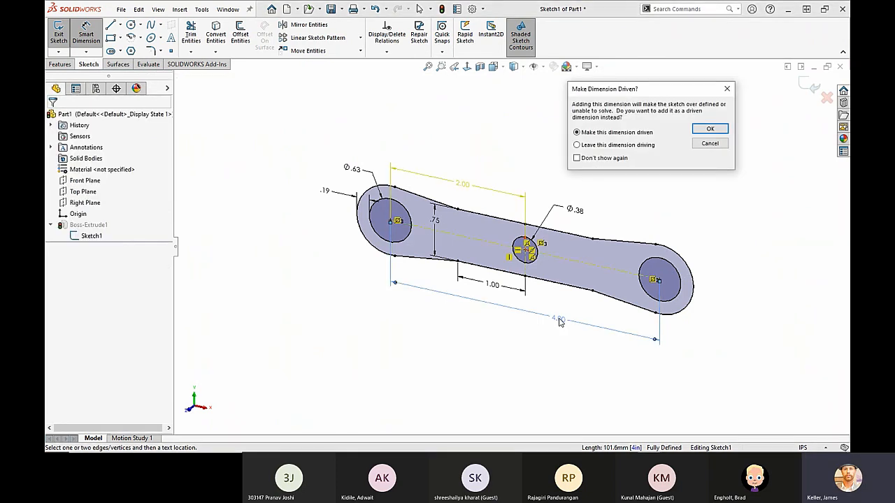
{"action": "left_click", "coordinate": [616, 144]}
{"action": "left_click", "coordinate": [709, 129]}
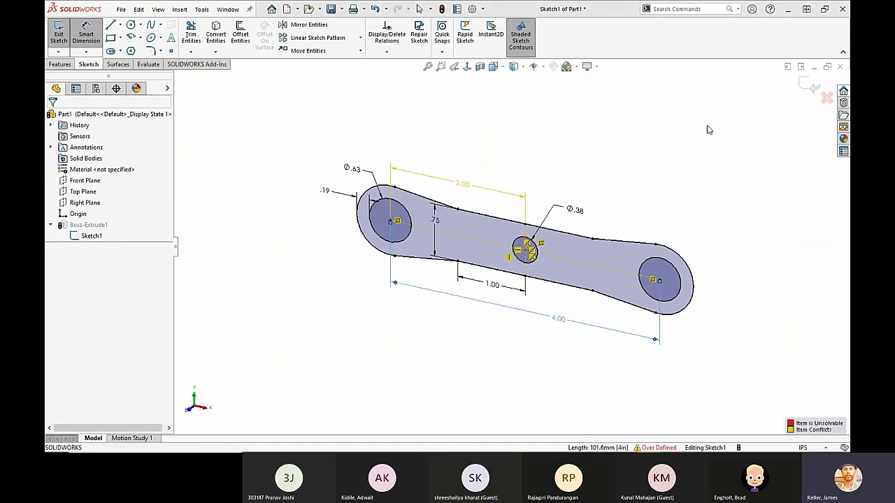
{"action": "left_click", "coordinate": [811, 90]}
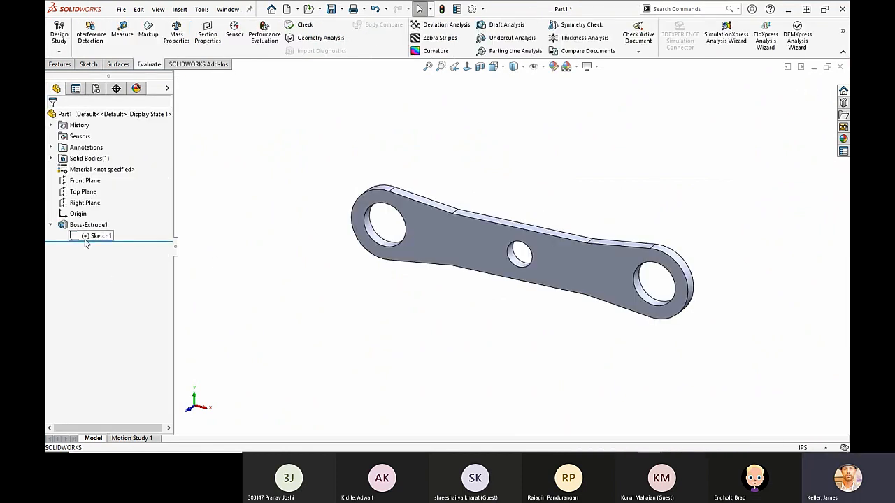
- Reopen the over-defined Sketch1, delete the dimension spanning the full centreline length and exit the sketch
{"action": "mouse_move", "coordinate": [87, 241]}
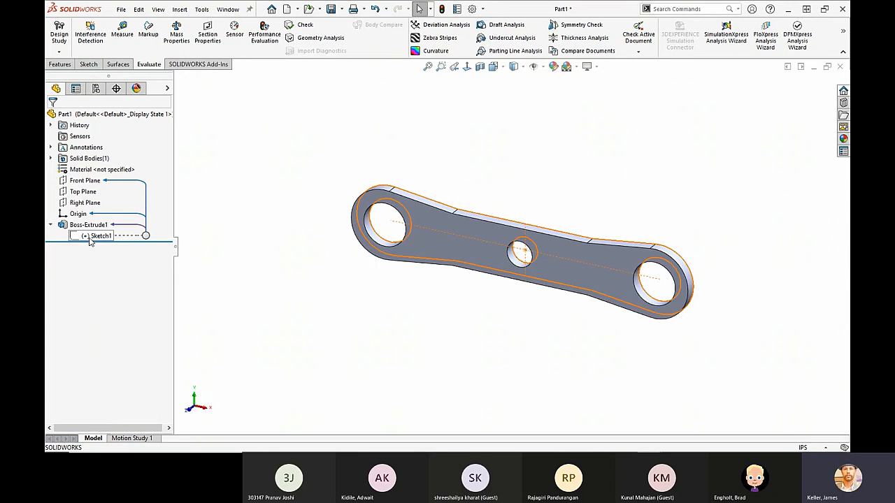
{"action": "left_click", "coordinate": [87, 239]}
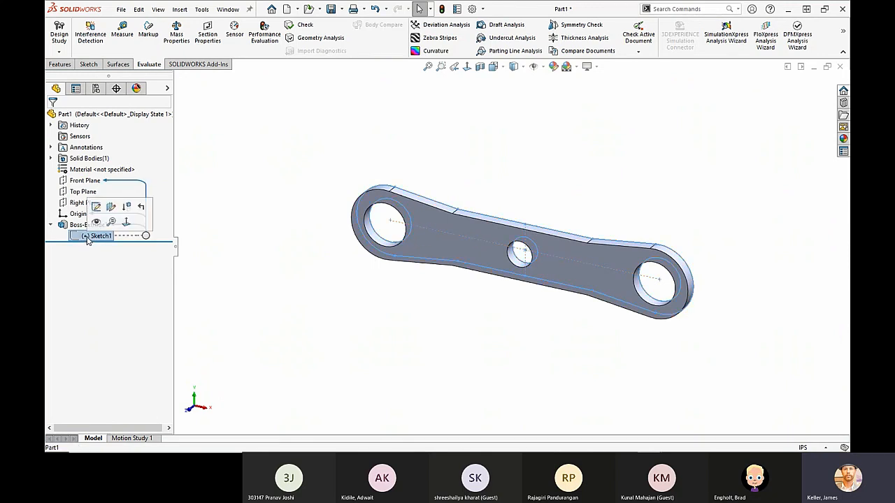
{"action": "left_click", "coordinate": [285, 272]}
{"action": "left_click", "coordinate": [95, 238]}
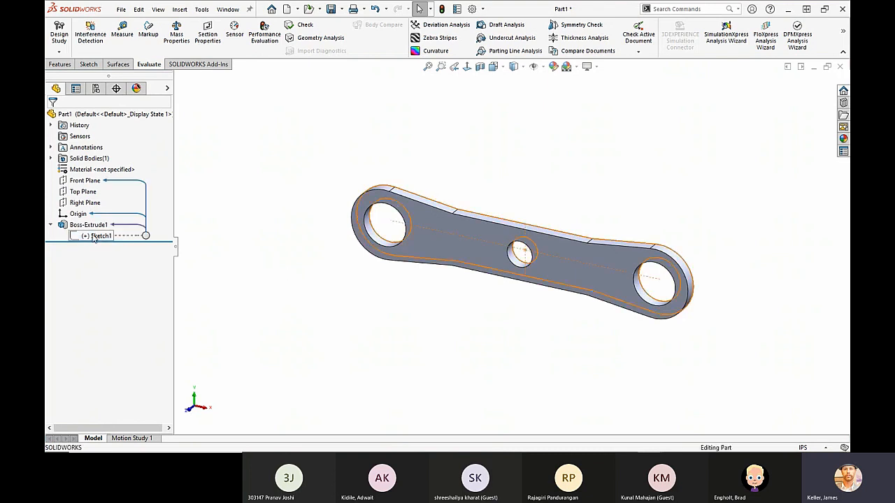
{"action": "left_click", "coordinate": [102, 204]}
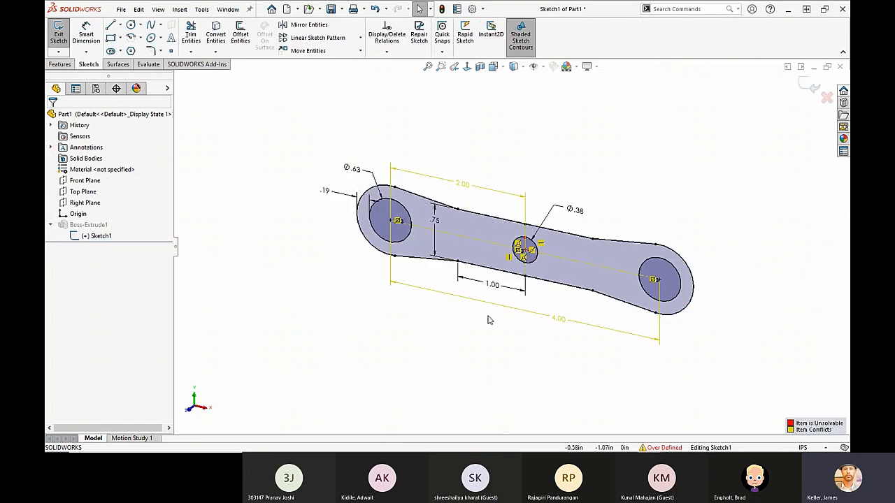
{"action": "left_click", "coordinate": [559, 322]}
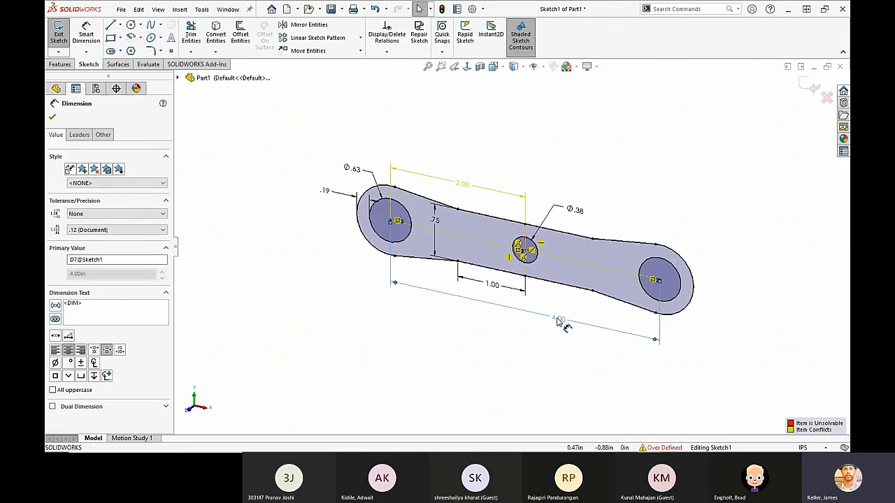
{"action": "key", "text": "Delete"}
{"action": "left_click", "coordinate": [811, 86]}
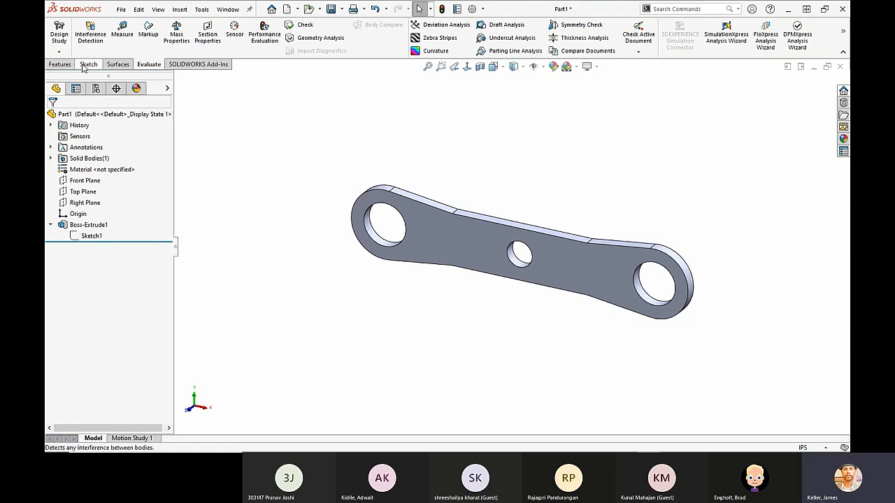
- Create a new part document
{"action": "left_click", "coordinate": [123, 9]}
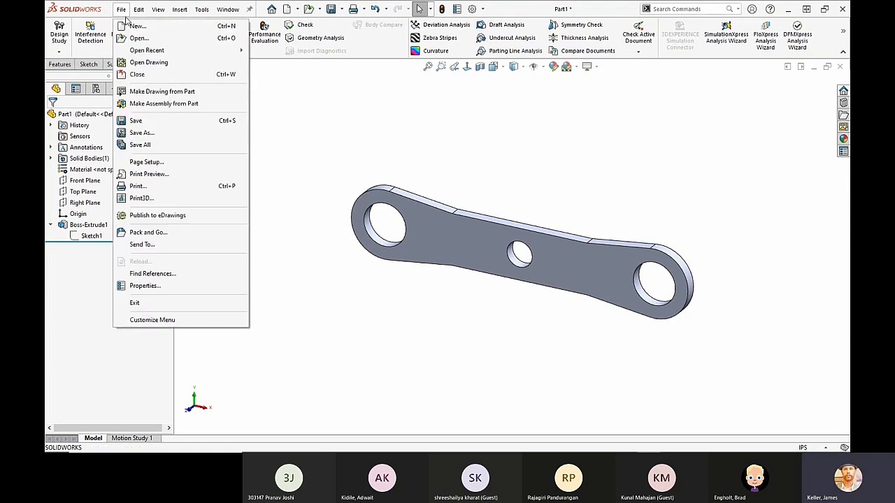
{"action": "left_click", "coordinate": [132, 26]}
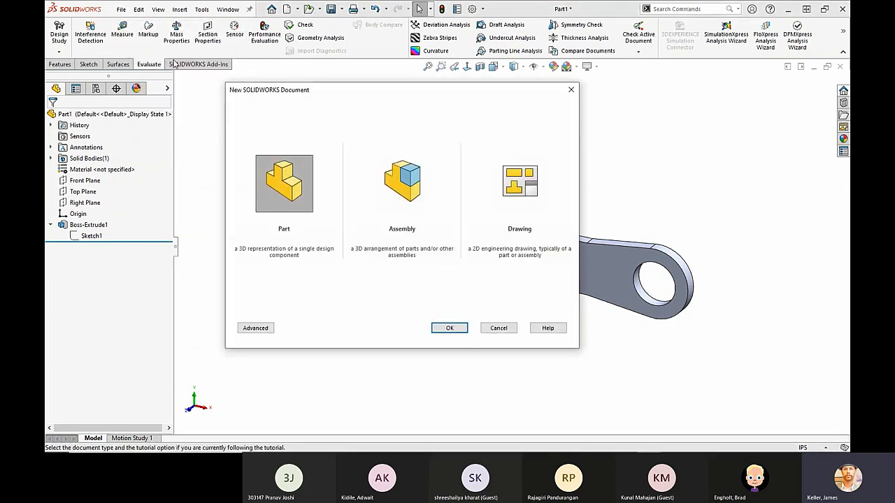
{"action": "double_click", "coordinate": [289, 184]}
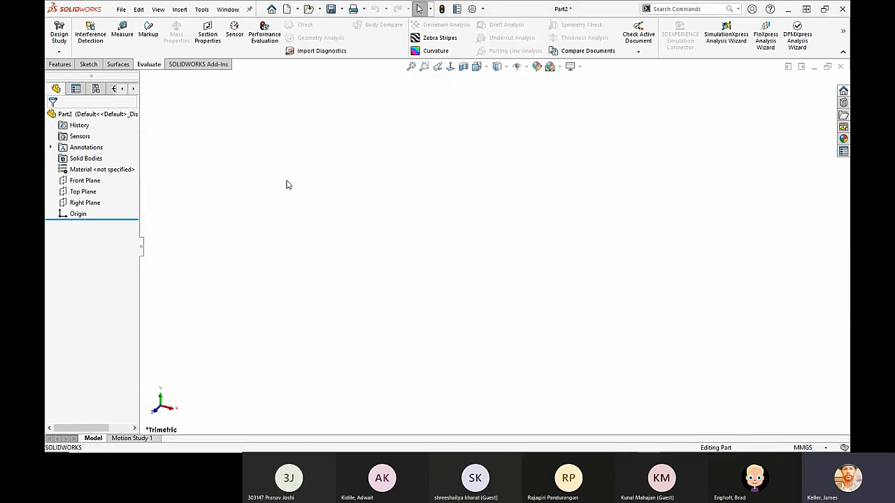
- Start a sketch on the Front Plane, select its origin for inspection and discard the empty sketch
{"action": "left_click", "coordinate": [82, 180]}
{"action": "left_click", "coordinate": [88, 164]}
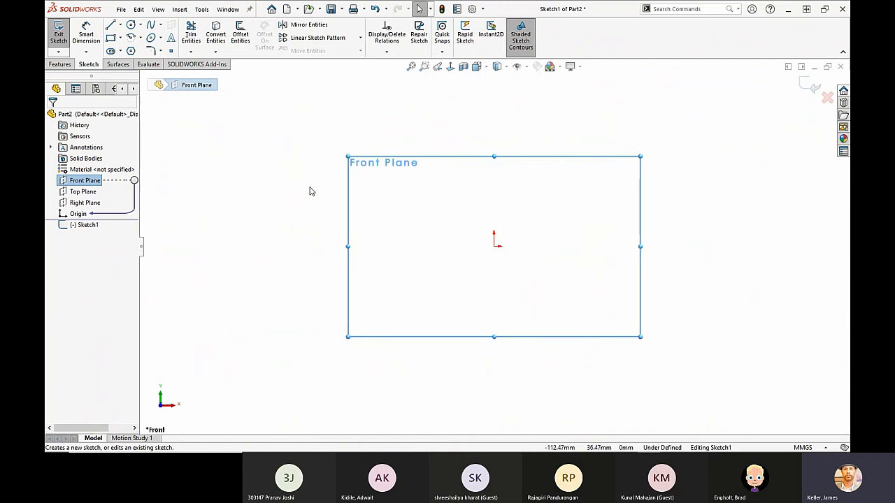
{"action": "key", "text": "Escape"}
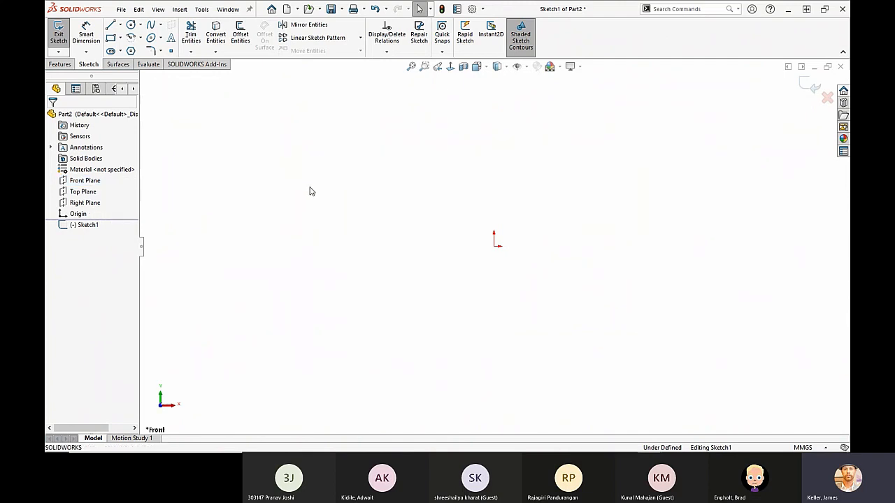
{"action": "left_click", "coordinate": [495, 245]}
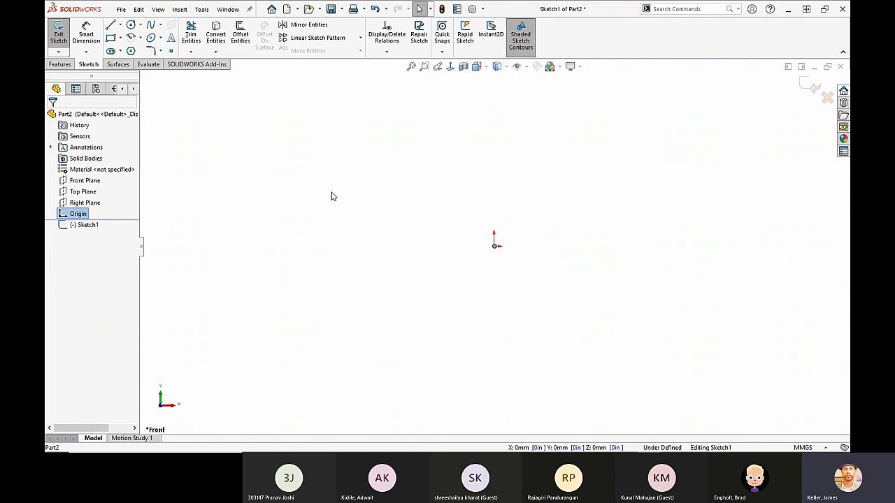
{"action": "key", "text": "Escape"}
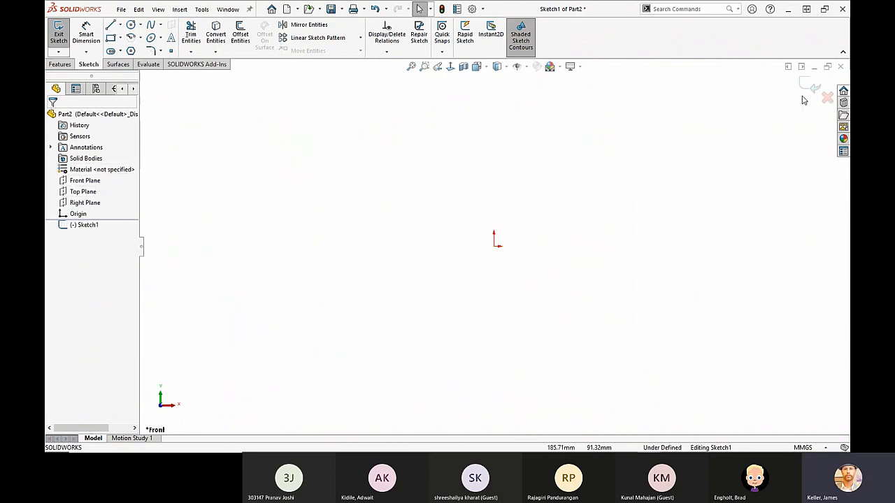
{"action": "left_click", "coordinate": [827, 98]}
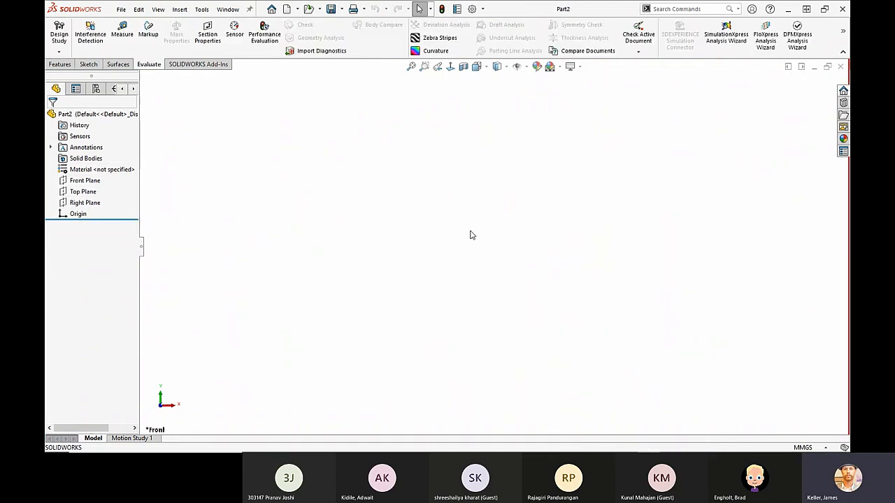
- Switch through the open documents to look at the Wood Working Vise assembly and return to the blank Part2
{"action": "key", "text": "ctrl+Tab"}
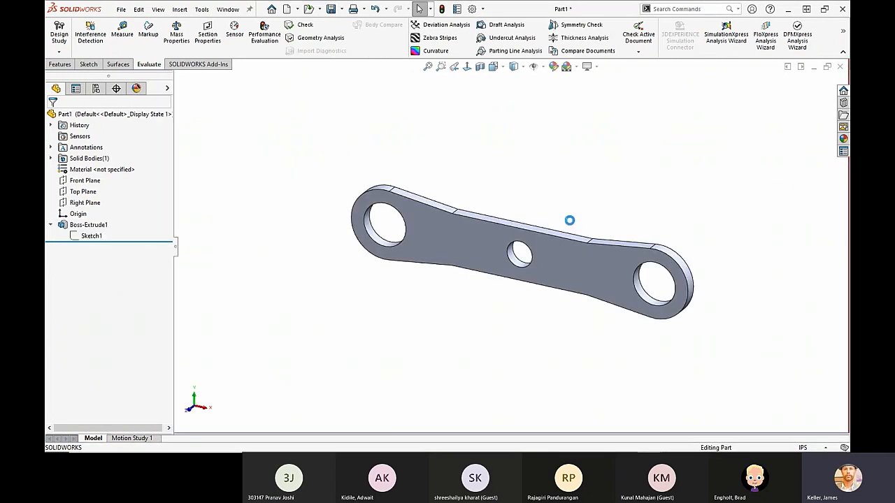
{"action": "key", "text": "ctrl+Tab"}
{"action": "key", "text": "ctrl+Tab"}
{"action": "key", "text": "ctrl+Tab"}
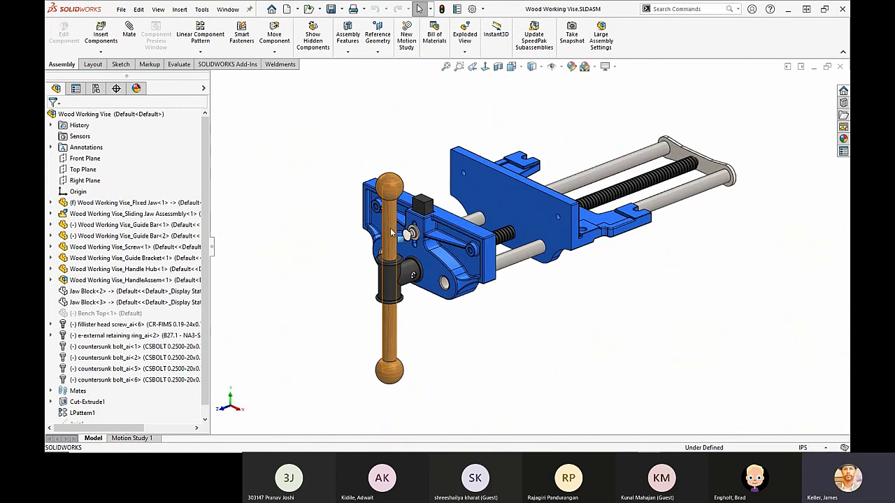
{"action": "key", "text": "ctrl+Tab"}
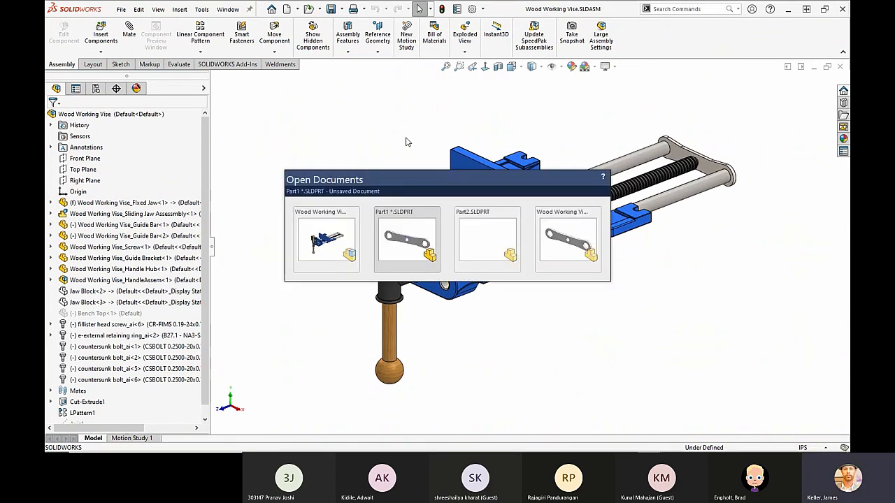
{"action": "key", "text": "ctrl+Tab"}
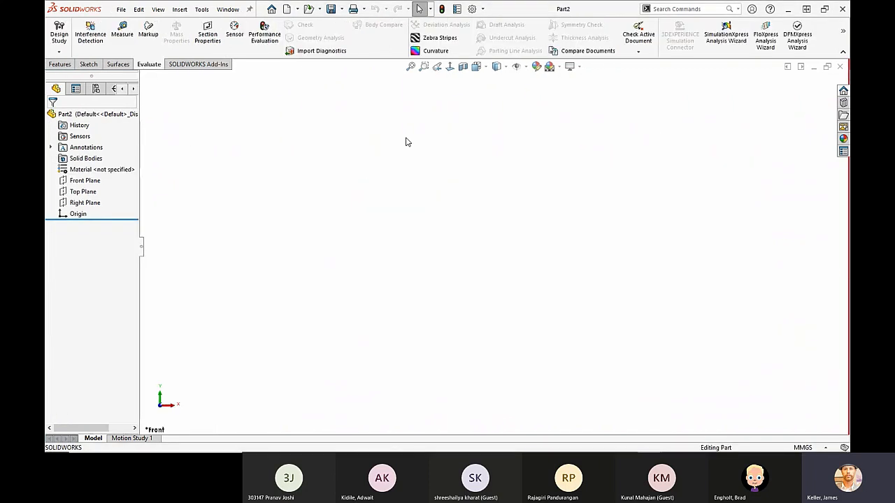
- Start a new sketch on the Top Plane of Part2 and view the plane at an angle
{"action": "left_click", "coordinate": [82, 192]}
{"action": "left_click", "coordinate": [92, 175]}
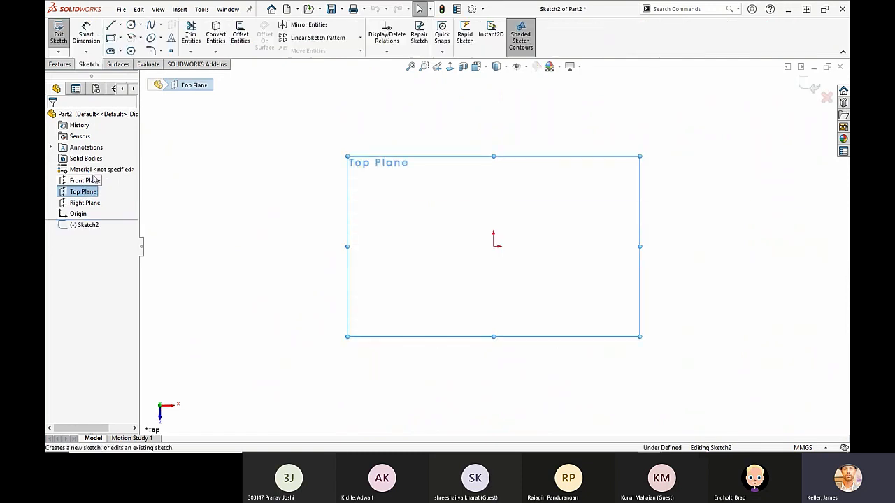
{"action": "middle_click_drag", "start_coordinate": [535, 364], "coordinate": [528, 285]}
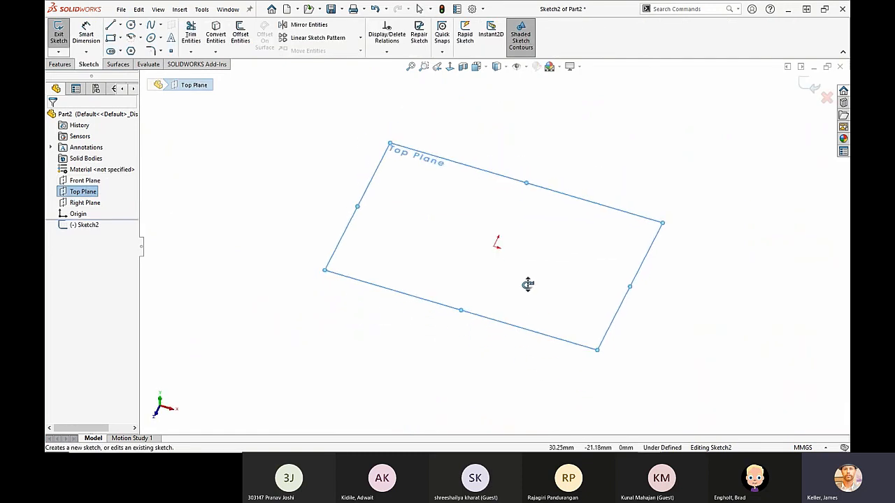
- Sketch a circle centred on the origin of the Top Plane sketch and dimension its diameter to 0.625 mm
{"action": "left_click", "coordinate": [131, 26]}
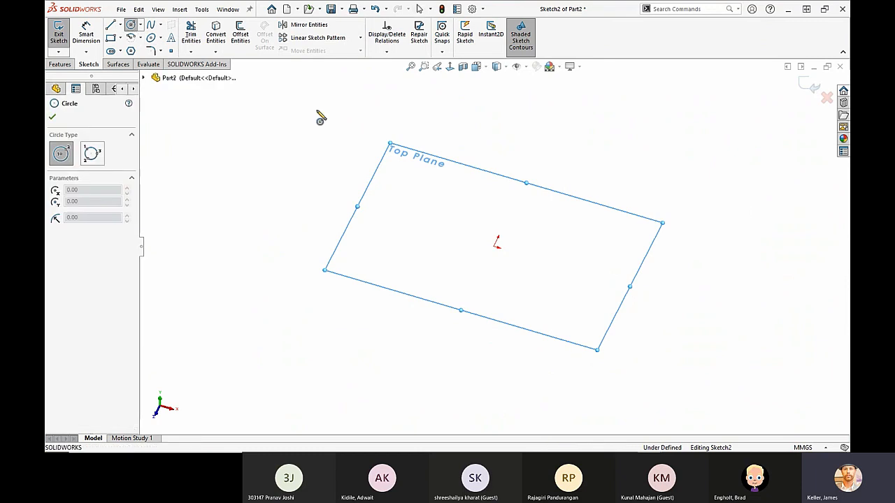
{"action": "left_click", "coordinate": [496, 244]}
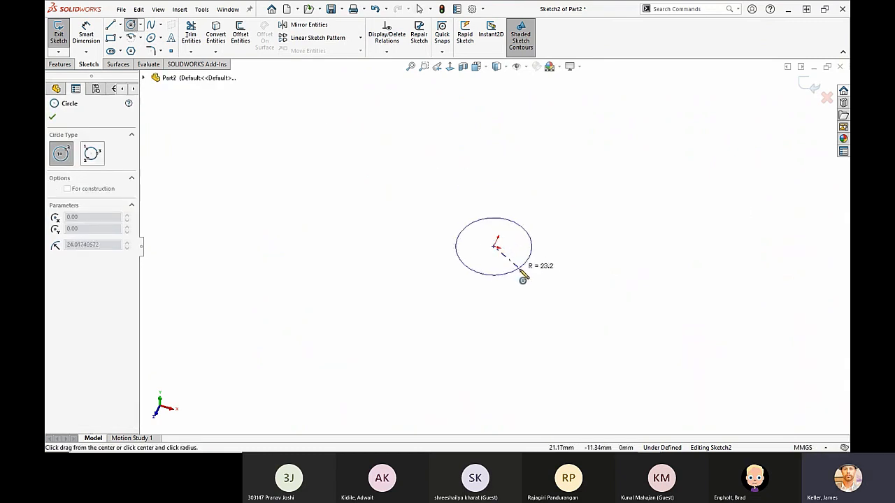
{"action": "left_click", "coordinate": [524, 278]}
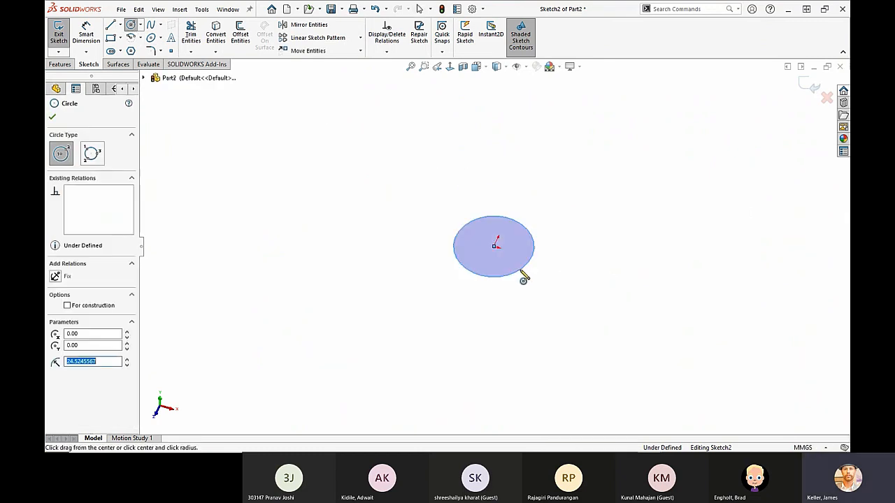
{"action": "right_click_drag", "start_coordinate": [641, 272], "coordinate": [650, 183]}
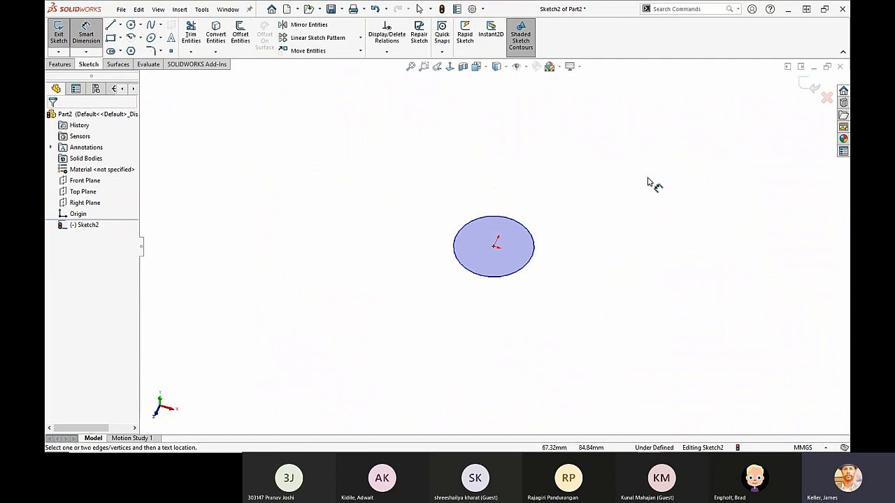
{"action": "left_click", "coordinate": [533, 234]}
{"action": "left_click", "coordinate": [609, 238]}
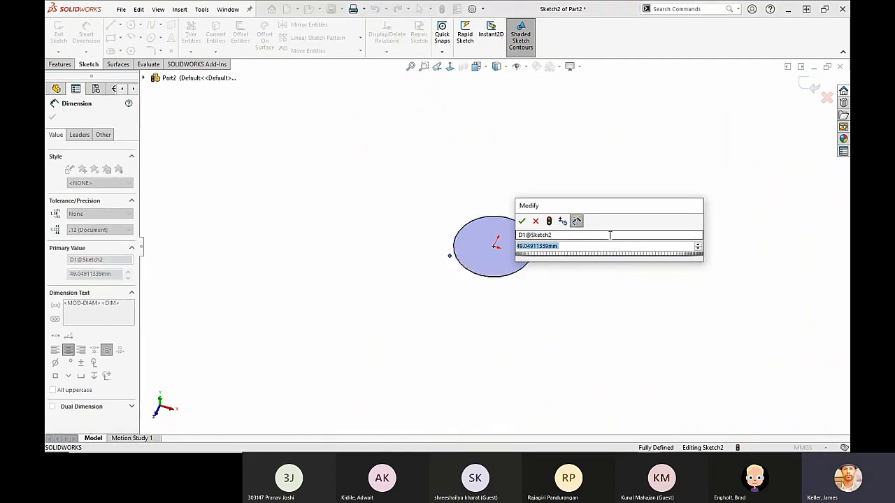
{"action": "type", "text": ".625"}
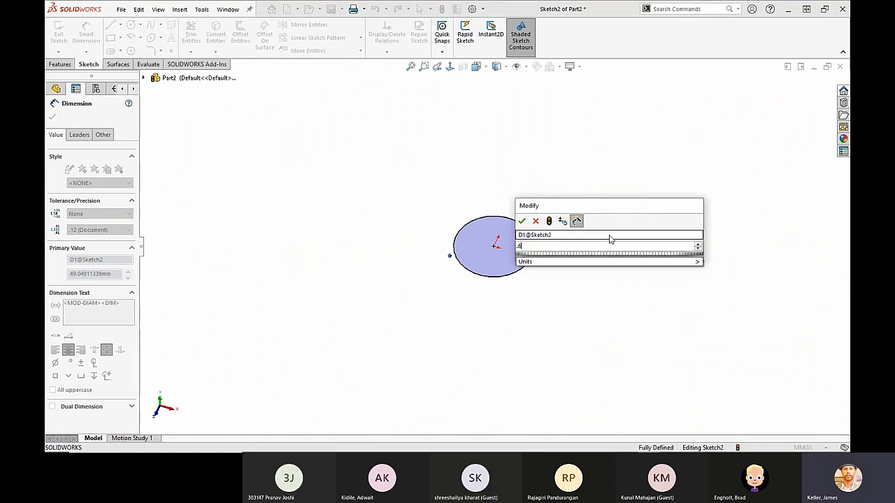
{"action": "key", "text": "Return"}
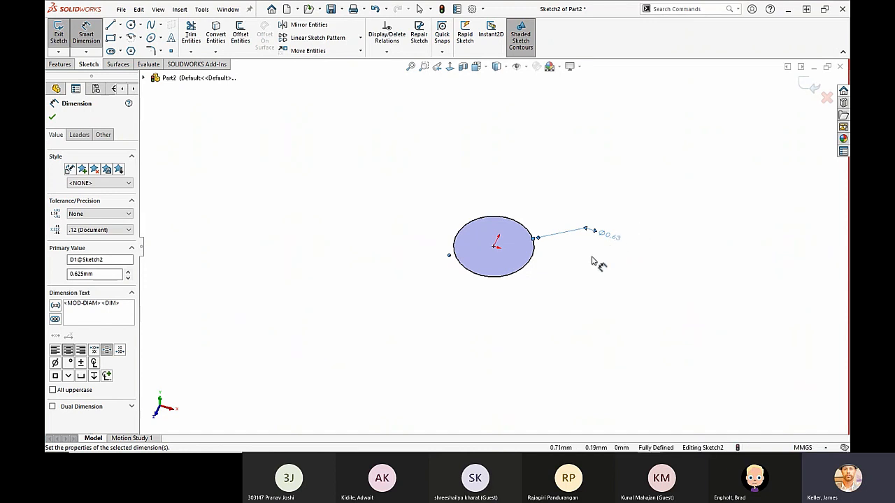
{"action": "scroll", "coordinate": [604, 267], "scroll_direction": "up", "scroll_amount": 4}
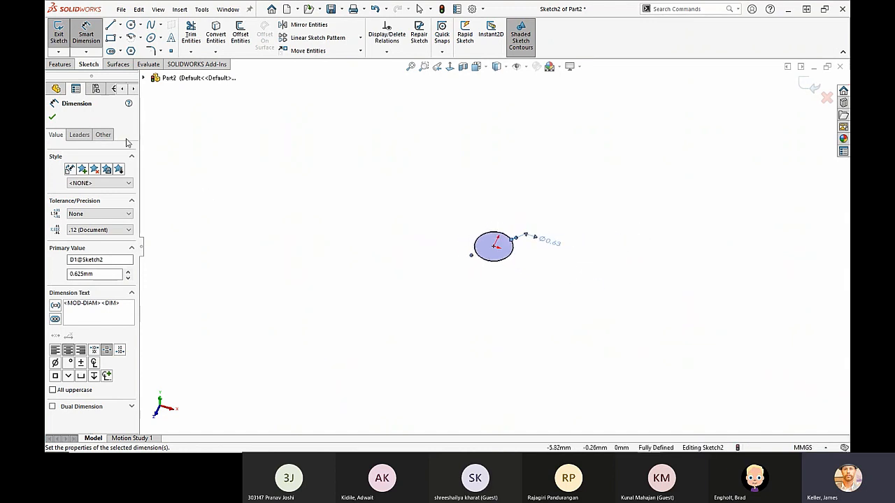
- Extrude the circle as a boss 9 mm long with the Mid Plane end condition to form the rod
{"action": "left_click", "coordinate": [62, 65]}
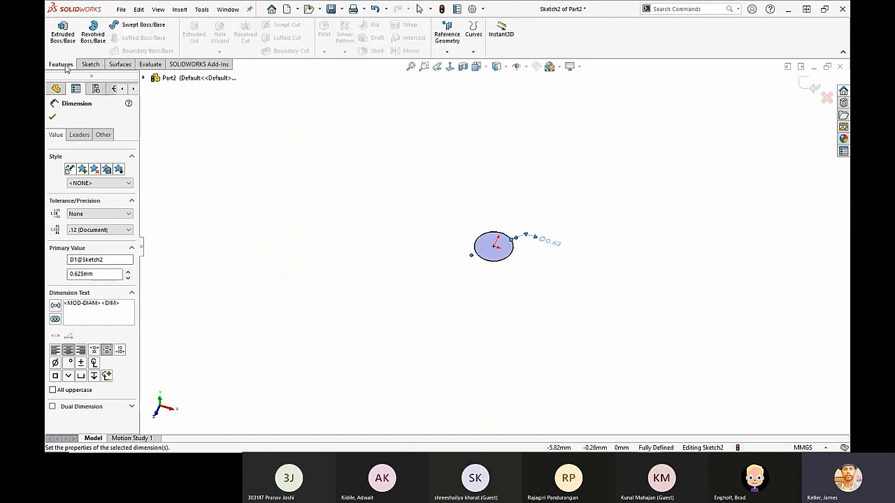
{"action": "left_click", "coordinate": [63, 35]}
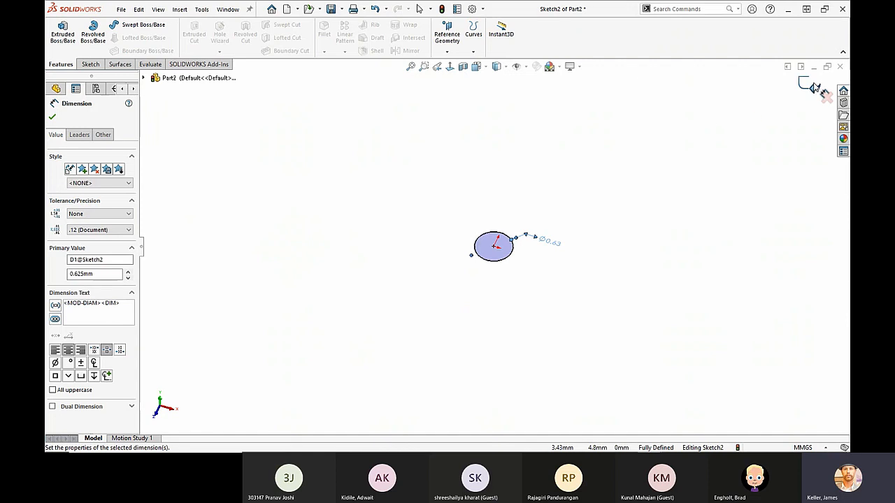
{"action": "left_click", "coordinate": [61, 31]}
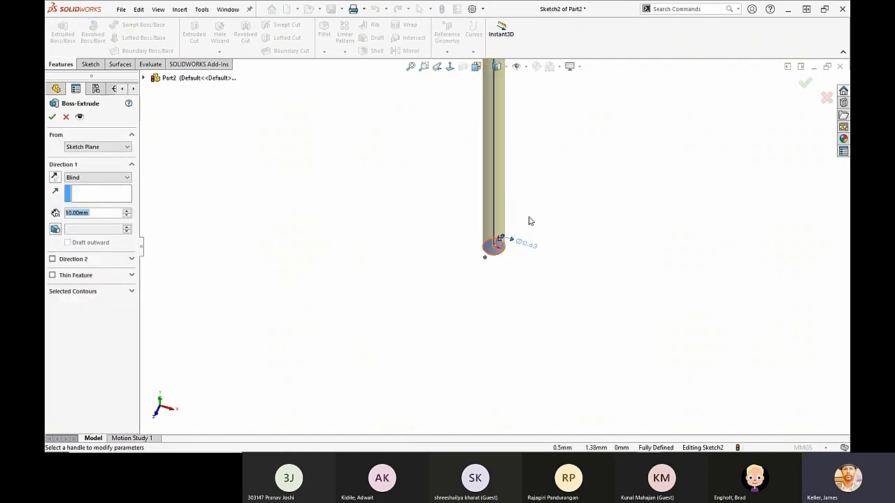
{"action": "scroll", "coordinate": [520, 209], "scroll_direction": "down", "scroll_amount": 2}
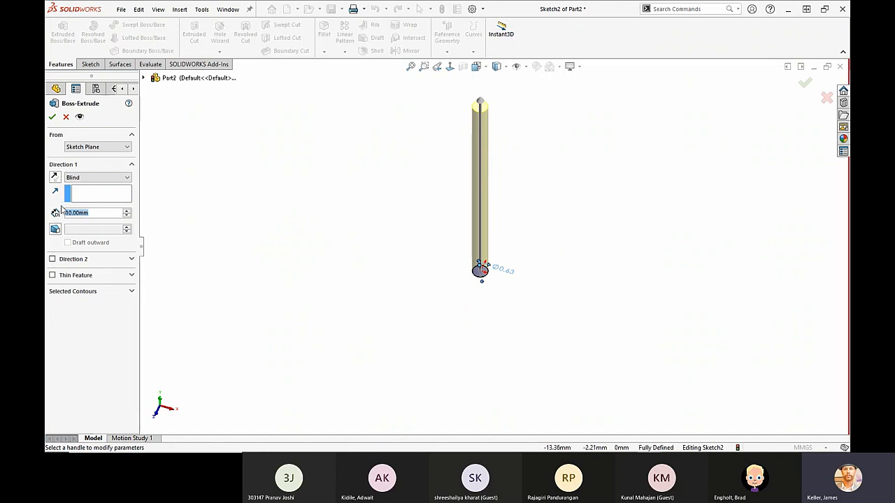
{"action": "type", "text": "9"}
{"action": "key", "text": "Return"}
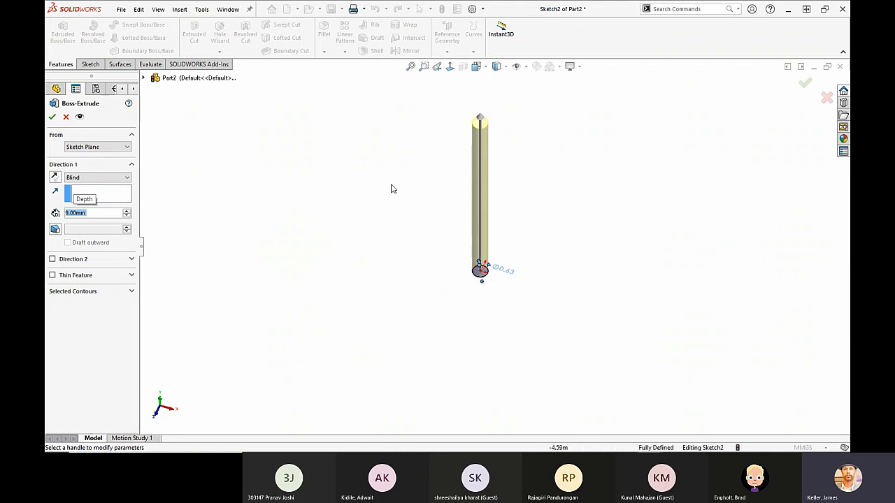
{"action": "left_click", "coordinate": [116, 178]}
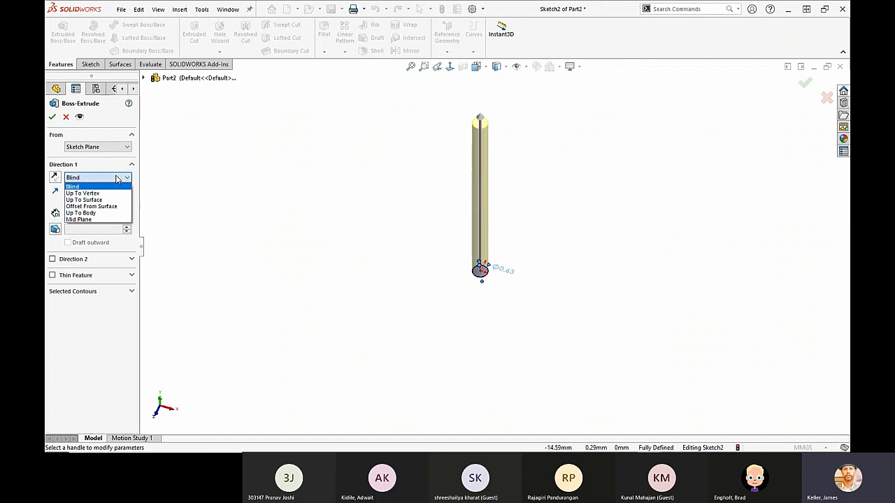
{"action": "left_click", "coordinate": [103, 220]}
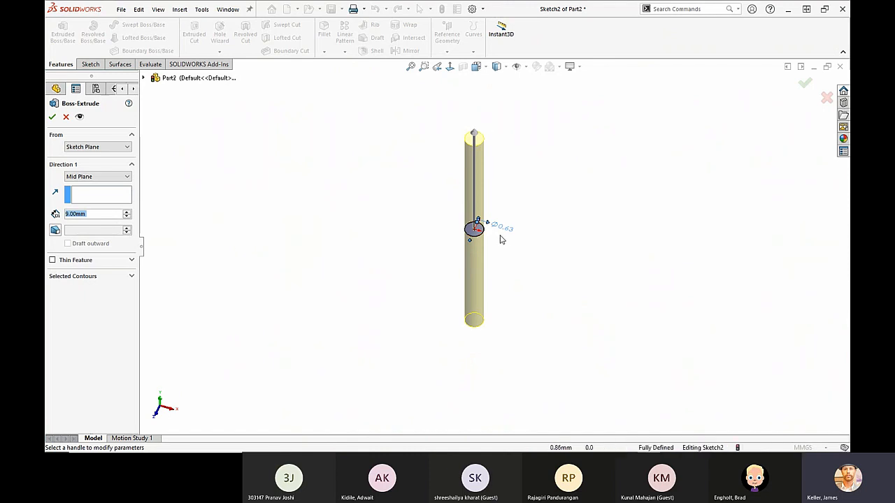
{"action": "left_click_drag", "start_coordinate": [505, 228], "coordinate": [516, 228]}
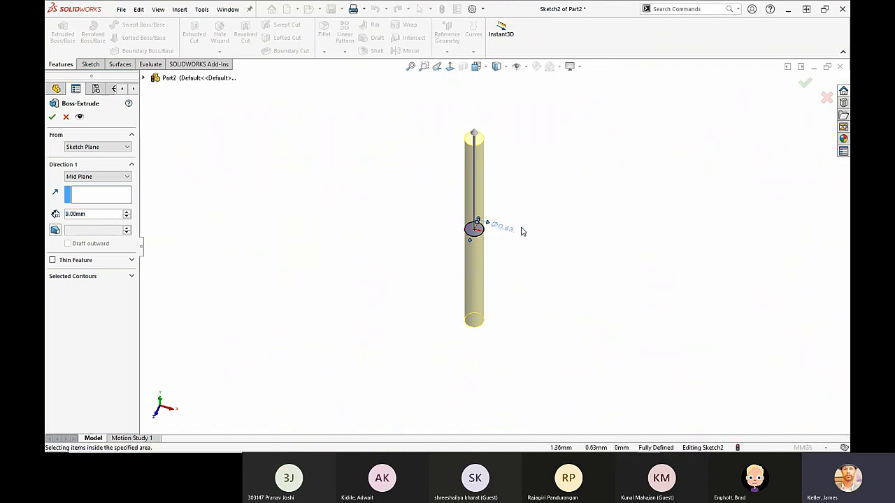
{"action": "left_click", "coordinate": [53, 118]}
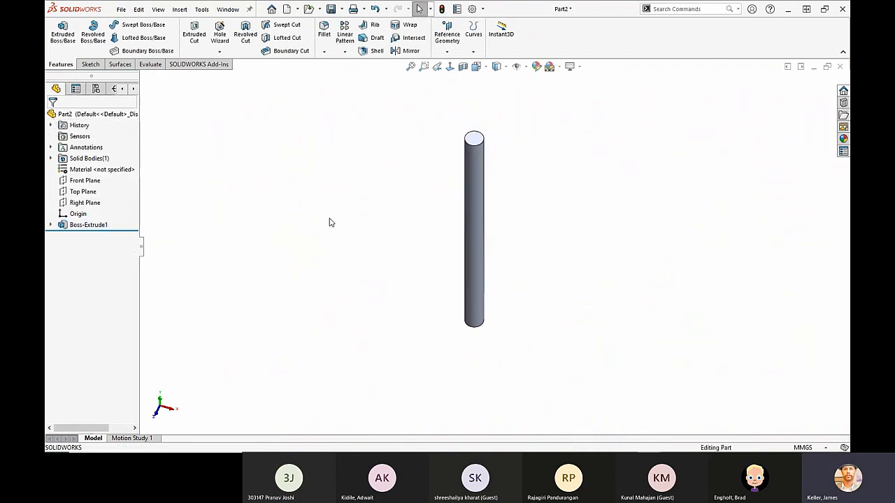
- Select the Front Plane, view it straight on and widen its displayed outline on both sides of the rod
{"action": "right_click_drag", "start_coordinate": [580, 259], "coordinate": [557, 216]}
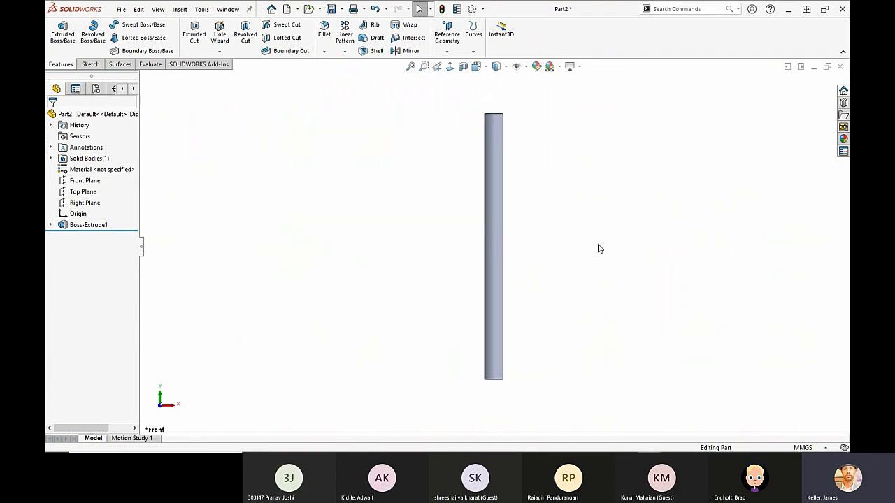
{"action": "scroll", "coordinate": [547, 225], "scroll_direction": "down", "scroll_amount": 1}
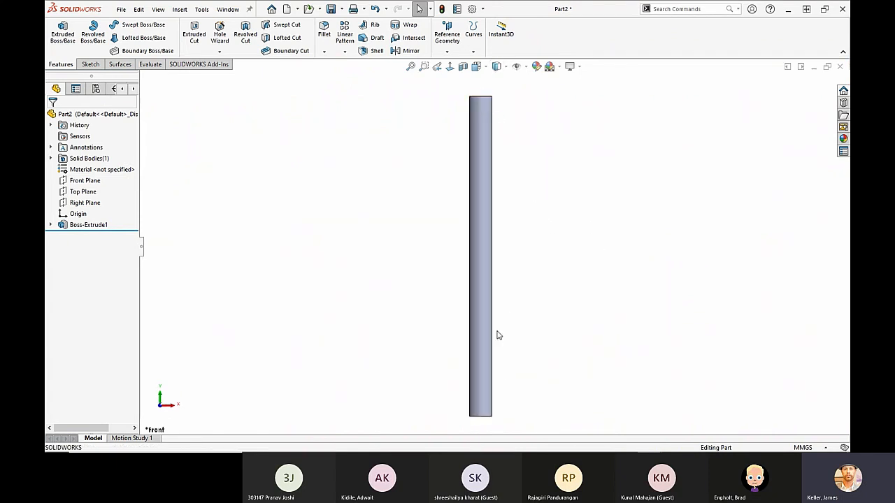
{"action": "scroll", "coordinate": [501, 324], "scroll_direction": "up", "scroll_amount": 2}
{"action": "scroll", "coordinate": [496, 324], "scroll_direction": "down", "scroll_amount": 4}
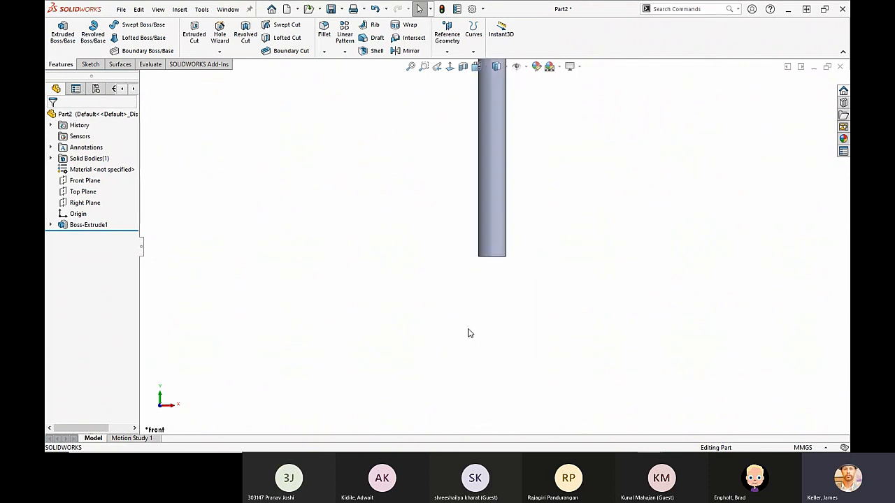
{"action": "left_click", "coordinate": [82, 181]}
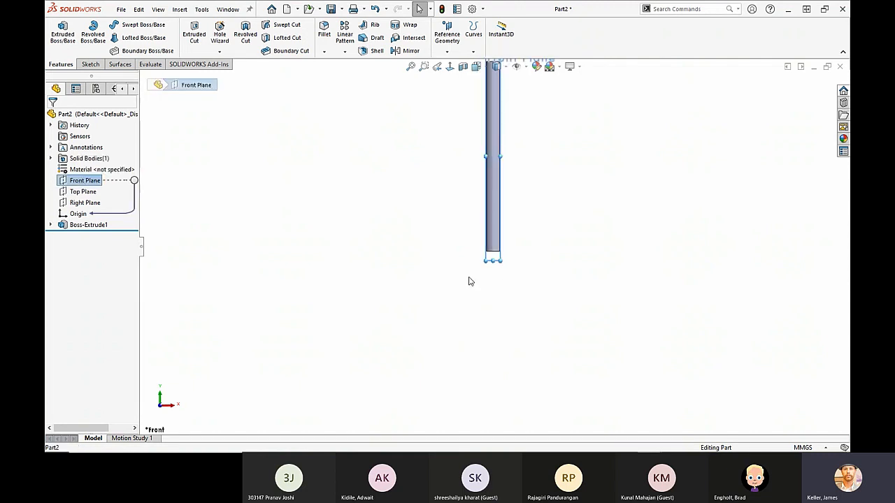
{"action": "middle_click_drag", "start_coordinate": [471, 280], "coordinate": [463, 209]}
{"action": "scroll", "coordinate": [513, 149], "scroll_direction": "up", "scroll_amount": 1}
{"action": "scroll", "coordinate": [509, 152], "scroll_direction": "down", "scroll_amount": 2}
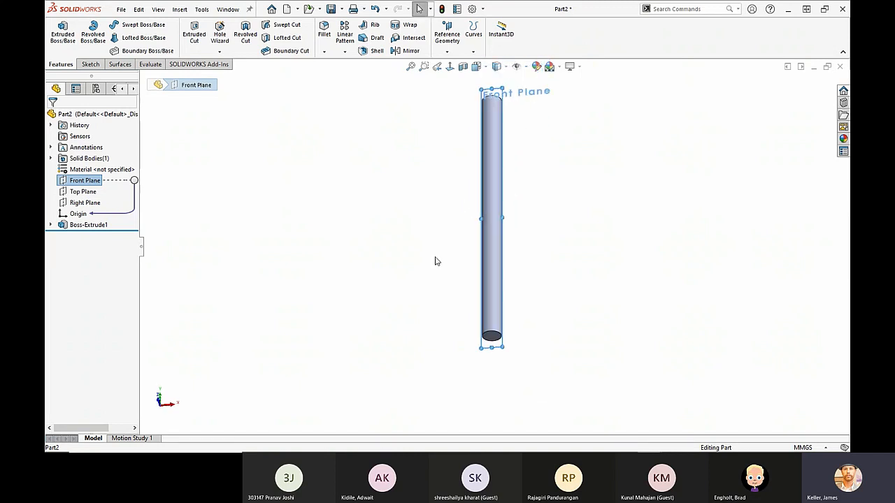
{"action": "left_click", "coordinate": [450, 67]}
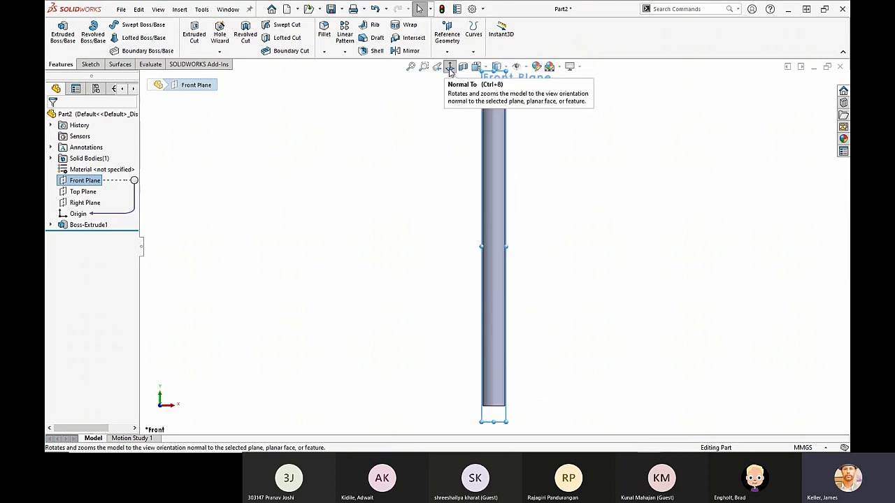
{"action": "left_click_drag", "start_coordinate": [481, 246], "coordinate": [456, 246]}
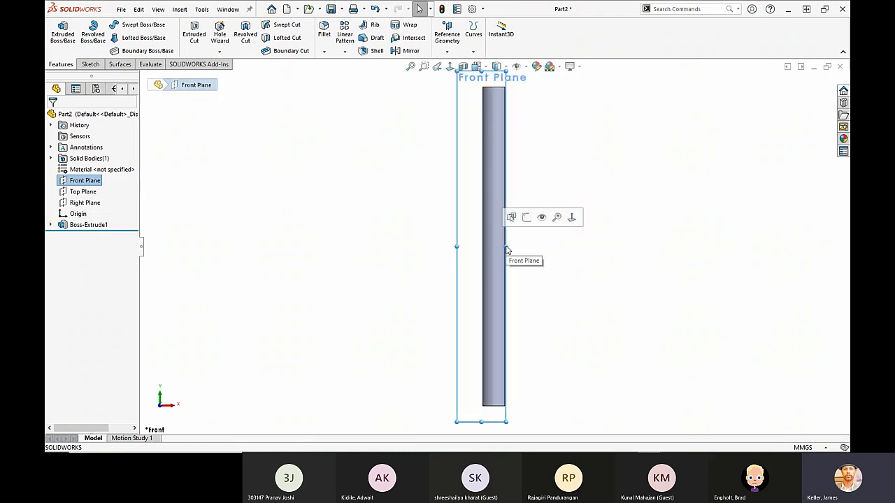
{"action": "left_click_drag", "start_coordinate": [511, 250], "coordinate": [535, 250]}
{"action": "left_click", "coordinate": [593, 307]}
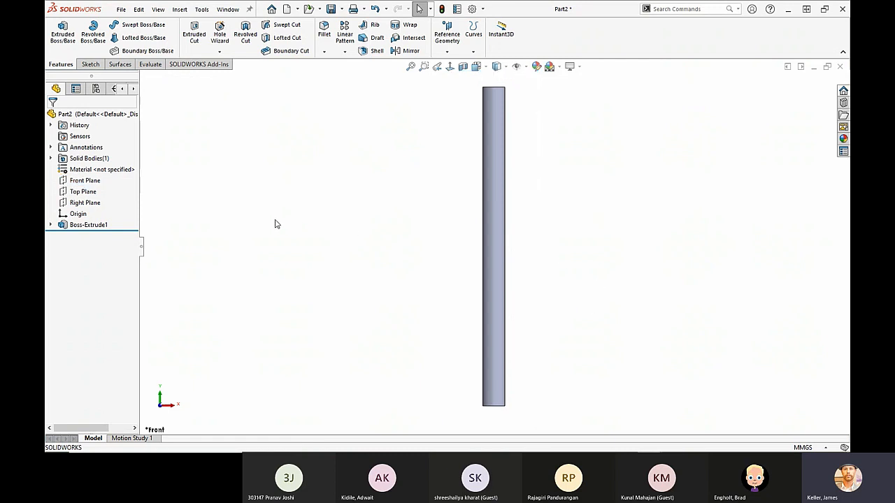
- Start a new sketch on the Front Plane, oriented normal to the plane
{"action": "left_click", "coordinate": [80, 181]}
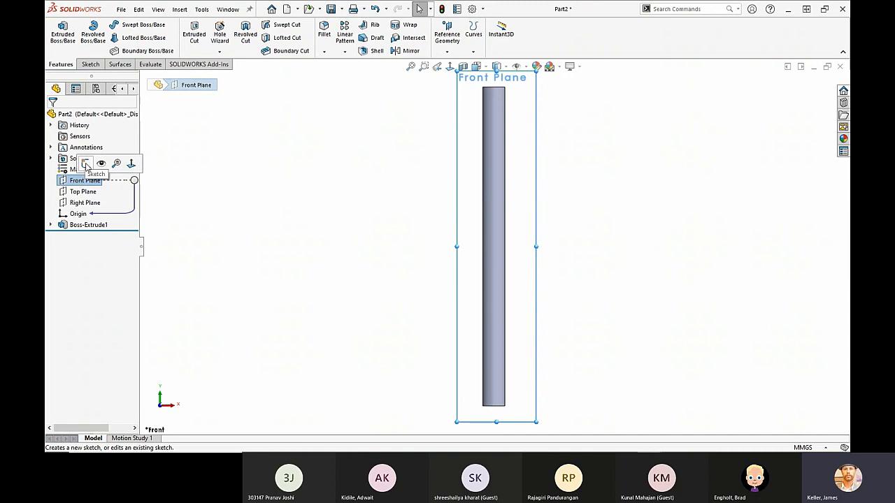
{"action": "left_click", "coordinate": [86, 164]}
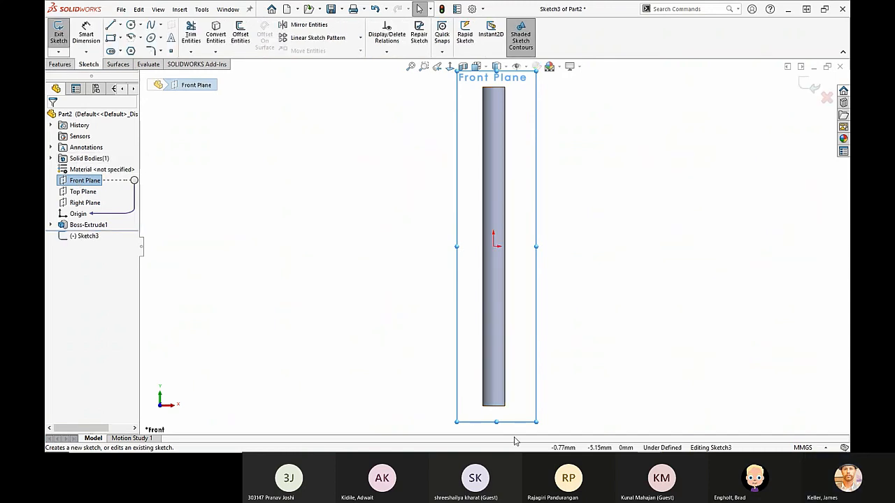
{"action": "scroll", "coordinate": [509, 414], "scroll_direction": "down", "scroll_amount": 4}
{"action": "scroll", "coordinate": [509, 413], "scroll_direction": "up", "scroll_amount": 4}
{"action": "mouse_move", "coordinate": [475, 298]}
{"action": "middle_mouse_down"}
{"action": "mouse_move", "coordinate": [555, 307]}
{"action": "mouse_move", "coordinate": [475, 328]}
{"action": "middle_mouse_up"}
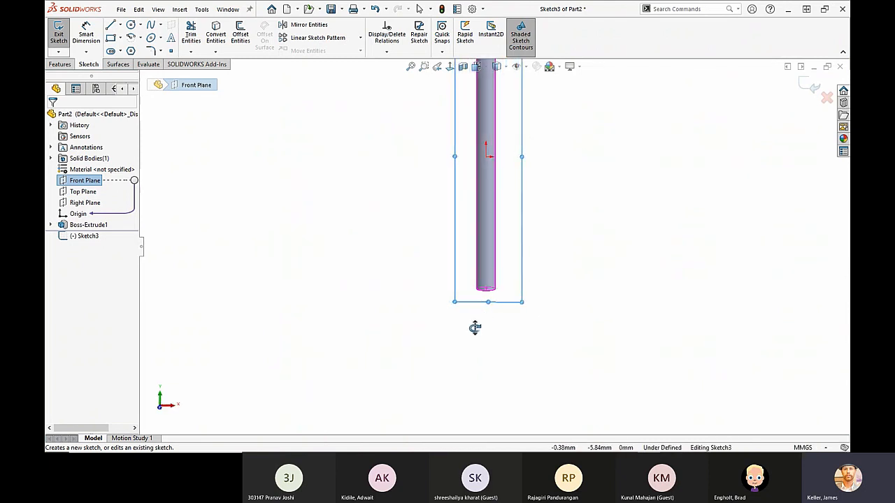
{"action": "left_click", "coordinate": [449, 66]}
{"action": "scroll", "coordinate": [509, 426], "scroll_direction": "down", "scroll_amount": 4}
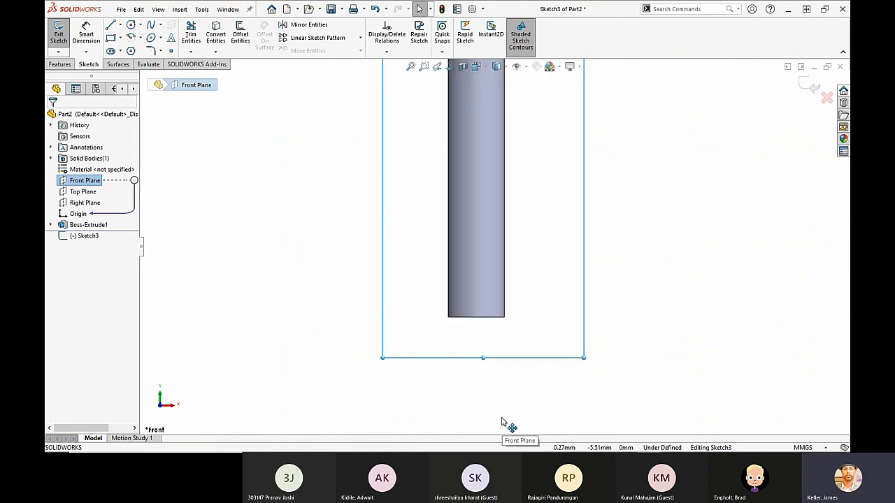
- Sketch a circle of about 0.71 mm radius centred on the midpoint of the rod's lower end edge
{"action": "left_click", "coordinate": [130, 25]}
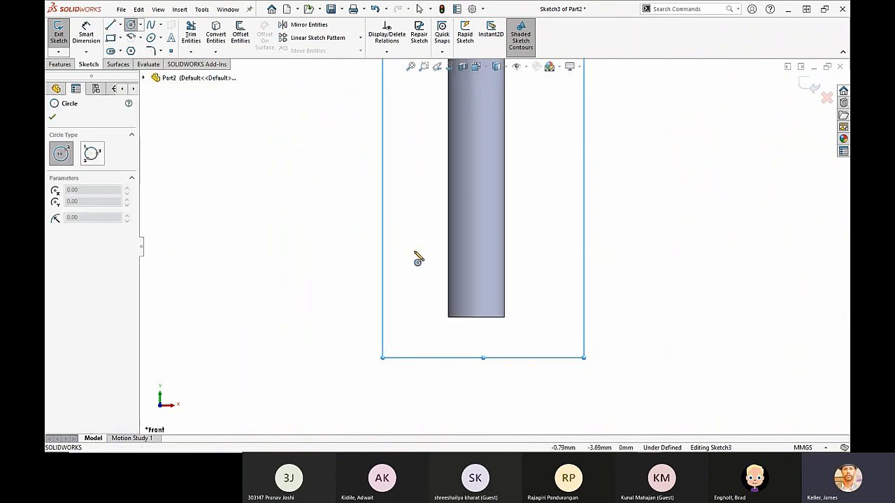
{"action": "left_click", "coordinate": [476, 317]}
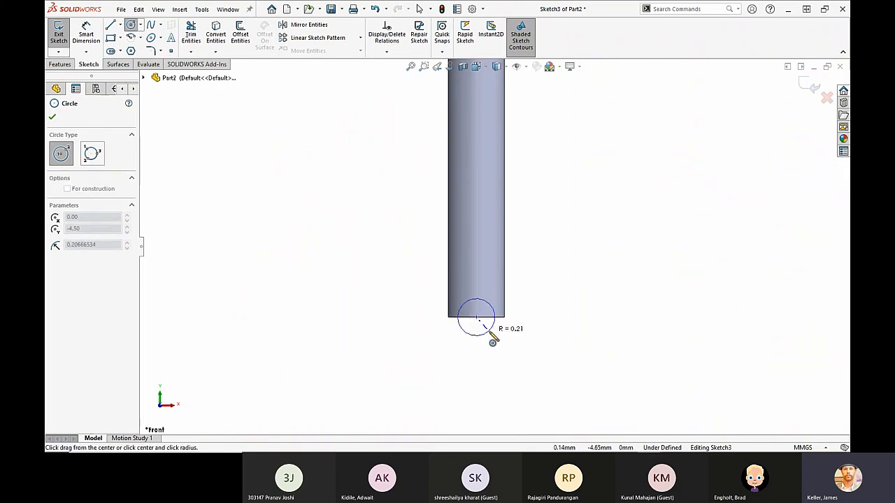
{"action": "left_click", "coordinate": [519, 367]}
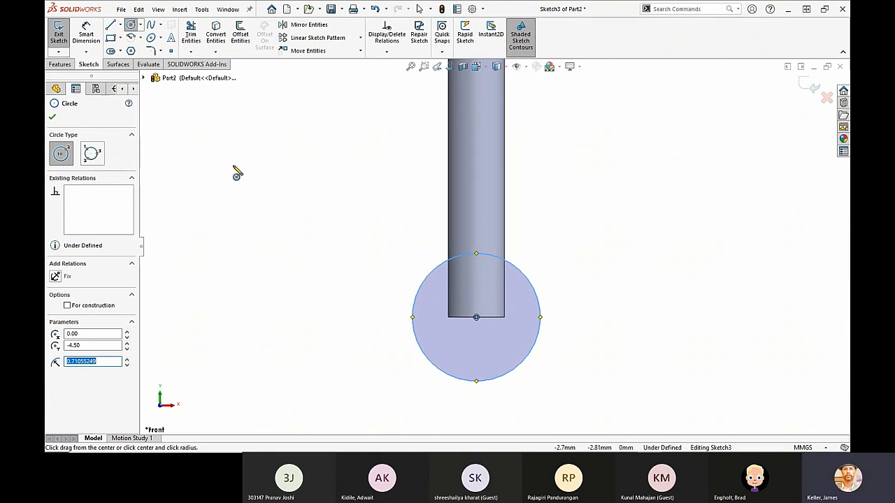
- Dimension the circle at the rod's lower end to a diameter of 1.25 mm
{"action": "right_click_drag", "start_coordinate": [294, 208], "coordinate": [299, 166]}
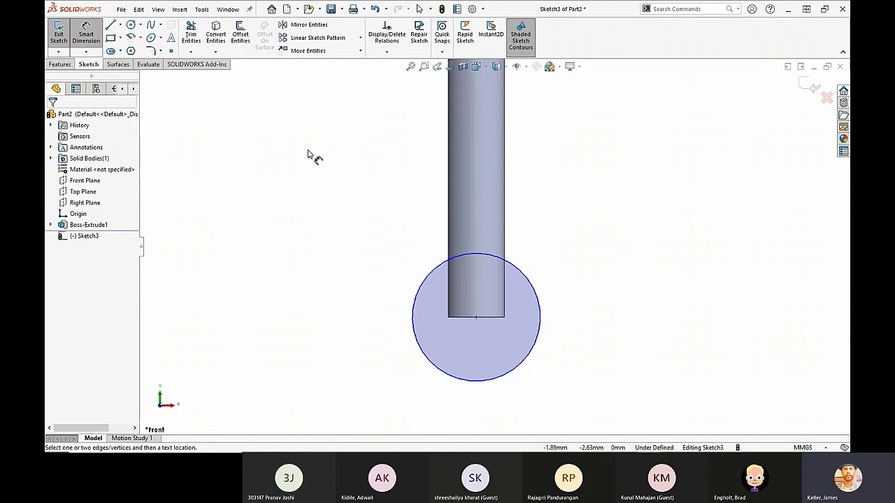
{"action": "left_click", "coordinate": [412, 335]}
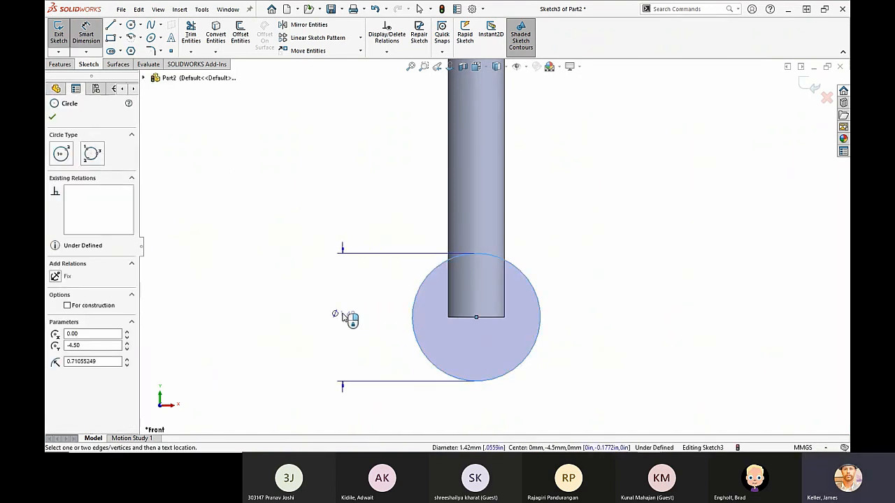
{"action": "left_click", "coordinate": [347, 320]}
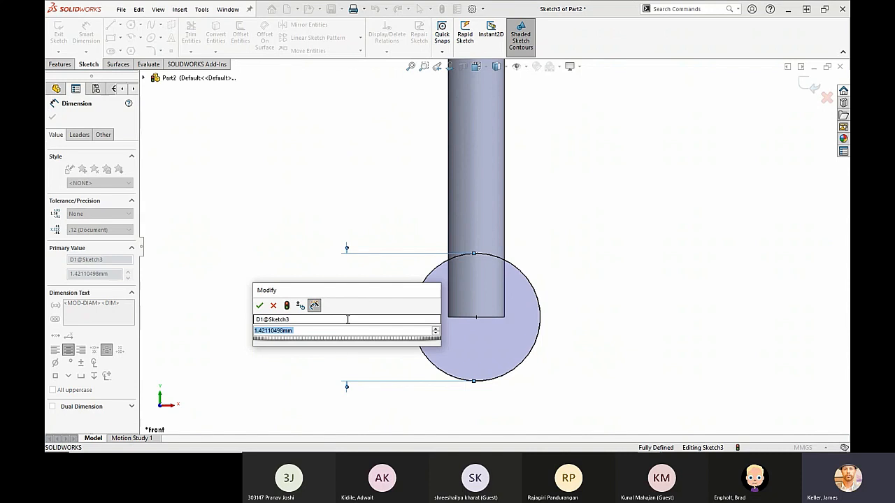
{"action": "type", "text": "1.25"}
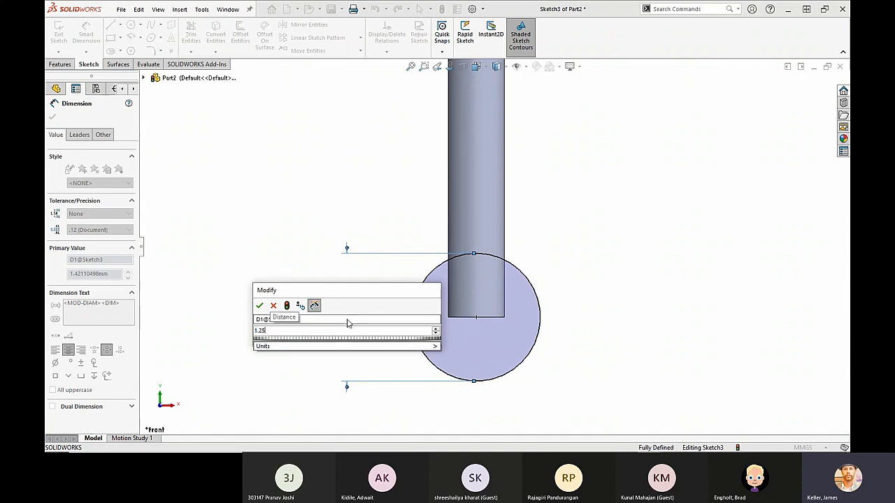
{"action": "key", "text": "Return"}
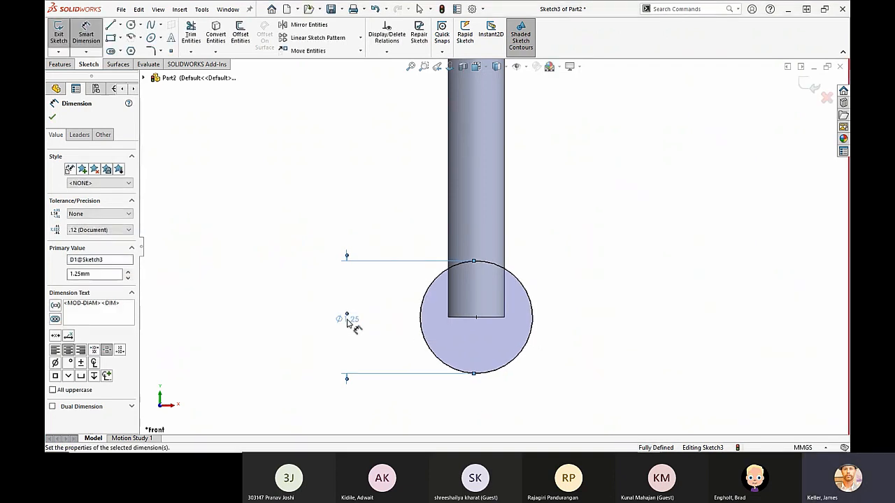
- Sketch three lines along the rod's sides and lower end inside the circle, and trim away the arc crossing the rod
{"action": "left_click", "coordinate": [110, 25]}
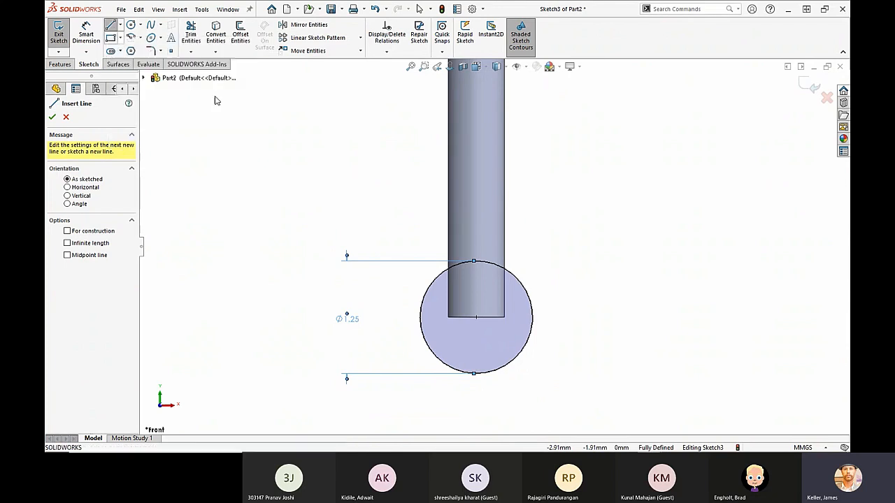
{"action": "left_click", "coordinate": [449, 270]}
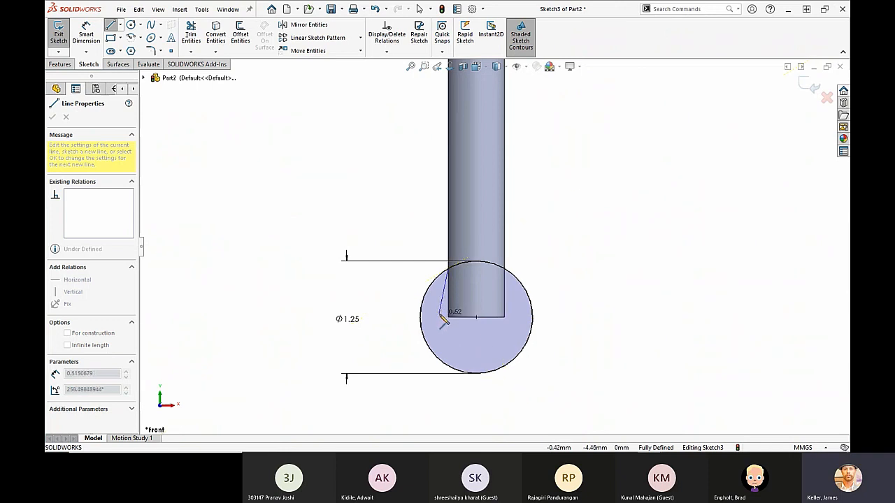
{"action": "left_click", "coordinate": [448, 318]}
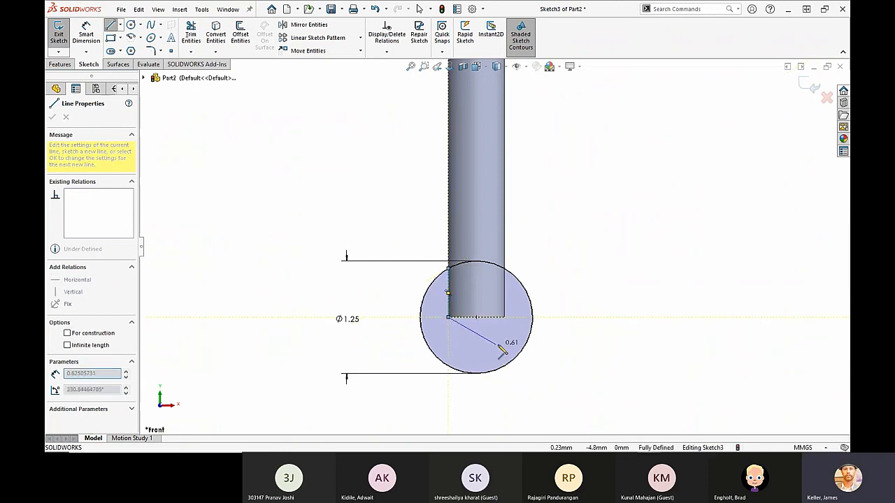
{"action": "left_click", "coordinate": [504, 317]}
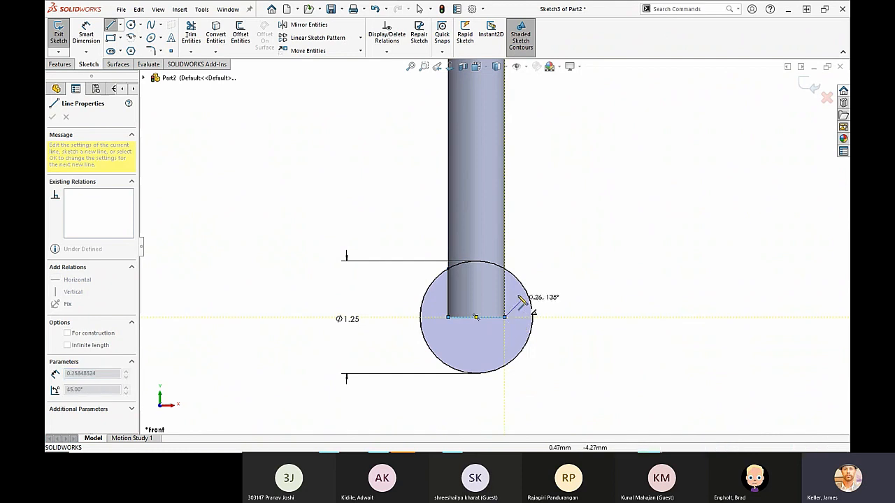
{"action": "left_click", "coordinate": [504, 268]}
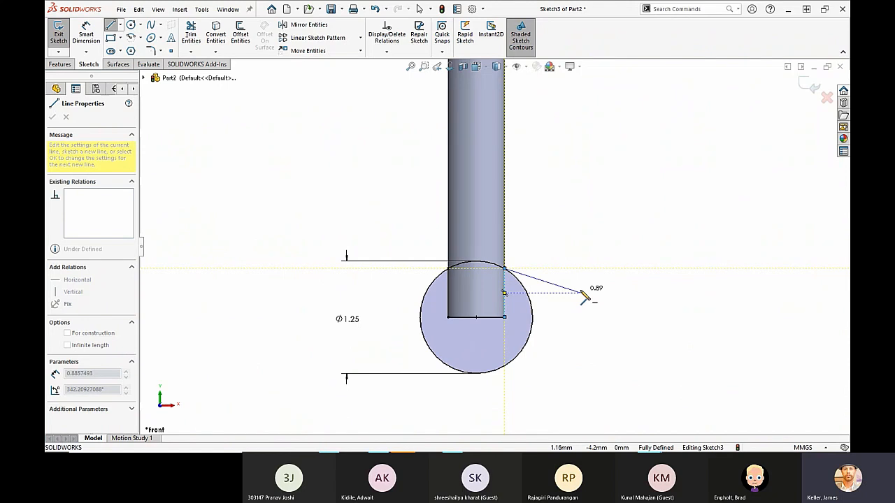
{"action": "key", "text": "Escape"}
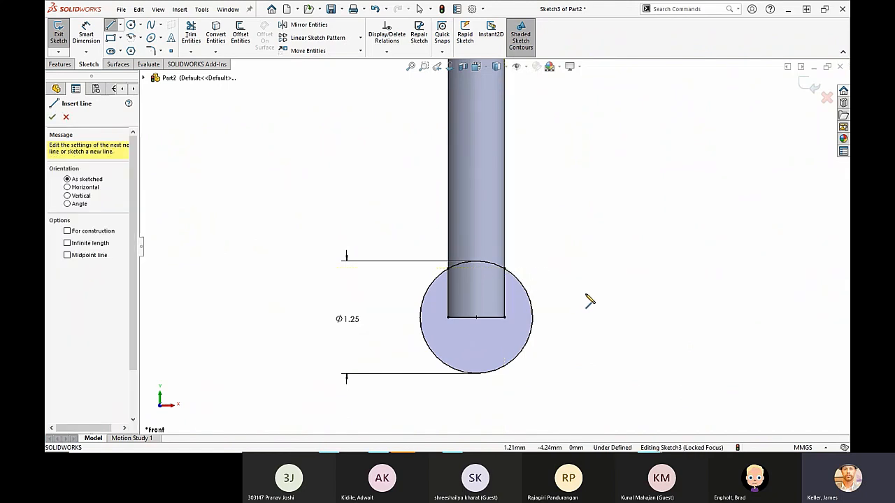
{"action": "left_click", "coordinate": [188, 28]}
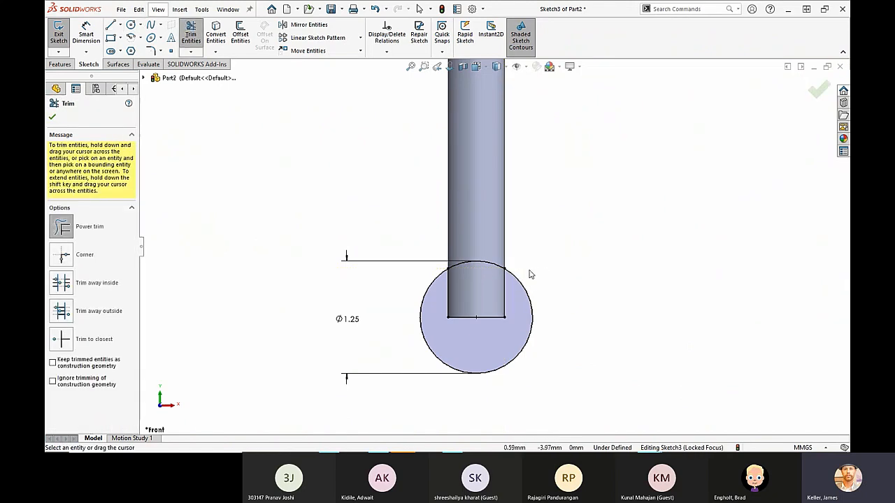
{"action": "left_click_drag", "start_coordinate": [507, 237], "coordinate": [485, 279]}
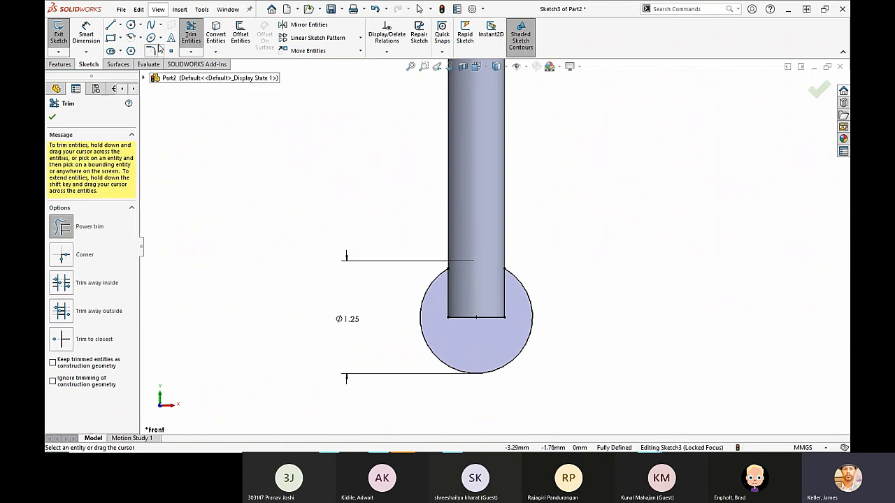
- Sketch a vertical line from the midpoint of the rod's lower end down to the lowest point of the circle
{"action": "left_click", "coordinate": [111, 26]}
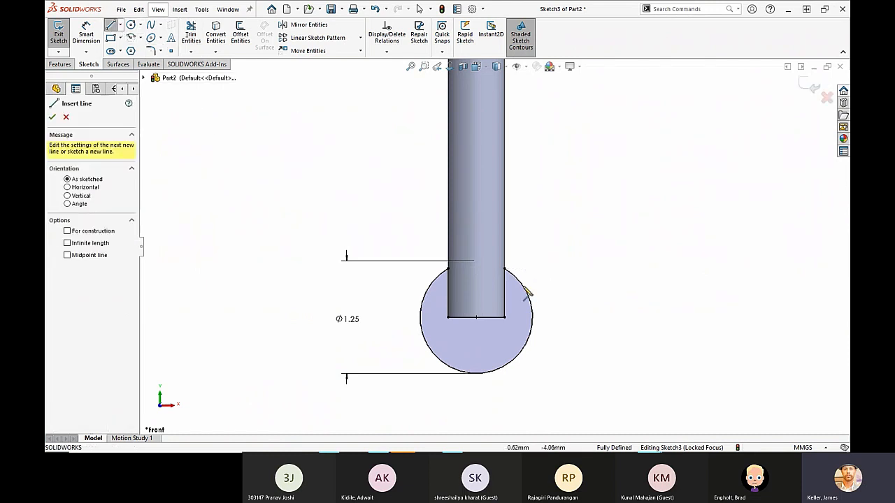
{"action": "left_click", "coordinate": [476, 318]}
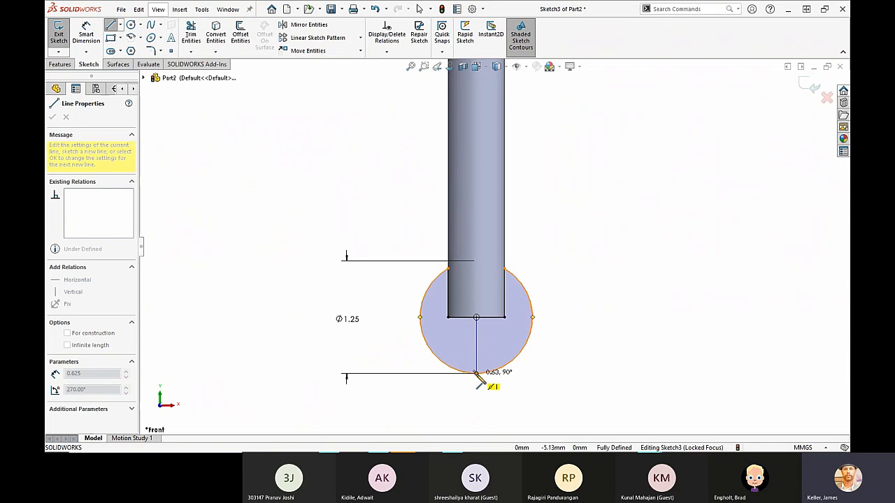
{"action": "left_click", "coordinate": [476, 373]}
{"action": "key", "text": "Escape"}
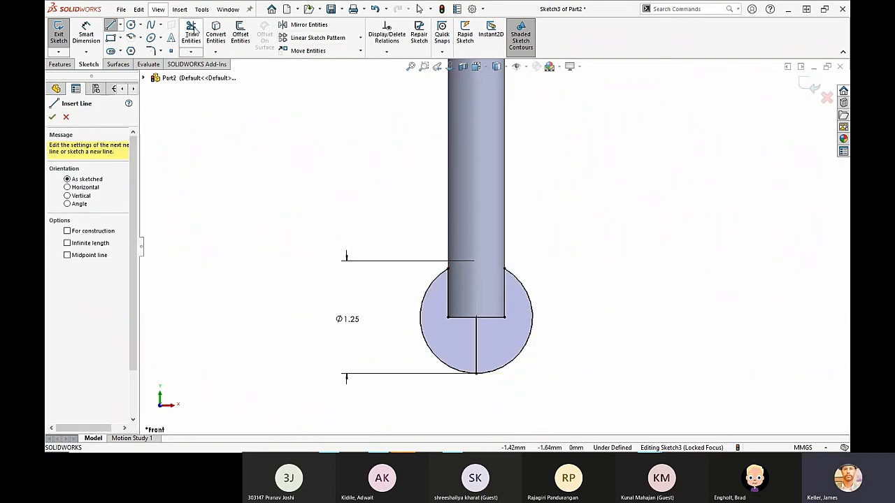
- Trim the arc and lines on the right of the vertical centre line, keeping only the closed left half of the profile
{"action": "left_click", "coordinate": [190, 34]}
{"action": "left_click_drag", "start_coordinate": [541, 264], "coordinate": [503, 280]}
{"action": "left_click_drag", "start_coordinate": [495, 322], "coordinate": [496, 334]}
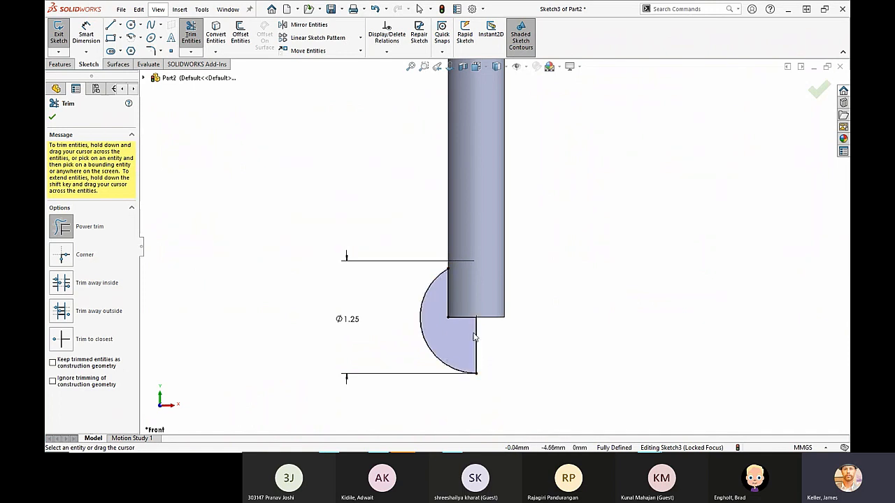
{"action": "left_click", "coordinate": [51, 117]}
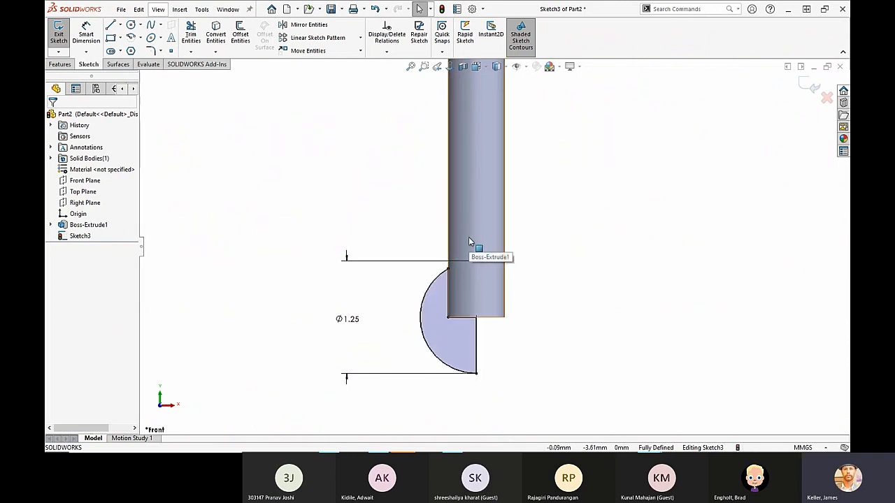
- Revolve the half profile 360 degrees about its vertical line with Revolved Boss/Base to form the ball end
{"action": "scroll", "coordinate": [455, 238], "scroll_direction": "up", "scroll_amount": 5}
{"action": "middle_click_drag", "start_coordinate": [447, 232], "coordinate": [472, 267]}
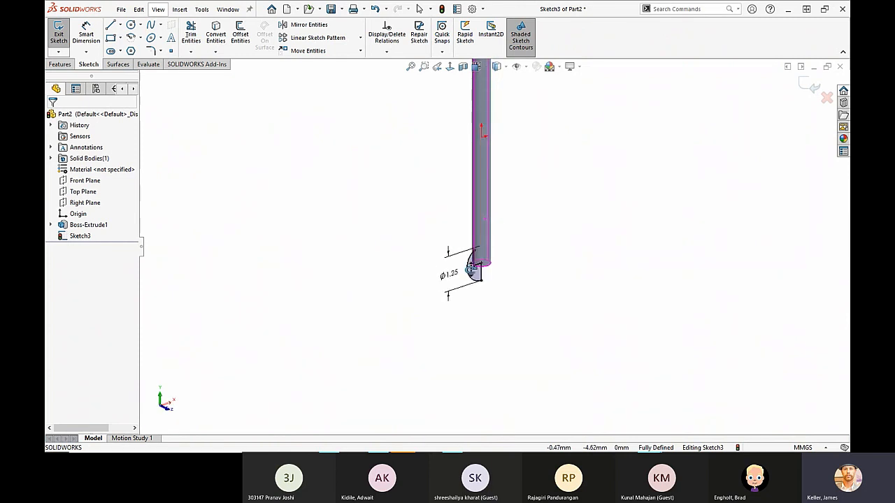
{"action": "scroll", "coordinate": [528, 194], "scroll_direction": "up", "scroll_amount": 2}
{"action": "scroll", "coordinate": [512, 169], "scroll_direction": "down", "scroll_amount": 1}
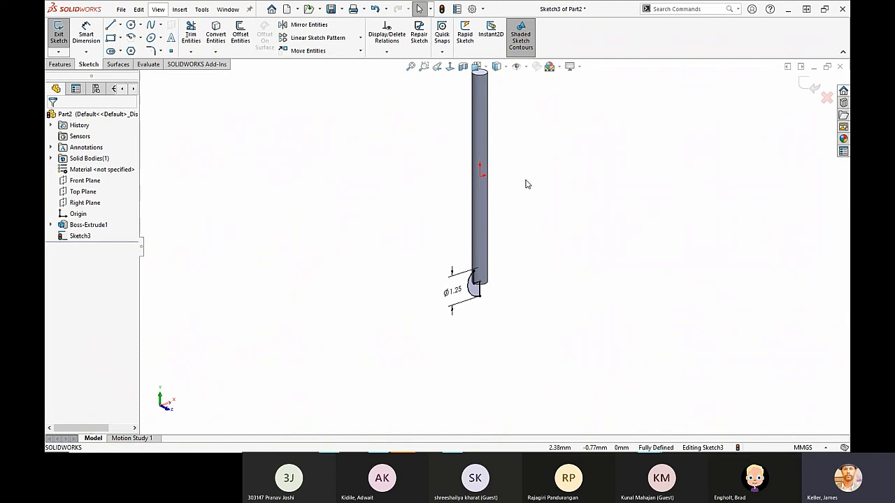
{"action": "scroll", "coordinate": [520, 119], "scroll_direction": "down", "scroll_amount": 1}
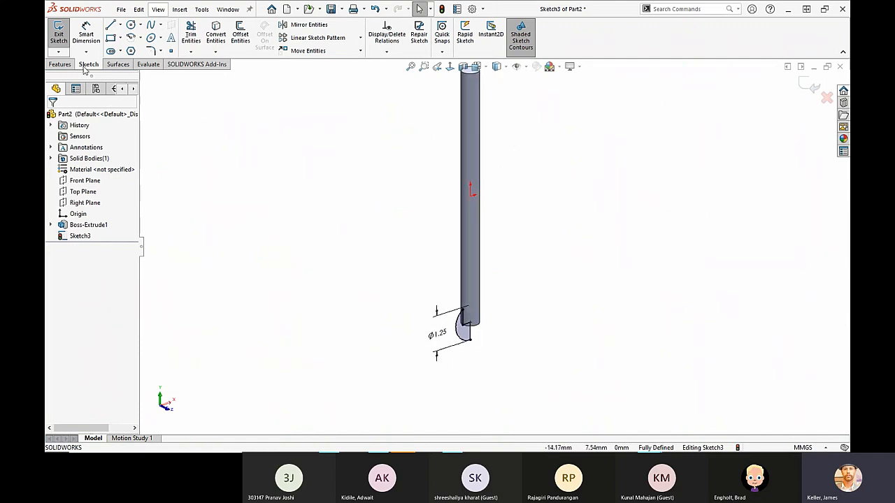
{"action": "left_click", "coordinate": [61, 64]}
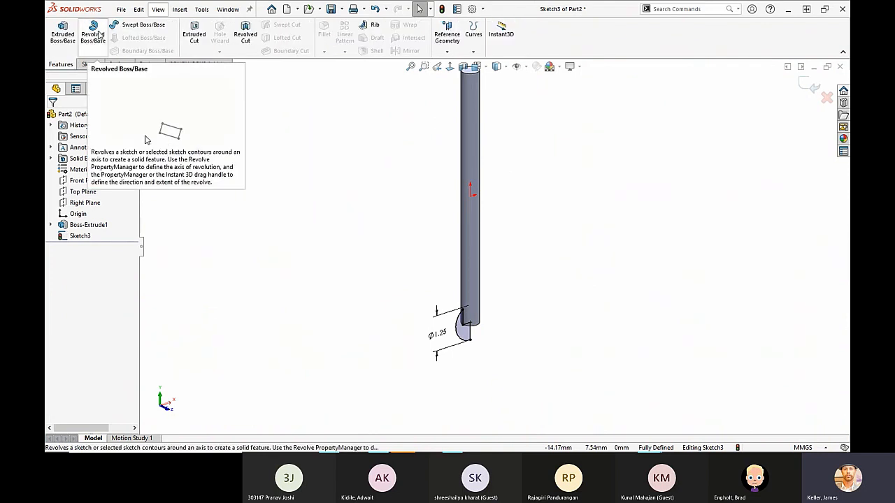
{"action": "left_click", "coordinate": [101, 31]}
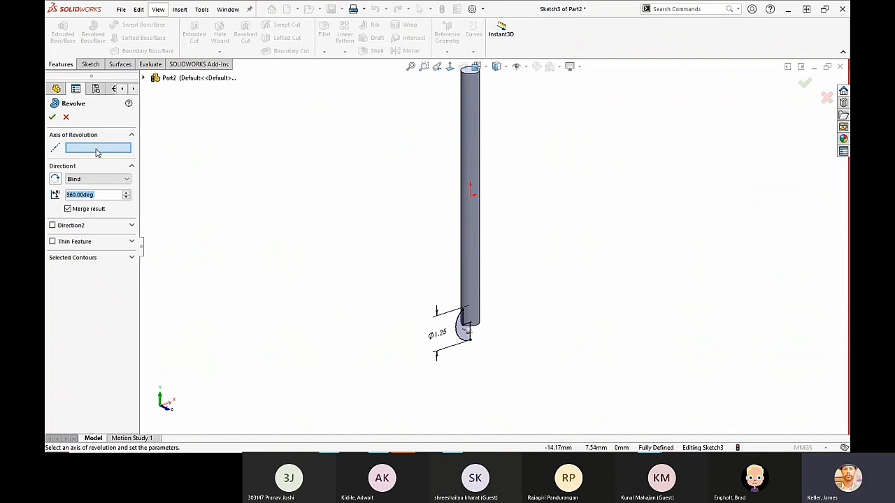
{"action": "scroll", "coordinate": [473, 341], "scroll_direction": "down", "scroll_amount": 1}
{"action": "scroll", "coordinate": [473, 341], "scroll_direction": "down", "scroll_amount": 2}
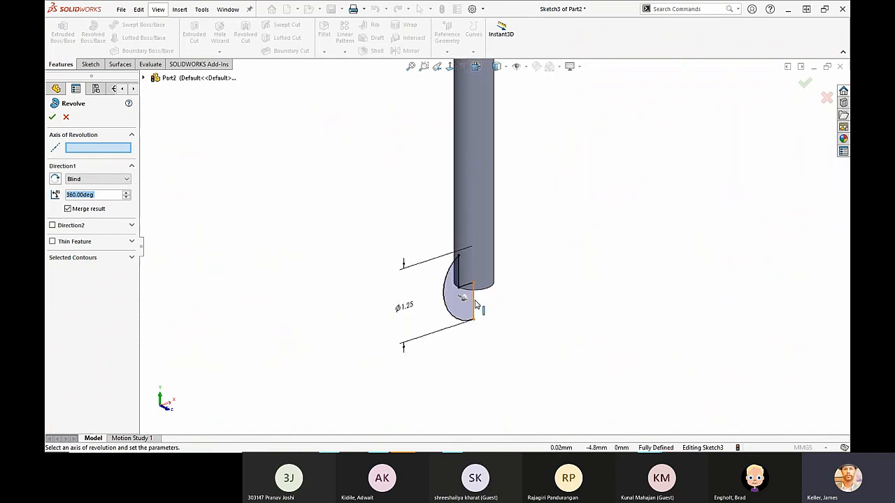
{"action": "left_click", "coordinate": [475, 304]}
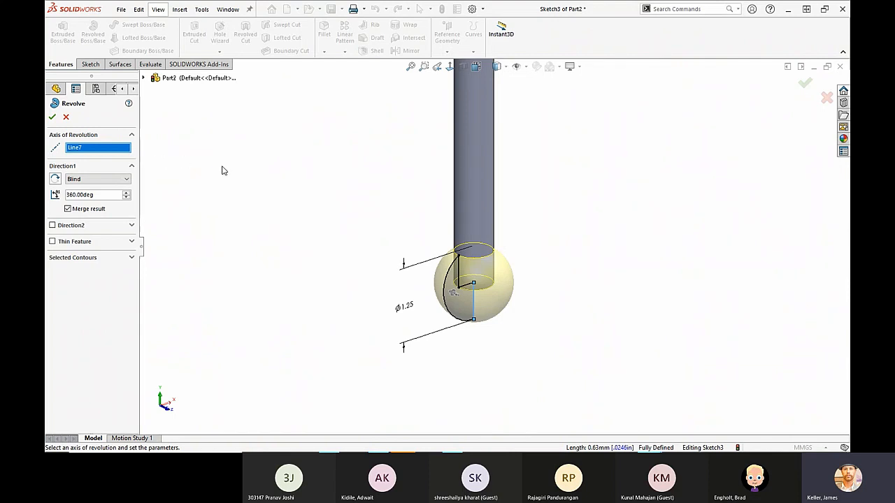
{"action": "left_click", "coordinate": [52, 117]}
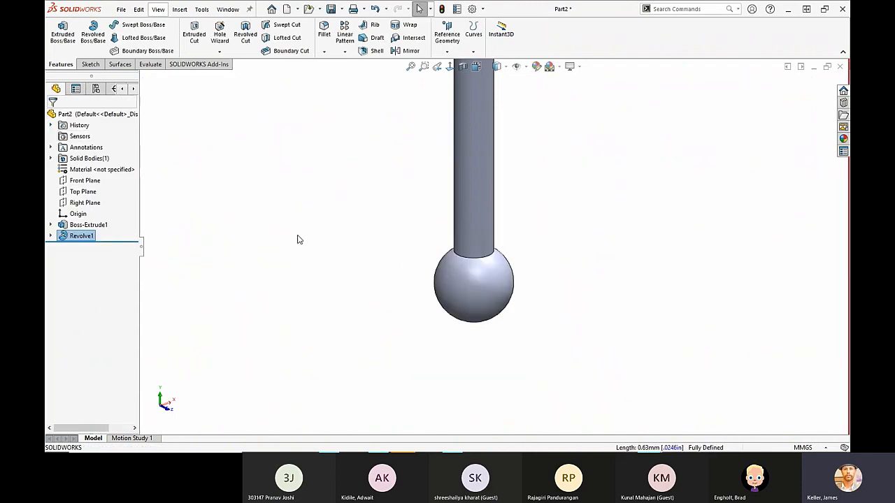
- Expand the solid bodies list and edit the ball's revolve feature, turning off Merge result to keep it a separate body
{"action": "scroll", "coordinate": [458, 203], "scroll_direction": "up", "scroll_amount": 5}
{"action": "scroll", "coordinate": [511, 131], "scroll_direction": "down", "scroll_amount": 2}
{"action": "scroll", "coordinate": [484, 164], "scroll_direction": "up", "scroll_amount": 2}
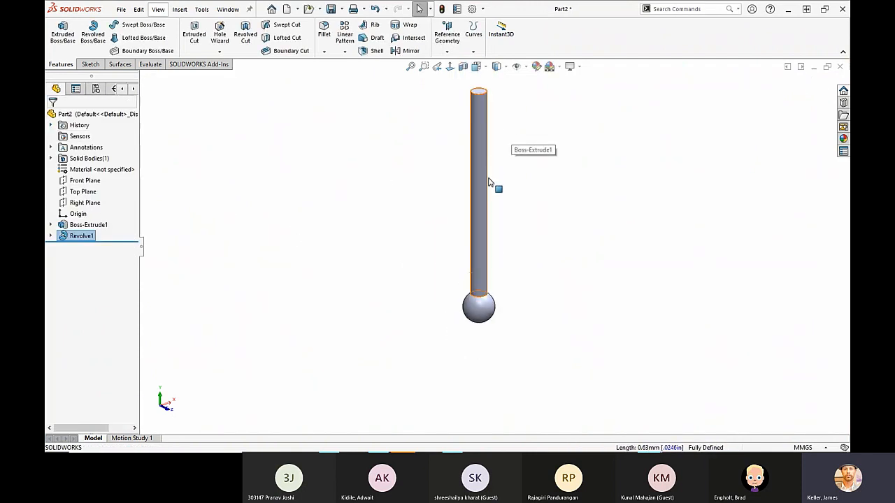
{"action": "left_click", "coordinate": [50, 159]}
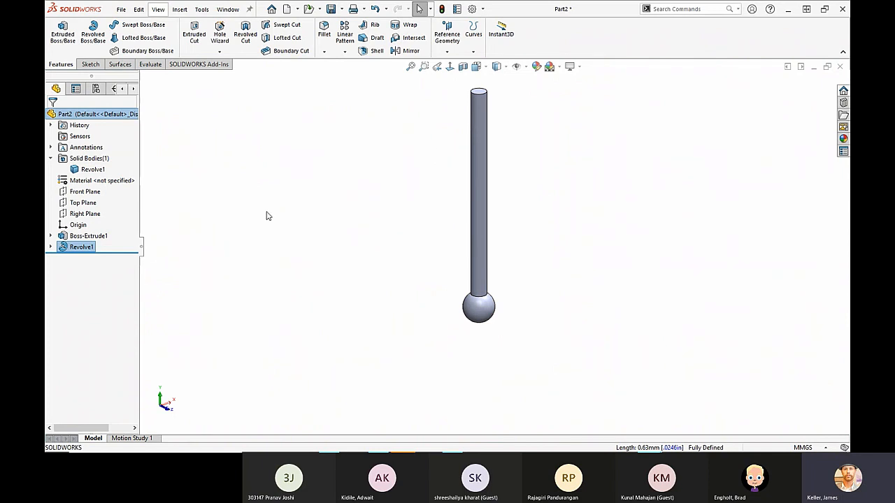
{"action": "left_click", "coordinate": [80, 247]}
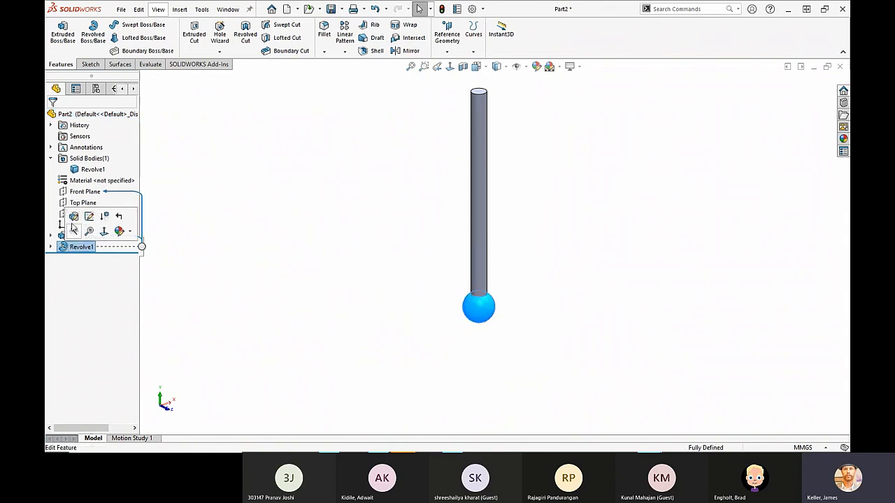
{"action": "left_click", "coordinate": [74, 216]}
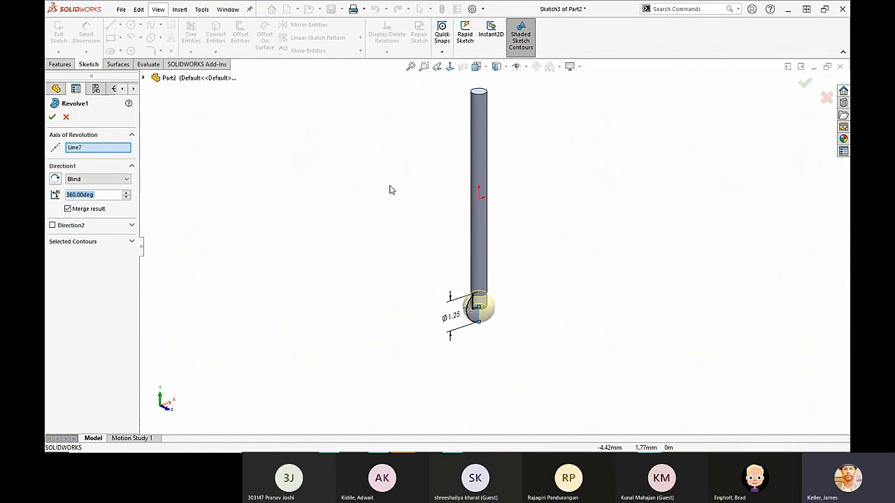
{"action": "left_click", "coordinate": [68, 210]}
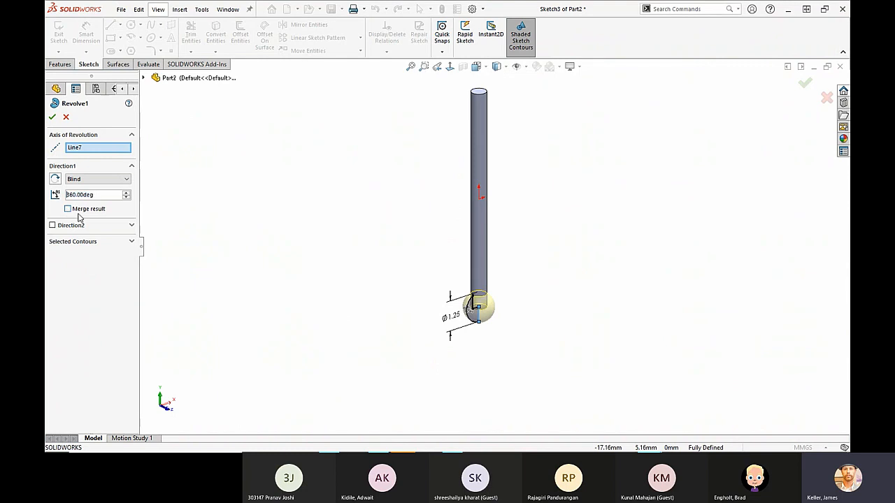
{"action": "left_click", "coordinate": [52, 117]}
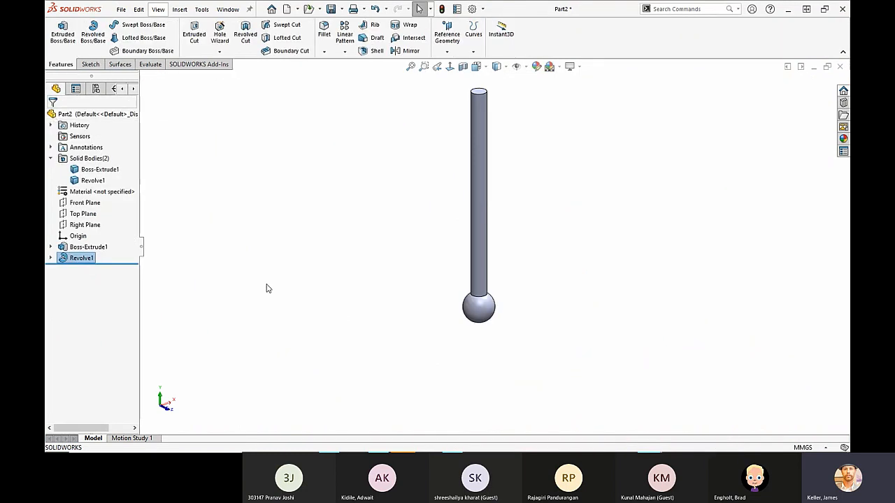
- Examine the rod and ball as separate bodies in the model and in the solid bodies list, and collapse the list
{"action": "left_click", "coordinate": [481, 222]}
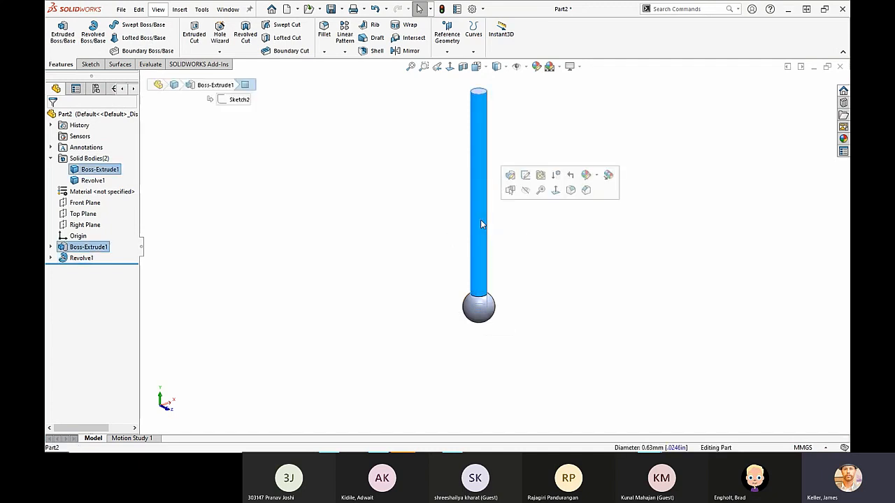
{"action": "left_click", "coordinate": [493, 307]}
{"action": "left_click", "coordinate": [520, 207]}
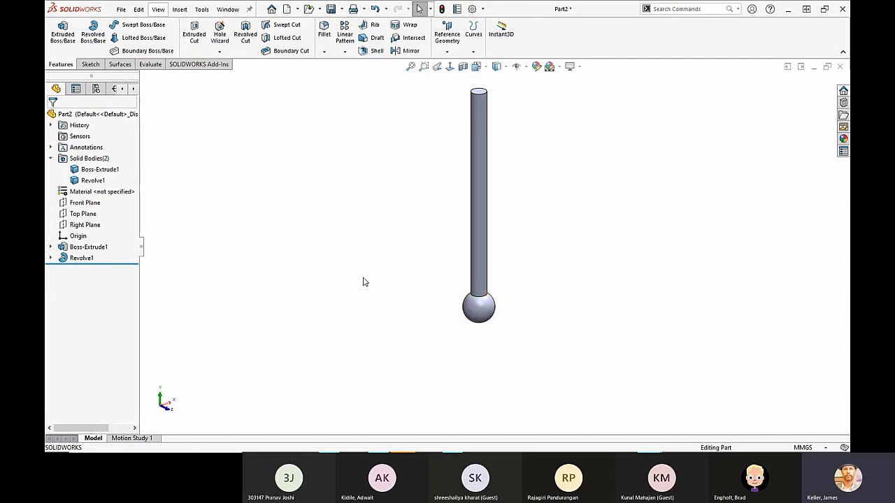
{"action": "left_click", "coordinate": [90, 171]}
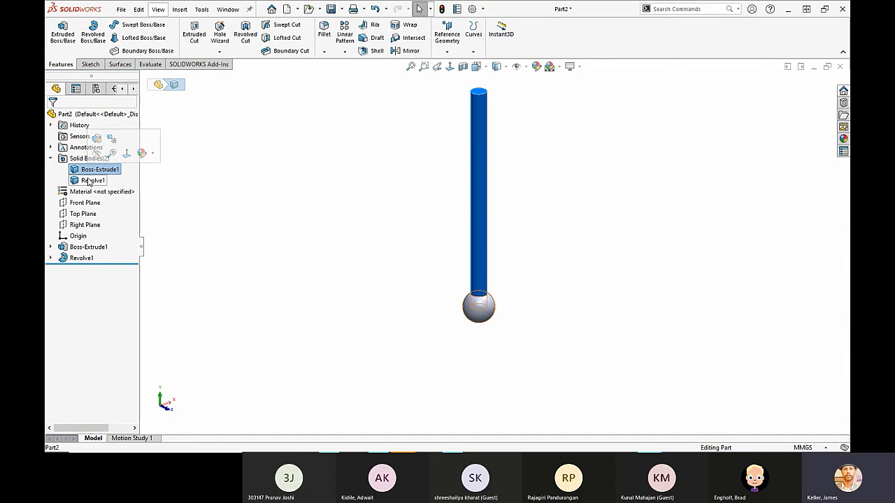
{"action": "left_click", "coordinate": [89, 181]}
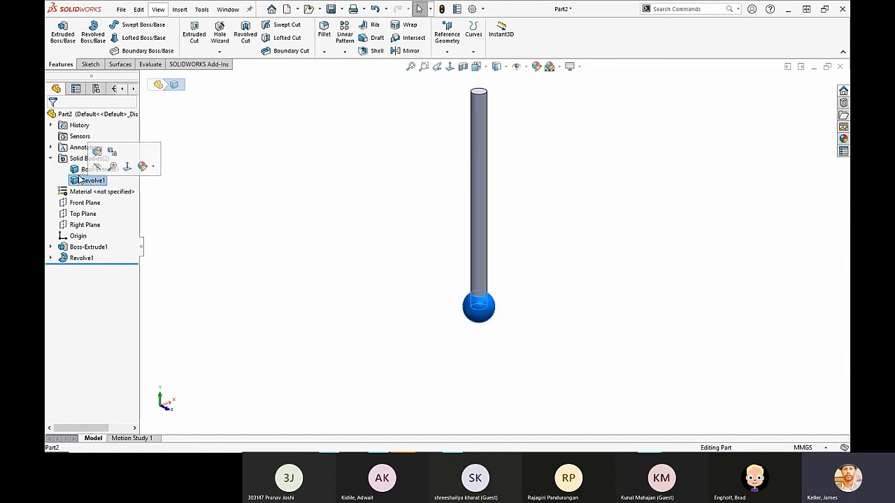
{"action": "left_click", "coordinate": [81, 170]}
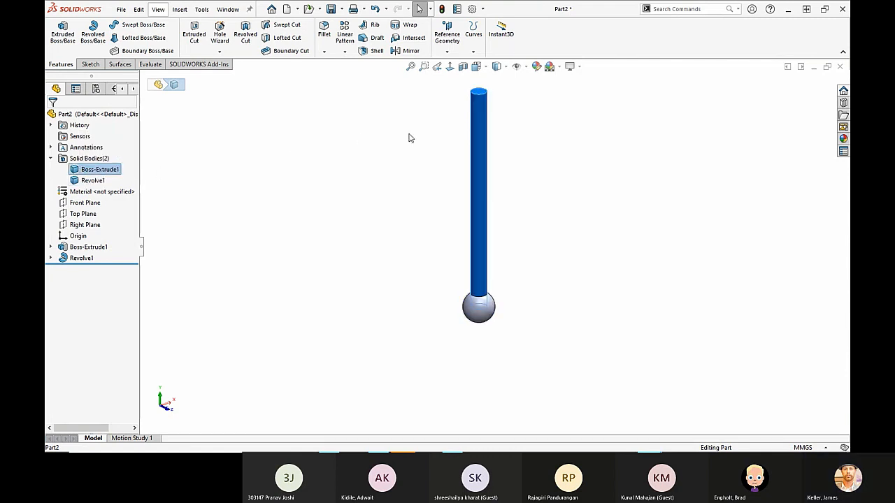
{"action": "scroll", "coordinate": [417, 142], "scroll_direction": "up", "scroll_amount": 1}
{"action": "scroll", "coordinate": [465, 162], "scroll_direction": "down", "scroll_amount": 1}
{"action": "scroll", "coordinate": [466, 164], "scroll_direction": "down", "scroll_amount": 1}
{"action": "left_click", "coordinate": [422, 234]}
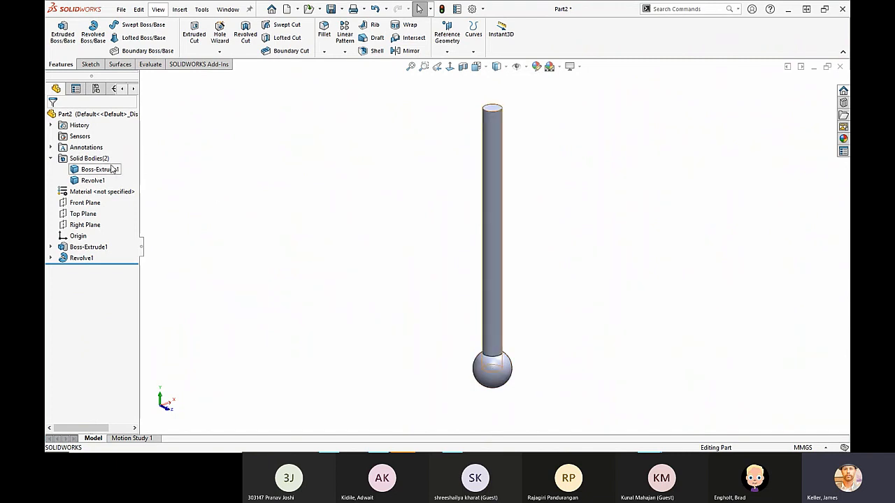
{"action": "left_click", "coordinate": [51, 158]}
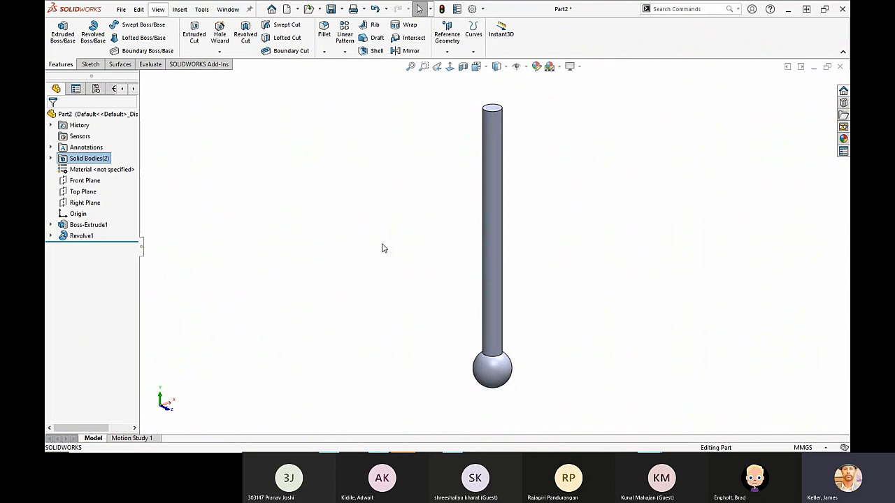
- Expand the ball's revolve feature and review its settings without changing them
{"action": "left_click", "coordinate": [497, 371]}
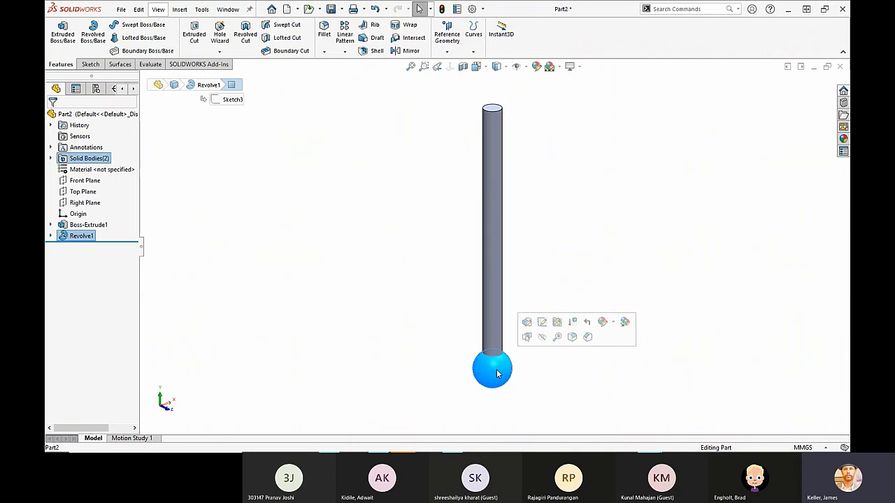
{"action": "left_click", "coordinate": [50, 236]}
{"action": "left_click", "coordinate": [76, 236]}
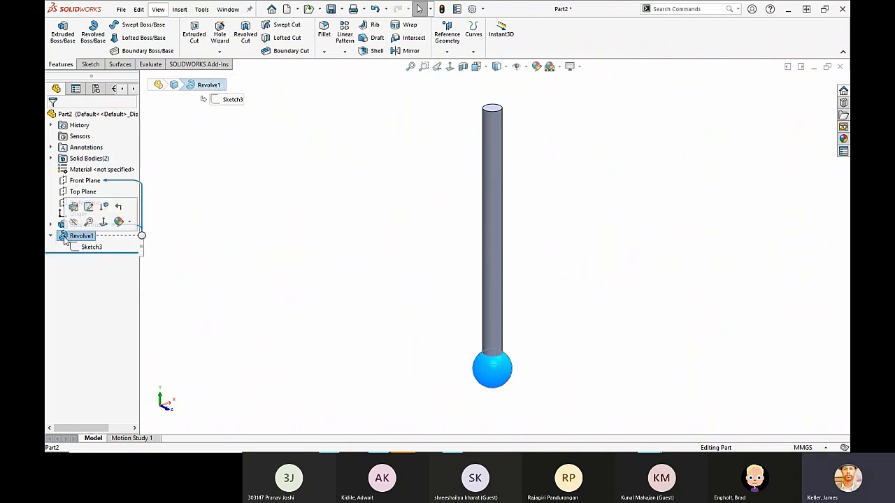
{"action": "left_click", "coordinate": [74, 207]}
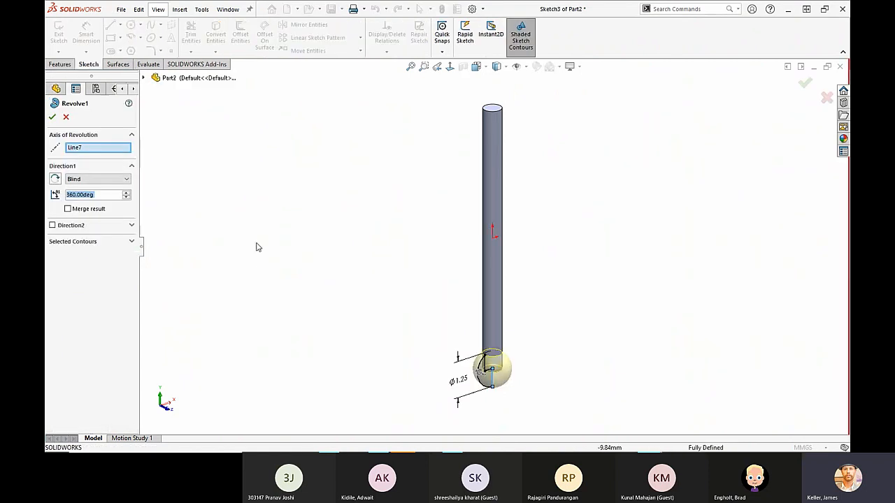
{"action": "left_click", "coordinate": [66, 117]}
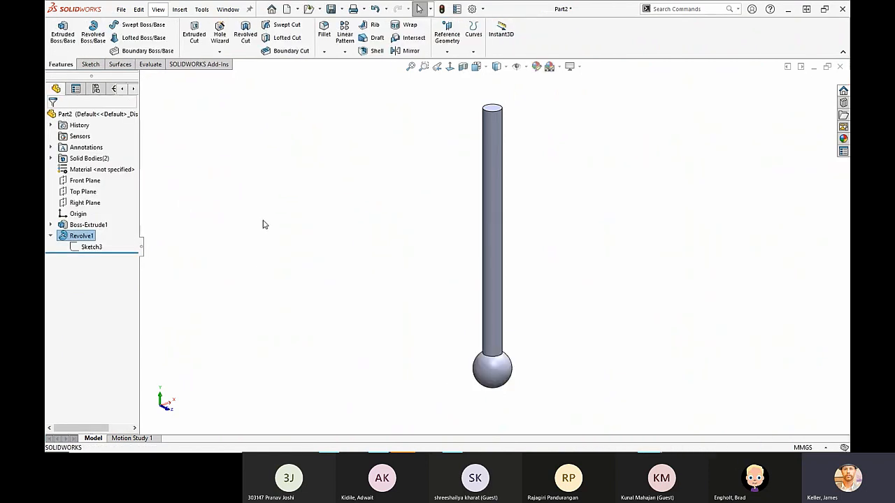
- Open the ball's profile sketch for editing, copy all of its profile geometry and its diameter dimension, and leave the sketch
{"action": "left_click", "coordinate": [87, 248]}
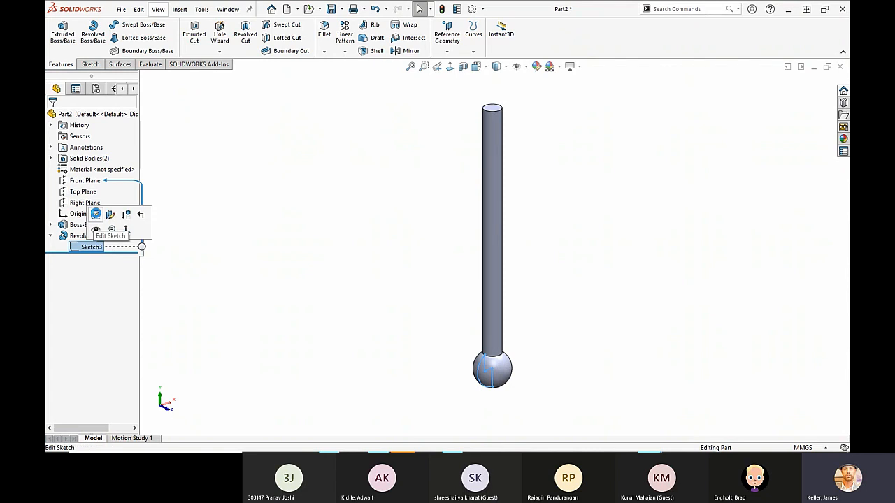
{"action": "left_click", "coordinate": [97, 217]}
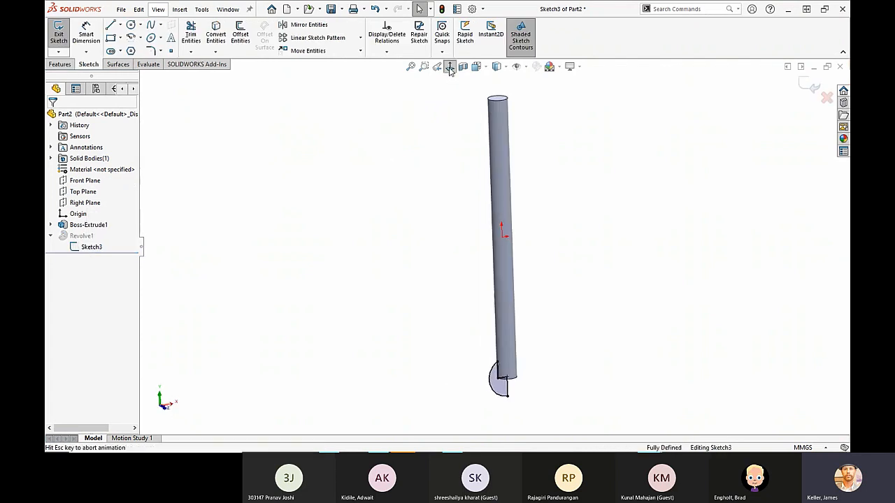
{"action": "left_click_drag", "start_coordinate": [580, 430], "coordinate": [448, 337]}
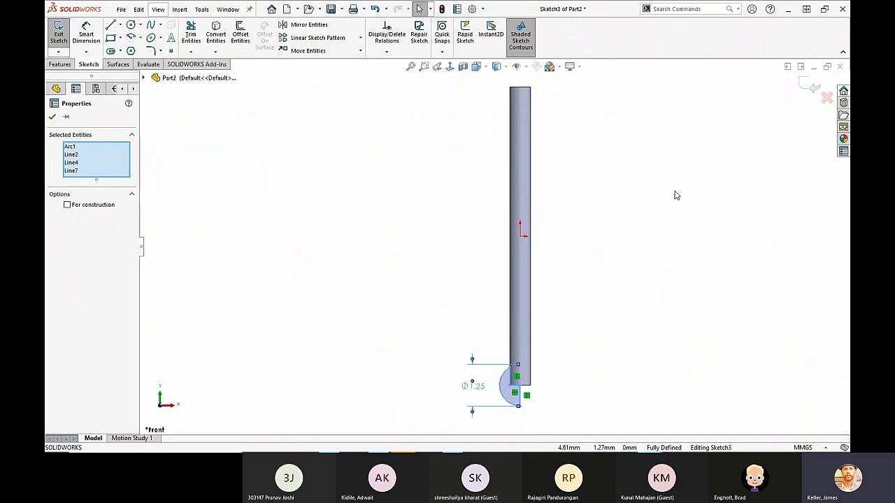
{"action": "left_click", "coordinate": [827, 98]}
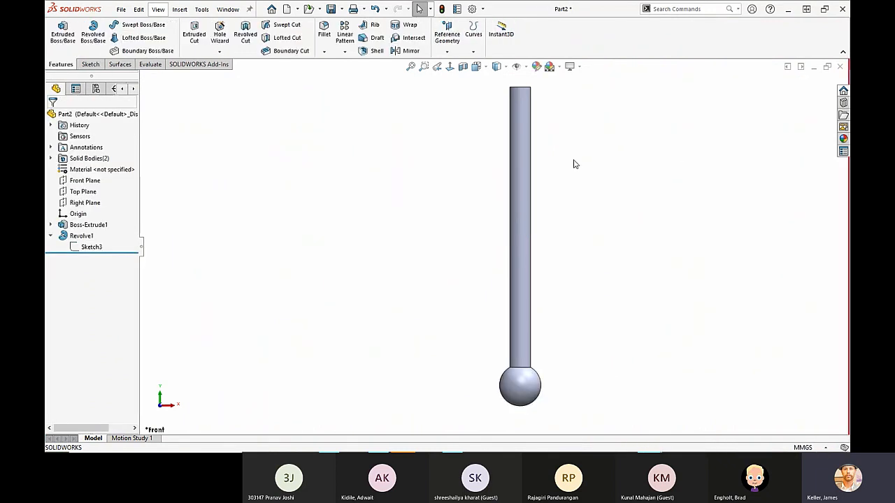
- Create a new part and start a sketch on the Front Plane
{"action": "left_click", "coordinate": [291, 10]}
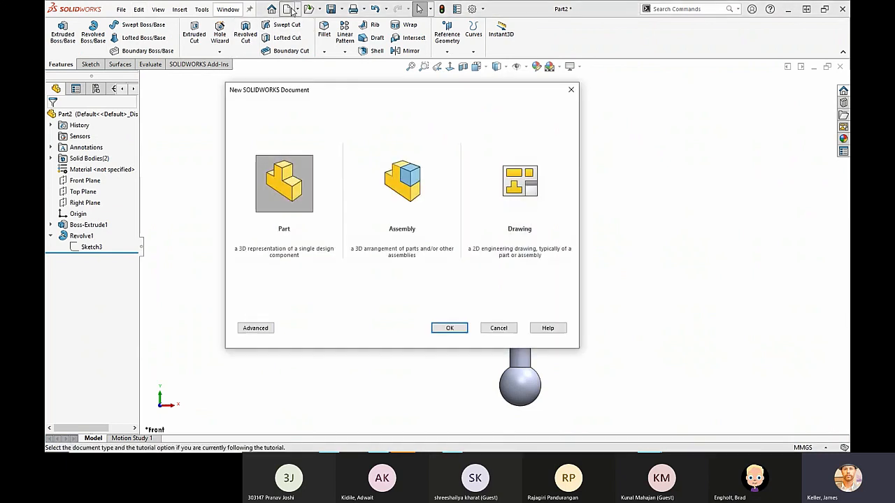
{"action": "double_click", "coordinate": [283, 198]}
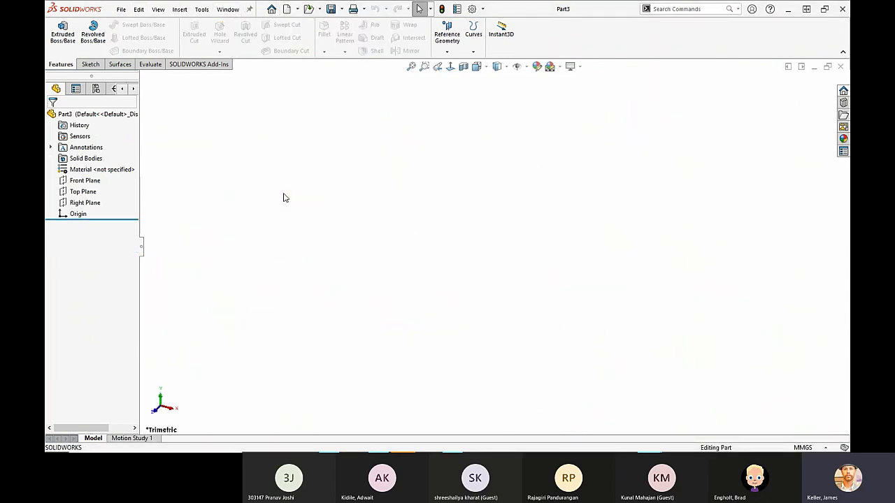
{"action": "left_click", "coordinate": [78, 180]}
{"action": "left_click", "coordinate": [85, 163]}
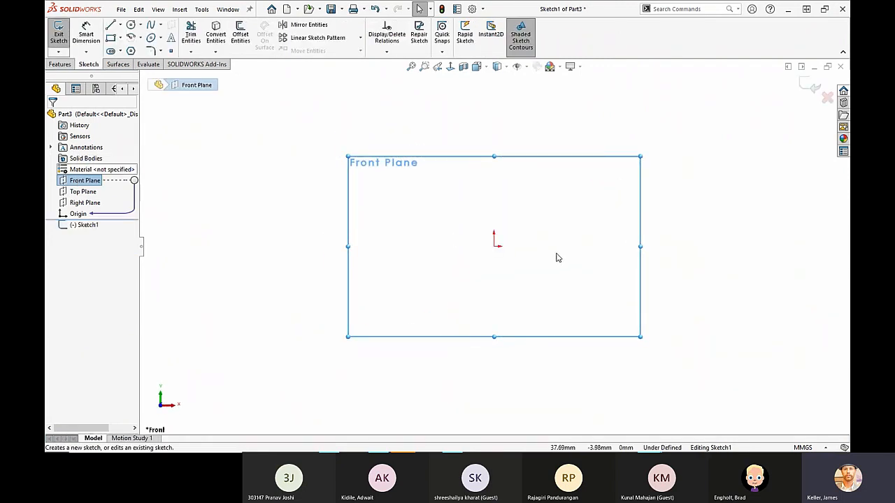
- Paste the copied half-ball profile into the new sketch and clear the selection
{"action": "key", "text": "ctrl+v"}
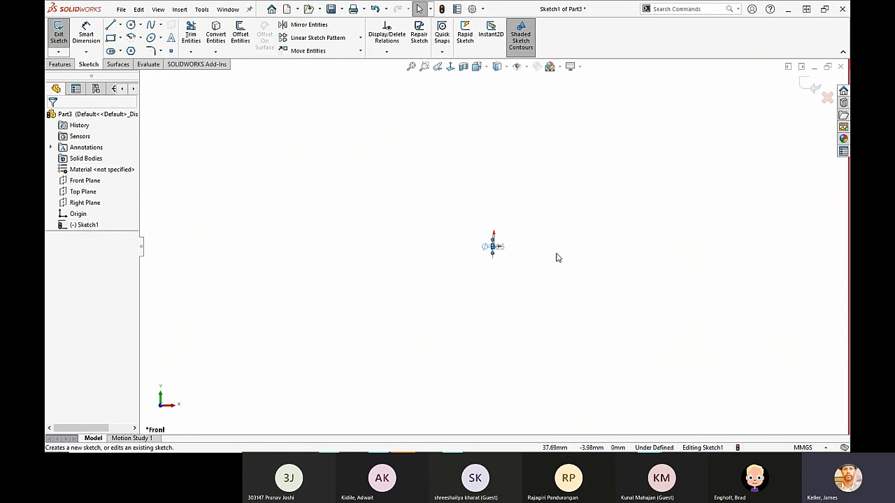
{"action": "scroll", "coordinate": [504, 253], "scroll_direction": "down", "scroll_amount": 4}
{"action": "scroll", "coordinate": [493, 246], "scroll_direction": "down", "scroll_amount": 8}
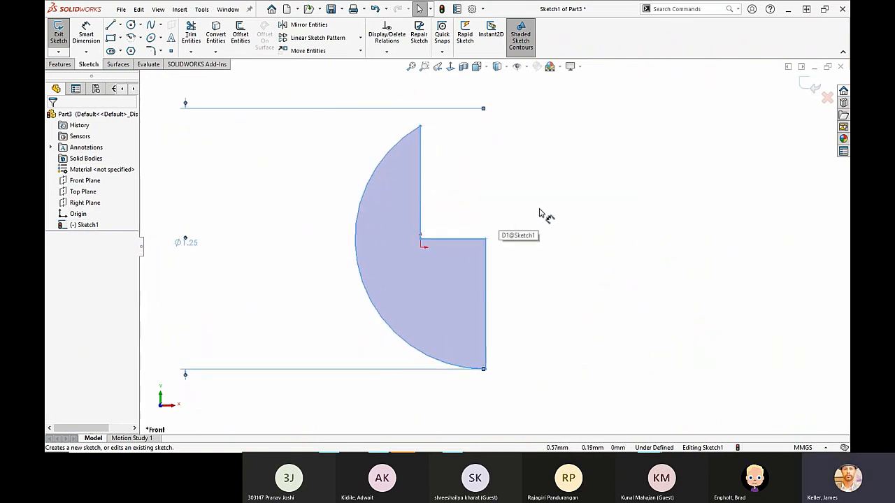
{"action": "key", "text": "Escape"}
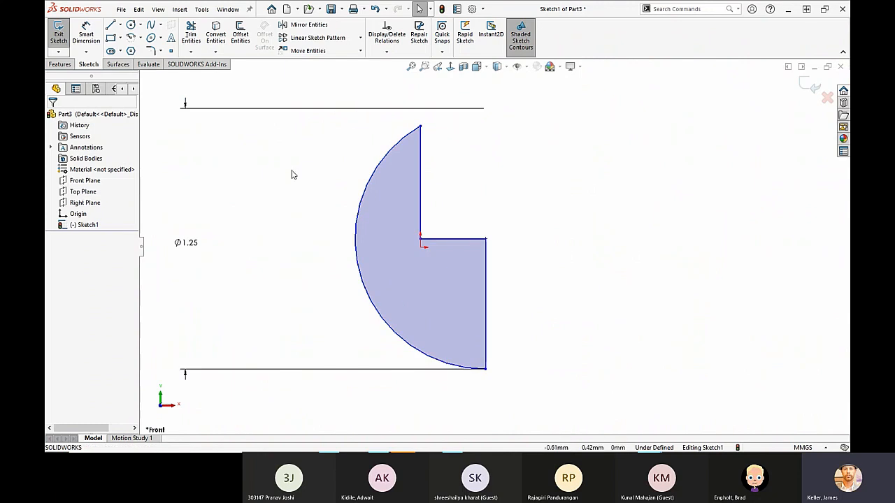
{"action": "scroll", "coordinate": [299, 209], "scroll_direction": "up", "scroll_amount": 1}
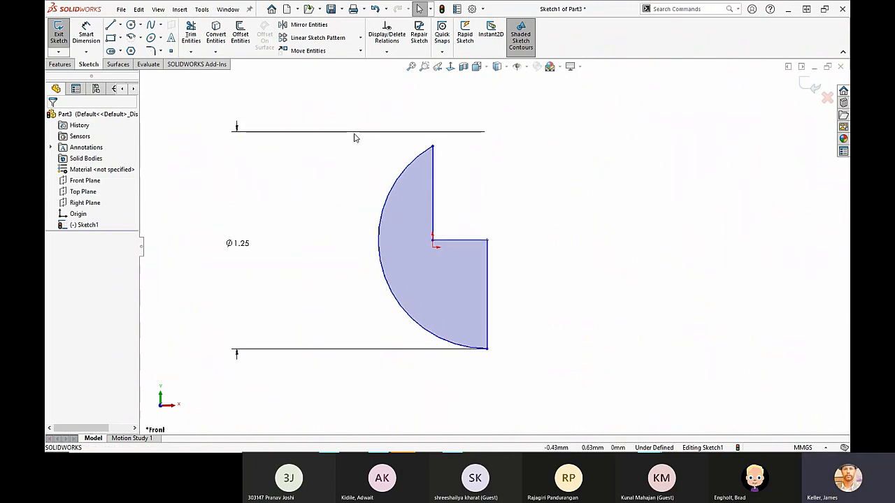
- Replace the pasted profile's diameter dimension with a 0.625 mm radius dimension on the arc
{"action": "left_click", "coordinate": [238, 131]}
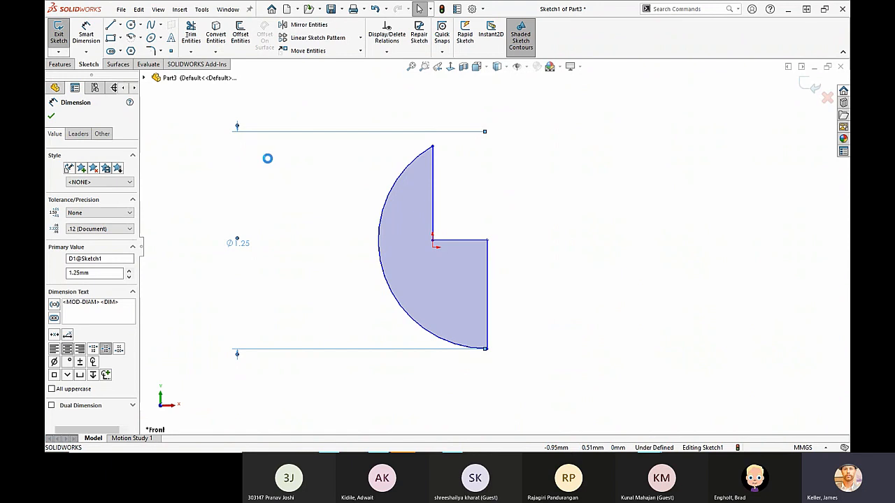
{"action": "key", "text": "Delete"}
{"action": "right_click_drag", "start_coordinate": [322, 297], "coordinate": [330, 262]}
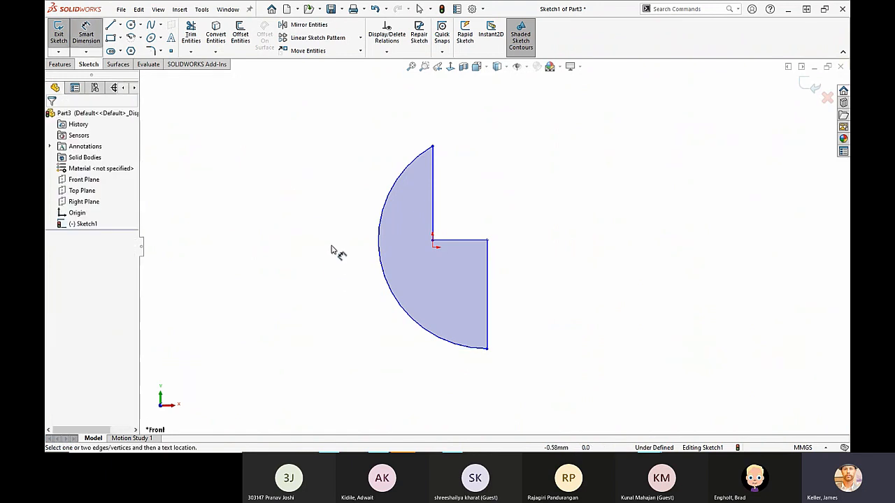
{"action": "left_click", "coordinate": [400, 309]}
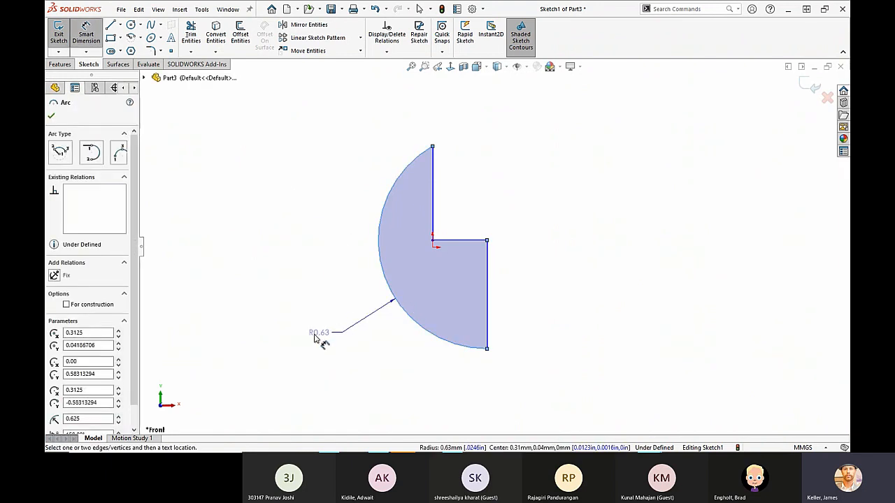
{"action": "left_click", "coordinate": [310, 343]}
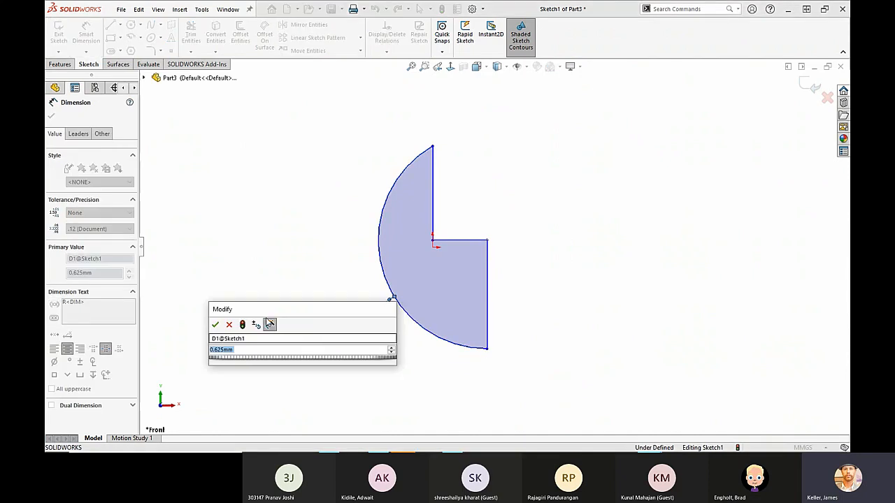
{"action": "left_click", "coordinate": [216, 324]}
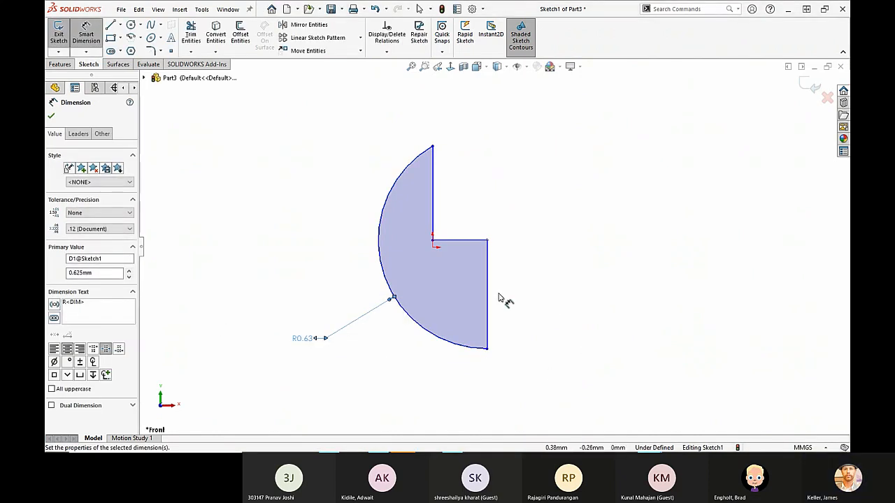
{"action": "key", "text": "Escape"}
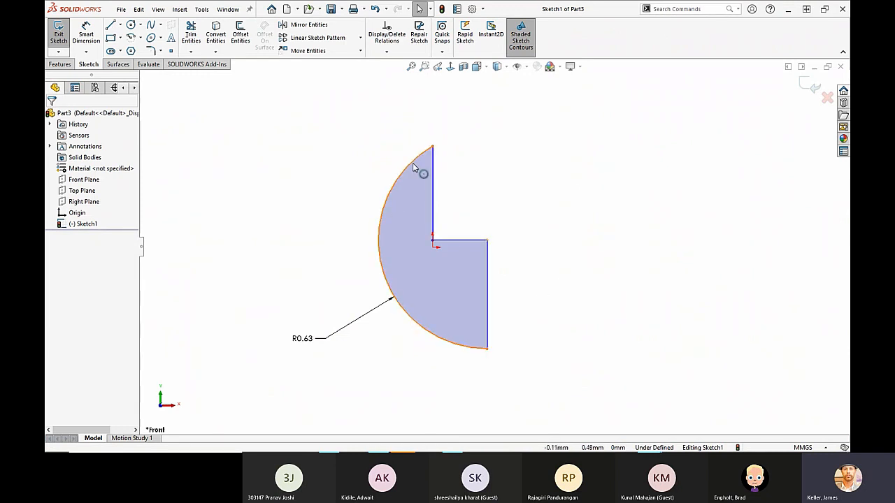
- Try to move the profile so that the arc's lower endpoint lies on the origin
{"action": "left_click_drag", "start_coordinate": [562, 385], "coordinate": [344, 118]}
{"action": "mouse_move", "coordinate": [487, 350]}
{"action": "left_mouse_down"}
{"action": "mouse_move", "coordinate": [483, 309]}
{"action": "mouse_move", "coordinate": [463, 273]}
{"action": "mouse_move", "coordinate": [438, 243]}
{"action": "mouse_move", "coordinate": [433, 249]}
{"action": "left_mouse_up"}
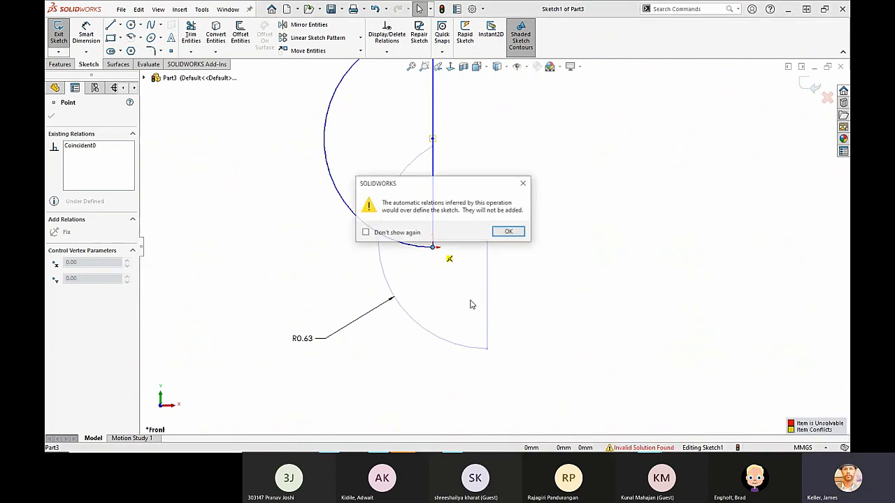
{"action": "left_click", "coordinate": [509, 230]}
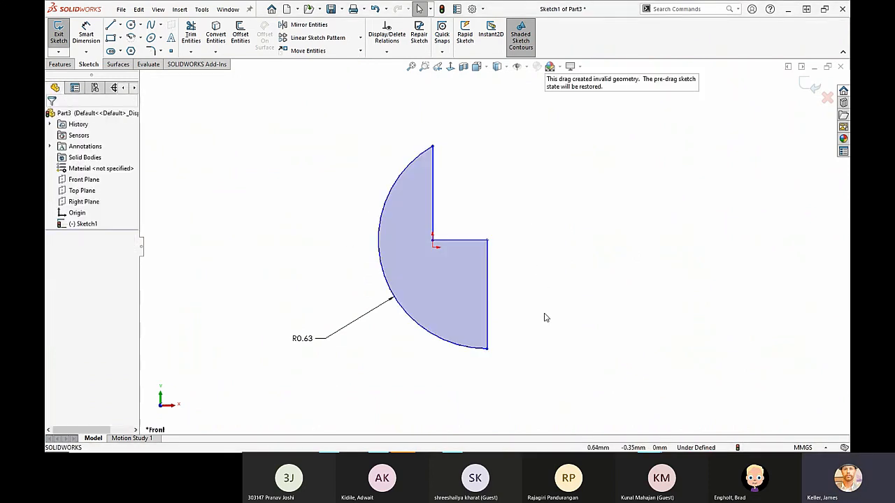
- Make a block from the profile's arc and three lines, and move it so the arc's centre lies on the origin
{"action": "left_click", "coordinate": [308, 342]}
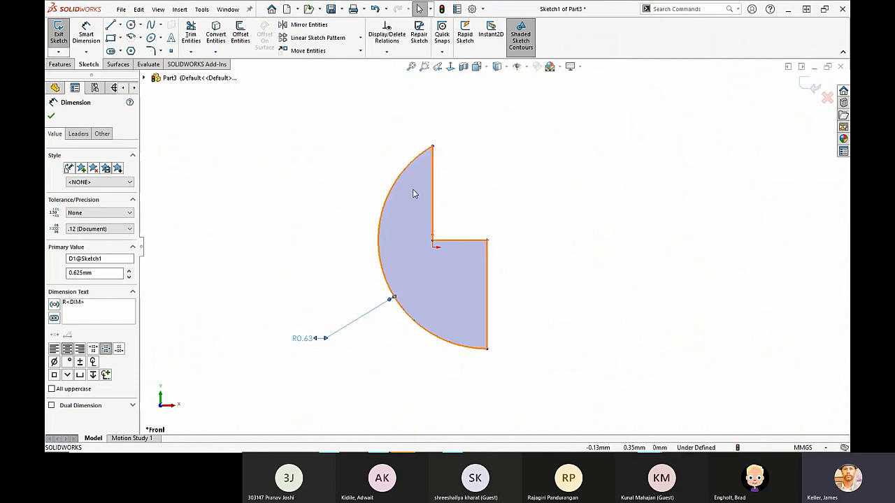
{"action": "left_click", "coordinate": [266, 191]}
{"action": "left_click_drag", "start_coordinate": [531, 384], "coordinate": [369, 123]}
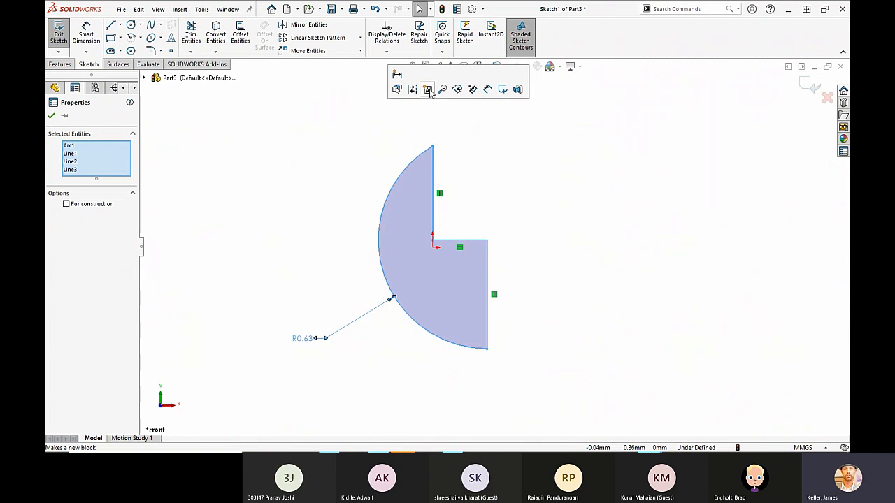
{"action": "left_click", "coordinate": [428, 90]}
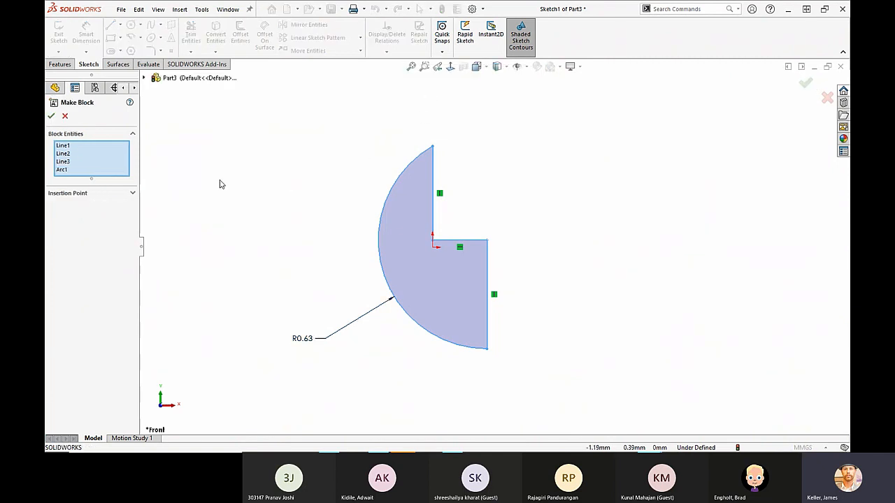
{"action": "left_click", "coordinate": [52, 117]}
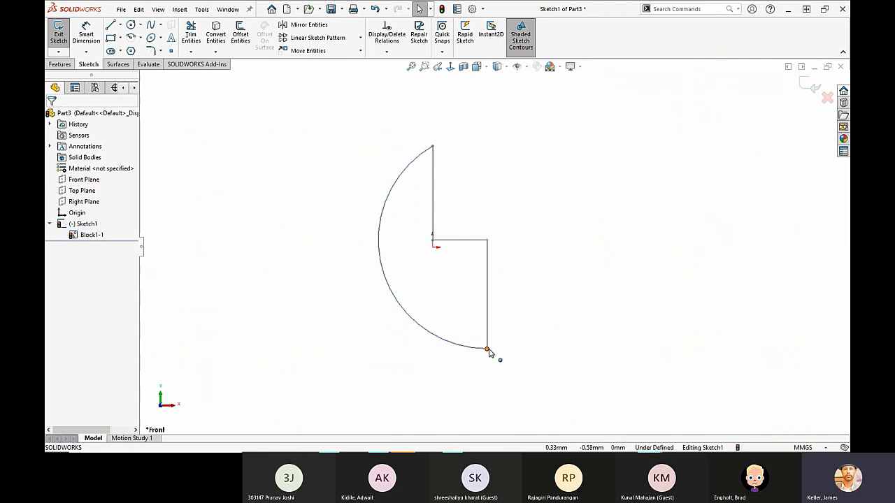
{"action": "mouse_move", "coordinate": [488, 353]}
{"action": "left_mouse_down"}
{"action": "mouse_move", "coordinate": [427, 314]}
{"action": "mouse_move", "coordinate": [337, 330]}
{"action": "mouse_move", "coordinate": [587, 368]}
{"action": "mouse_move", "coordinate": [533, 266]}
{"action": "mouse_move", "coordinate": [364, 315]}
{"action": "mouse_move", "coordinate": [385, 273]}
{"action": "mouse_move", "coordinate": [405, 306]}
{"action": "mouse_move", "coordinate": [423, 256]}
{"action": "mouse_move", "coordinate": [417, 267]}
{"action": "mouse_move", "coordinate": [411, 256]}
{"action": "mouse_move", "coordinate": [430, 248]}
{"action": "mouse_move", "coordinate": [415, 352]}
{"action": "mouse_move", "coordinate": [413, 256]}
{"action": "mouse_move", "coordinate": [424, 261]}
{"action": "mouse_move", "coordinate": [434, 248]}
{"action": "left_mouse_up"}
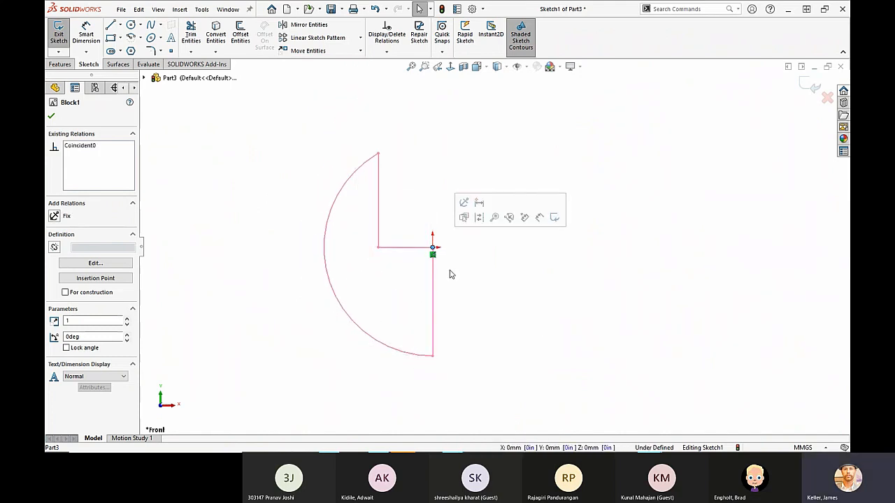
- Explode the profile block back into its individual sketch entities
{"action": "left_click", "coordinate": [497, 306]}
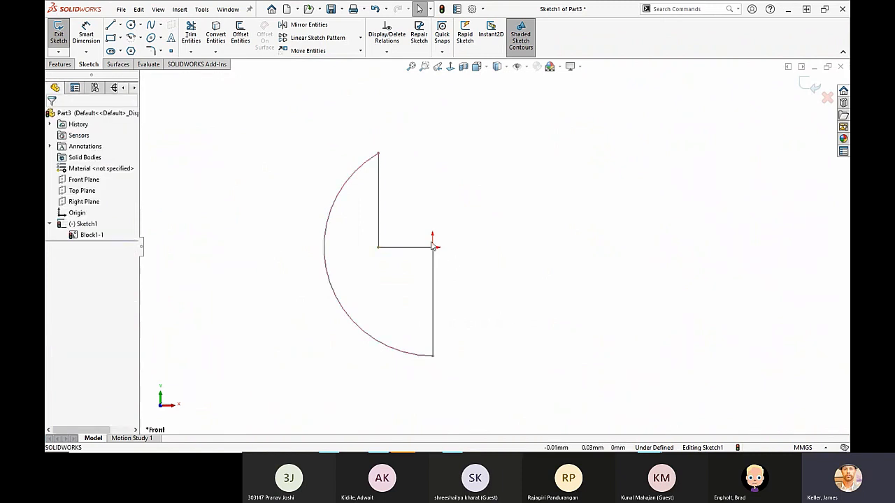
{"action": "right_click", "coordinate": [395, 253]}
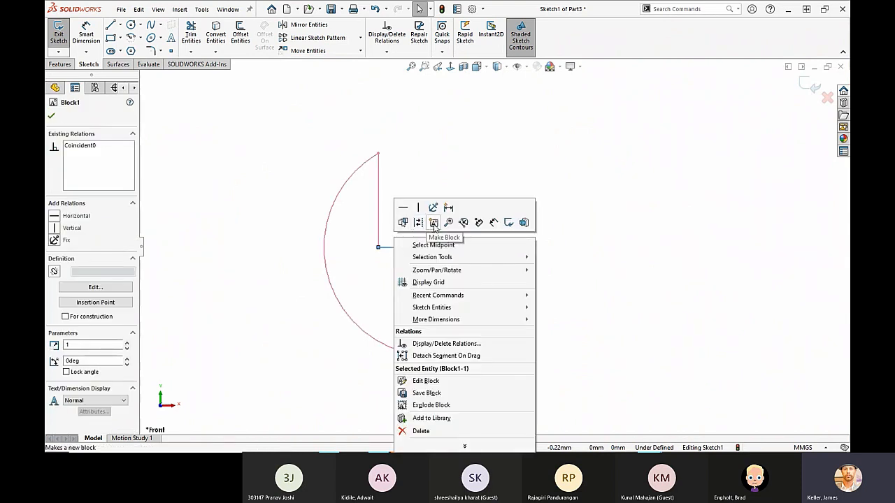
{"action": "left_click", "coordinate": [453, 408]}
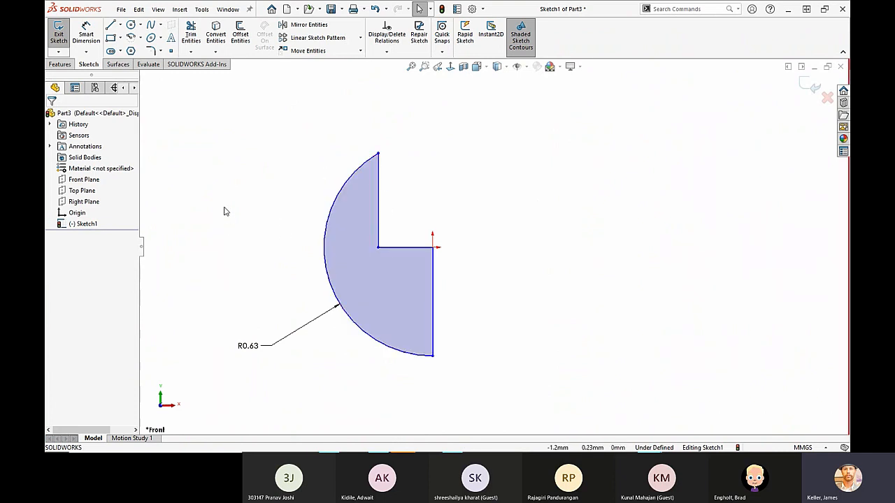
{"action": "right_click_drag", "start_coordinate": [559, 346], "coordinate": [574, 279]}
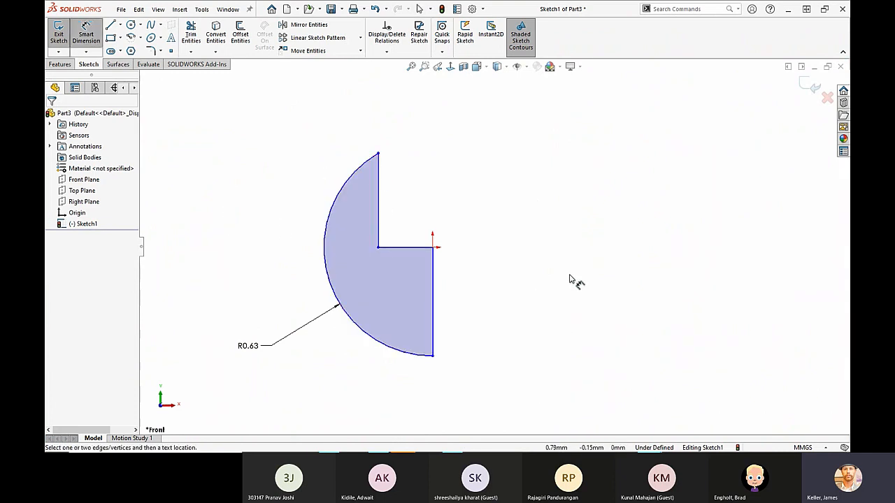
{"action": "left_click", "coordinate": [434, 292]}
{"action": "left_click", "coordinate": [469, 301]}
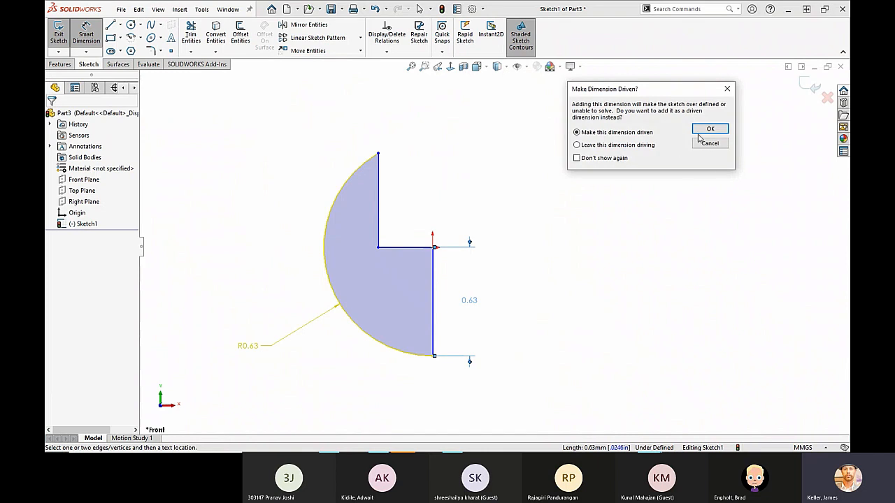
{"action": "left_click", "coordinate": [710, 145]}
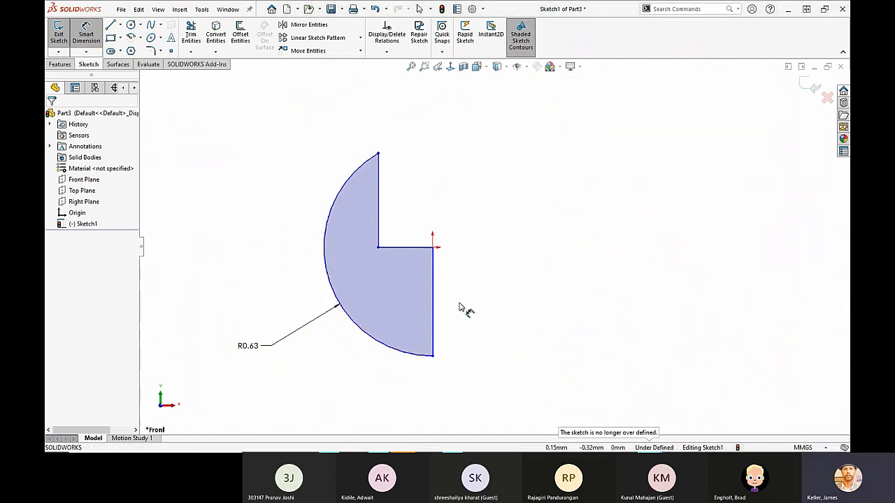
{"action": "key", "text": "Escape"}
- Add vertical relations to the profile's lower and upper upright lines and a horizontal relation to the short line between them
{"action": "left_click", "coordinate": [434, 291]}
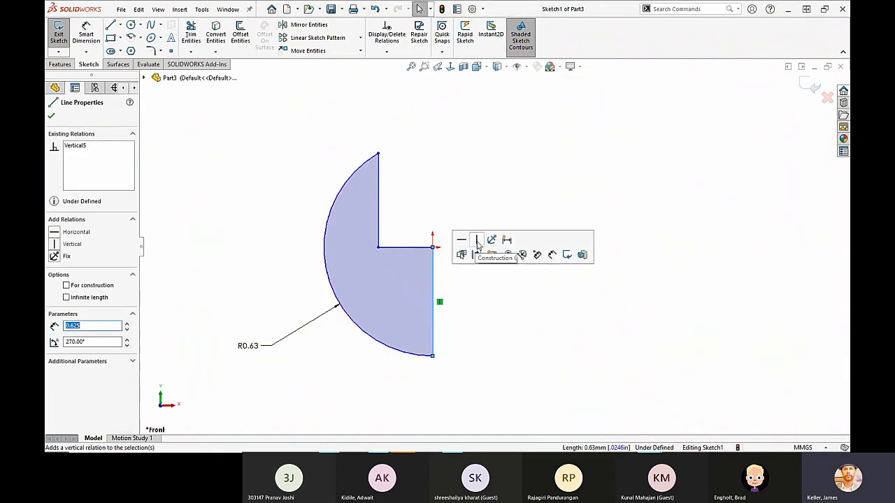
{"action": "left_click", "coordinate": [477, 241]}
{"action": "left_click", "coordinate": [407, 246]}
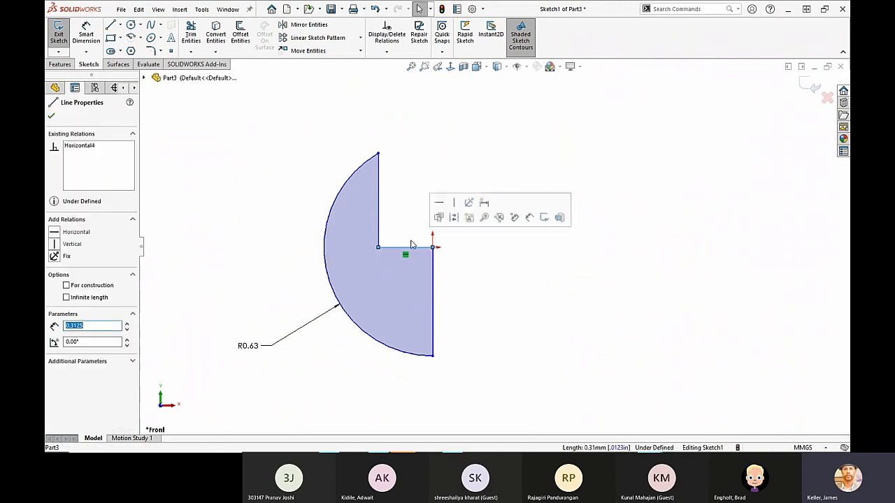
{"action": "left_click", "coordinate": [442, 204]}
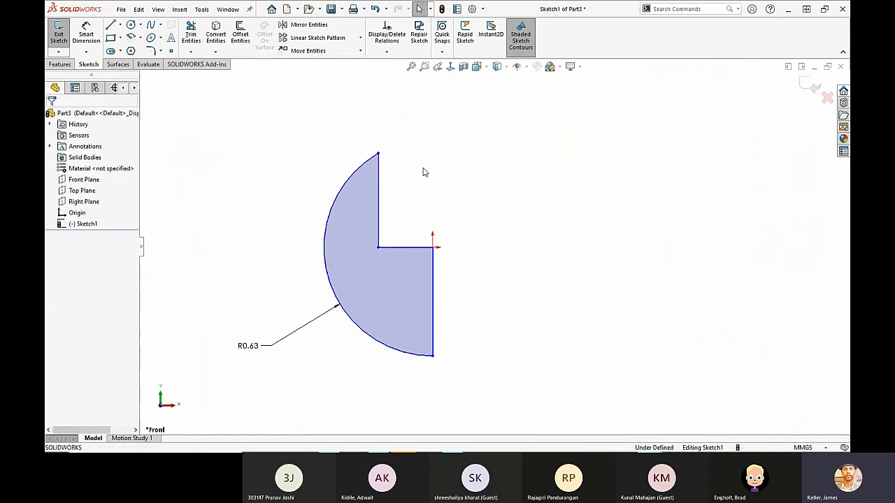
{"action": "left_click", "coordinate": [379, 193]}
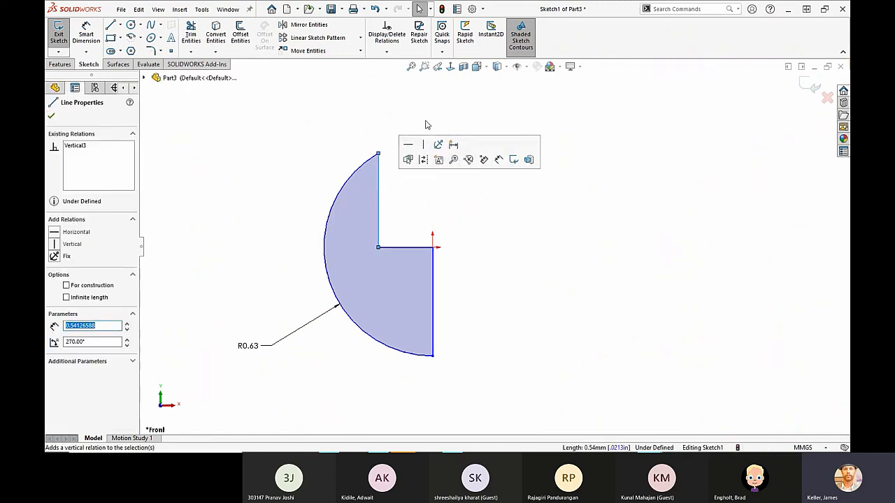
{"action": "left_click", "coordinate": [425, 141]}
- Move the profile's inner corner outward to about X -0.45 mm, and return it to X -0.3125 mm
{"action": "left_click_drag", "start_coordinate": [378, 247], "coordinate": [355, 248]}
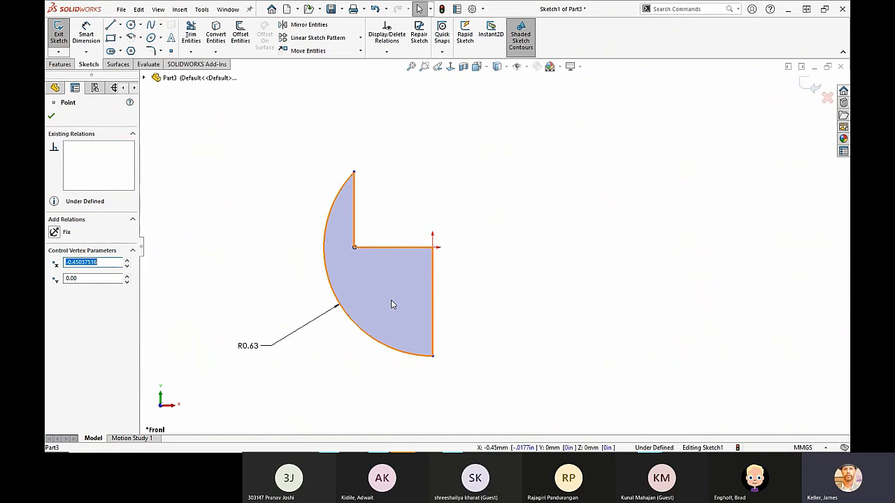
{"action": "type", "text": "-0.3125"}
{"action": "key", "text": "Return"}
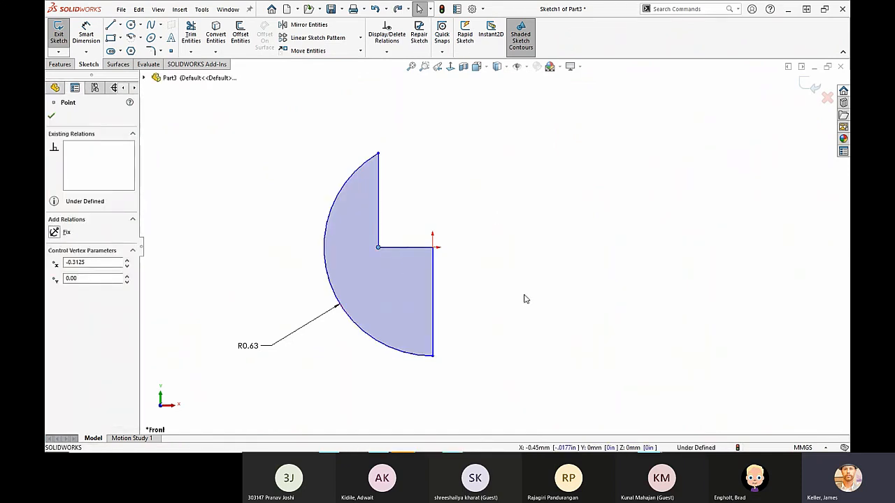
- Dimension the length of the profile's short horizontal line, placing the dimension above it
{"action": "right_click_drag", "start_coordinate": [527, 305], "coordinate": [542, 243]}
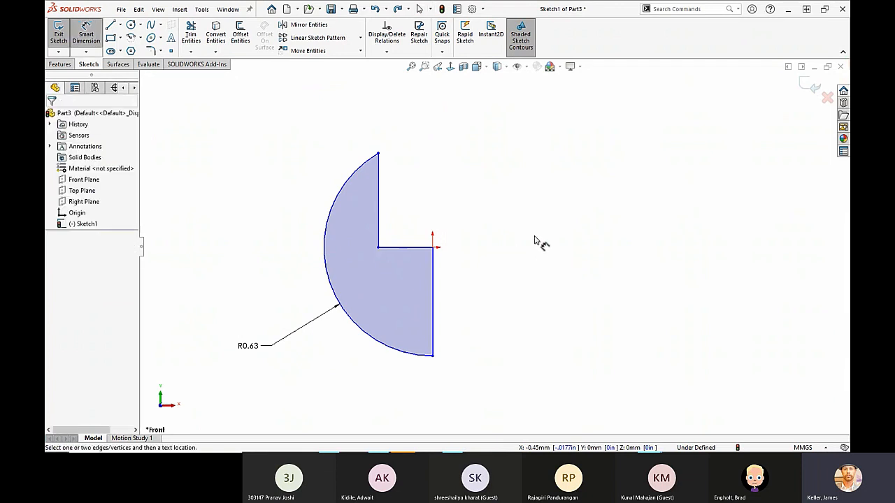
{"action": "left_click", "coordinate": [408, 247]}
{"action": "left_click", "coordinate": [410, 221]}
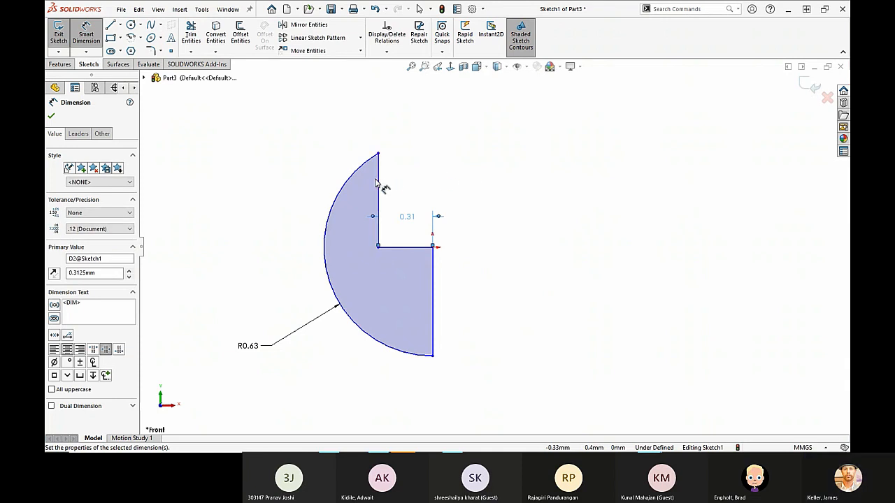
{"action": "left_click", "coordinate": [379, 188]}
{"action": "left_click", "coordinate": [416, 192]}
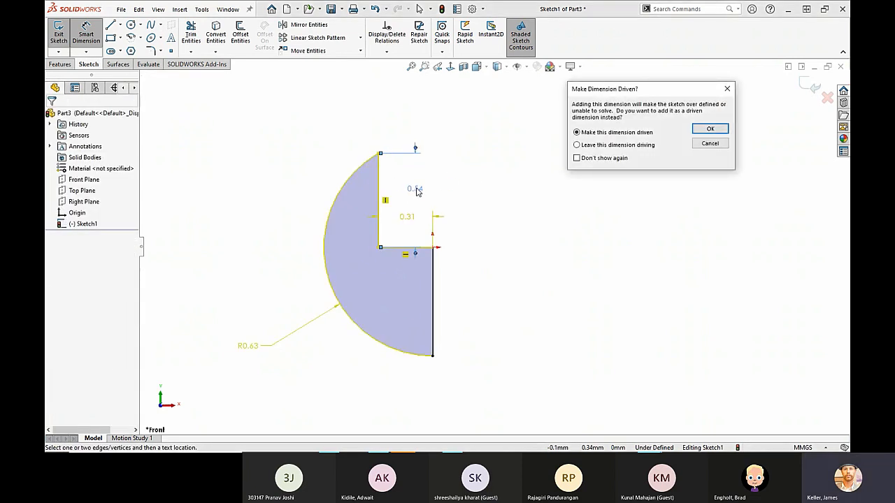
{"action": "left_click", "coordinate": [709, 143]}
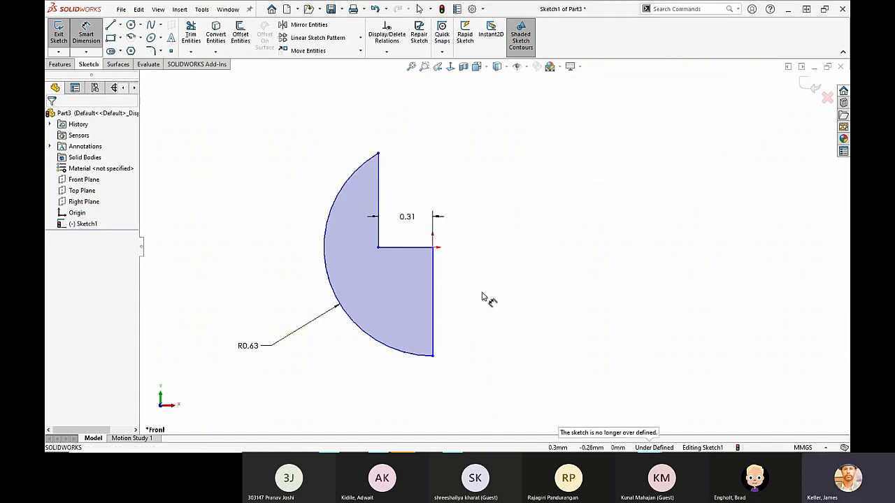
{"action": "key", "text": "Escape"}
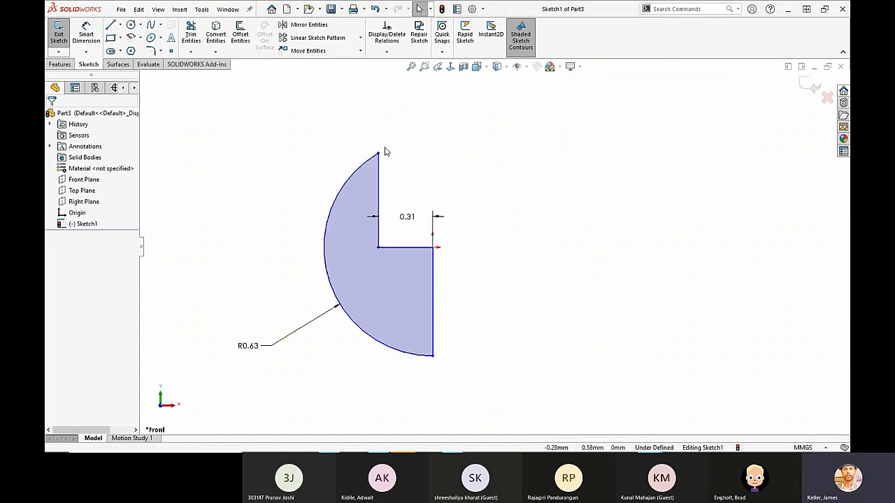
- Shift the profile off the origin and make the corner joining the horizontal and lower vertical lines coincident with the origin
{"action": "mouse_move", "coordinate": [379, 152]}
{"action": "left_mouse_down"}
{"action": "mouse_move", "coordinate": [409, 146]}
{"action": "mouse_move", "coordinate": [357, 140]}
{"action": "mouse_move", "coordinate": [350, 147]}
{"action": "left_mouse_up"}
{"action": "left_click", "coordinate": [406, 242]}
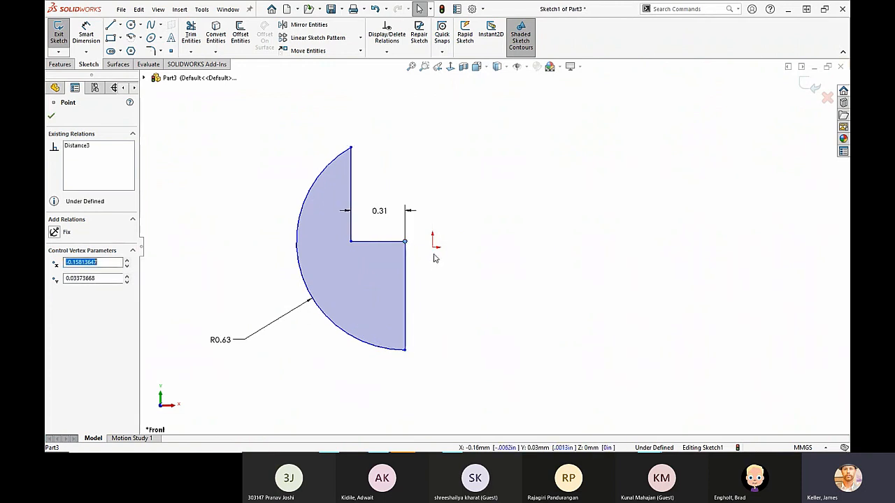
{"action": "left_click", "coordinate": [434, 246], "text": "ctrl"}
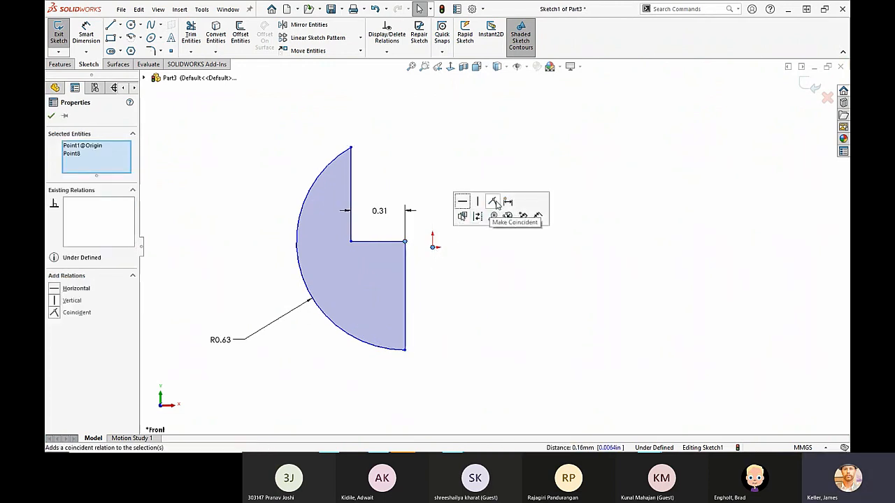
{"action": "left_click", "coordinate": [493, 203]}
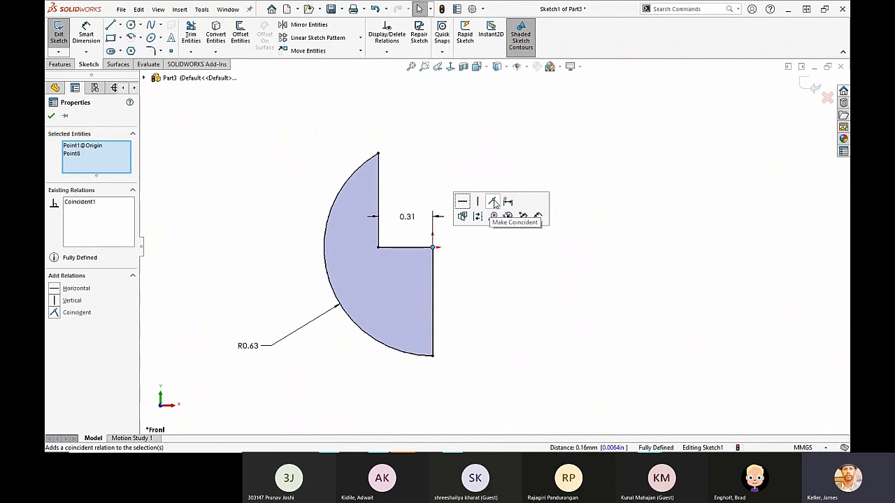
{"action": "left_click", "coordinate": [473, 139]}
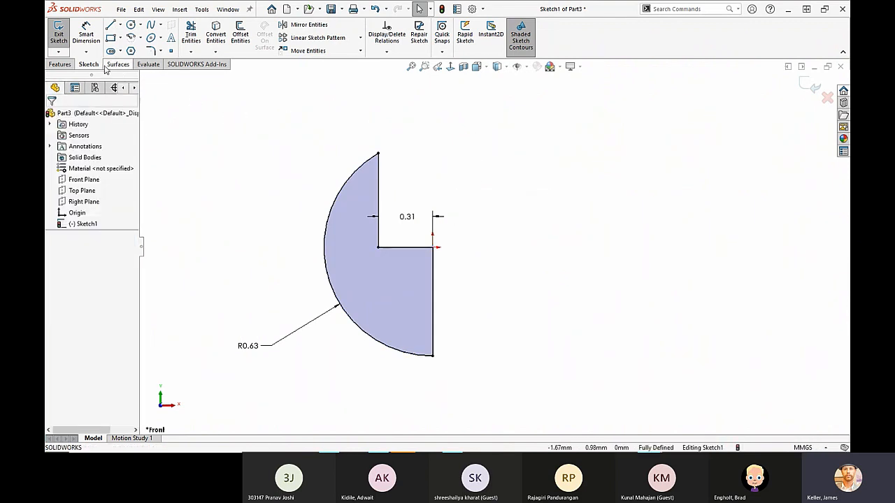
- Revolve the profile 360 degrees about its lower vertical line to form the ball with its blind hole
{"action": "left_click_drag", "start_coordinate": [516, 377], "coordinate": [238, 116]}
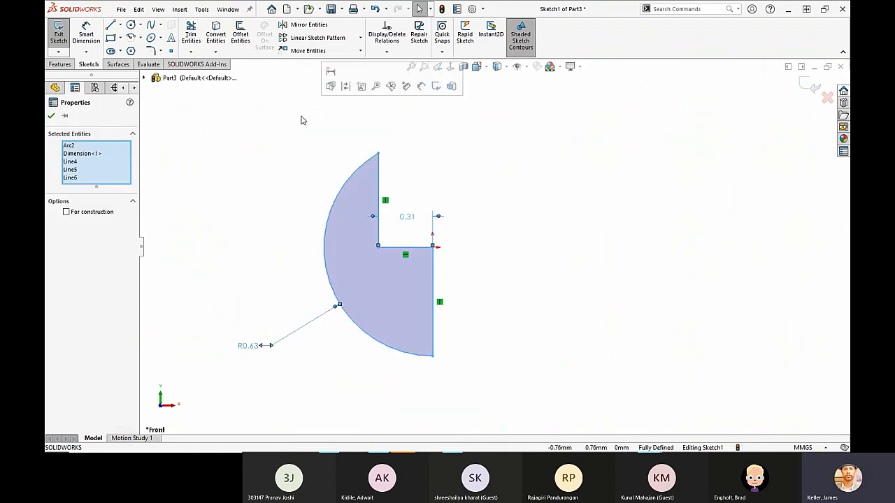
{"action": "left_click", "coordinate": [62, 65]}
{"action": "left_click", "coordinate": [99, 35]}
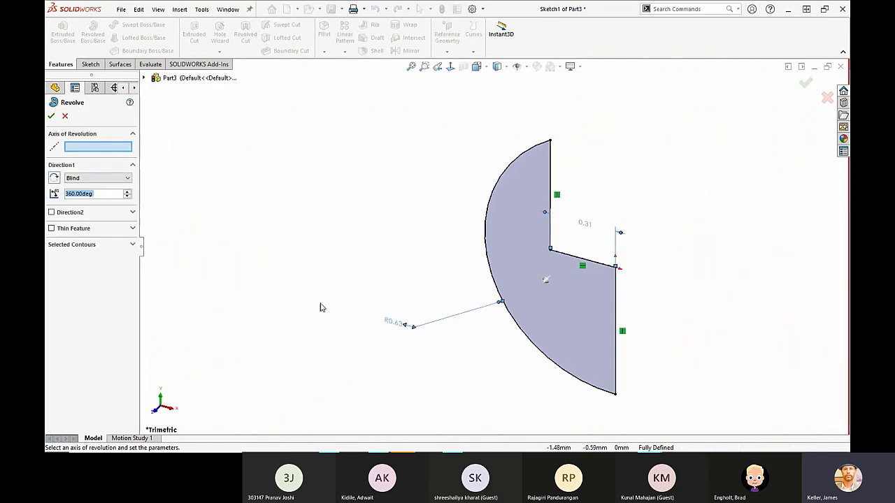
{"action": "left_click", "coordinate": [615, 319]}
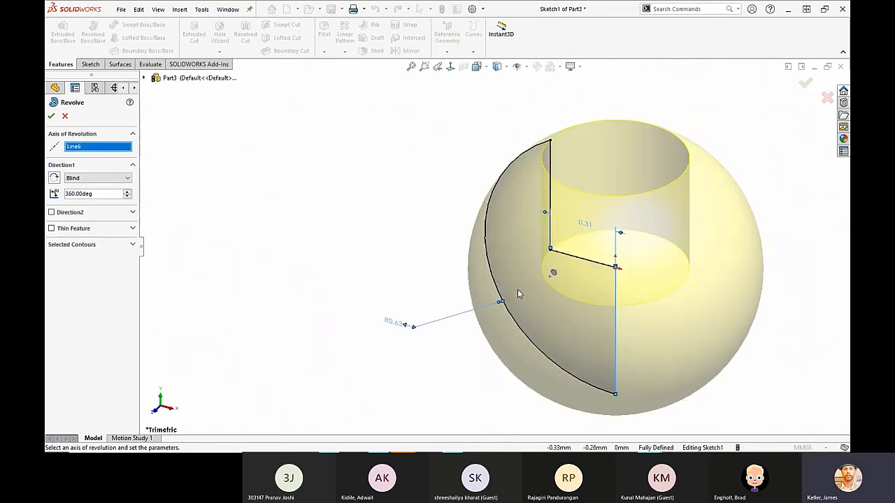
{"action": "left_click", "coordinate": [51, 115]}
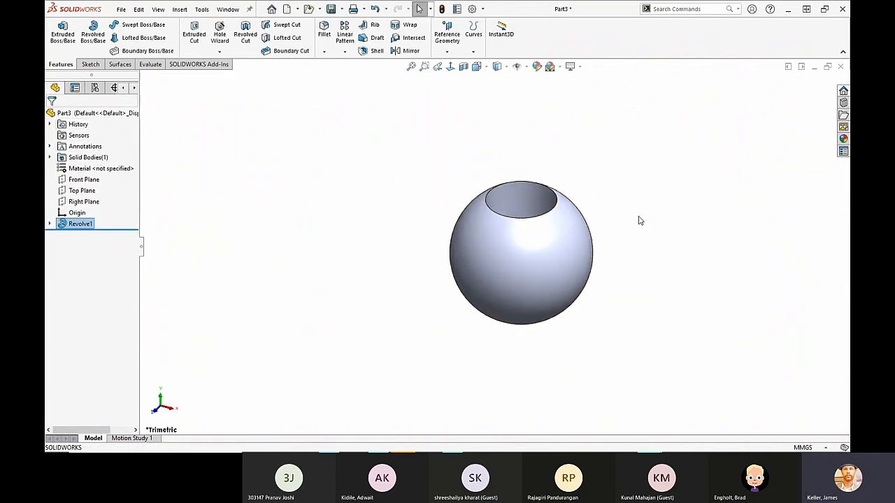
- Save the part as "ball end" in the 2019 Models folder, and widen the feature tree to show its full name
{"action": "middle_click_drag", "start_coordinate": [416, 332], "coordinate": [371, 343]}
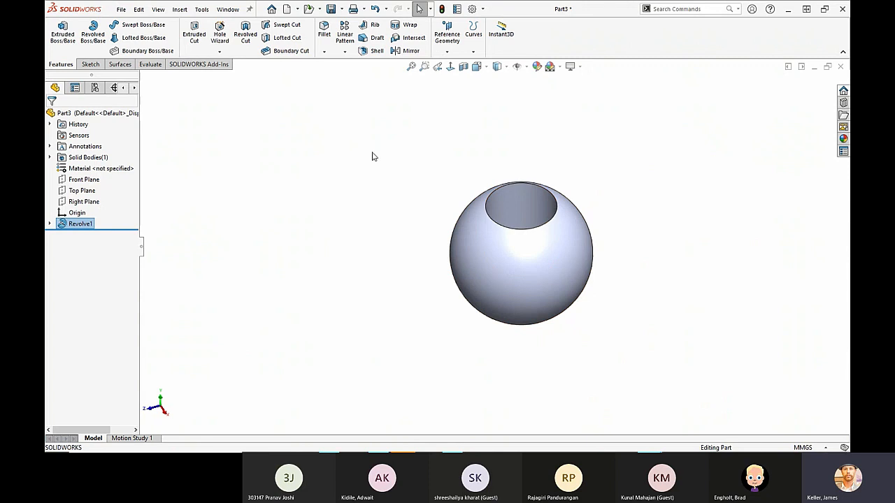
{"action": "left_click", "coordinate": [326, 194]}
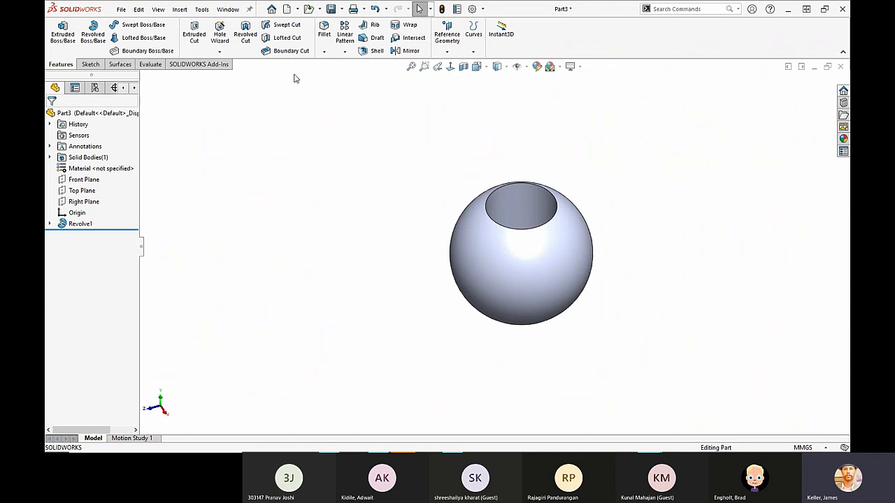
{"action": "left_click", "coordinate": [342, 9]}
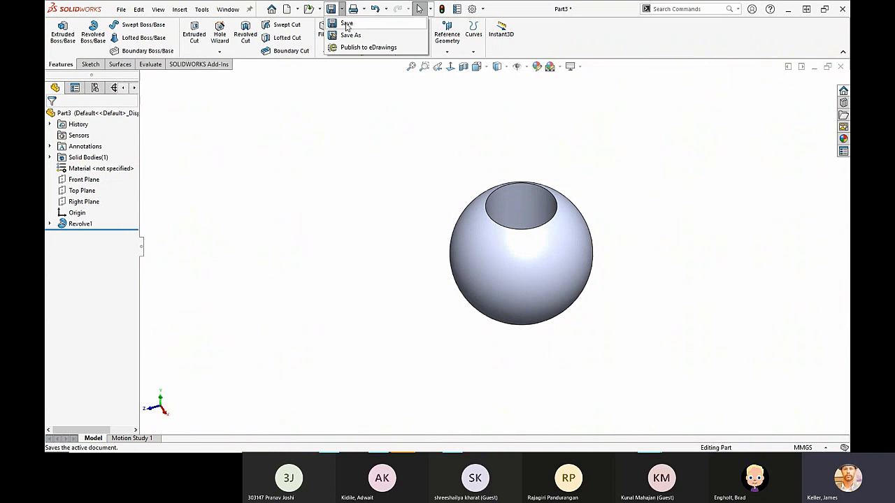
{"action": "left_click", "coordinate": [349, 35]}
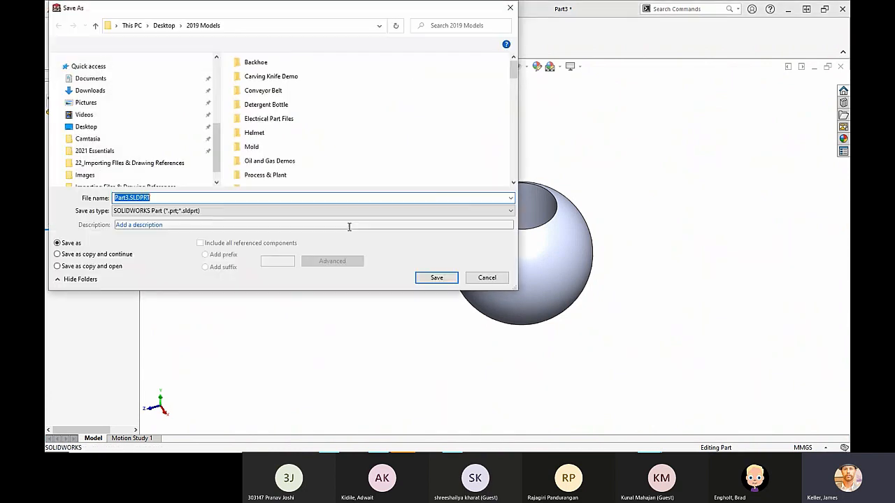
{"action": "left_click_drag", "start_coordinate": [256, 15], "coordinate": [355, 72]}
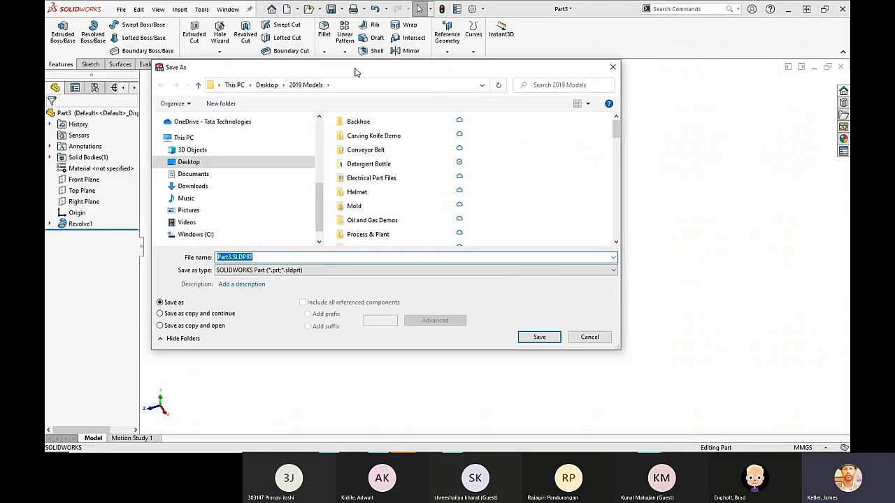
{"action": "left_click_drag", "start_coordinate": [232, 258], "coordinate": [215, 257]}
{"action": "type", "text": "ball"}
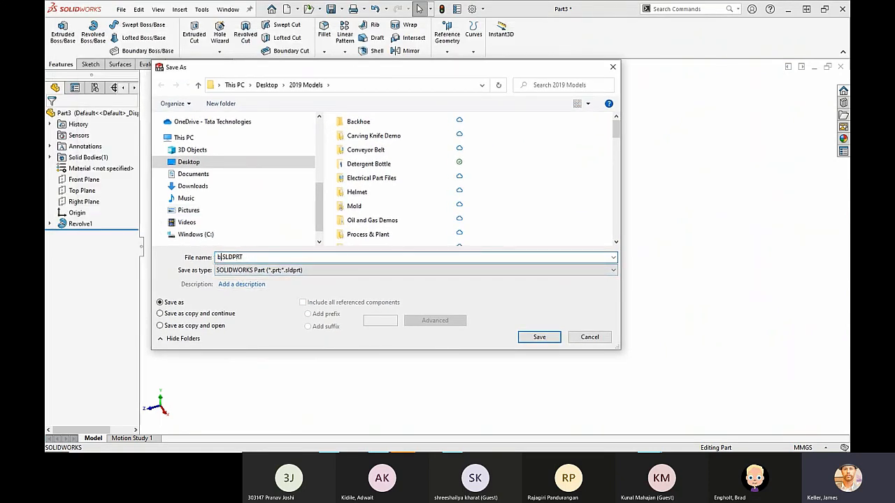
{"action": "type", "text": " end"}
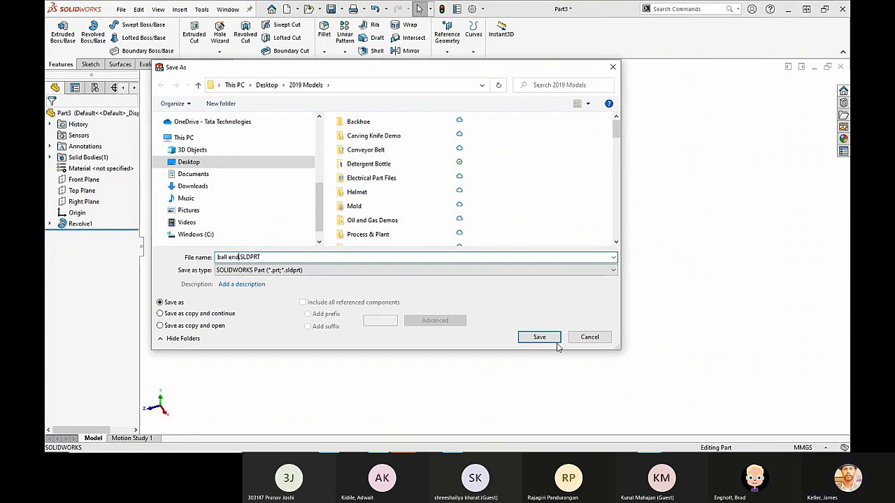
{"action": "left_click", "coordinate": [549, 338]}
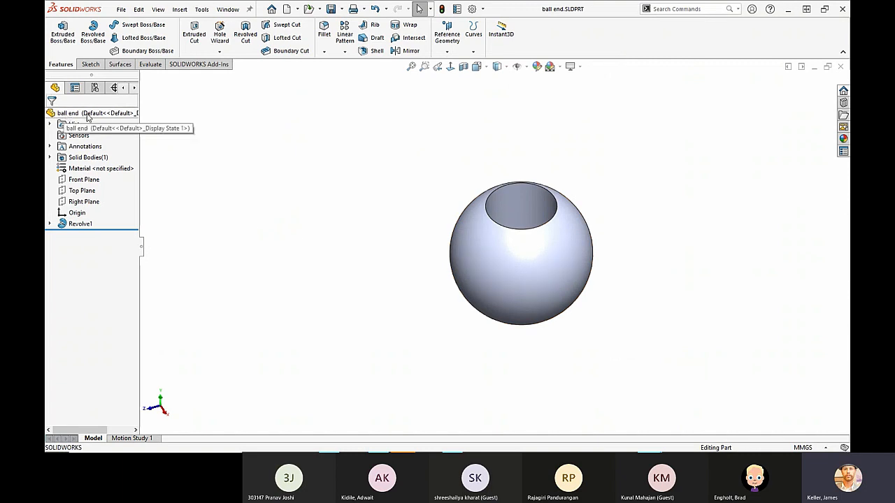
{"action": "left_click_drag", "start_coordinate": [139, 169], "coordinate": [172, 167]}
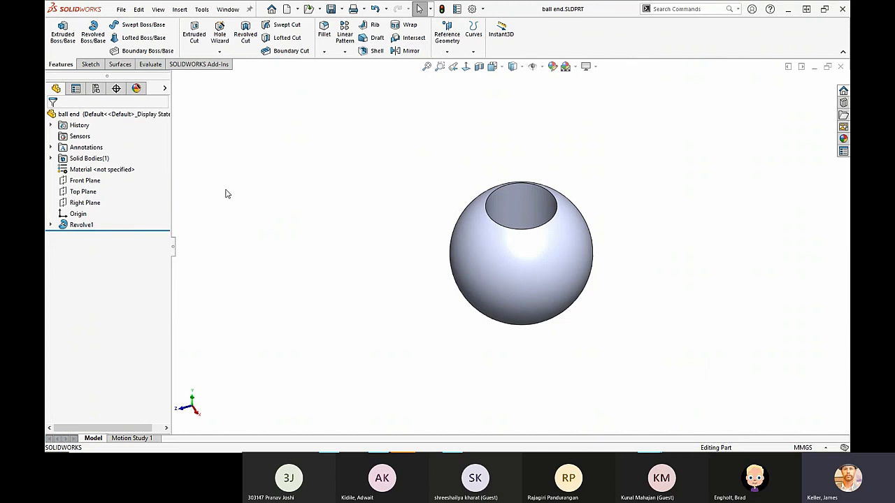
- Switch through the open rod and bracket parts to the Wood Working Vise assembly
{"action": "key", "text": "ctrl+Tab"}
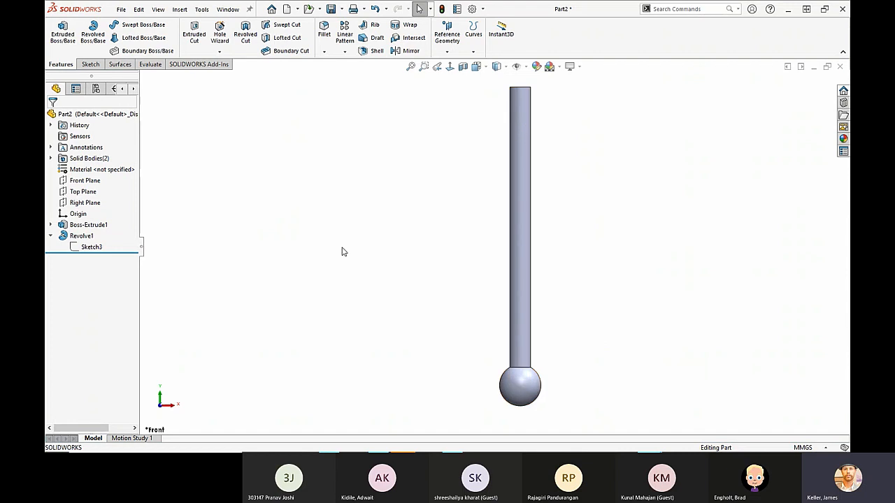
{"action": "key", "text": "ctrl+Tab"}
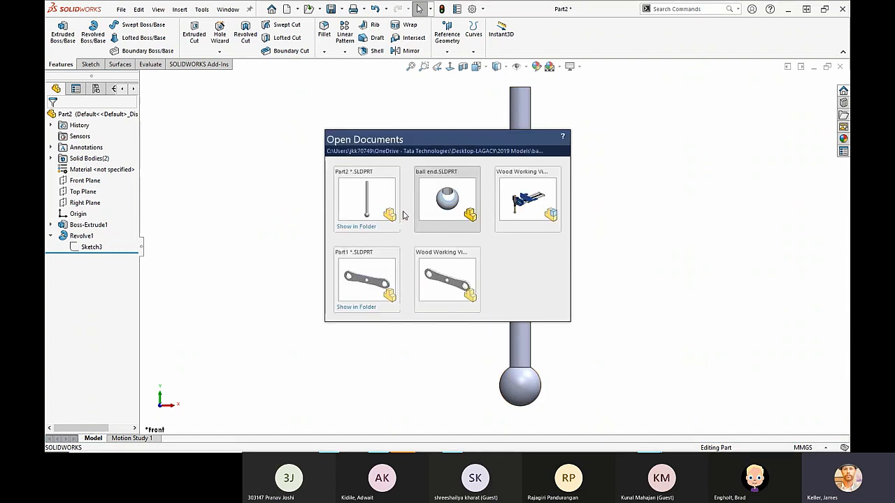
{"action": "key", "text": "ctrl+Tab"}
{"action": "key", "text": "ctrl+Tab"}
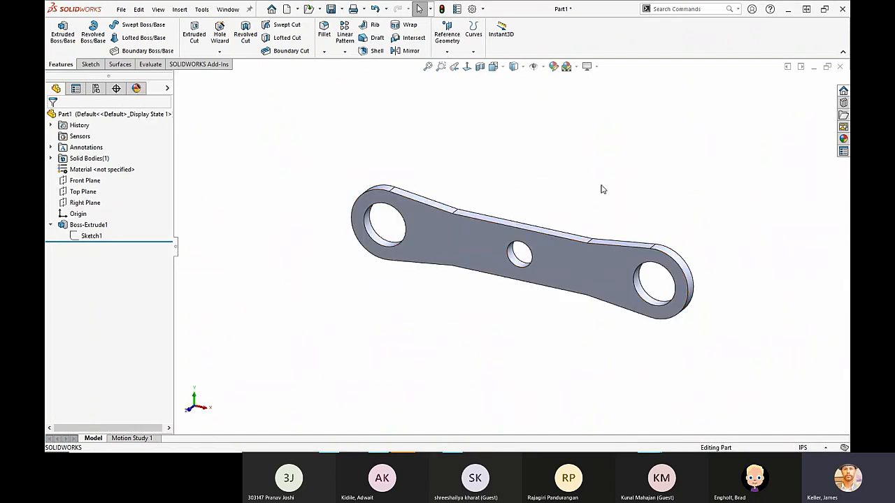
{"action": "key", "text": "ctrl+Tab"}
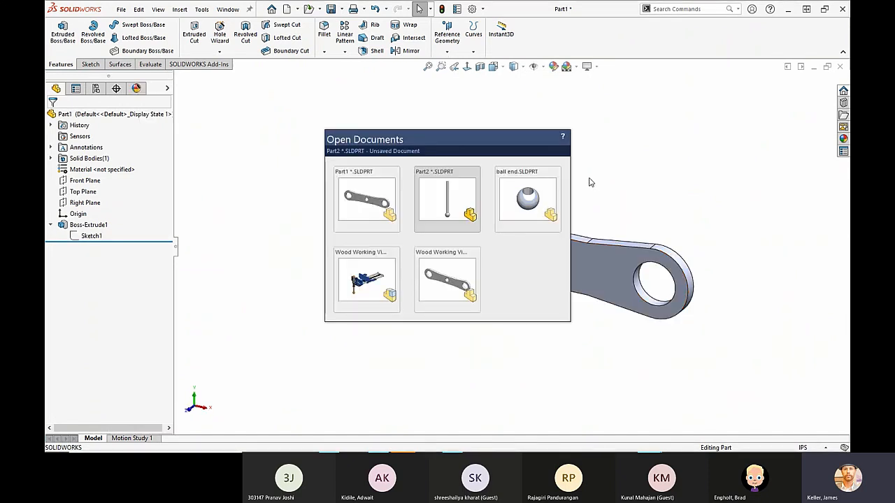
{"action": "key", "text": "ctrl+Tab"}
{"action": "key", "text": "ctrl+Tab"}
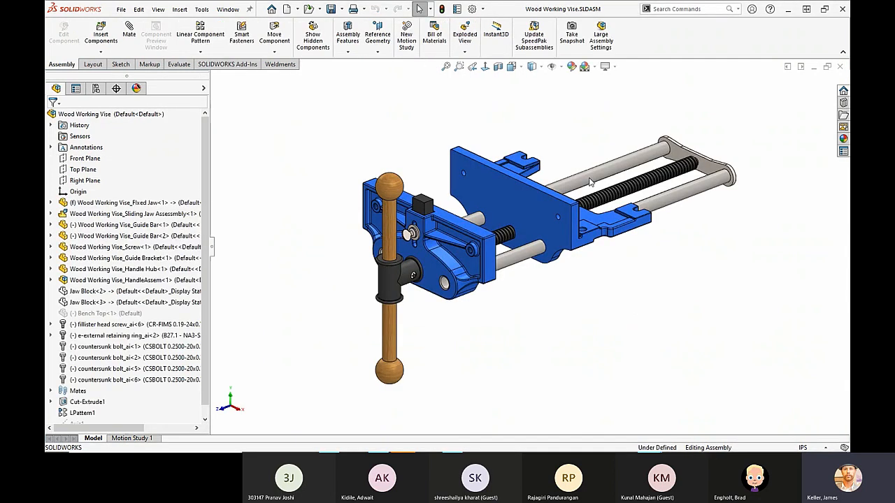